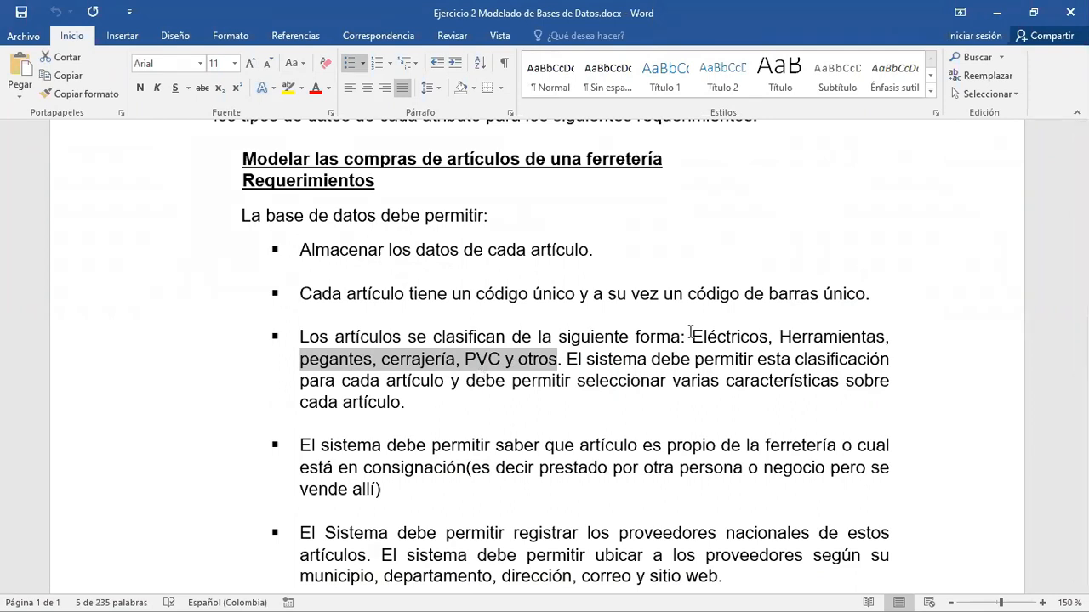
- Switch to the Libro1 workbook in Excel and bring up the exhaustividad lists
key(alt+Tab)
key(alt+Tab)
key(alt+Tab)
key(alt+Tab)
key(alt+Tab)
key(alt+Tab)
key(alt+Tab)
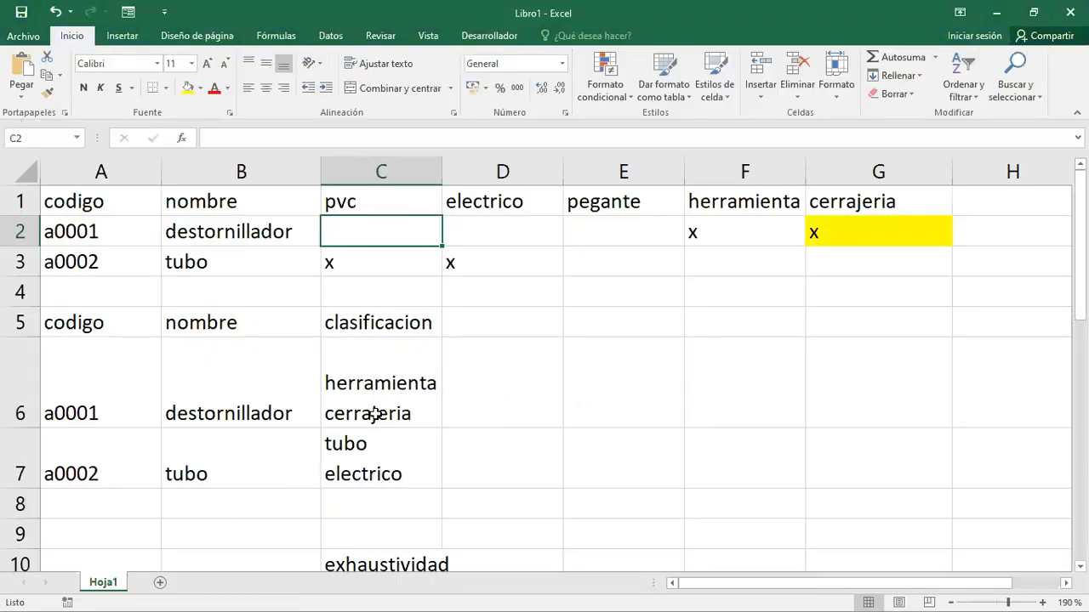
scroll(375, 414, down, 3)
scroll(376, 413, up, 1)
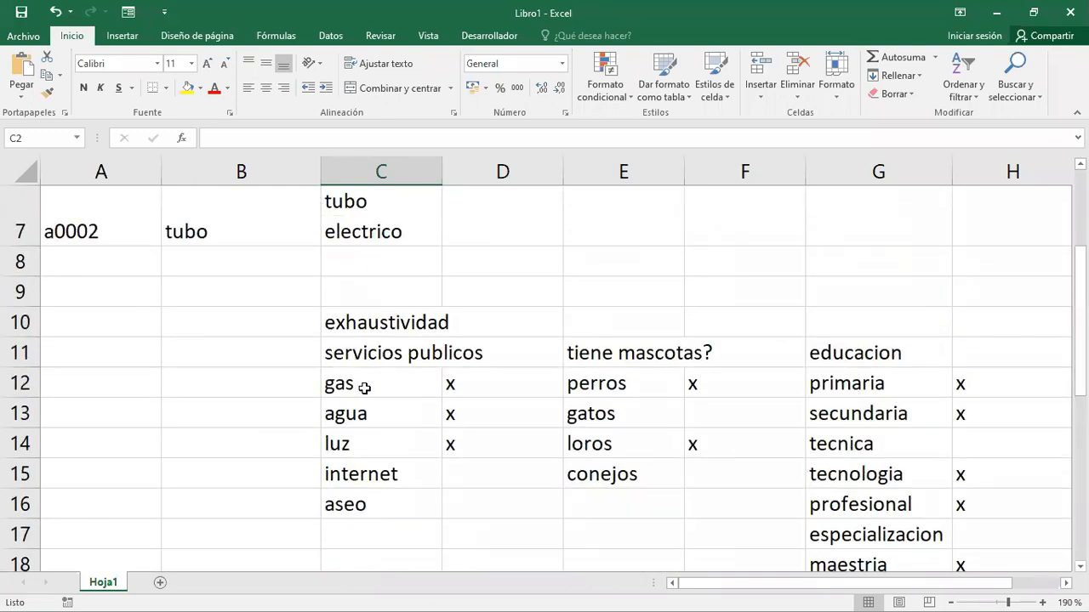
- Clear the x marks beside agua and luz in the servicios publicos list
click(460, 387)
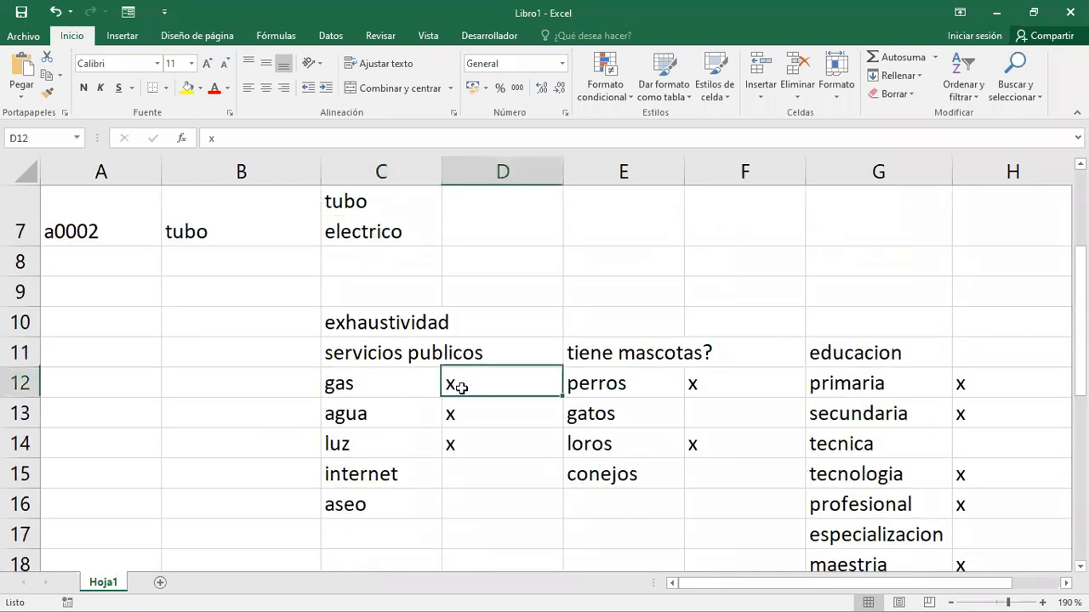
key(Down)
key(BackSpace)
key(Down)
key(BackSpace)
key(Up)
key(Up)
key(Up)
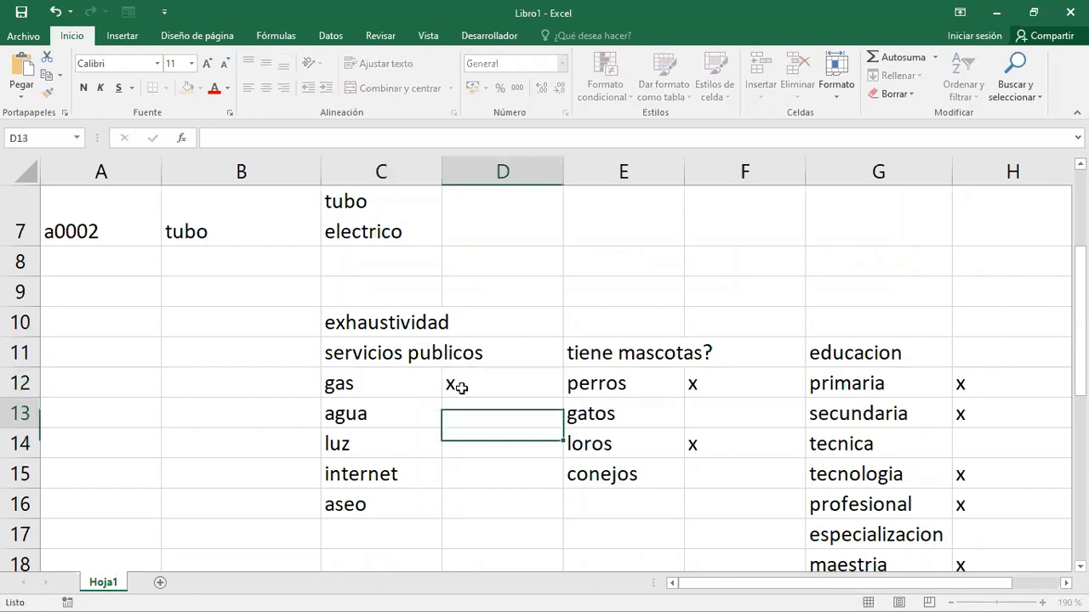
key(Down)
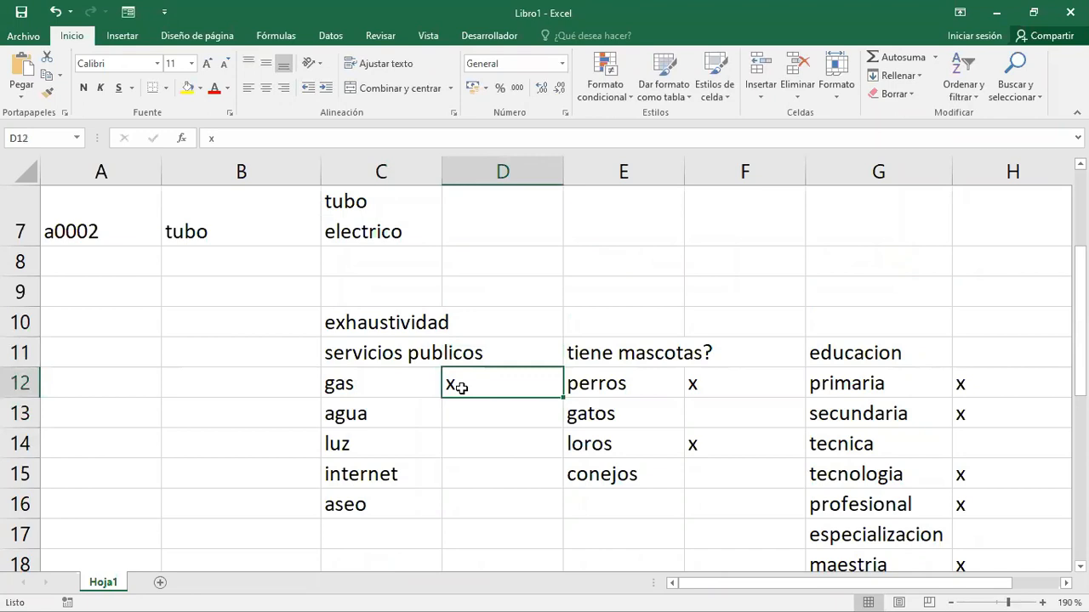
key(Down)
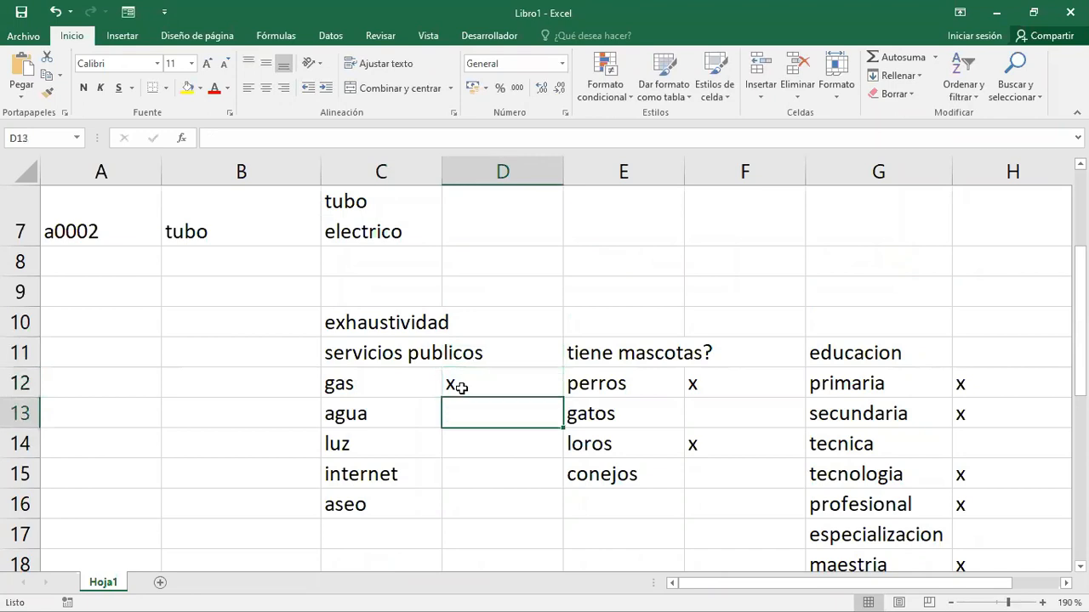
- Mark agua with an x and clear the mark beside gas in the servicios publicos list
text(x)
key(Up)
key(Delete)
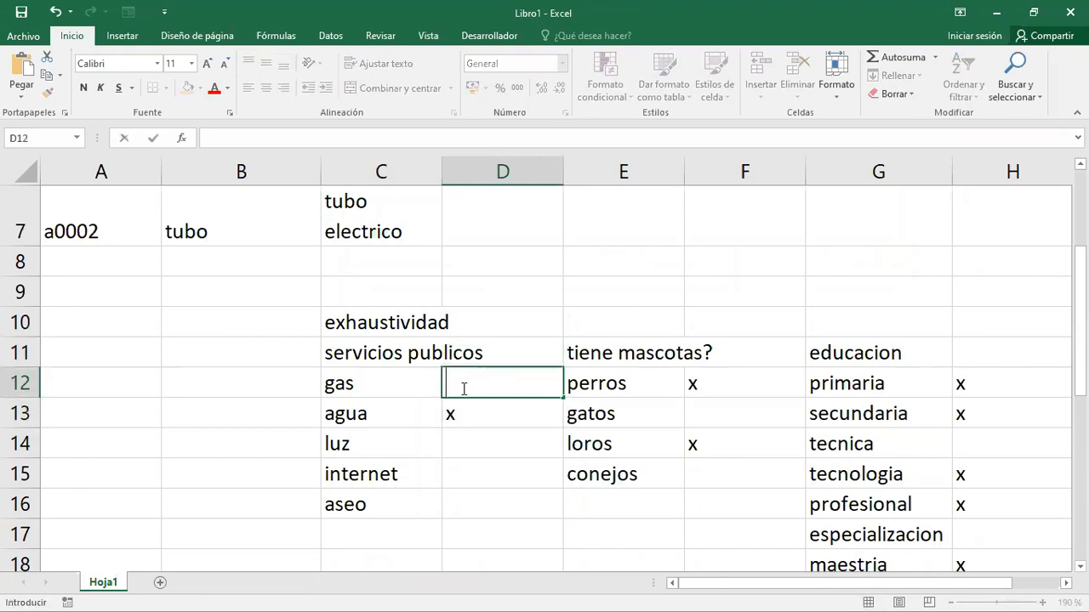
key(Down)
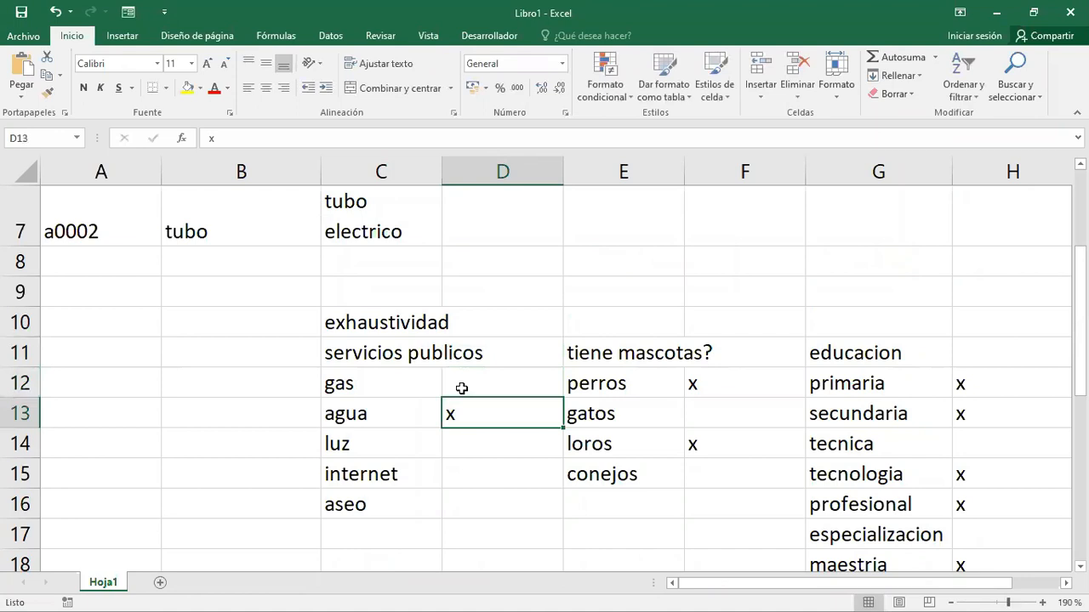
- Mark gas, luz, internet and aseo with an x in the servicios publicos list
key(Up)
text(x)
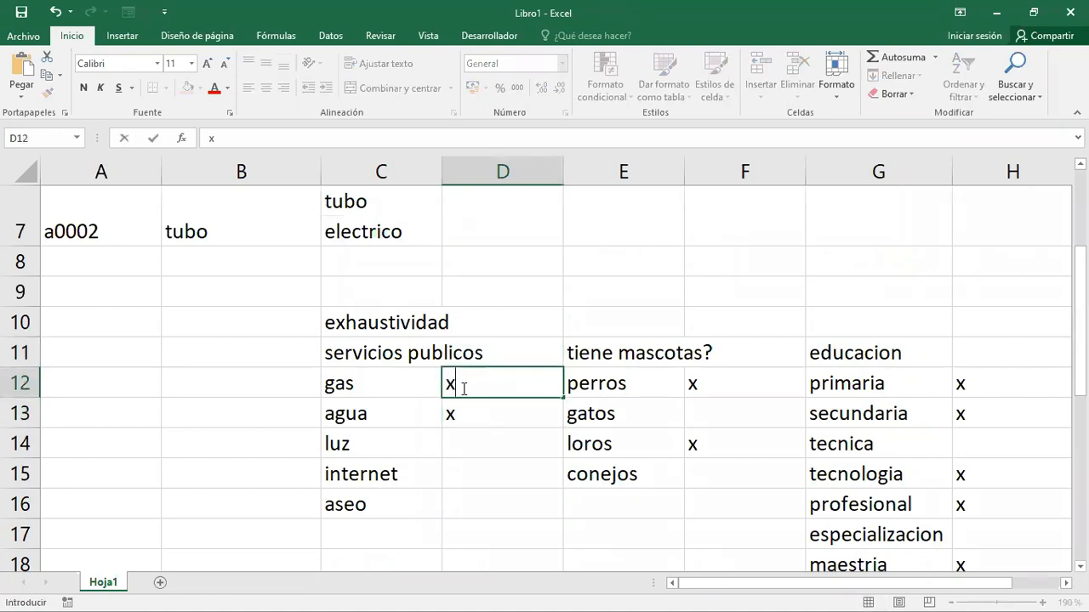
key(Return)
key(Return)
text(x)
key(Return)
text(x)
key(Return)
text(x)
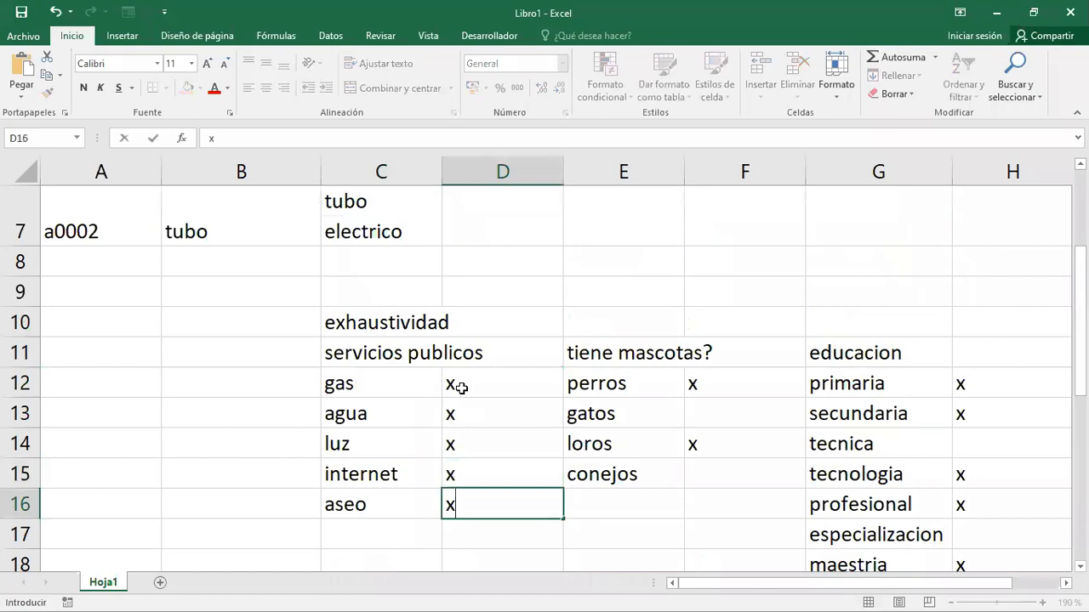
- Clear the x mark beside internet in the servicios publicos list
key(Return)
key(Up)
key(Up)
key(Delete)
key(Down)
key(Up)
key(Up)
key(Up)
key(Up)
key(Up)
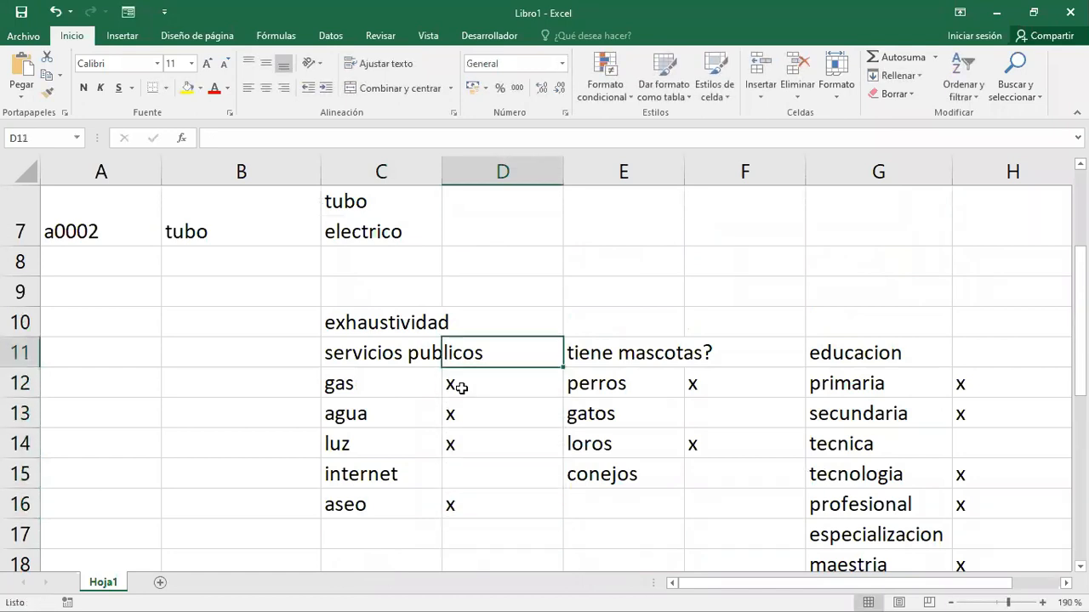
- Go through the animal options in the "tiene mascotas?" list of the exhaustividad section
key(Right)
key(Down)
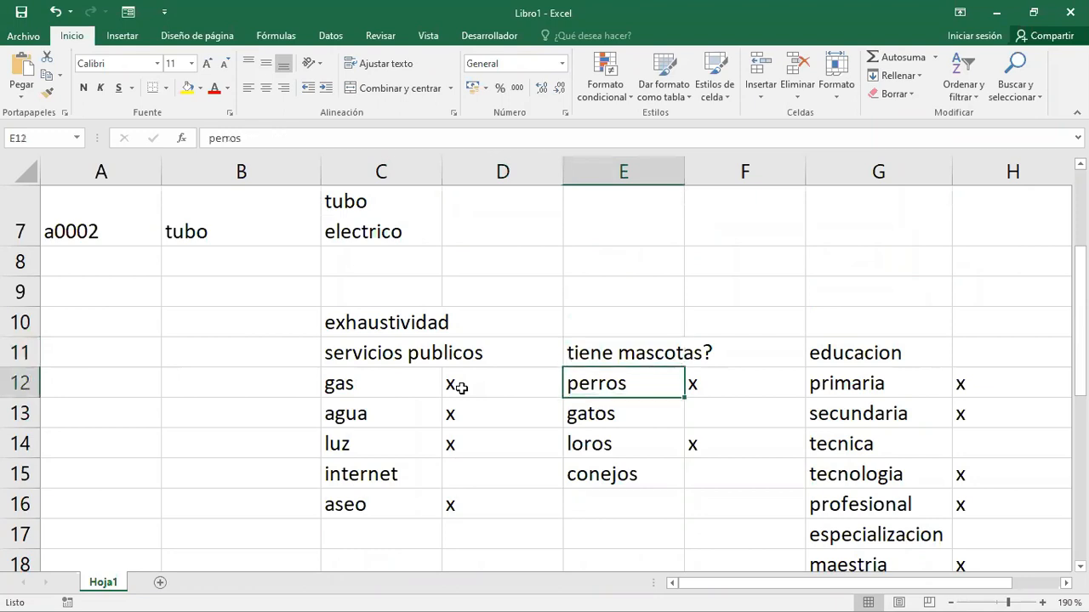
key(Down)
key(Down)
key(Up)
key(Down)
key(Down)
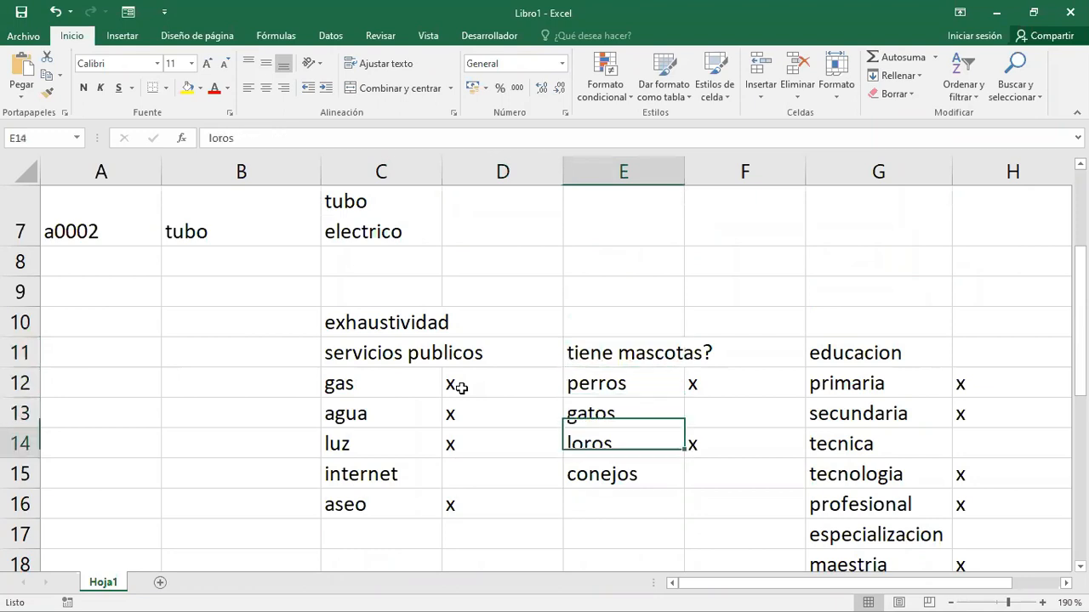
key(Up)
key(Up)
key(Up)
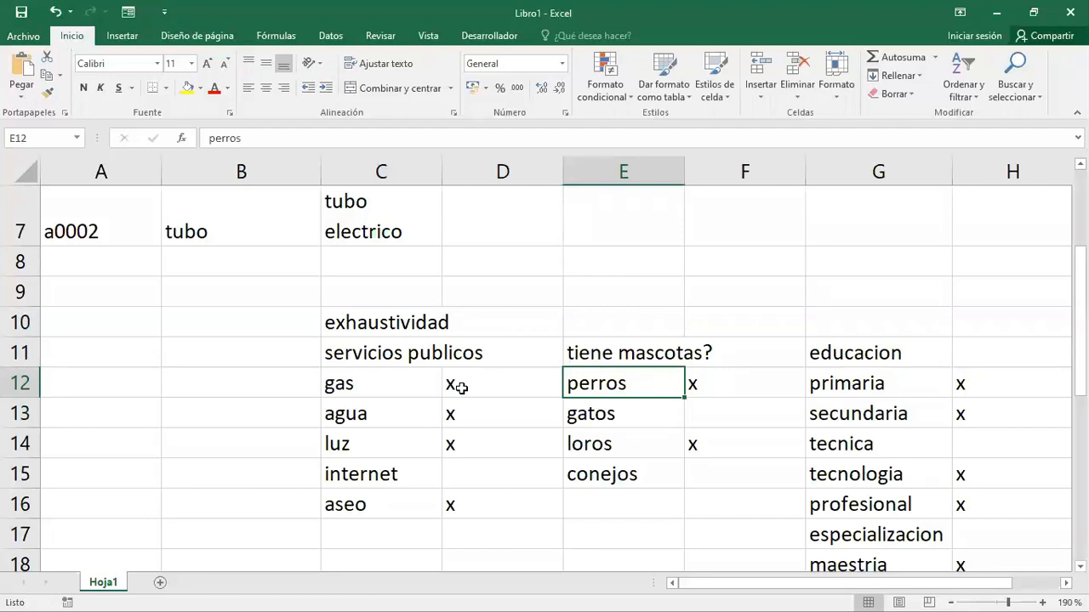
key(Down)
key(Down)
key(Down)
key(Up)
key(Up)
key(Up)
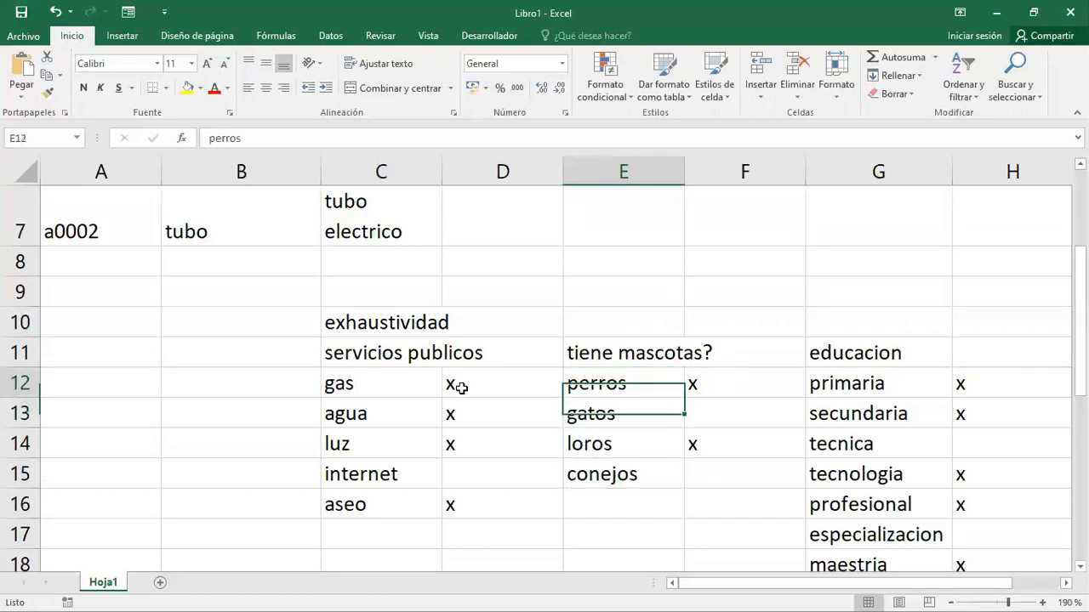
key(Down)
key(Down)
key(Down)
key(Down)
key(Down)
key(Down)
key(Down)
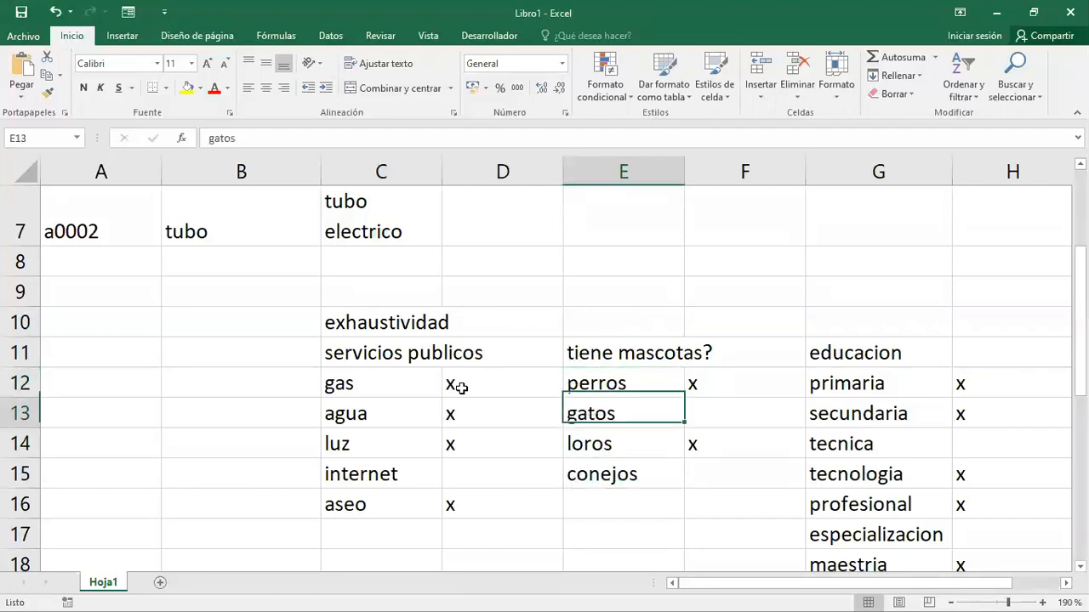
- Examine the mutua exclusión section, including its rango de edad and Genero lists
key(Down)
key(Down)
key(Down)
key(Down)
key(Down)
key(Down)
key(Down)
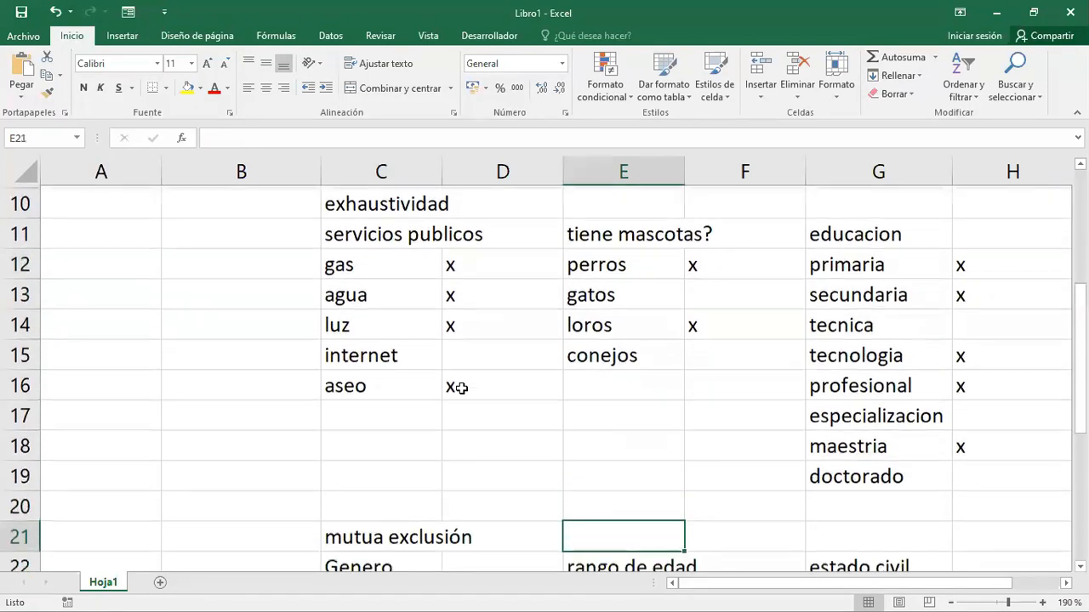
key(Up)
key(Up)
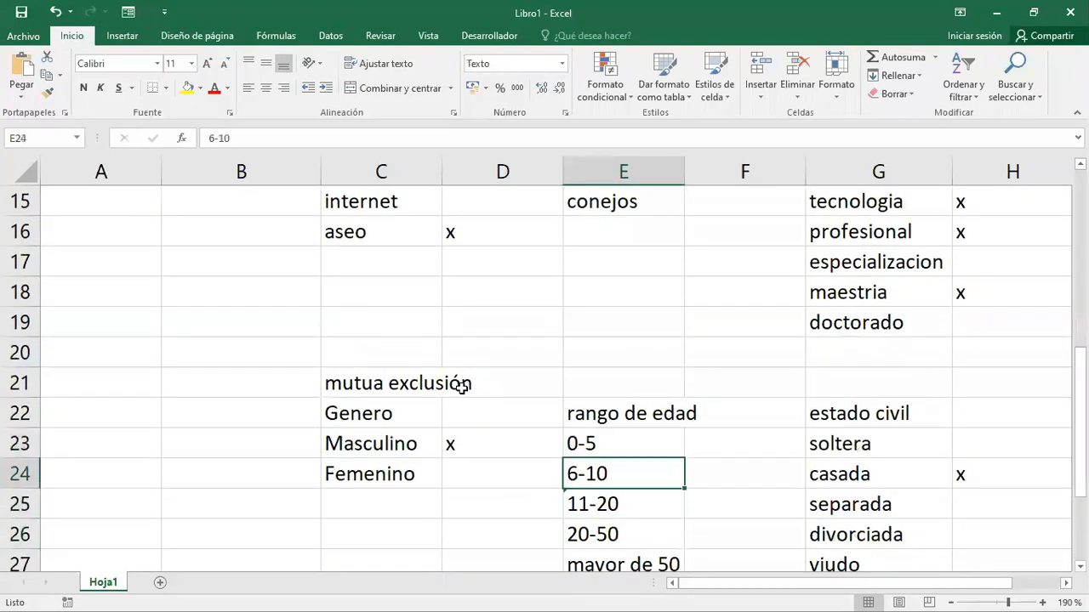
key(Down)
key(Down)
key(Down)
key(Up)
key(Up)
key(Up)
key(Up)
key(Up)
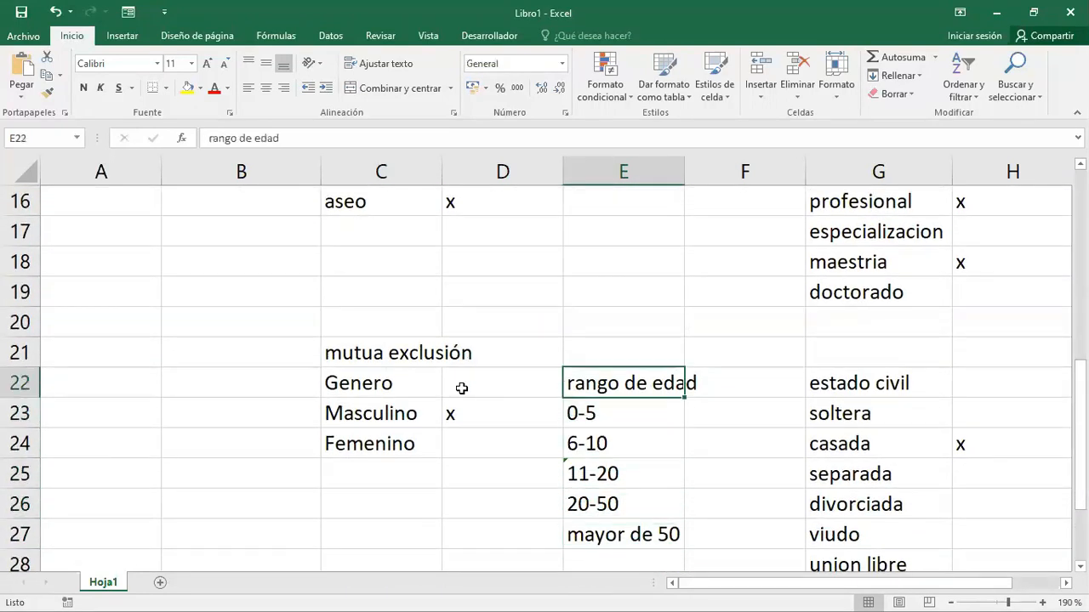
key(Left)
key(Left)
key(Left)
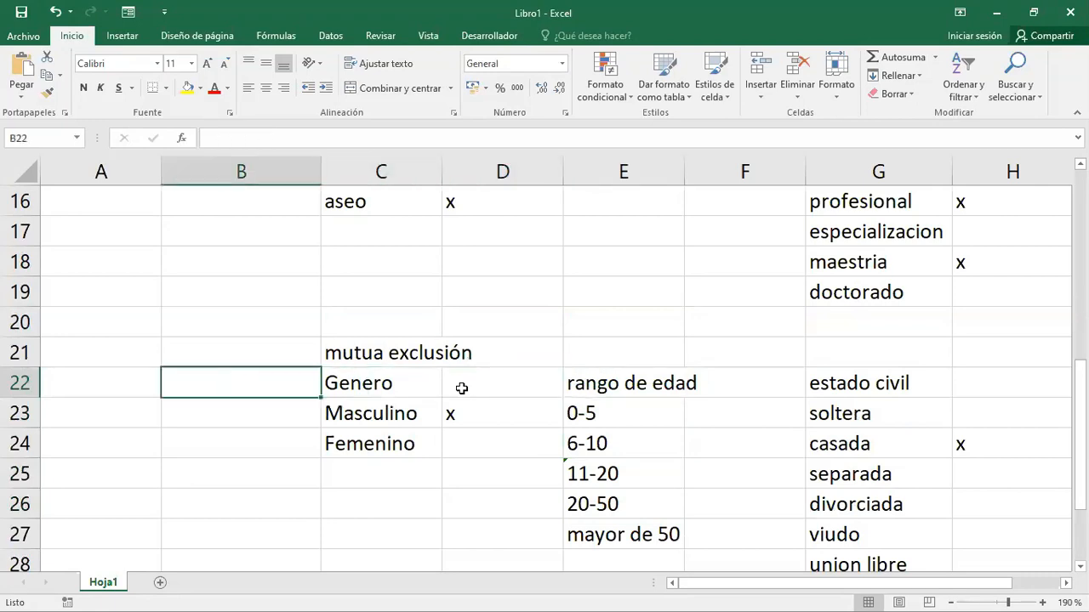
- Review the article tables at the start of the sheet and their classification columns from pvc to cerrajeria
key(Up)
key(Up)
key(Up)
key(Up)
key(Up)
key(Up)
key(Up)
key(Up)
key(Up)
key(Up)
key(Up)
key(Up)
key(Up)
key(Up)
key(Up)
key(Up)
key(Up)
key(Up)
key(Up)
key(Up)
key(Down)
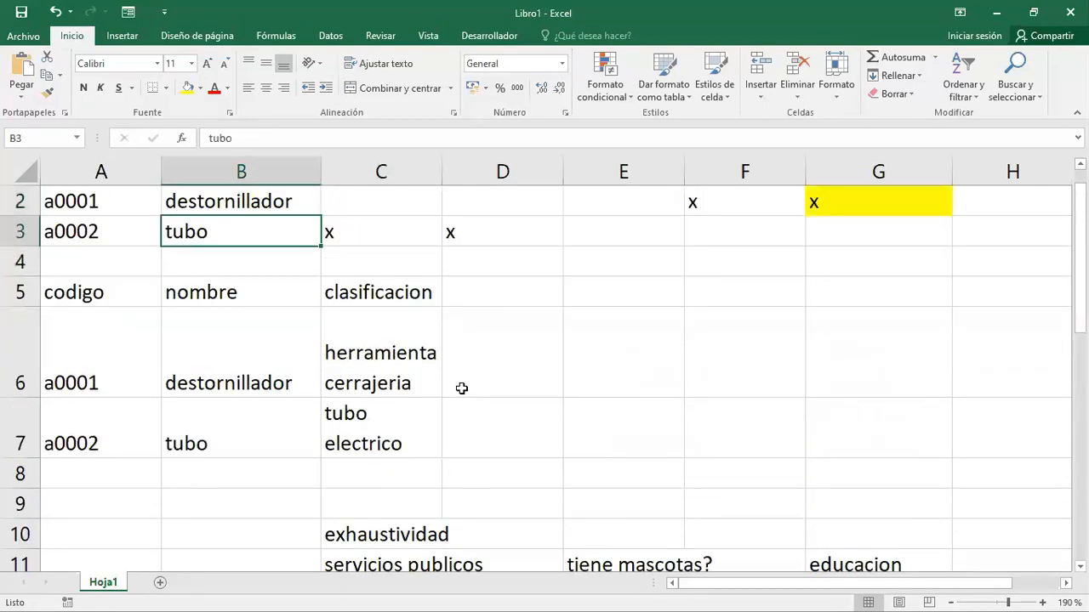
key(Down)
key(Down)
key(Down)
key(Down)
key(Down)
key(Down)
key(Down)
key(Up)
key(Up)
key(Up)
key(Up)
key(Up)
key(Up)
key(Up)
key(Up)
key(Up)
key(Right)
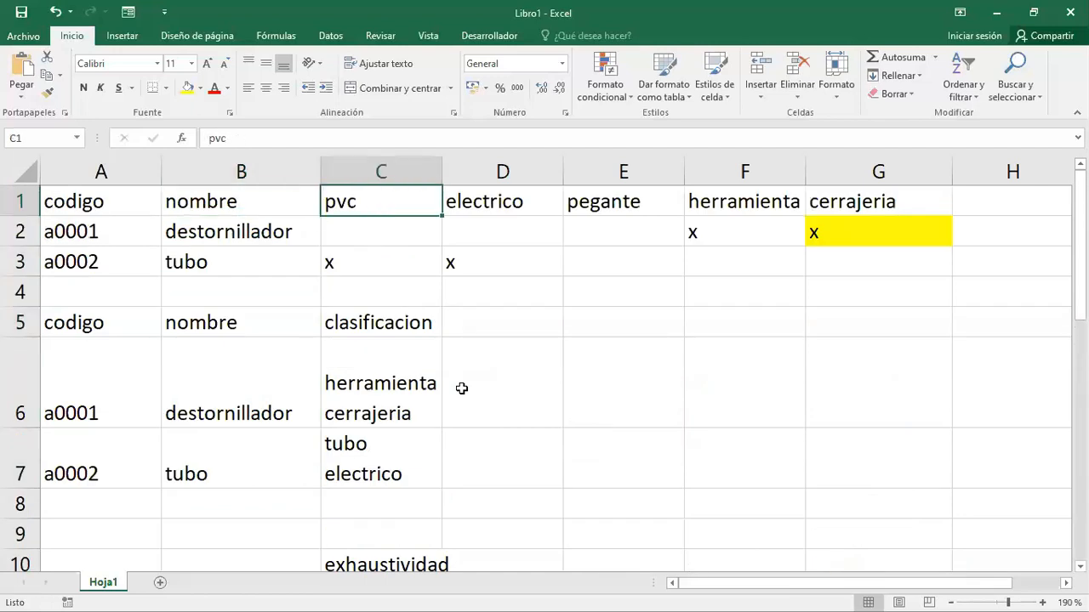
key(Right)
key(Right)
key(Right)
key(Right)
key(Left)
key(Left)
key(Left)
key(Left)
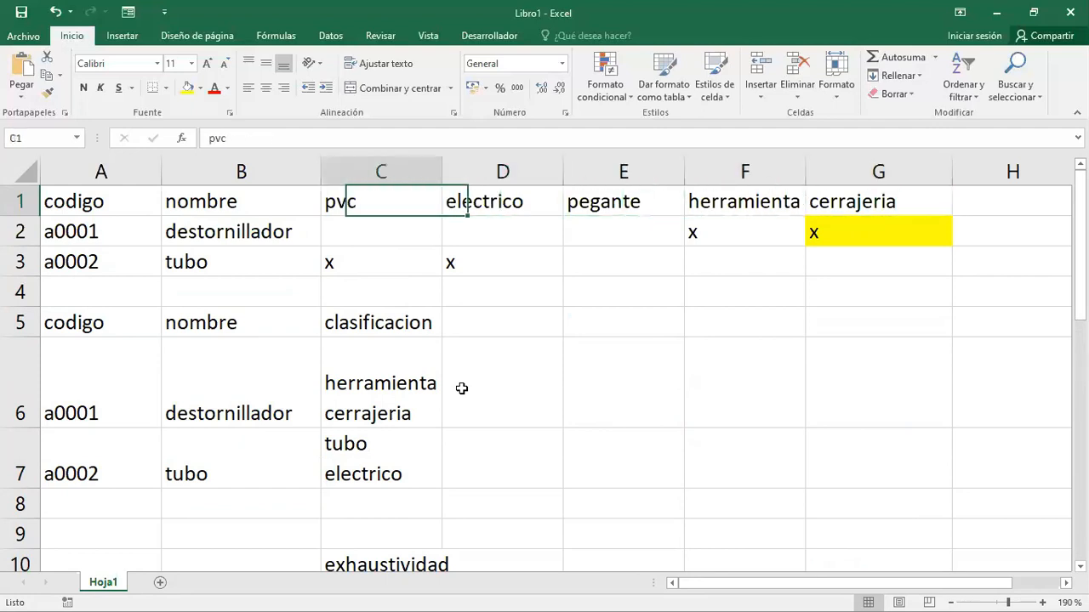
- Switch to Documento1 in Word and add the attributes cerrajería, pvc and otro to the Articulos column
key(alt)
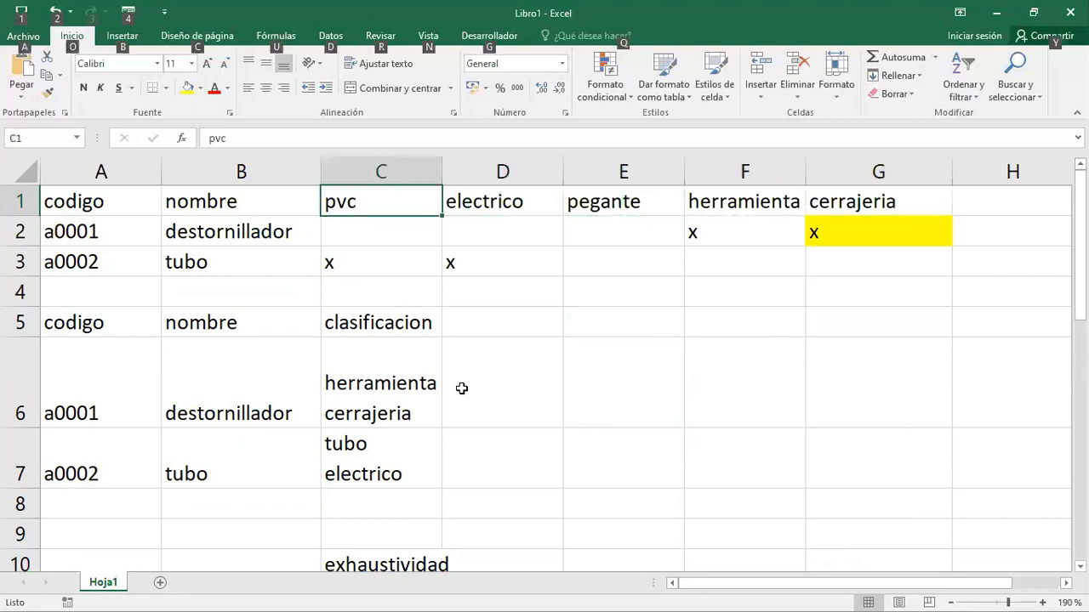
key(alt+Tab)
key(alt+Tab)
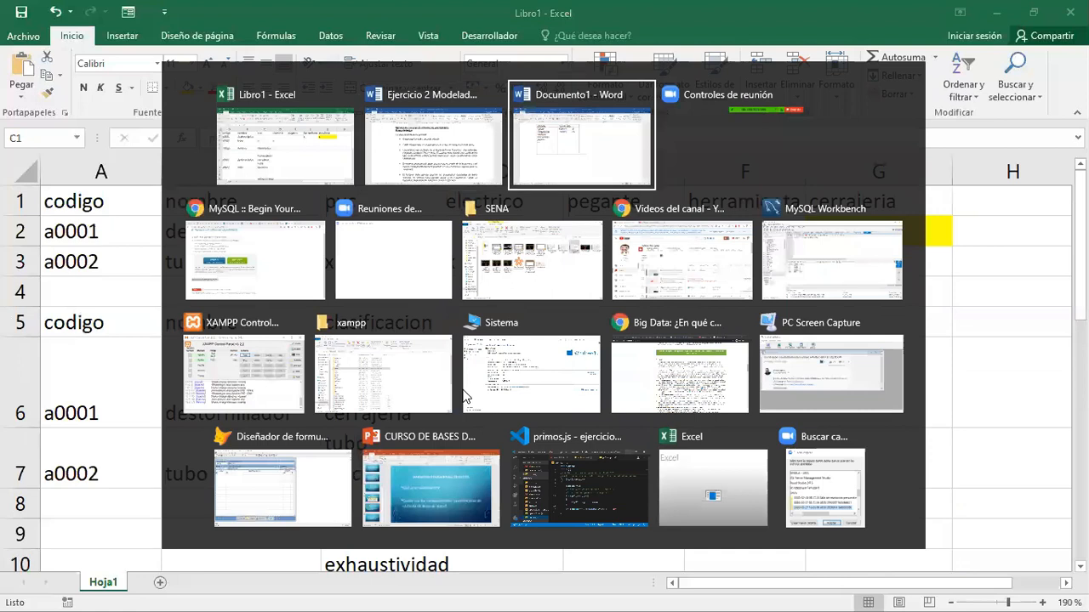
text(rrajeria)
key(Return)
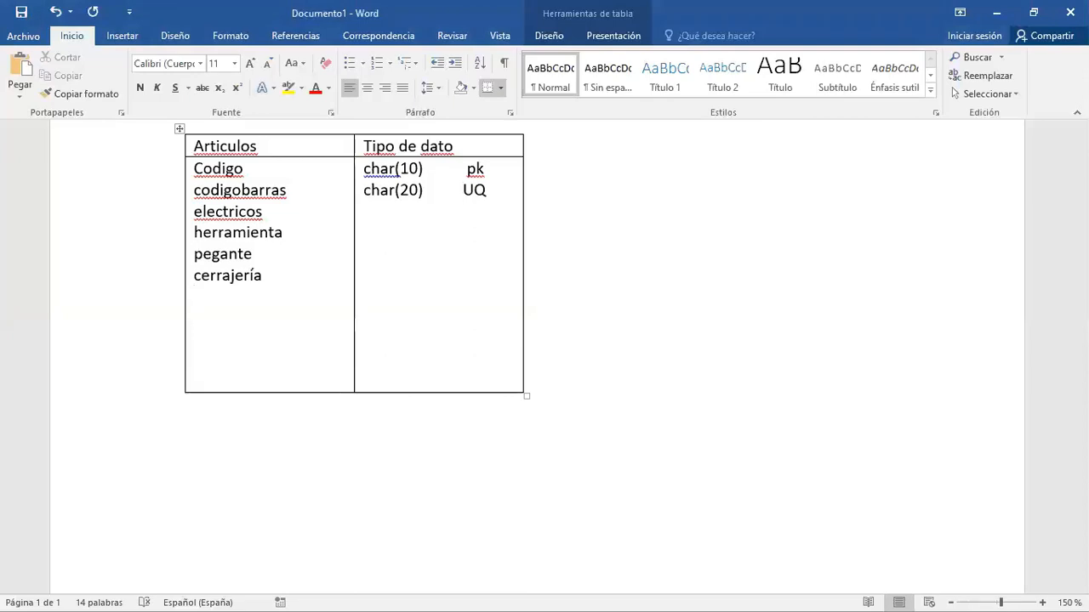
text(pvc)
key(Return)
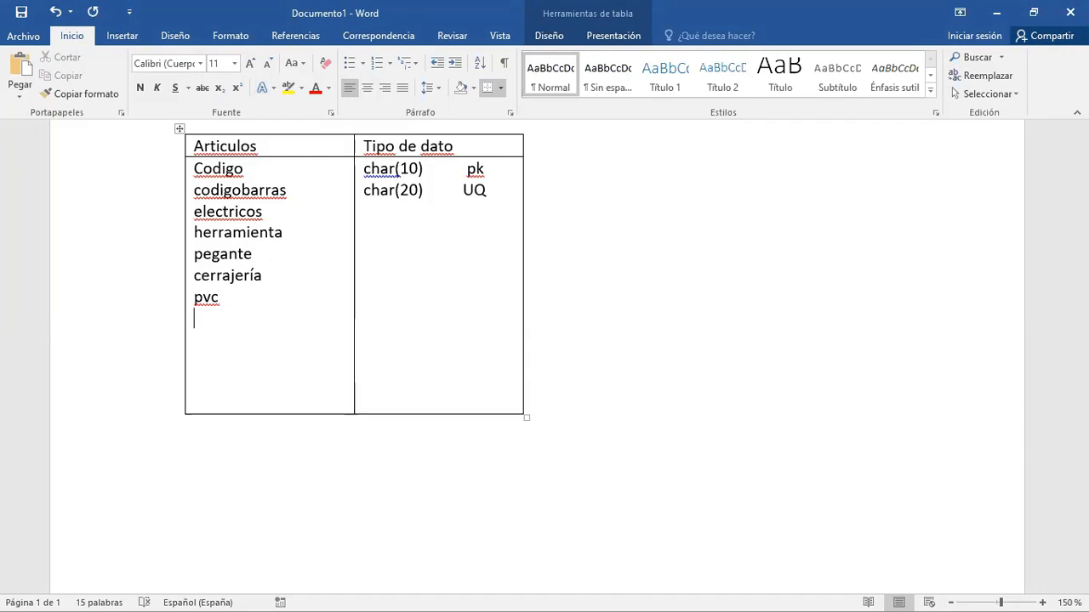
text(otro)
- Review the classification attributes and data types listed in the Articulos table
key(Up)
key(Up)
key(Up)
key(Up)
key(Up)
key(Down)
key(Down)
key(Down)
key(Up)
key(Up)
key(Up)
key(Up)
key(Down)
key(Left)
key(Left)
key(Left)
key(Left)
key(Down)
key(Up)
key(Down)
key(Down)
key(Down)
key(Down)
key(Down)
key(Down)
click(371, 208)
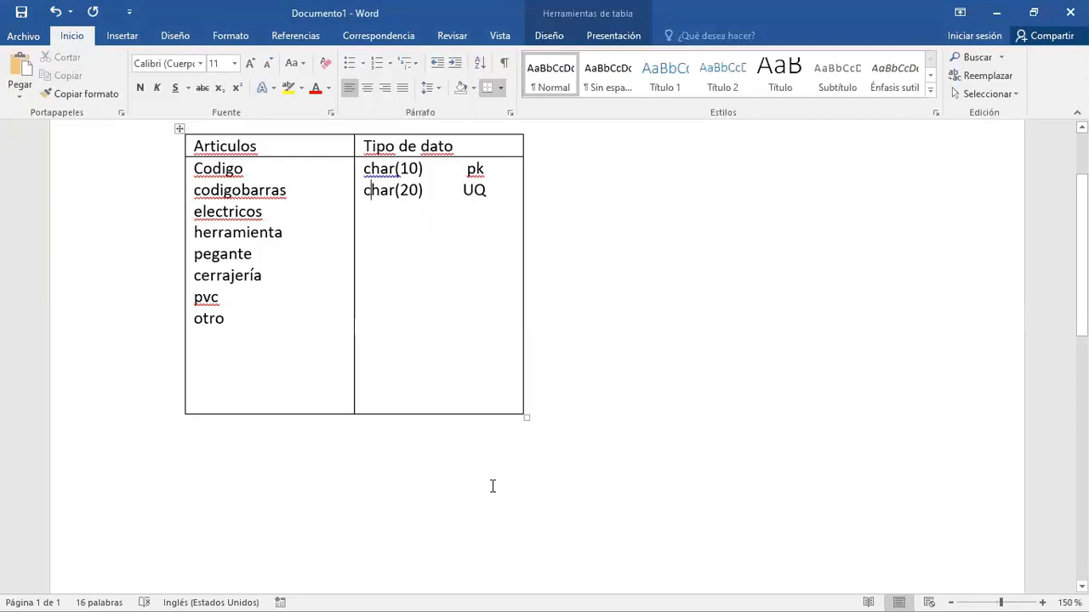
- Switch to the Admisión de Pacientes form in Visual FoxPro and alternate Estado del Paciente between Inactivo and Activo, ending on Activo
click(270, 456)
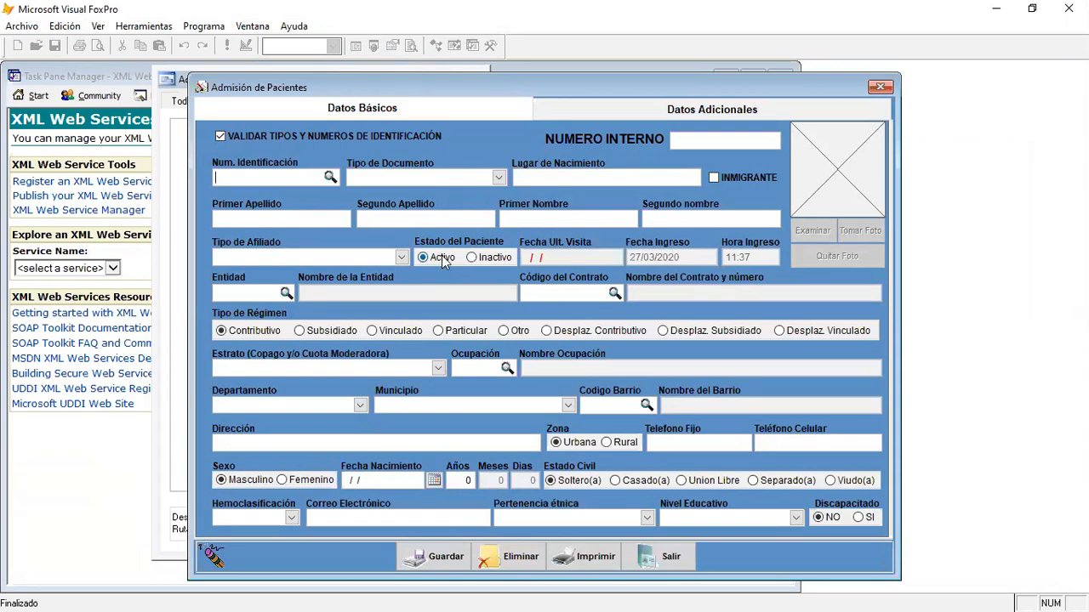
click(492, 258)
click(424, 259)
click(470, 258)
click(441, 258)
click(482, 258)
click(429, 257)
click(483, 257)
click(432, 258)
- Try the mutually exclusive Tipo de Régimen options one after another, ending on Vinculado
click(322, 335)
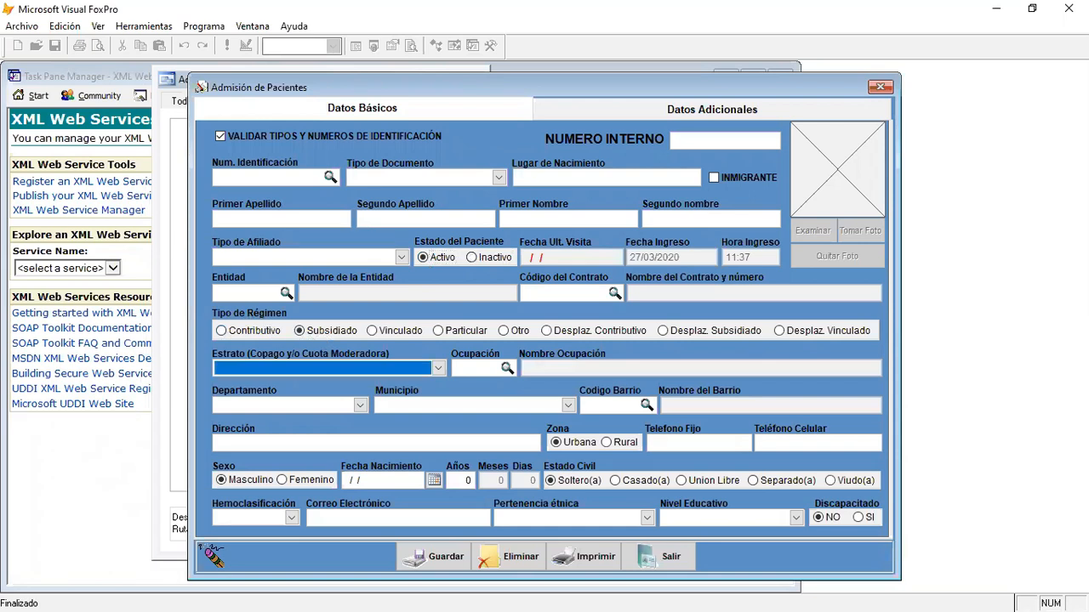
click(389, 334)
click(472, 333)
click(515, 333)
click(253, 333)
click(481, 334)
click(595, 334)
click(705, 331)
click(781, 331)
click(418, 332)
- Set Discapacitado to SI and try several Estado Civil options, ending on Union Libre
click(859, 521)
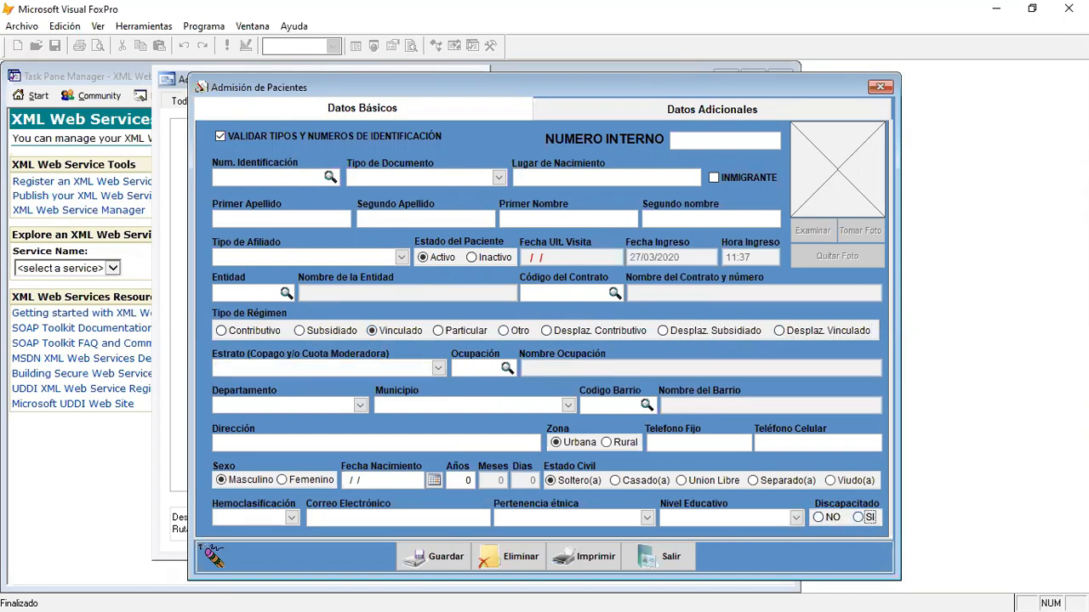
click(639, 479)
click(680, 479)
click(588, 481)
click(633, 482)
click(691, 483)
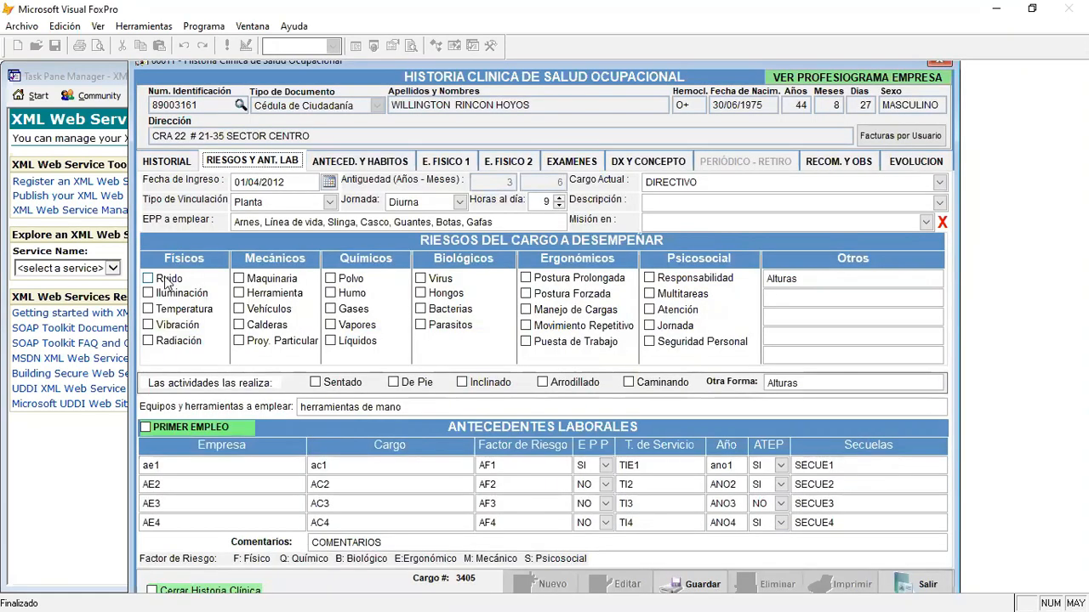
- Mark Ruido, Temperatura and Vibración as physical risks, and Maquinaria and Calderas as mechanical risks
click(155, 281)
click(151, 309)
click(152, 325)
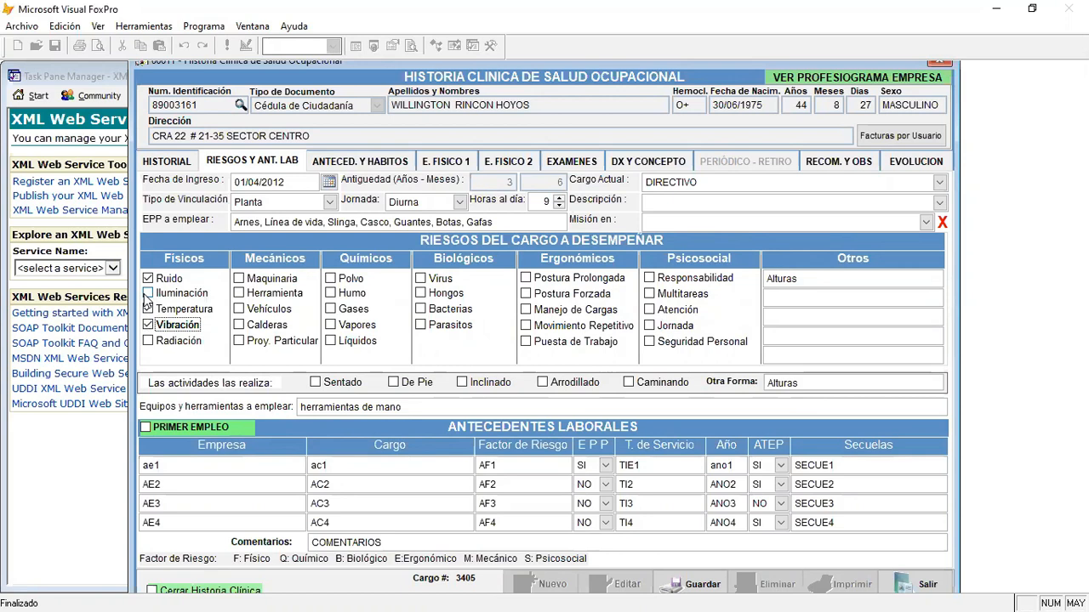
click(242, 282)
click(245, 328)
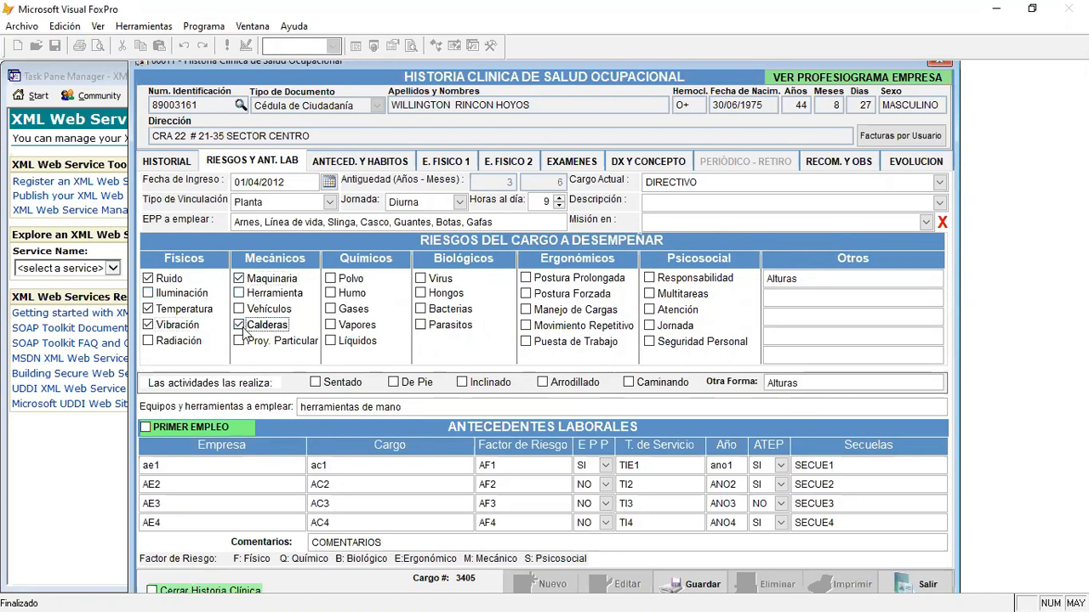
- Mark Gases and Humo as chemical risks, toggle Vapores ending cleared, and try Bacterias and Hongos under Biológicos
click(330, 309)
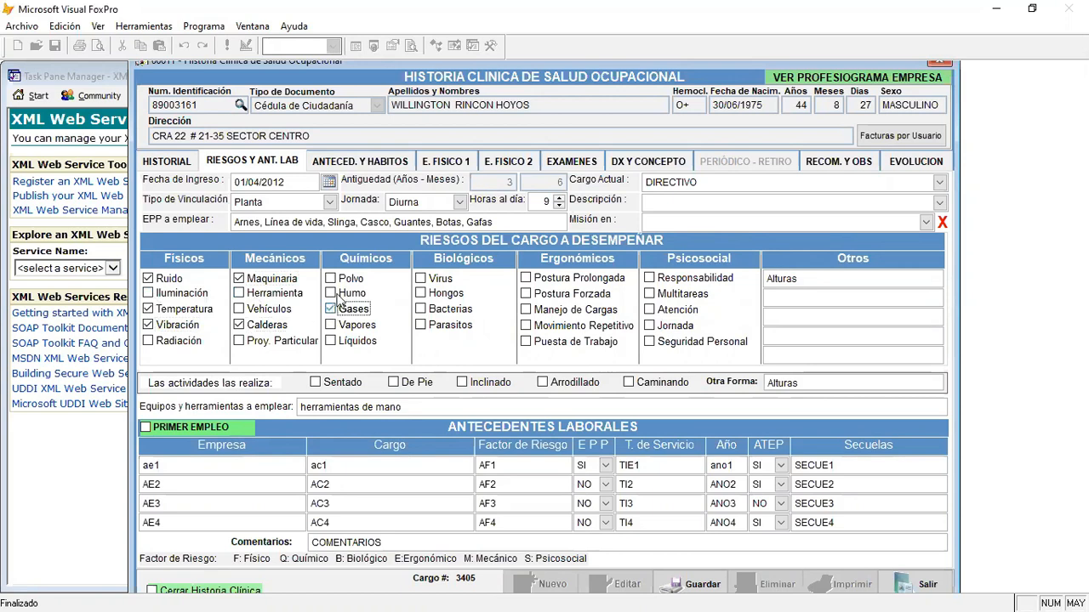
click(331, 292)
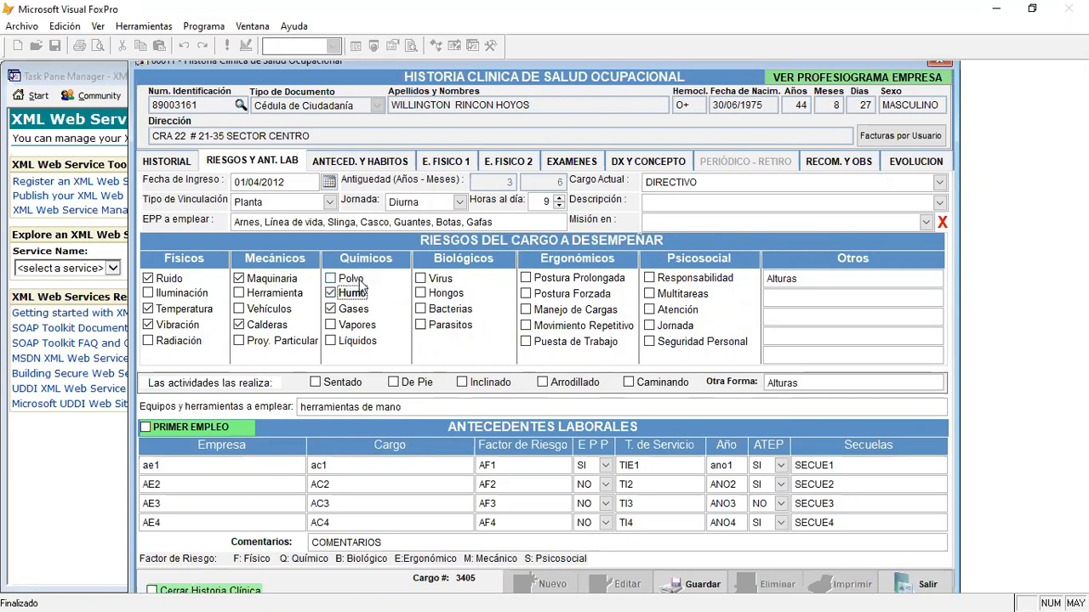
click(331, 328)
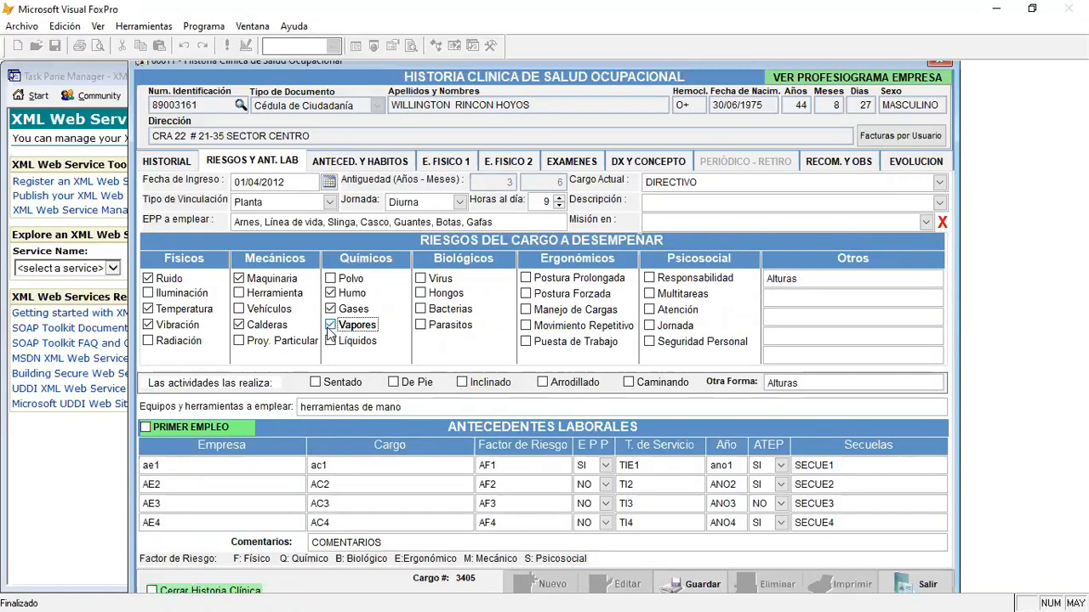
click(334, 327)
click(330, 329)
click(331, 328)
click(420, 309)
click(420, 293)
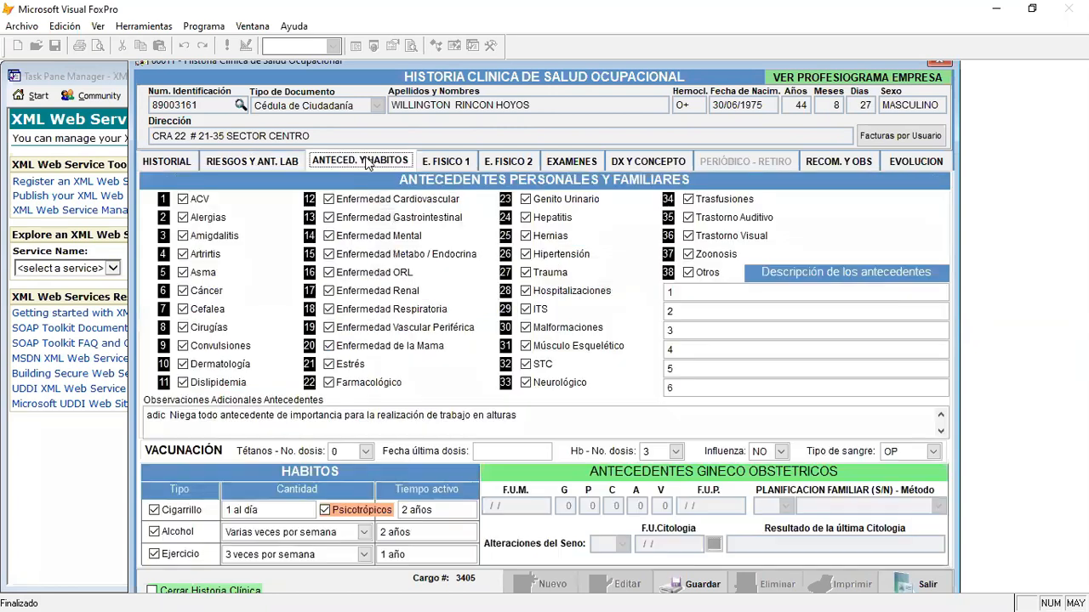
- In the personal and family history section, clear Trauma, Músculo Esquelético, STC and Hernias
click(367, 163)
click(525, 274)
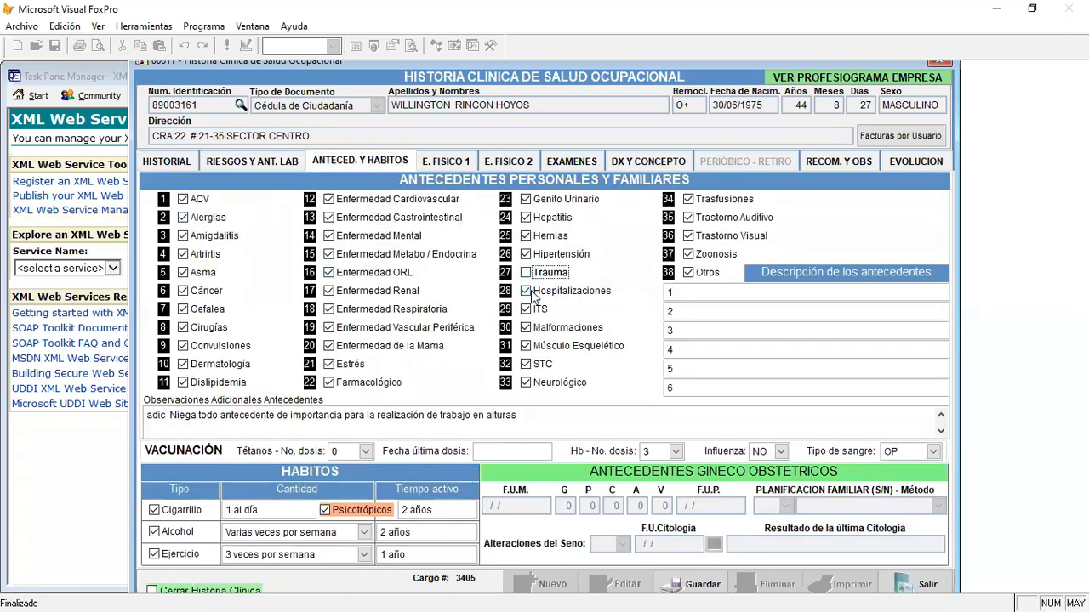
click(526, 312)
click(526, 346)
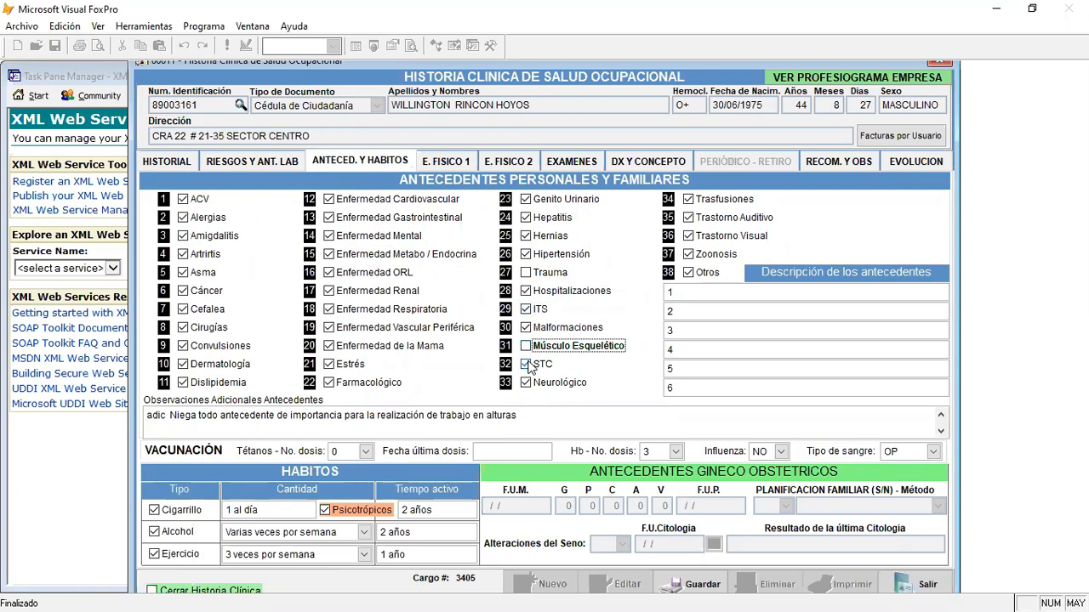
click(527, 364)
click(525, 237)
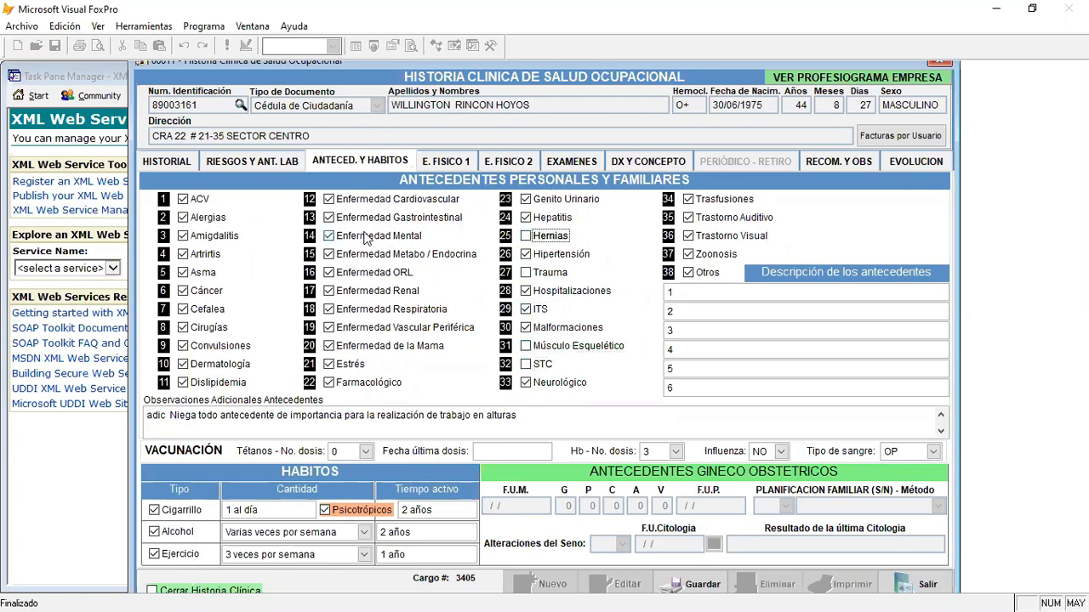
- Clear the Enfermedad Gastrointestinal, Enfermedad Mental, Enfermedad Metabo / Endocrina and Enfermedad ORL antecedents
click(329, 219)
click(330, 236)
click(330, 255)
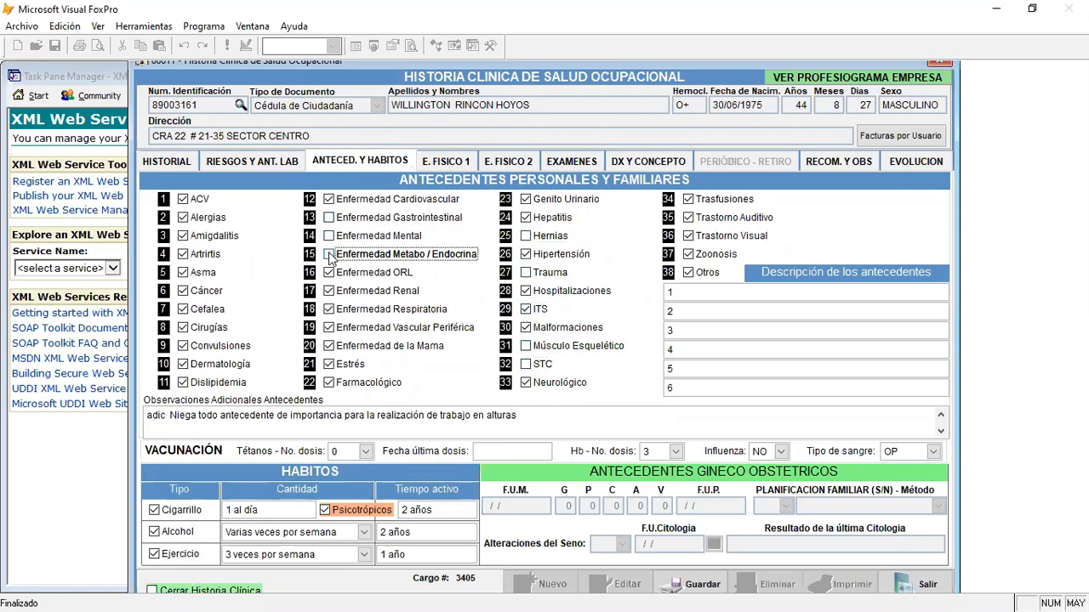
click(334, 271)
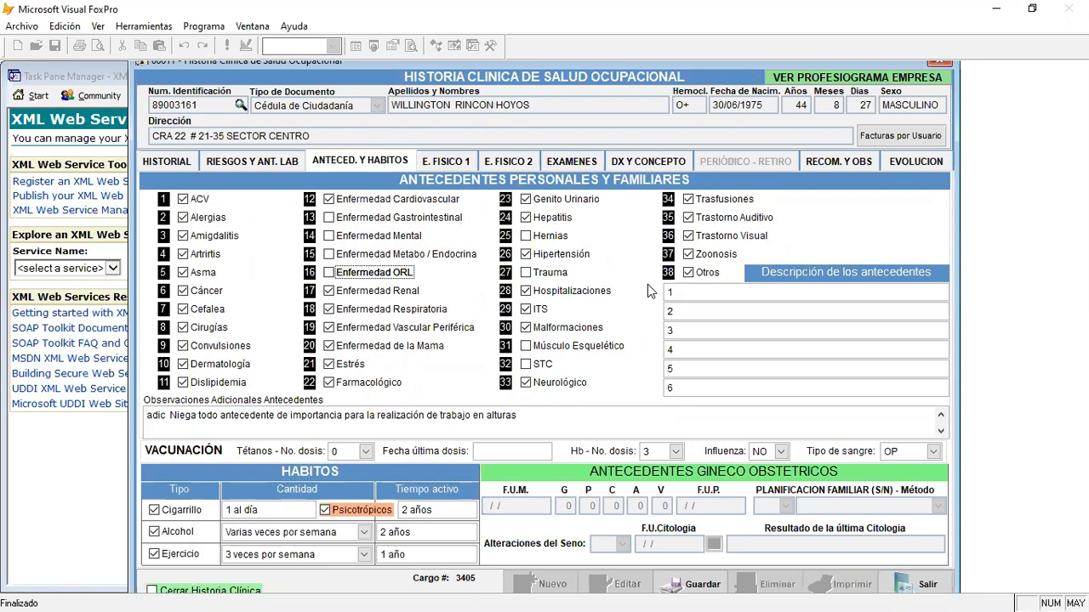
- In the first physical exam section, alternate the Cabeza result among N, AN and NE, ending on AN
click(458, 164)
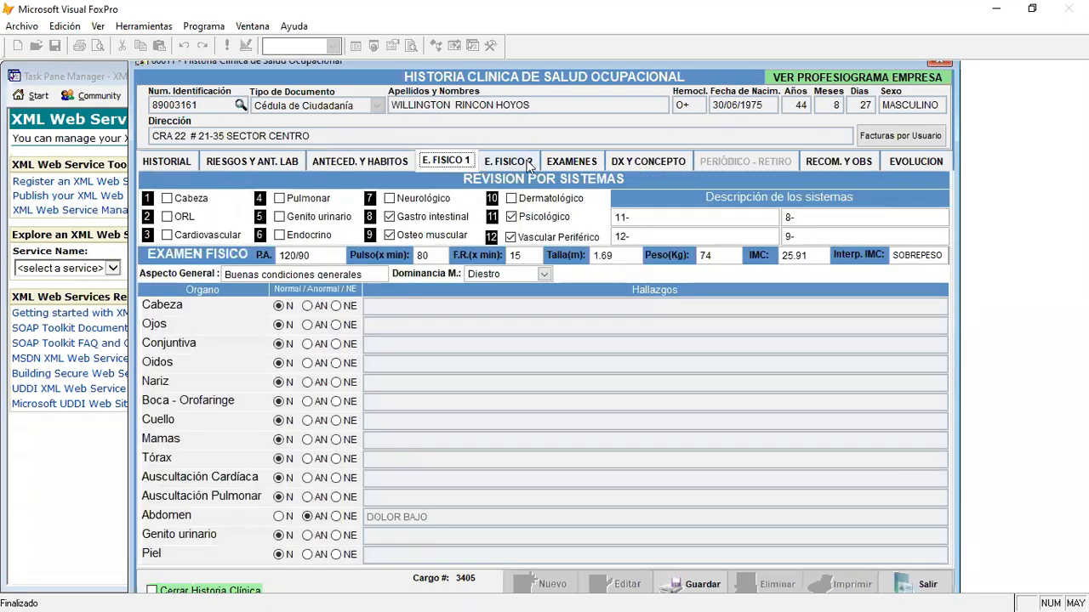
click(286, 313)
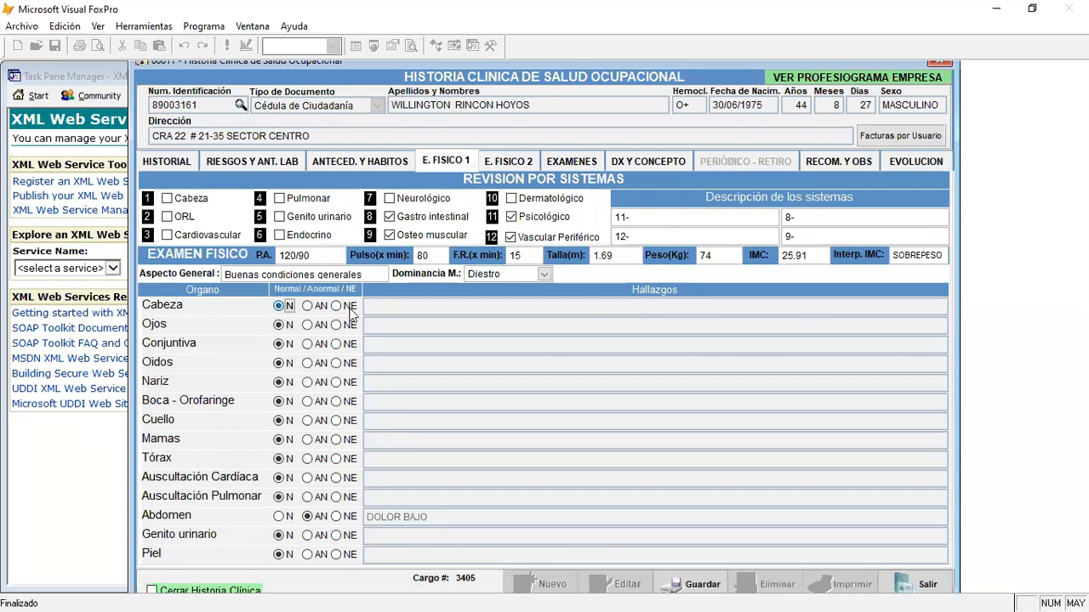
click(310, 306)
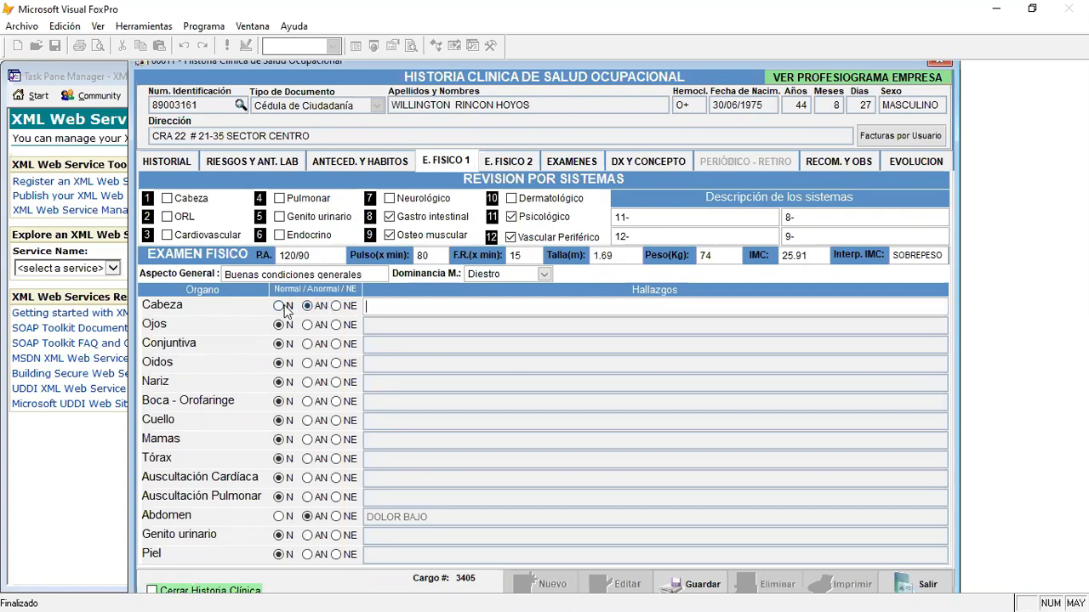
click(355, 308)
click(292, 307)
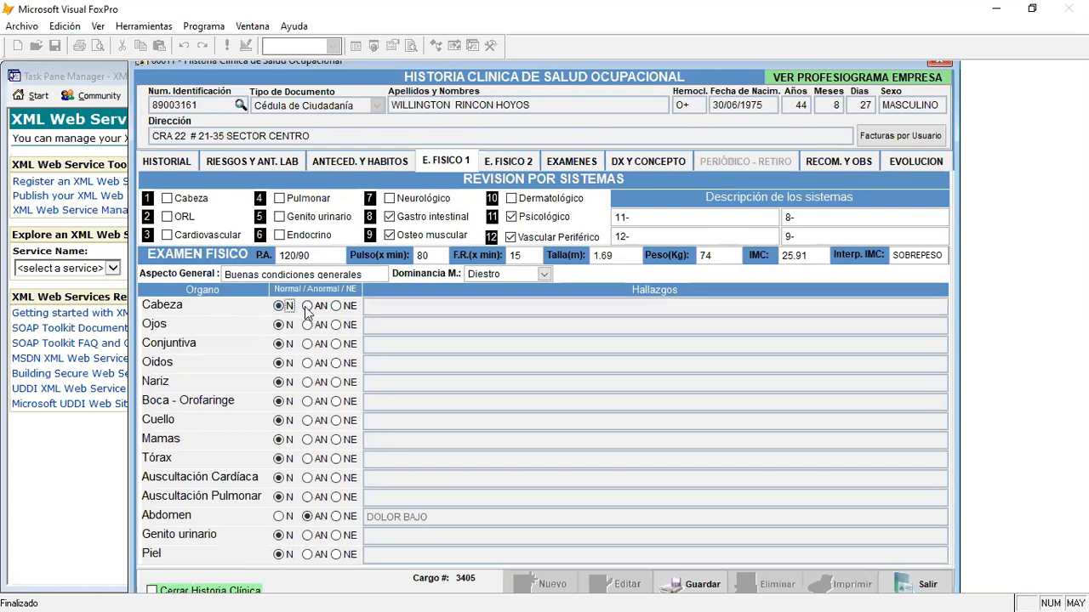
click(314, 307)
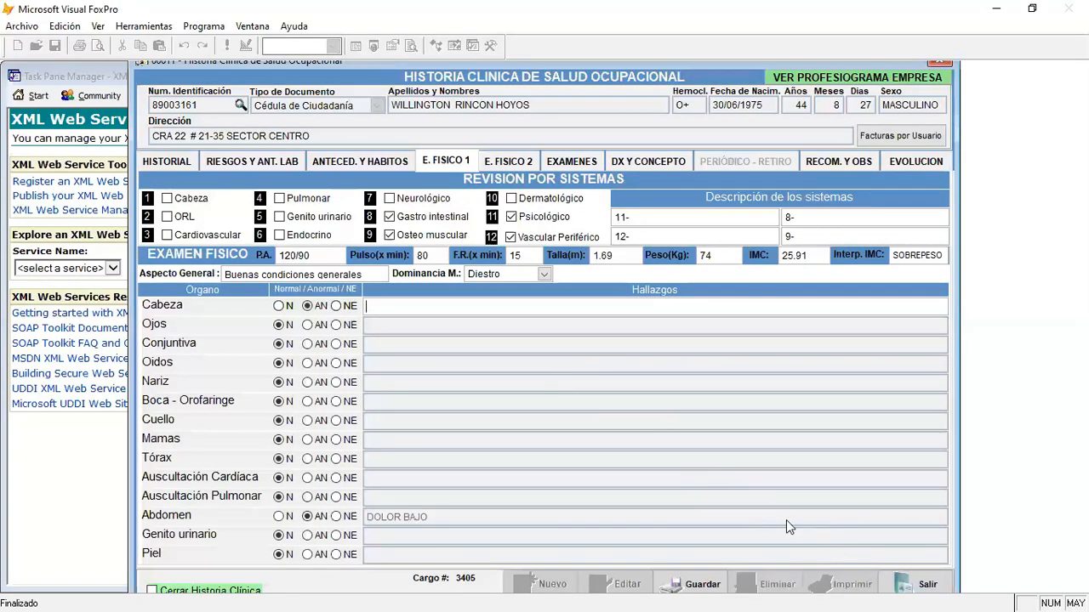
- Switch to the Word document and annotate a wide rectangle below the Articulos table, headed CLASIFICACION DE ARTICULO
key(alt+Tab)
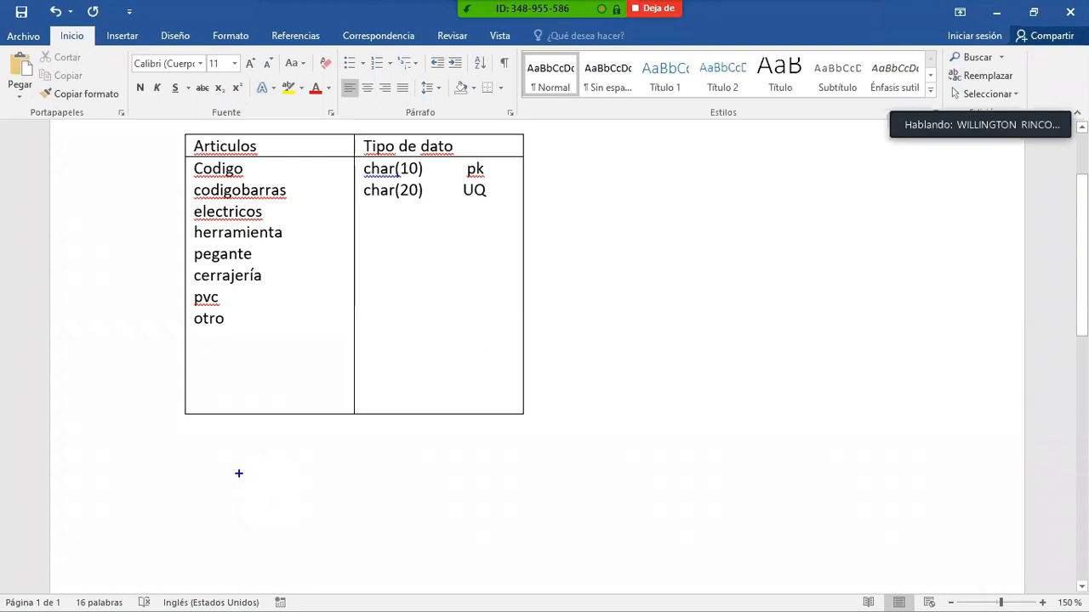
drag(241, 478, 821, 524)
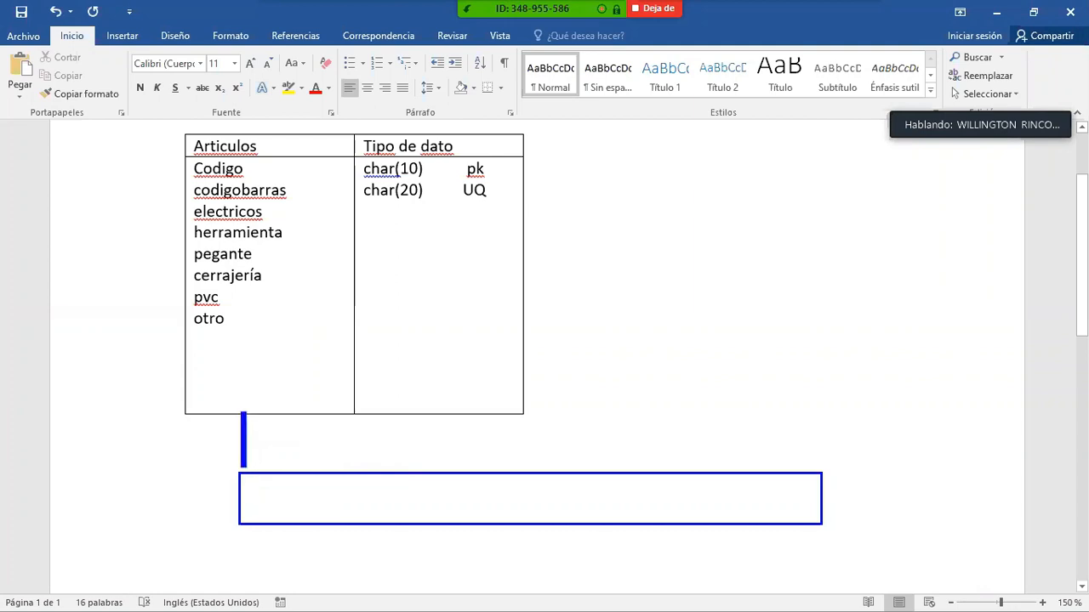
text(CLASI)
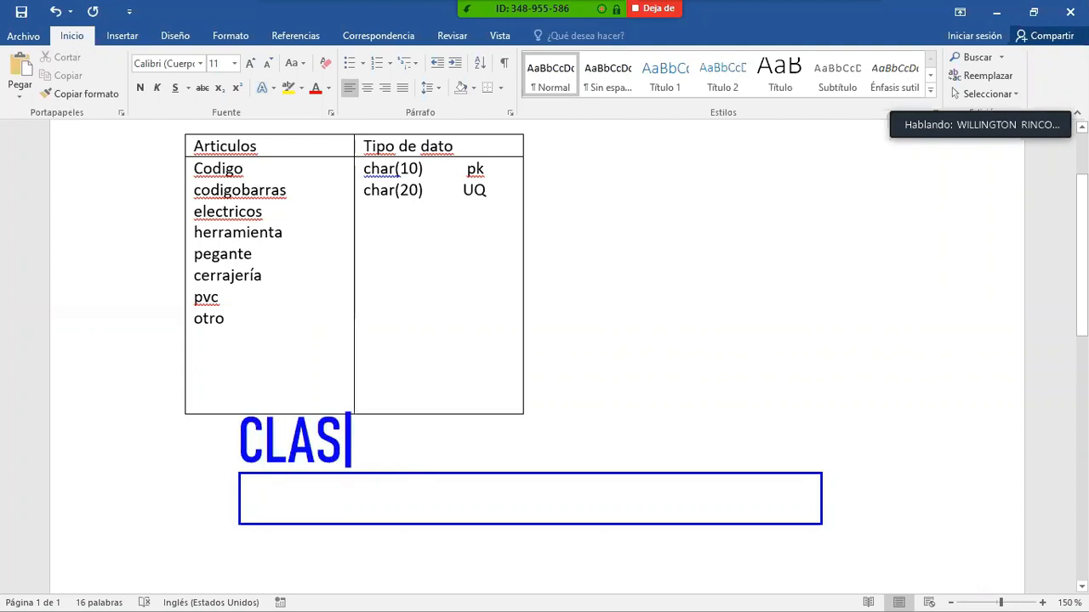
text(FICACION DE AR)
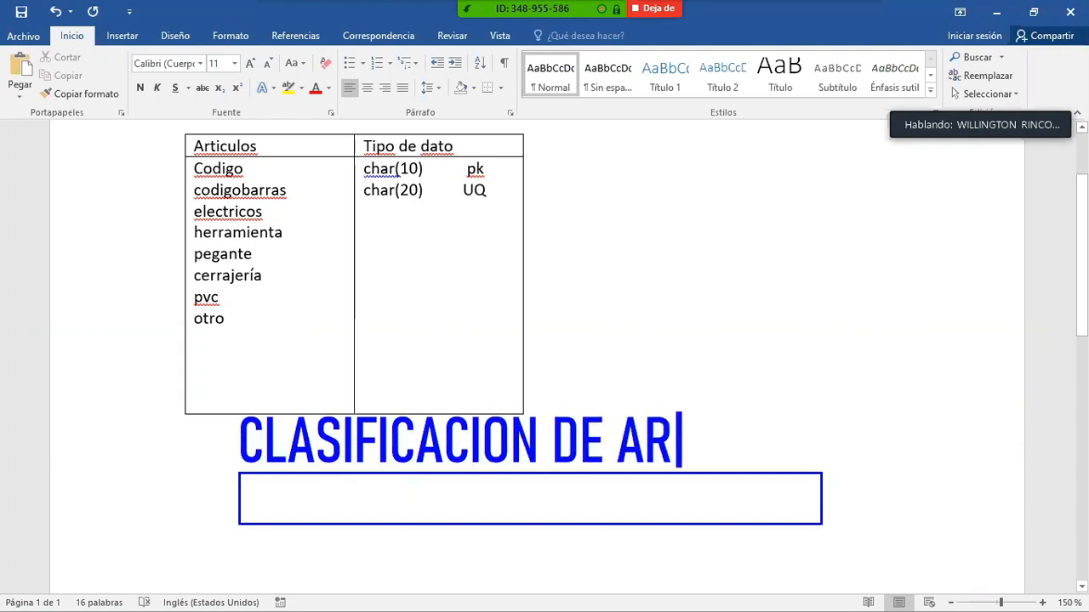
text(TICULO)
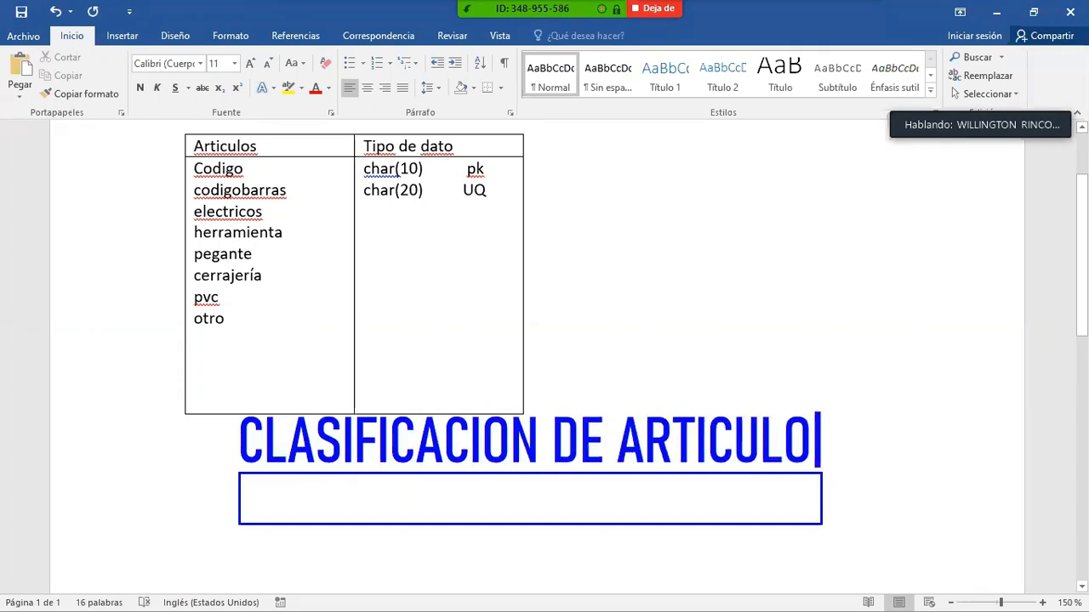
click(812, 399)
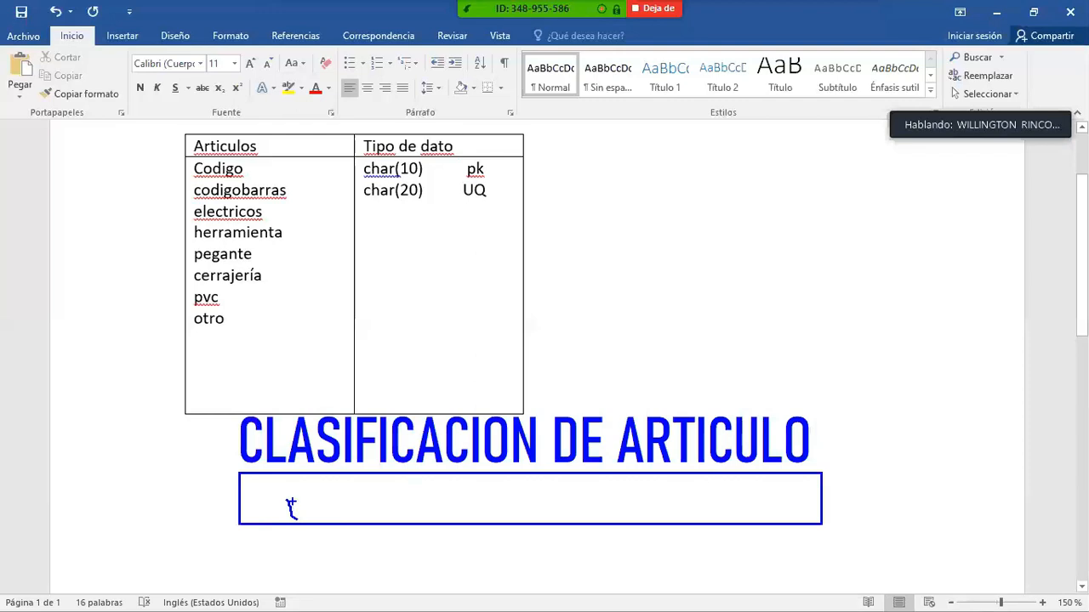
- Draw five small boxes inside the annotated rectangle and label them H, P, C, P and O
mouse_move(349, 499)
mouse_down()
mouse_move(353, 516)
mouse_move(371, 519)
mouse_move(456, 518)
mouse_move(456, 503)
mouse_move(524, 516)
mouse_move(645, 517)
mouse_move(662, 507)
mouse_move(750, 517)
mouse_up()
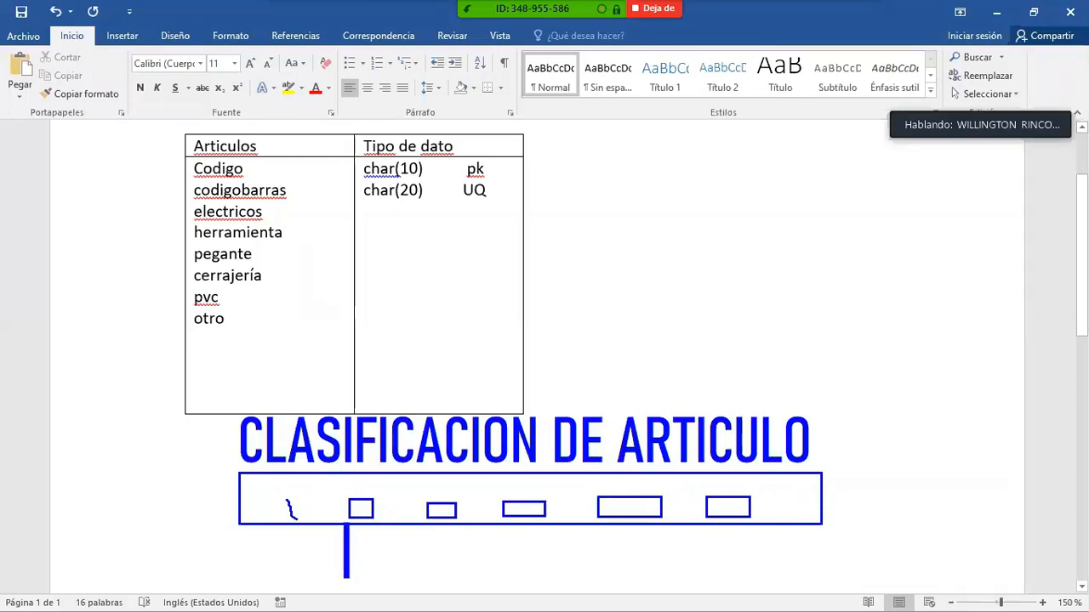
text(H)
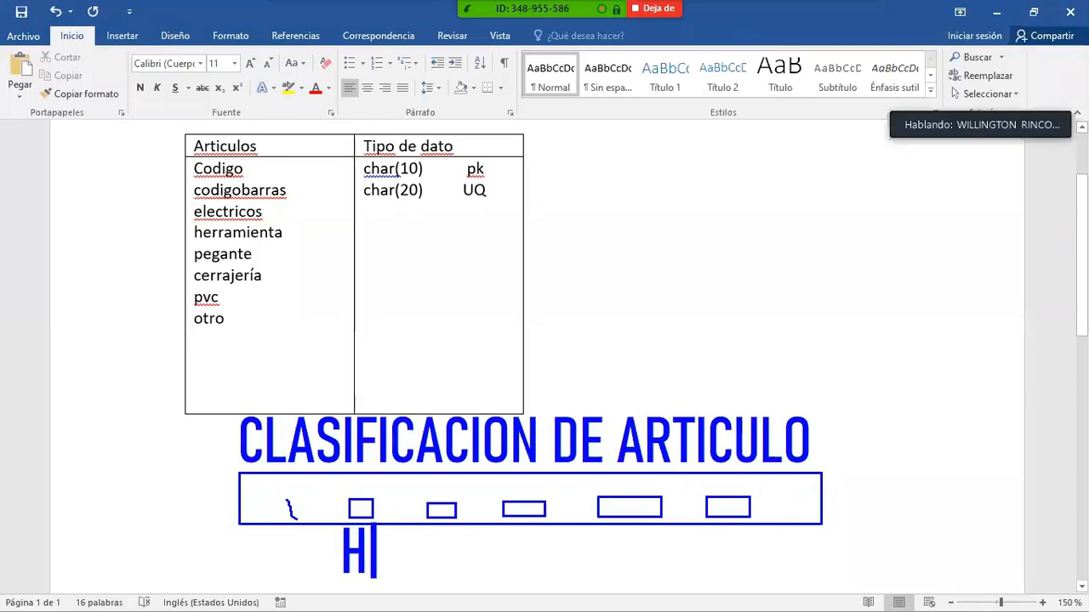
text(   P)
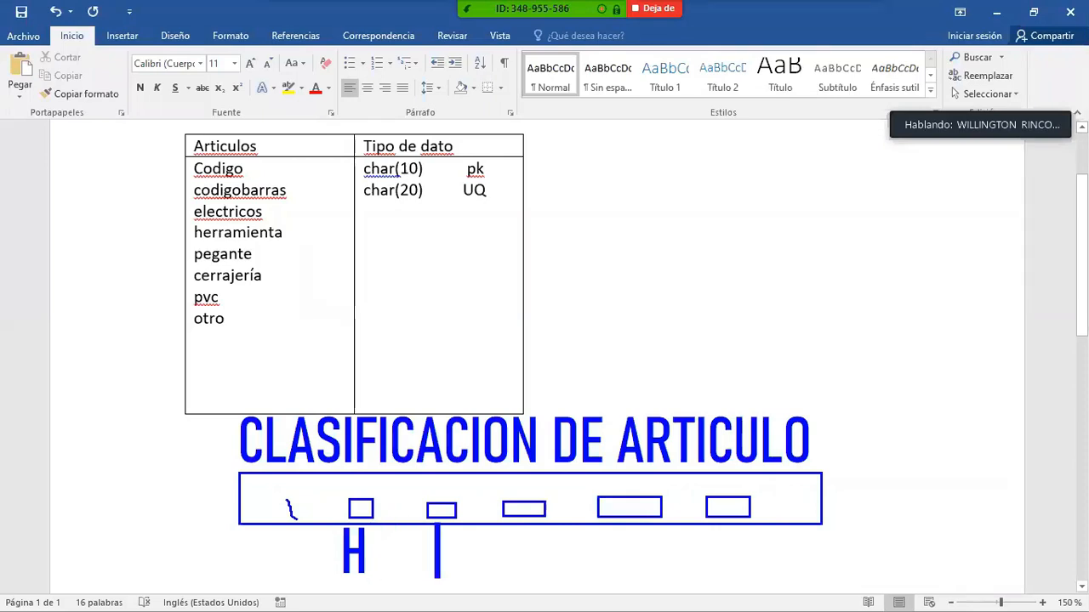
text(   C)
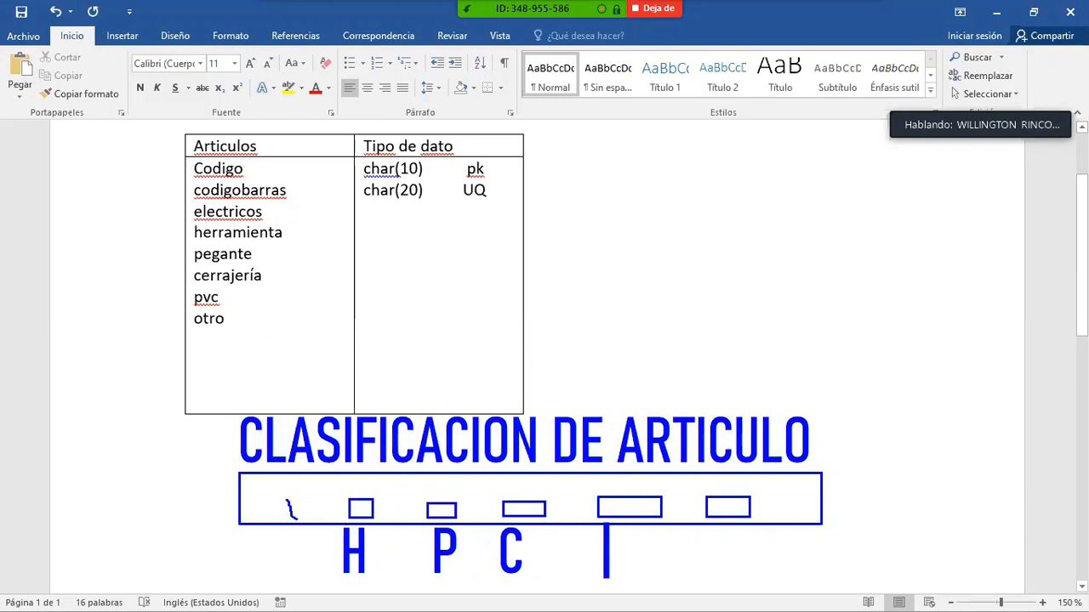
text(      P       )
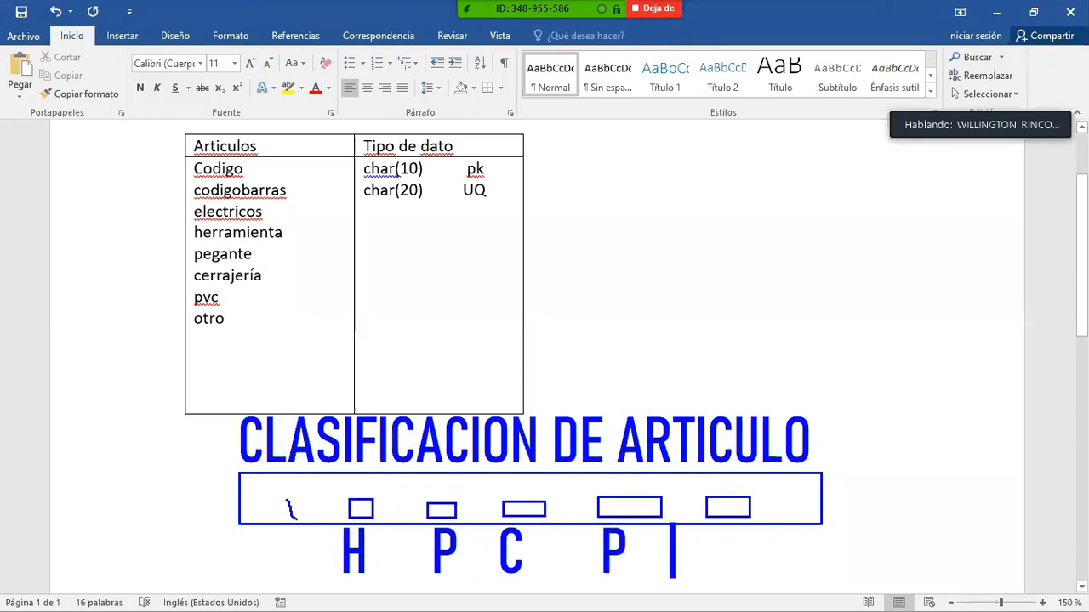
text(O)
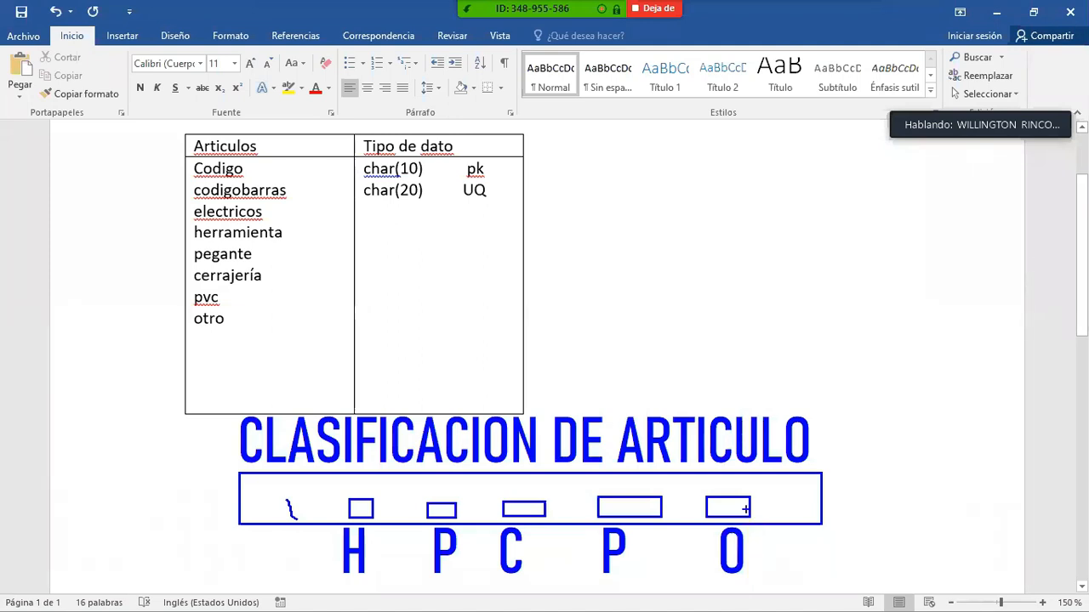
- Enter tinyint as the data type for electricos and copy it
click(375, 213)
key(Down)
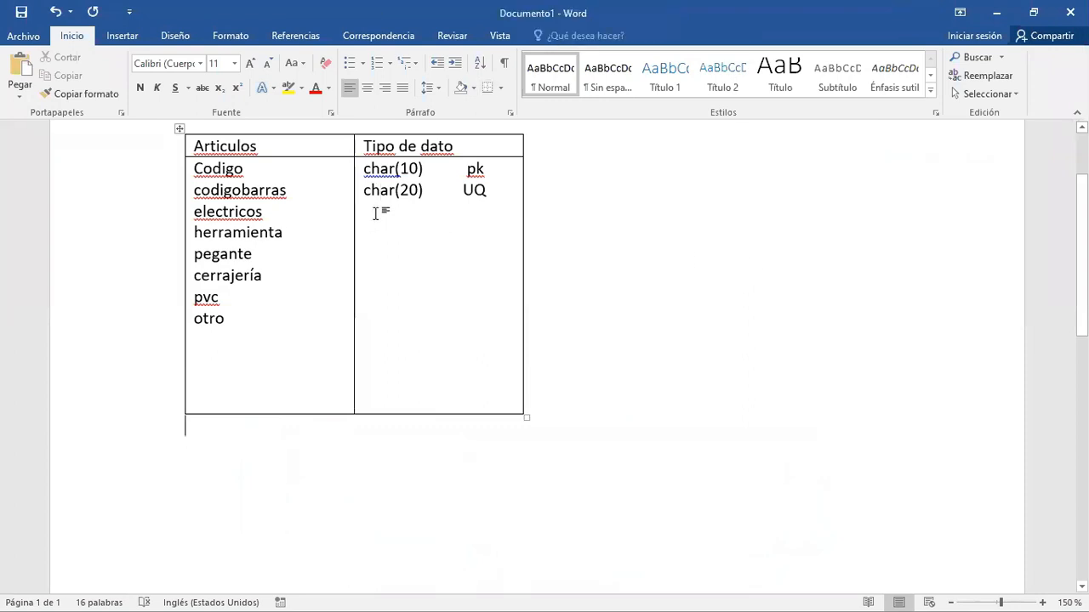
click(495, 189)
key(Return)
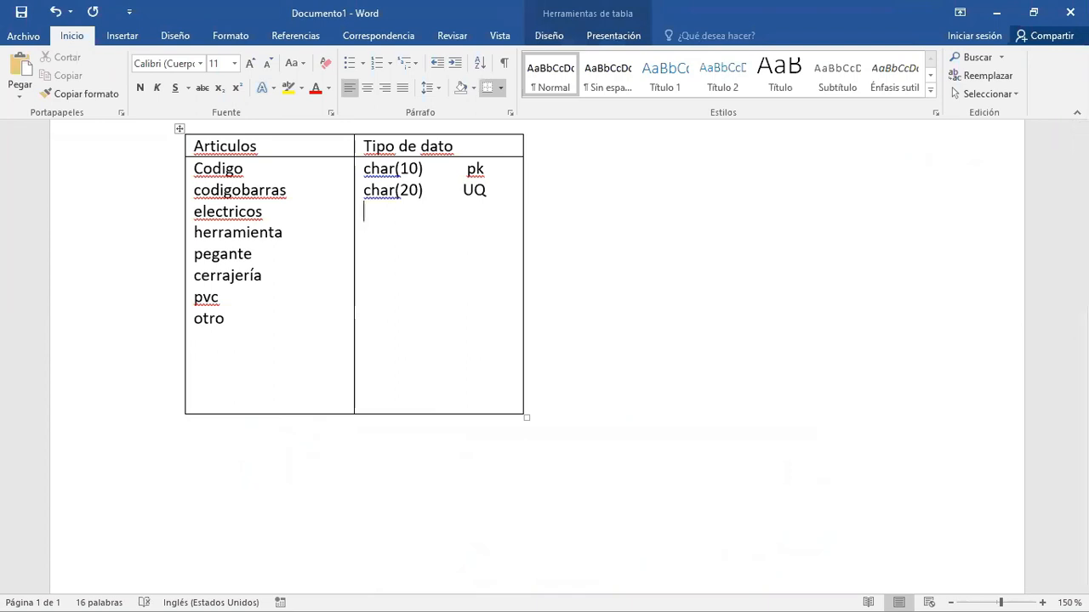
text(tinyint)
key(shift+Left)
key(shift+Left)
key(shift+Left)
key(shift+Left)
key(shift+Left)
key(shift+Left)
key(shift+Left)
key(ctrl+c)
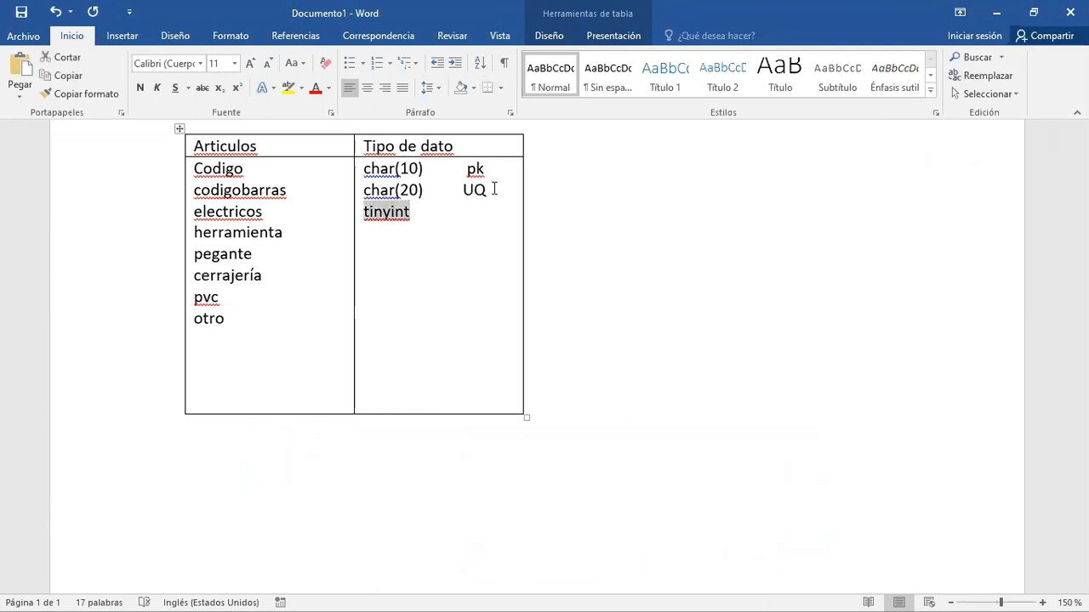
key(ctrl+End)
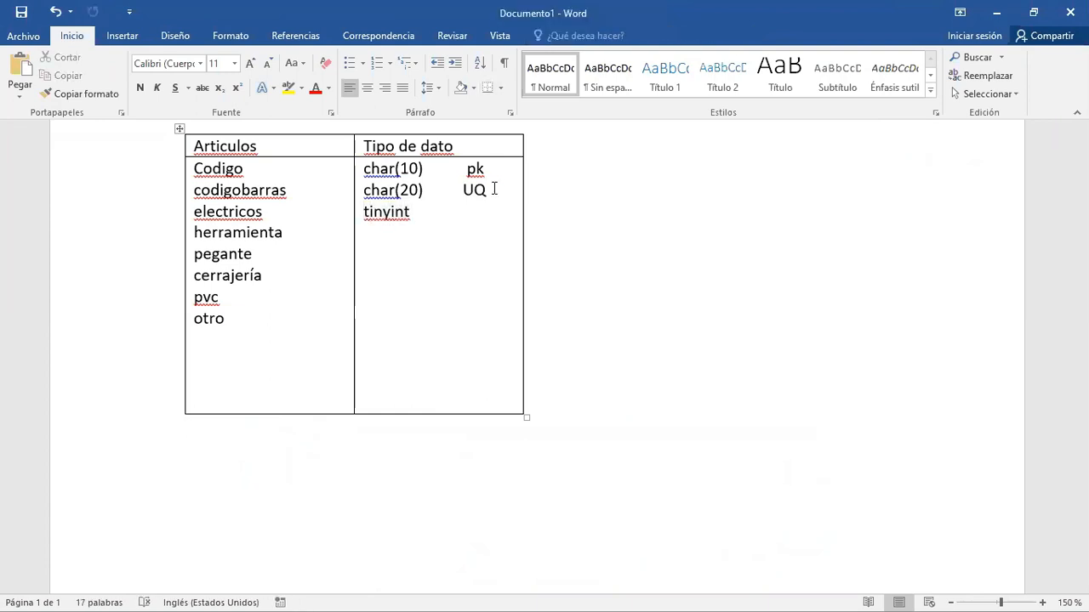
- Fill in tinyint as the data type for herramienta, pegante, cerrajería, pvc and otro
click(424, 210)
key(Return)
key(ctrl+v)
key(Return)
key(ctrl+v)
key(Return)
key(ctrl+v)
key(Return)
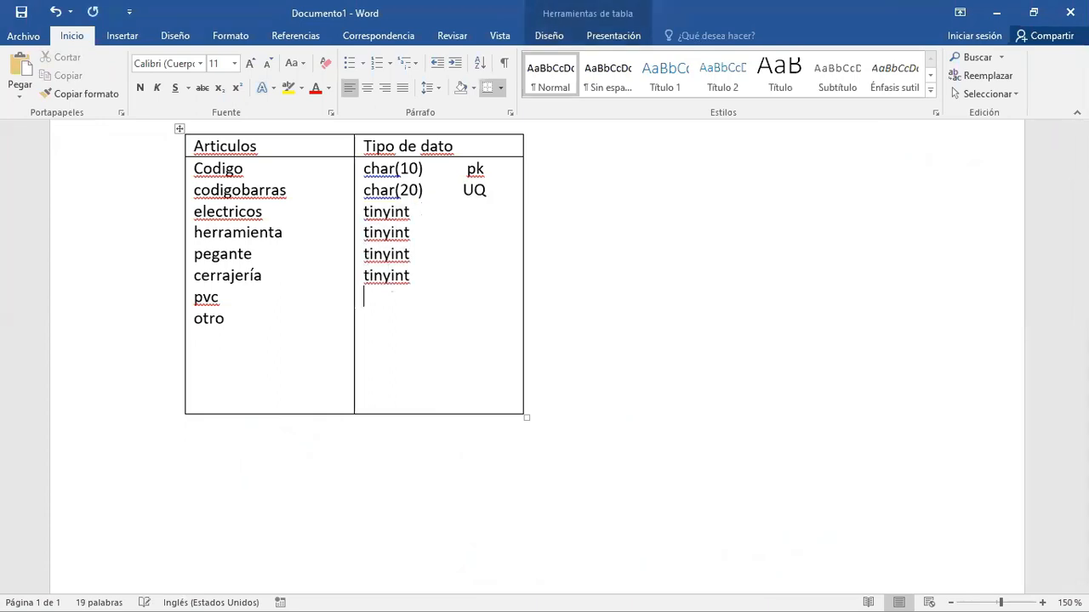
key(ctrl+v)
key(Return)
key(ctrl+v)
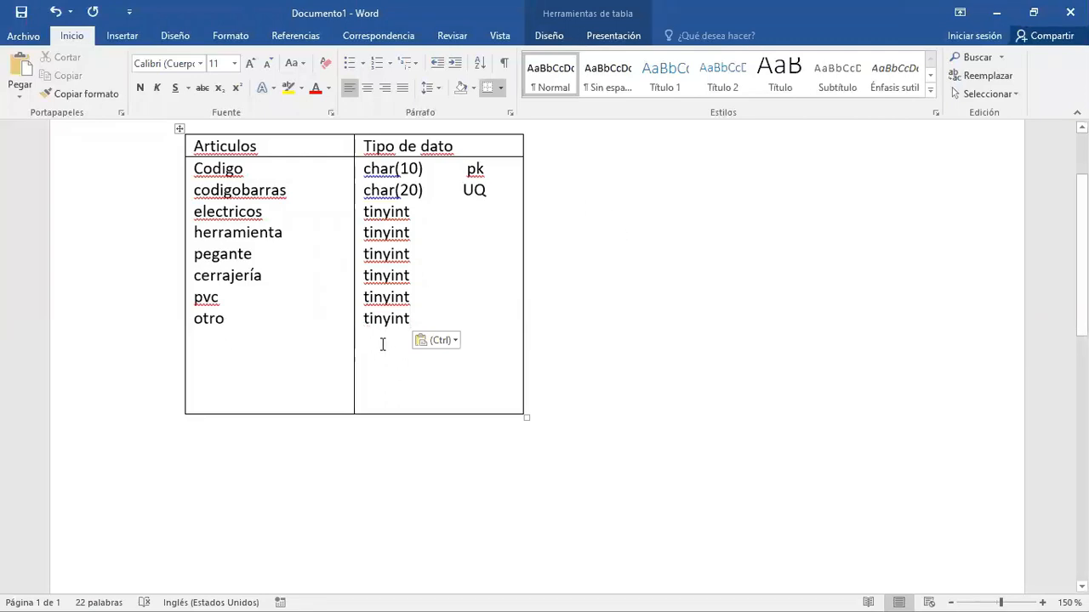
click(286, 323)
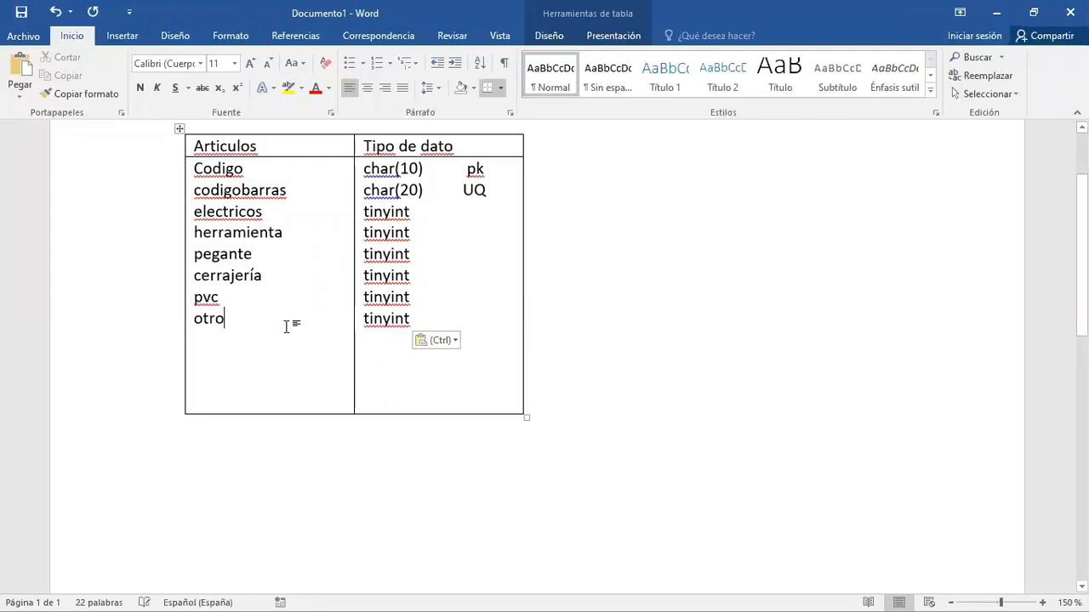
- Start a new line below otro and switch to the exercise document to examine the multiple-characteristics and own-versus-consignment requirements
key(Return)
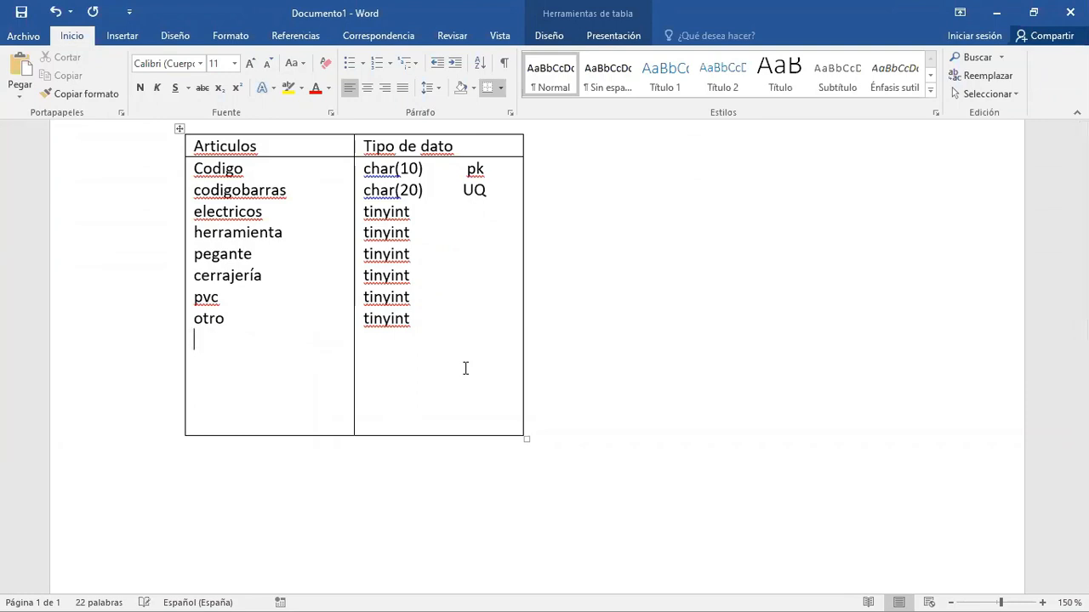
key(alt+Tab)
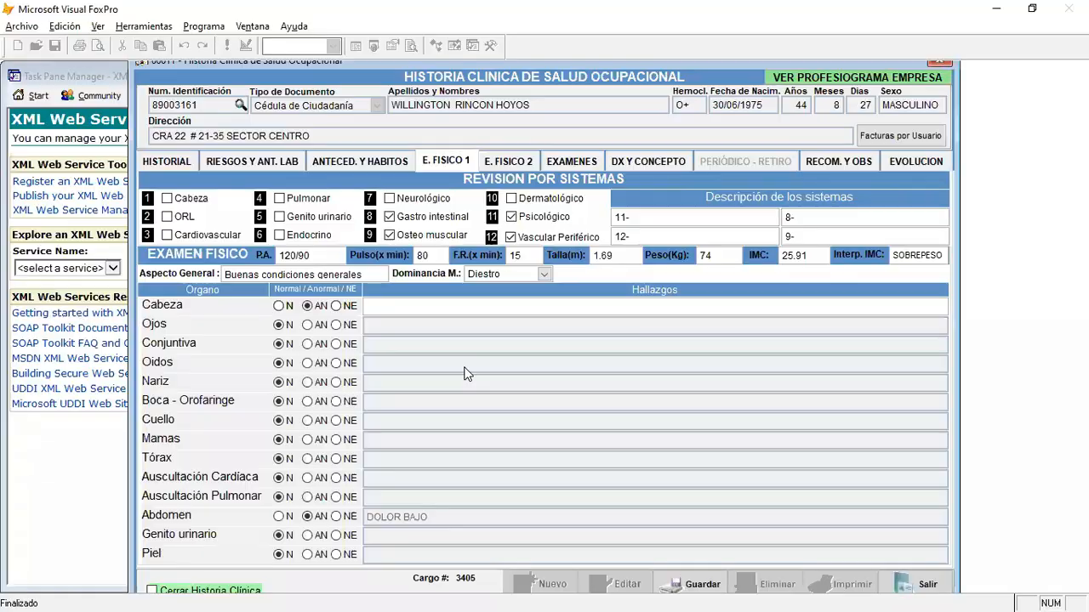
key(alt+Tab)
key(alt+Tab)
key(alt+Tab)
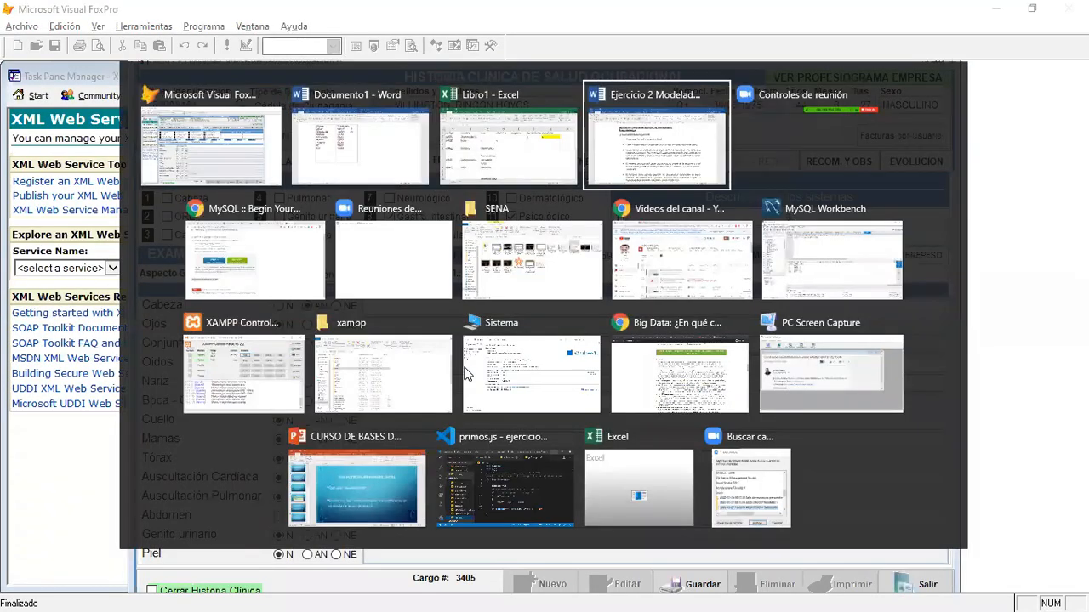
click(666, 406)
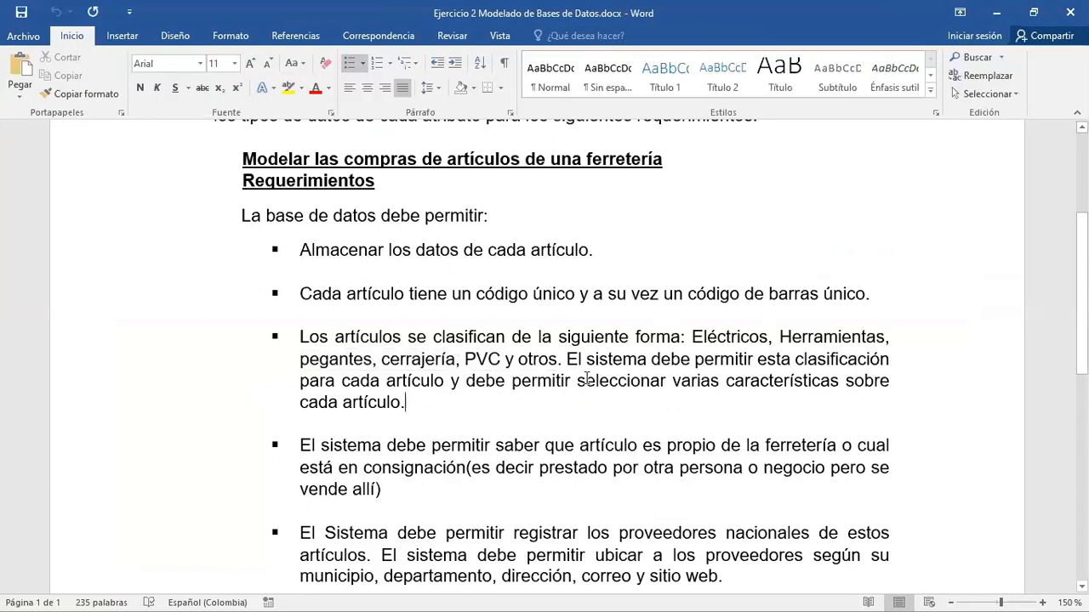
drag(576, 381, 406, 412)
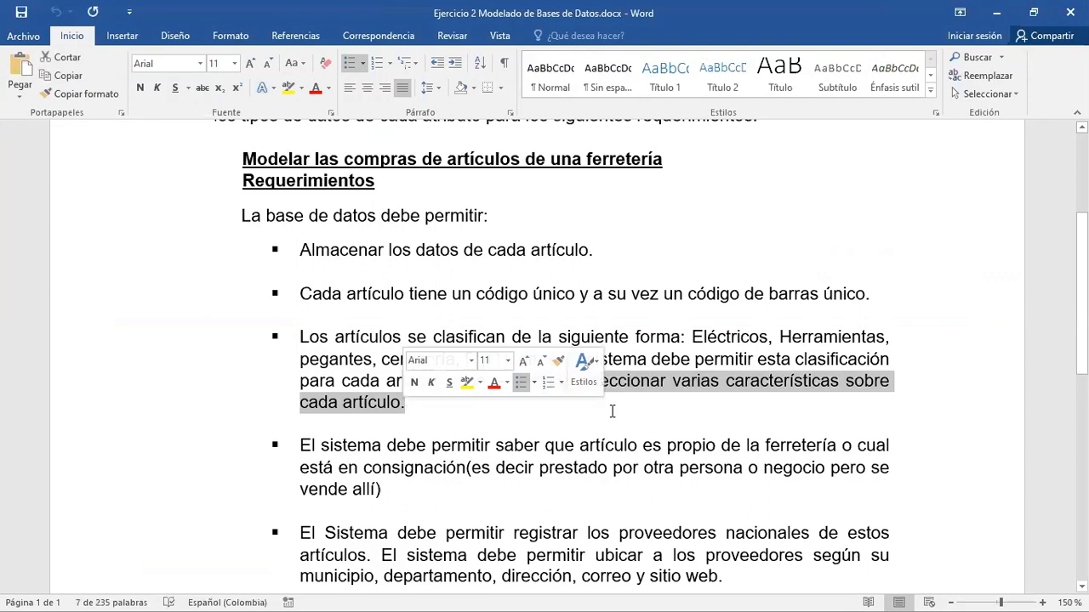
click(572, 415)
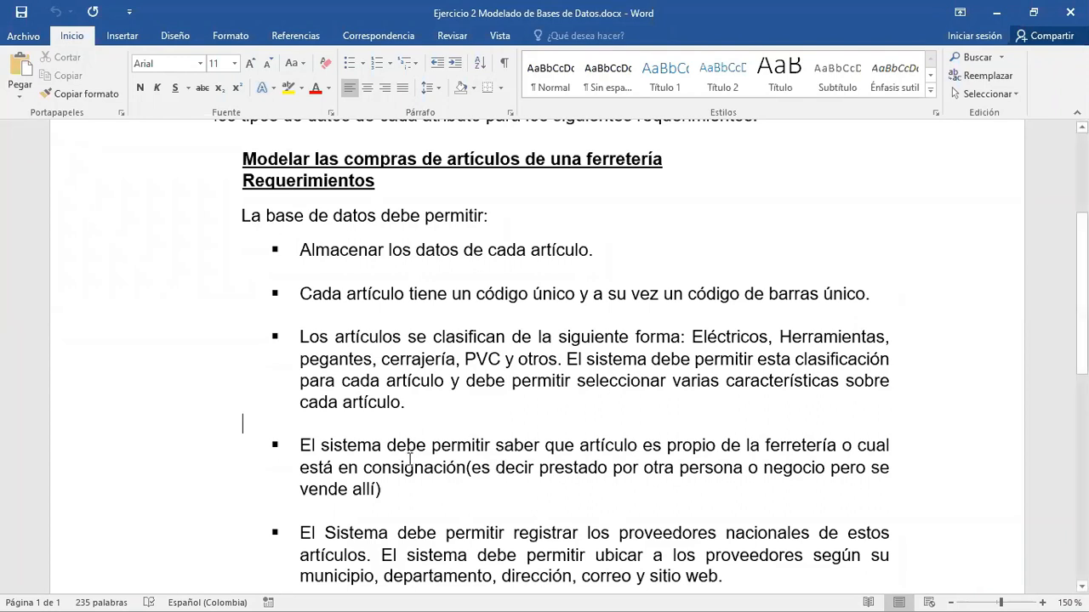
click(368, 465)
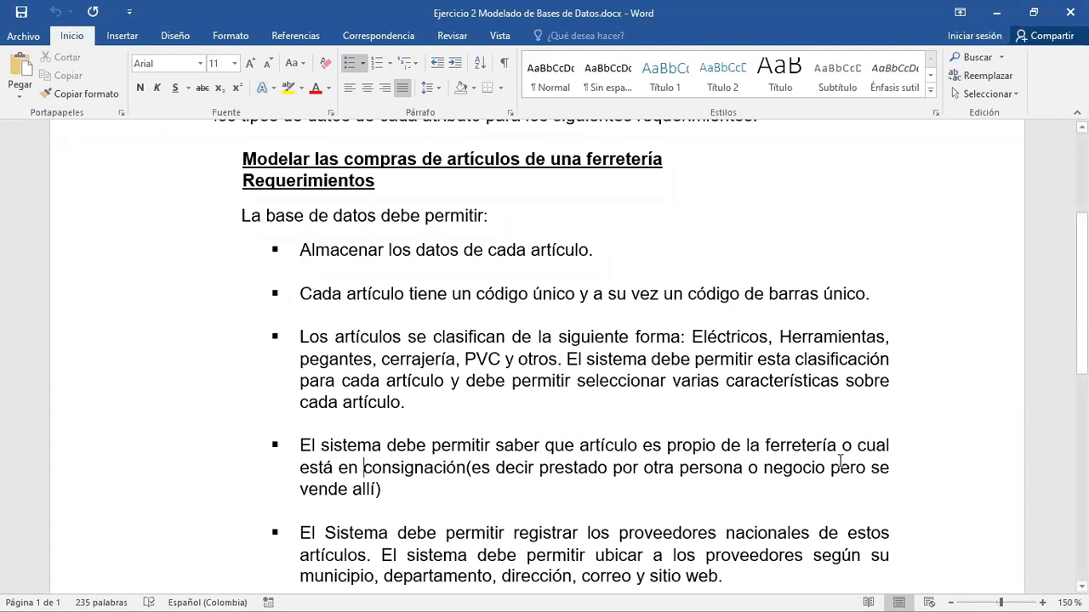
- Return to the Articulos table document and add the attribute propio below otro with data type char(1)
key(alt+Tab)
key(alt+Tab)
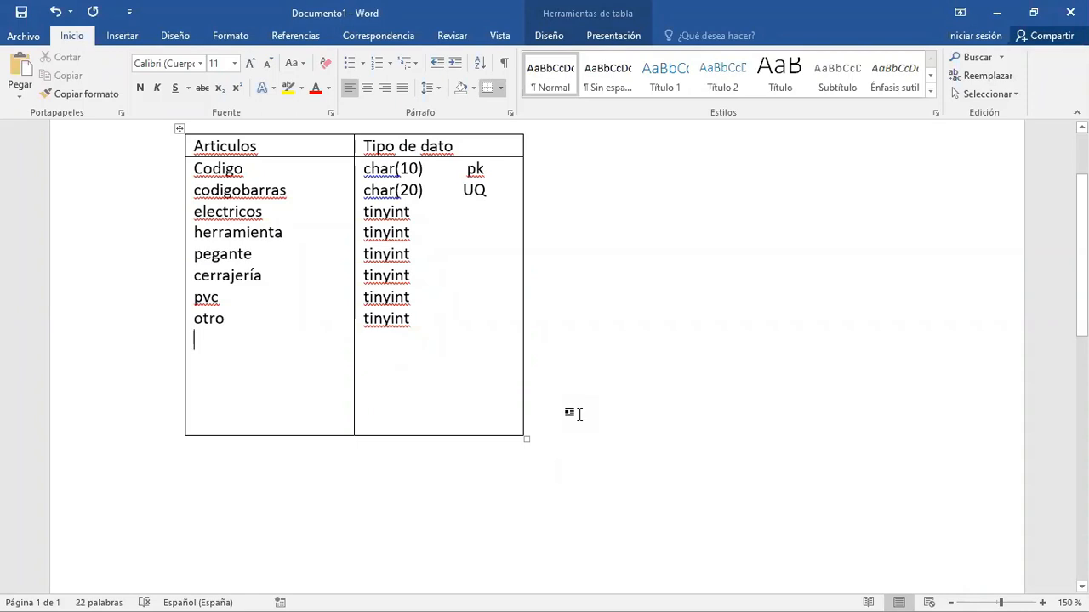
text(propio)
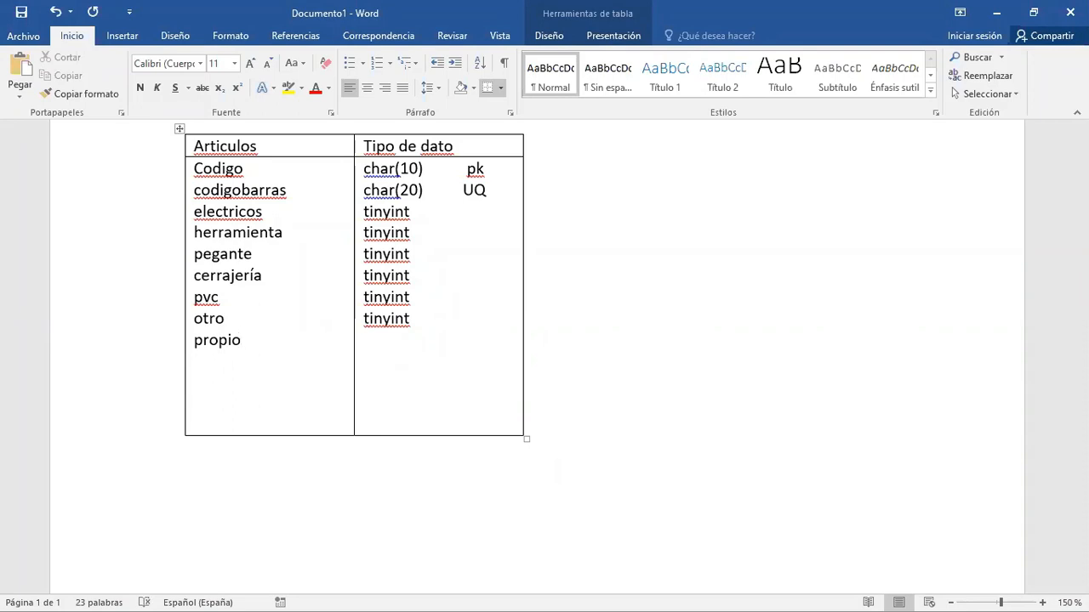
click(385, 341)
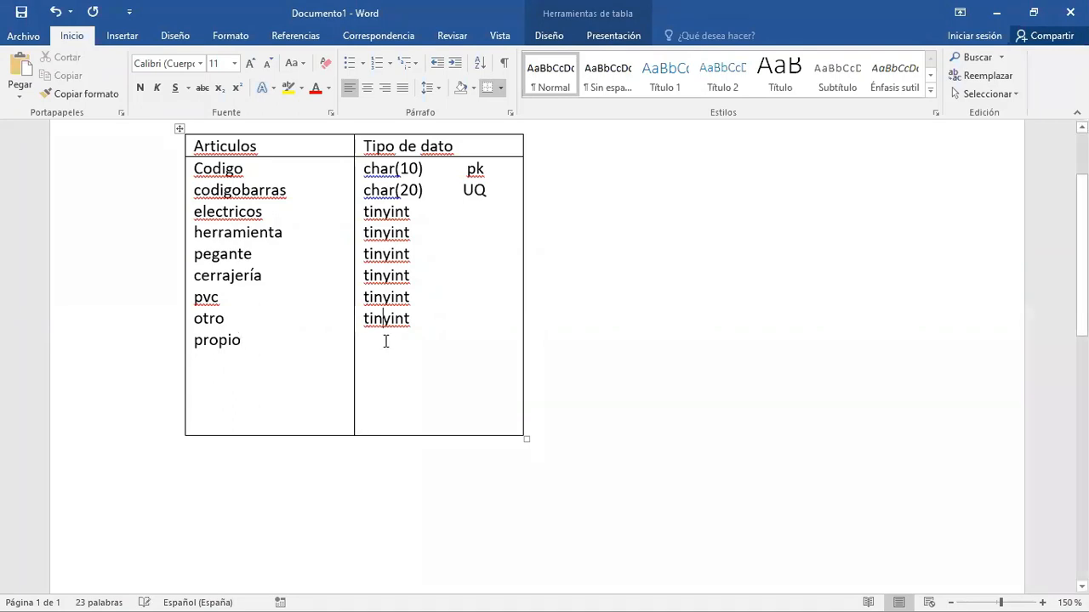
click(423, 318)
key(Return)
text(char(1)
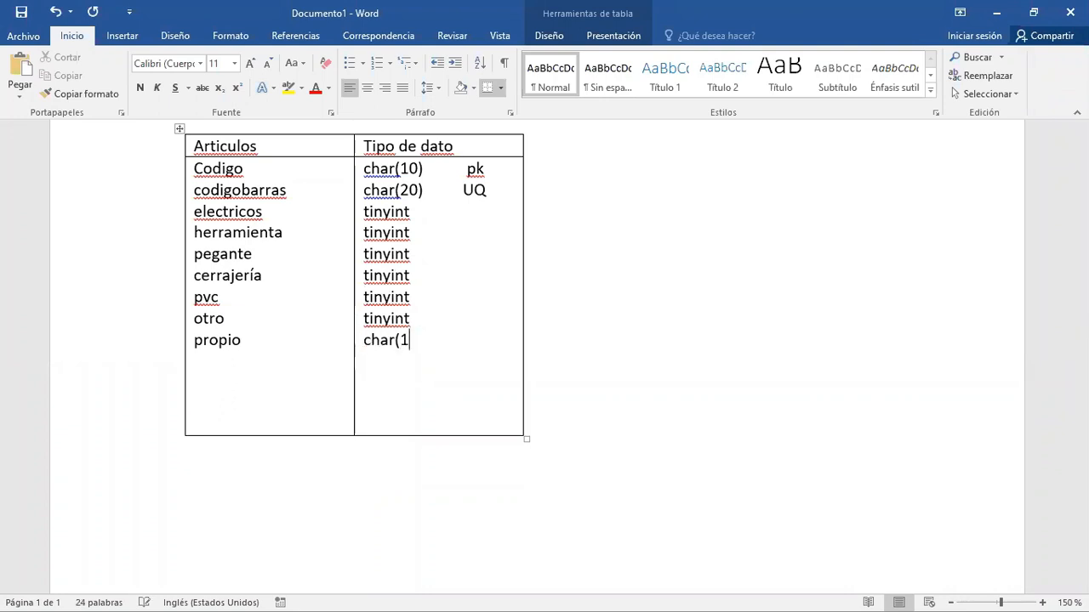
text())
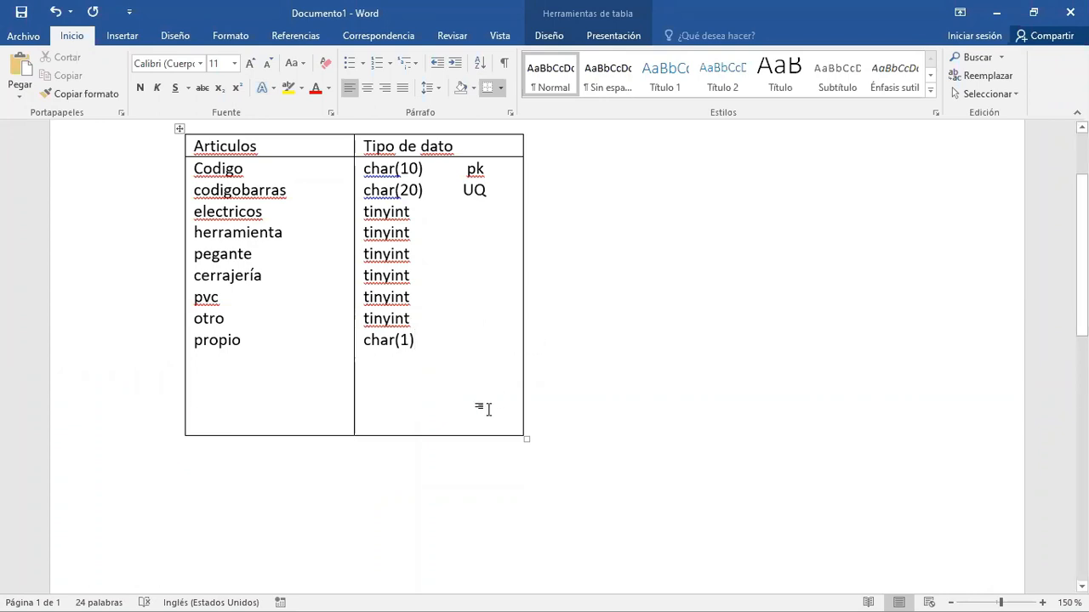
- Write the options S and N below the Articulos table, each followed by an underscore blank
click(348, 478)
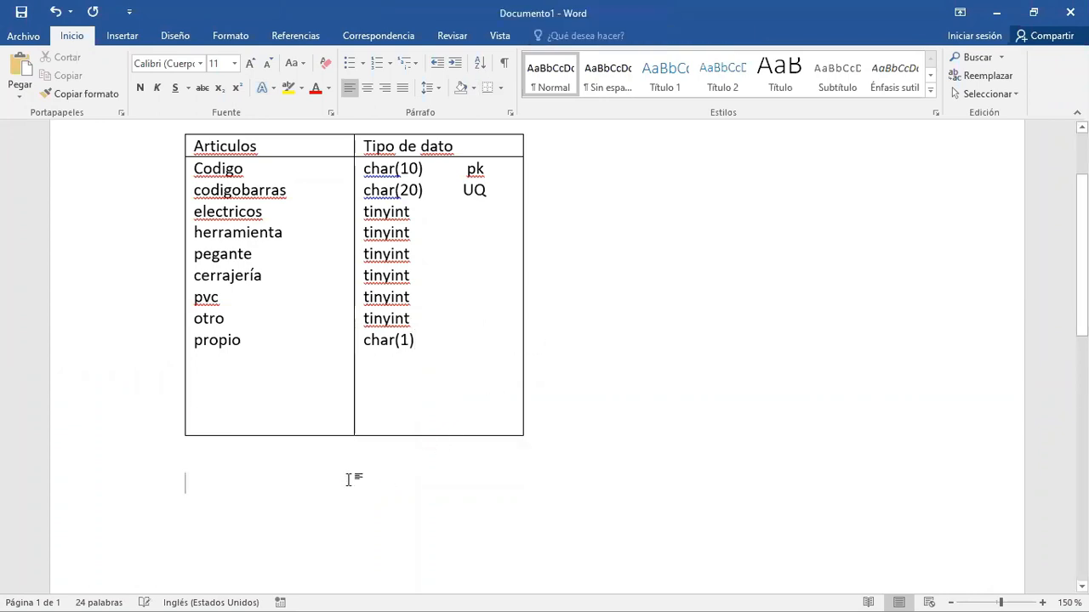
text(S  ___  N__)
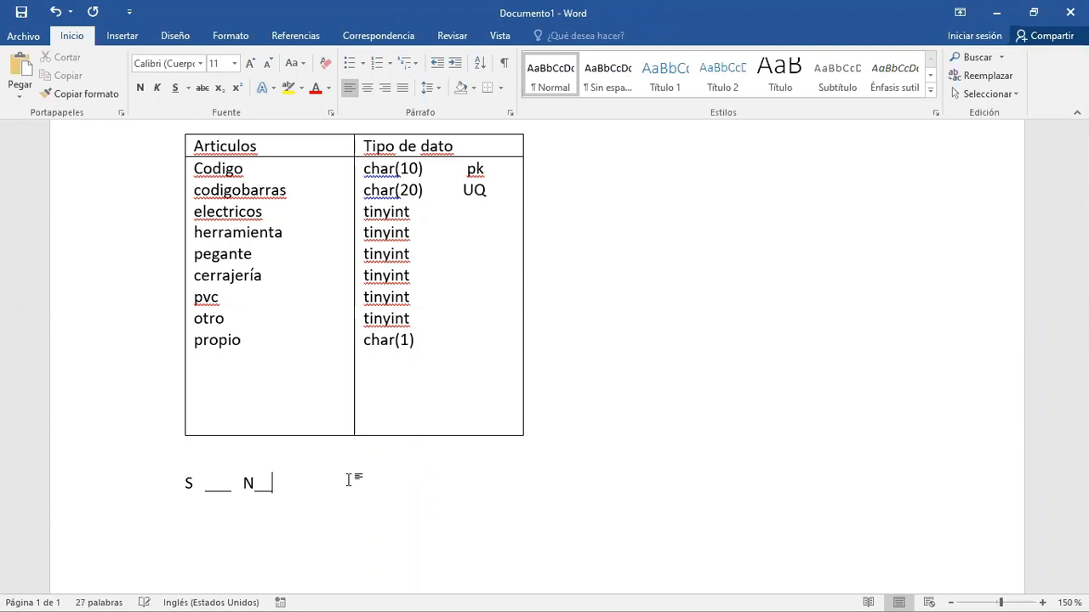
- Mark both the S and N blanks with an x and erase the mark on S
click(218, 483)
text(x)
click(272, 483)
text(x)
click(225, 483)
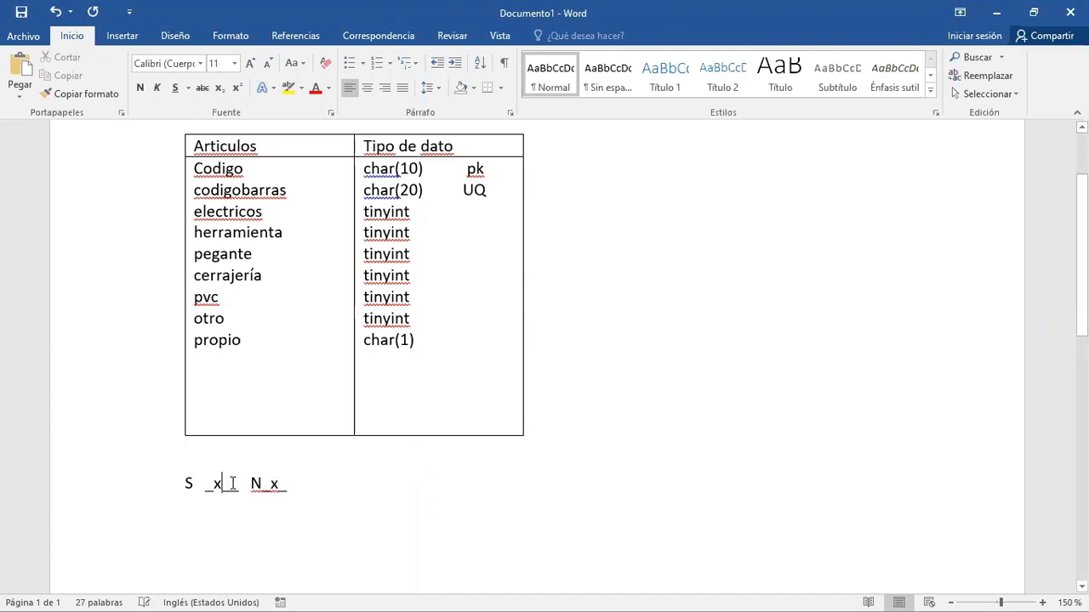
key(BackSpace)
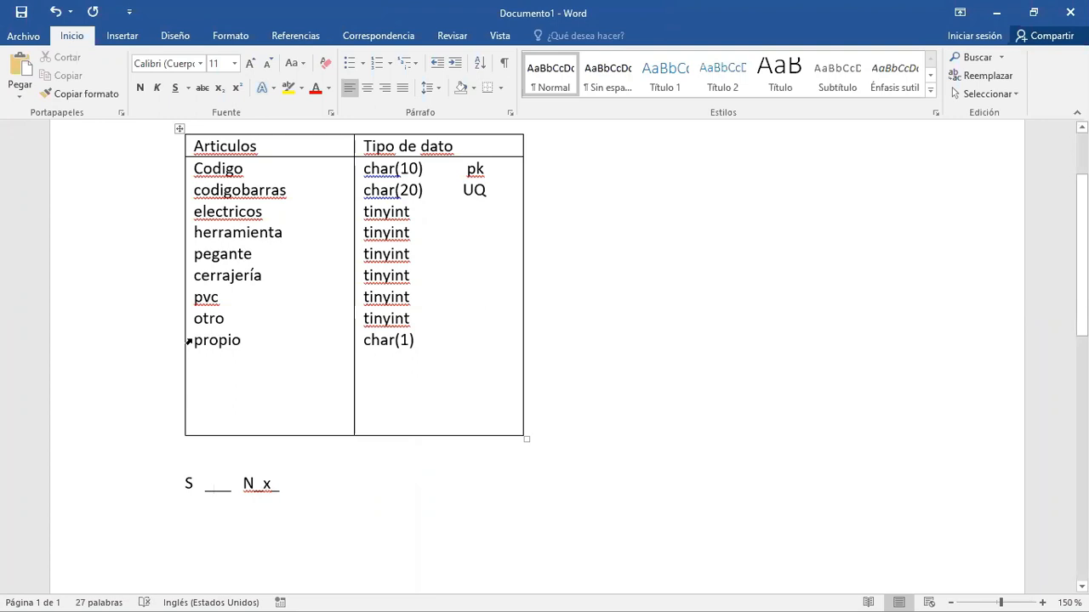
drag(195, 339, 251, 341)
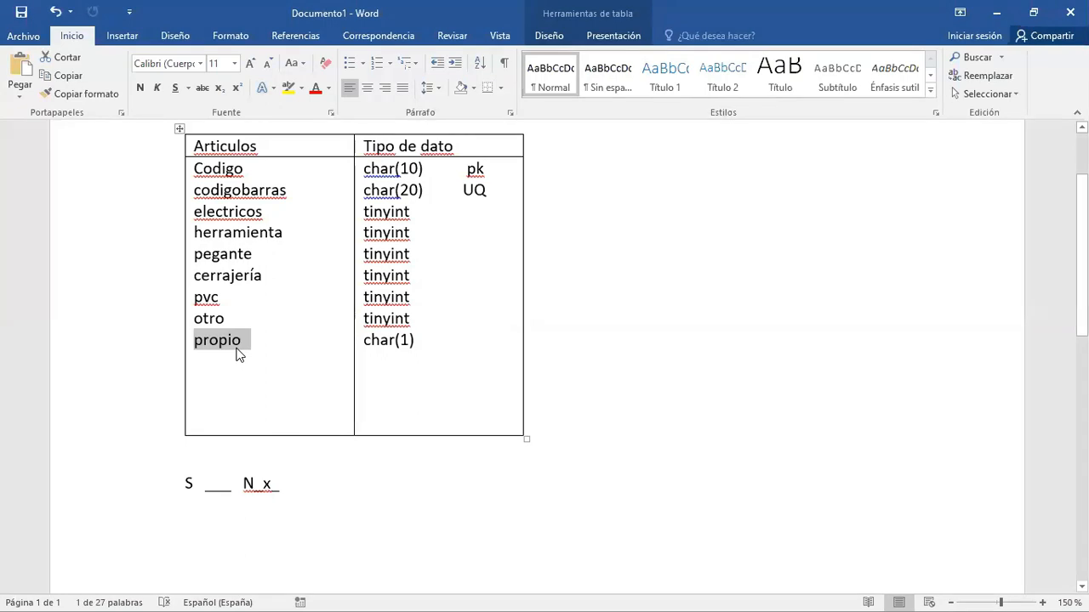
click(301, 489)
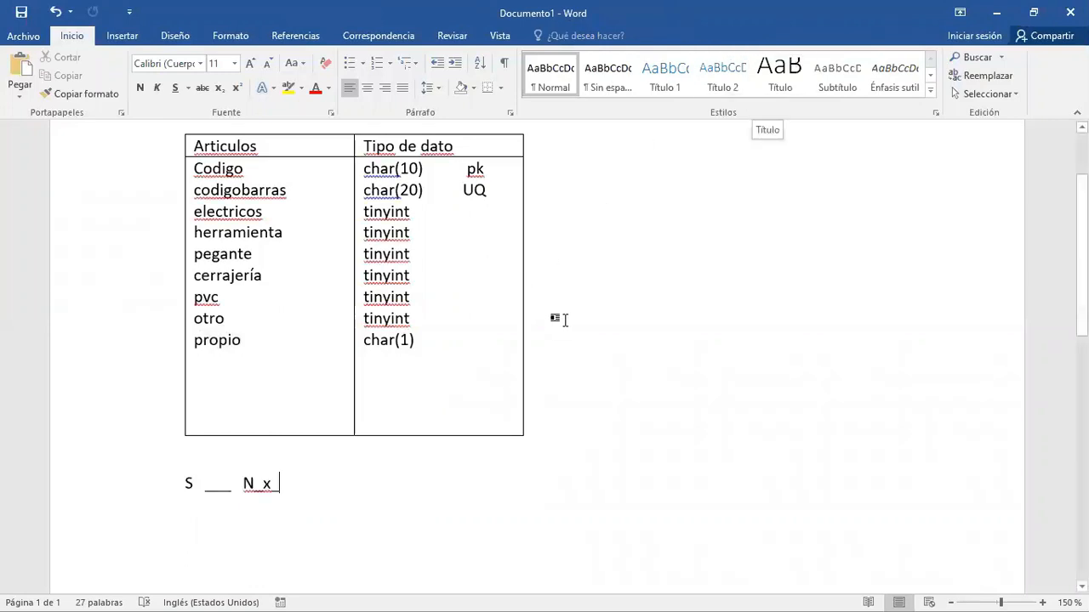
click(263, 444)
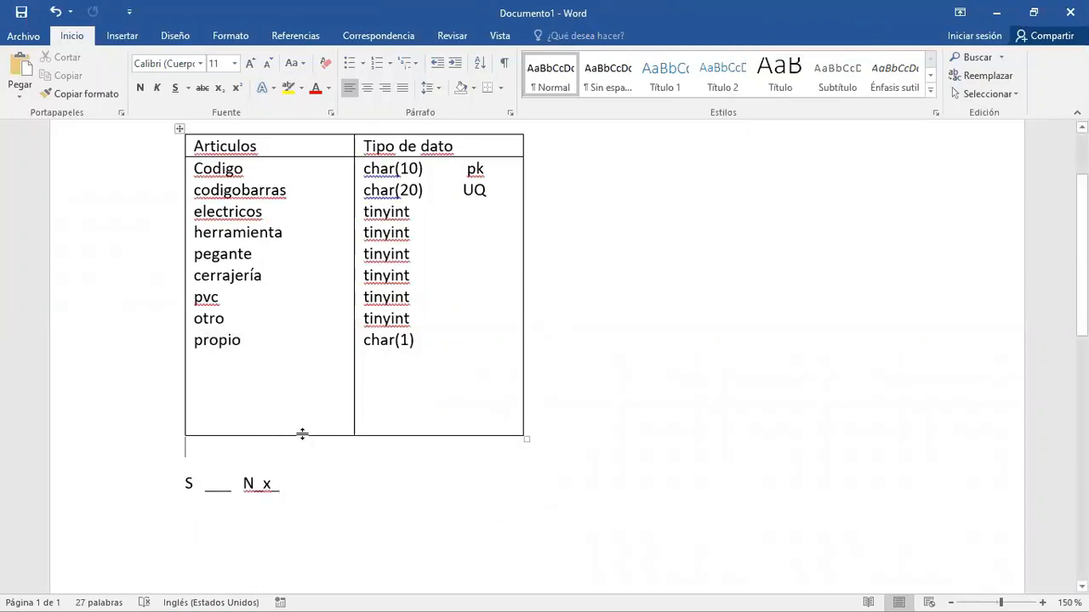
- Add the attribute consignacion below propio in the Articulos table, with data type char
click(248, 343)
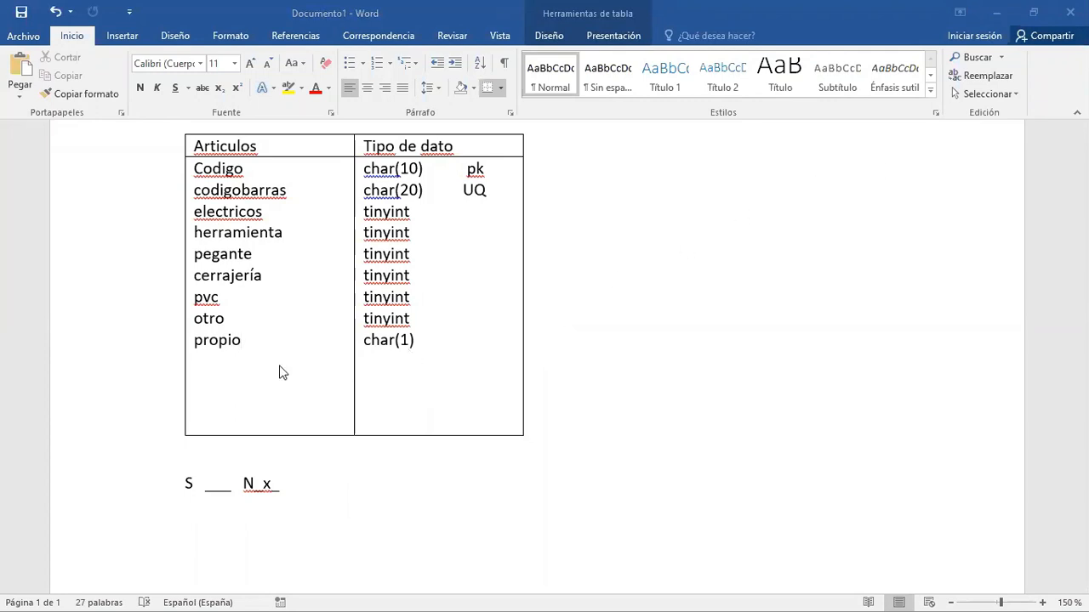
click(248, 344)
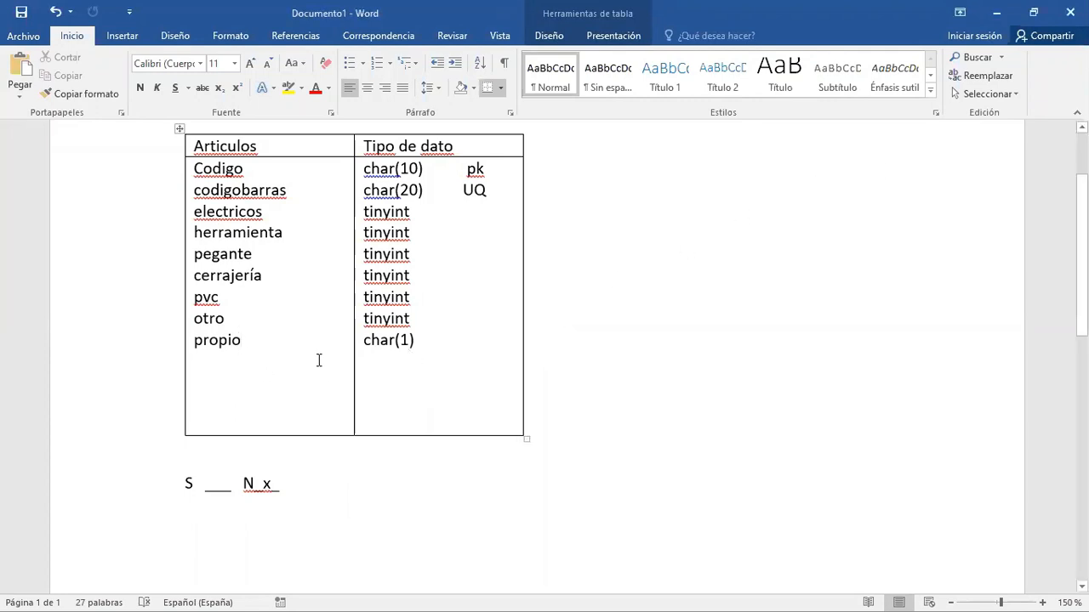
key(Return)
text(cons)
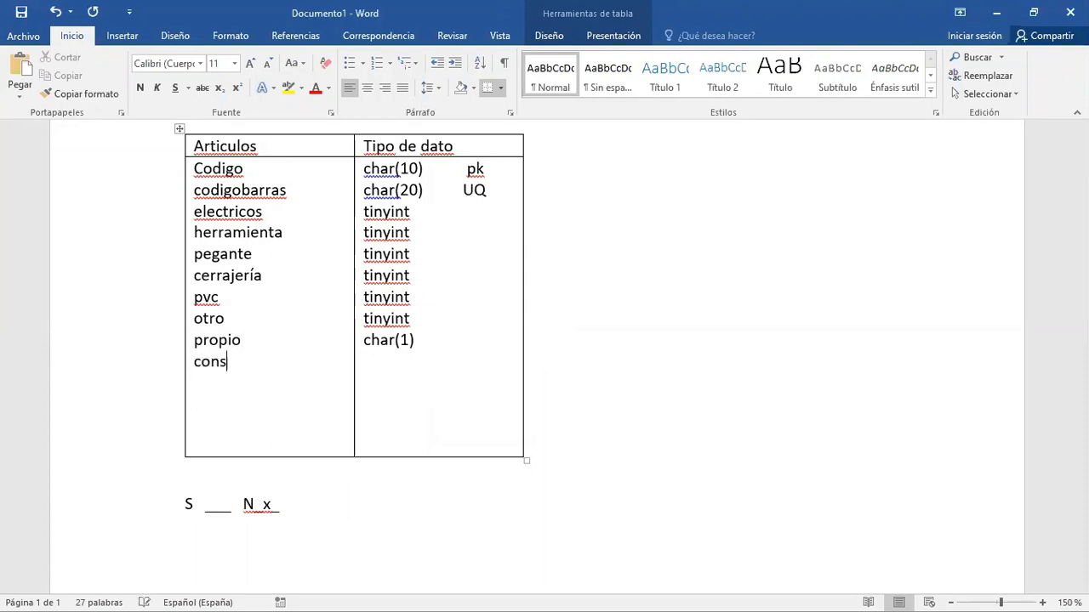
text(ignacion)
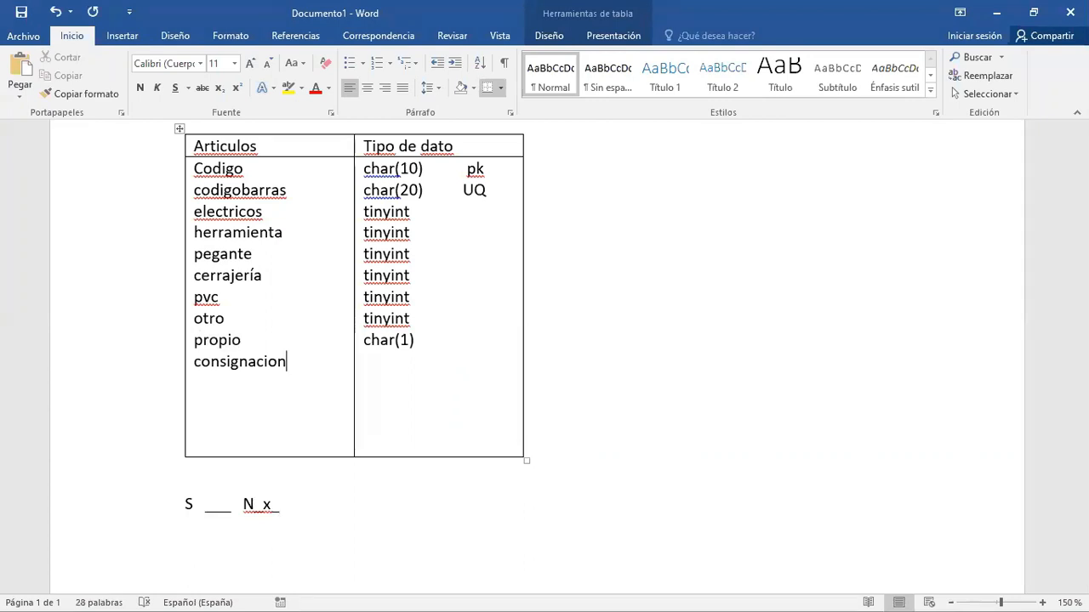
key(Up)
key(Down)
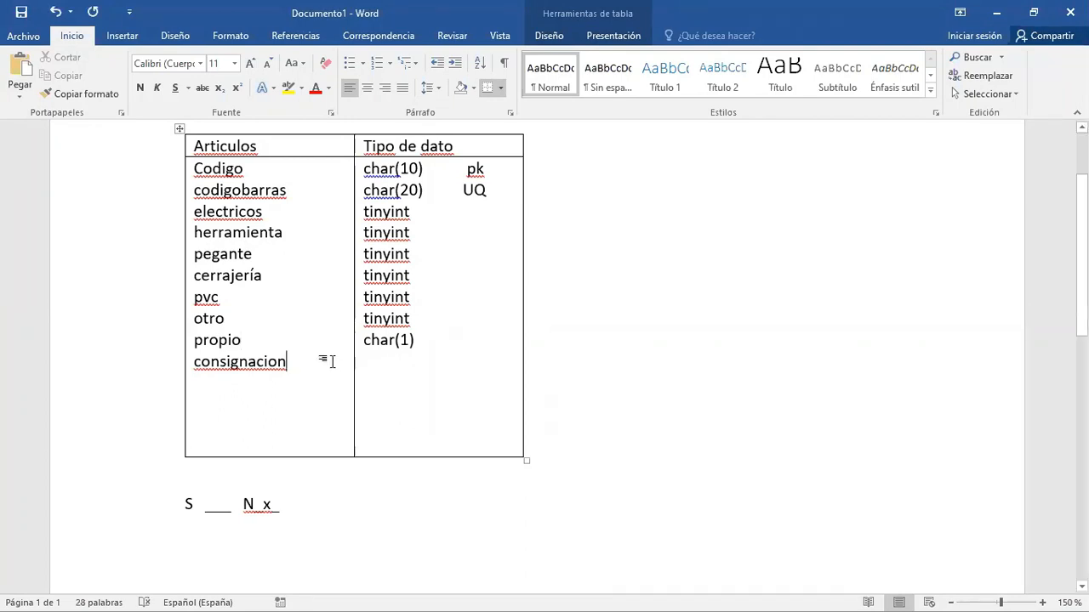
click(382, 360)
text(char)
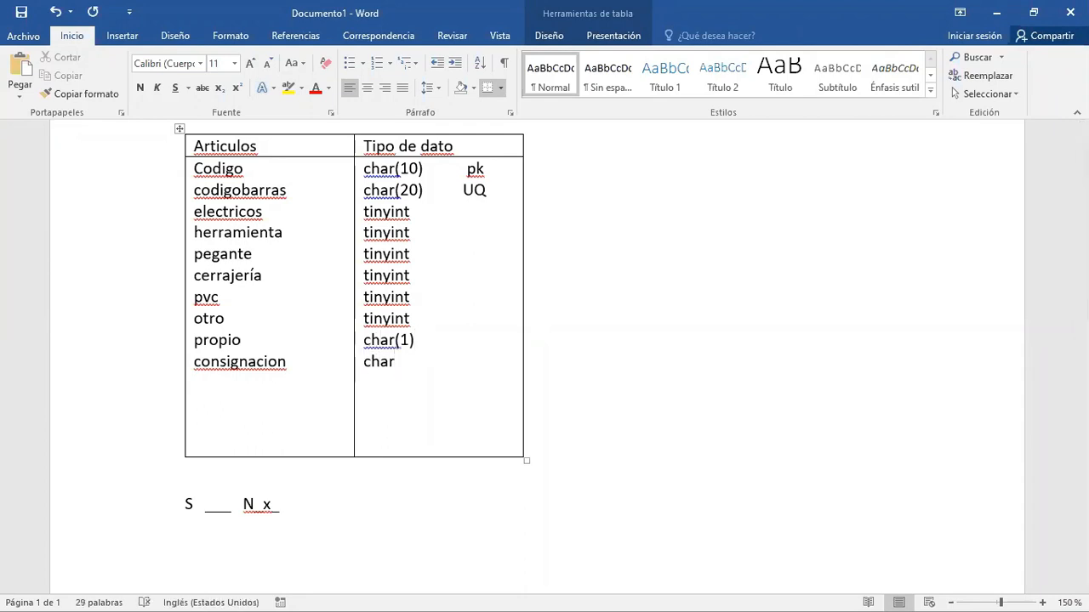
- Add the attributes masculino and femenino on separate lines below consignación
click(288, 365)
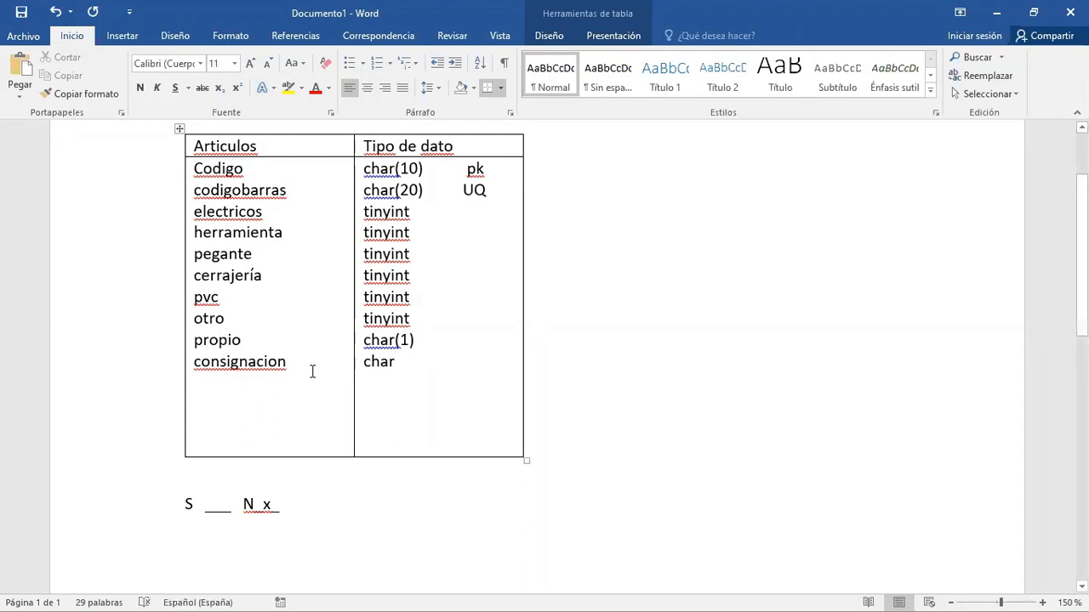
key(Return)
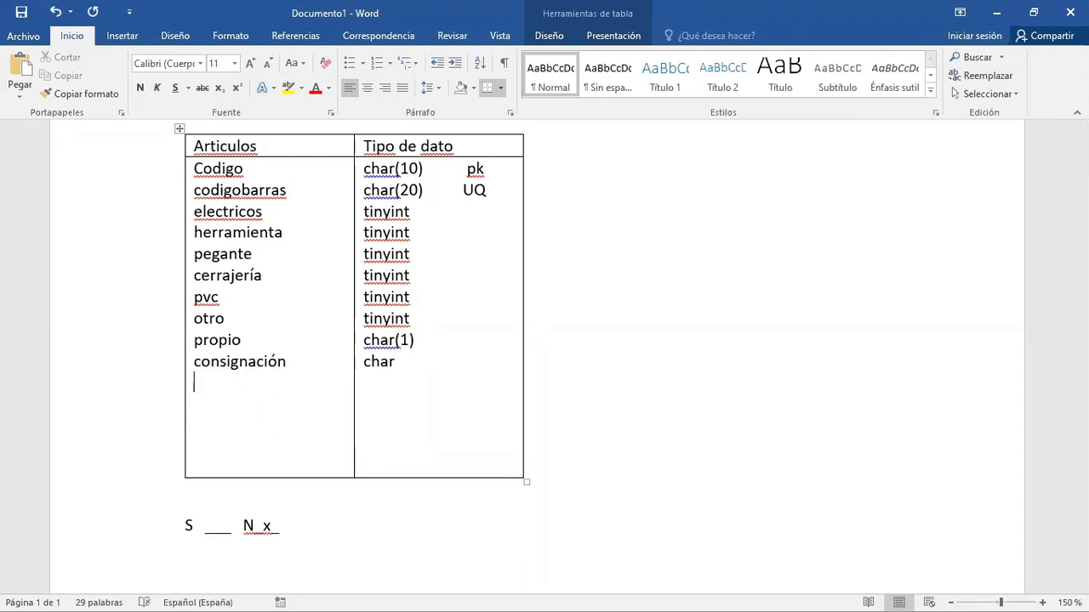
text(mas)
text(lino)
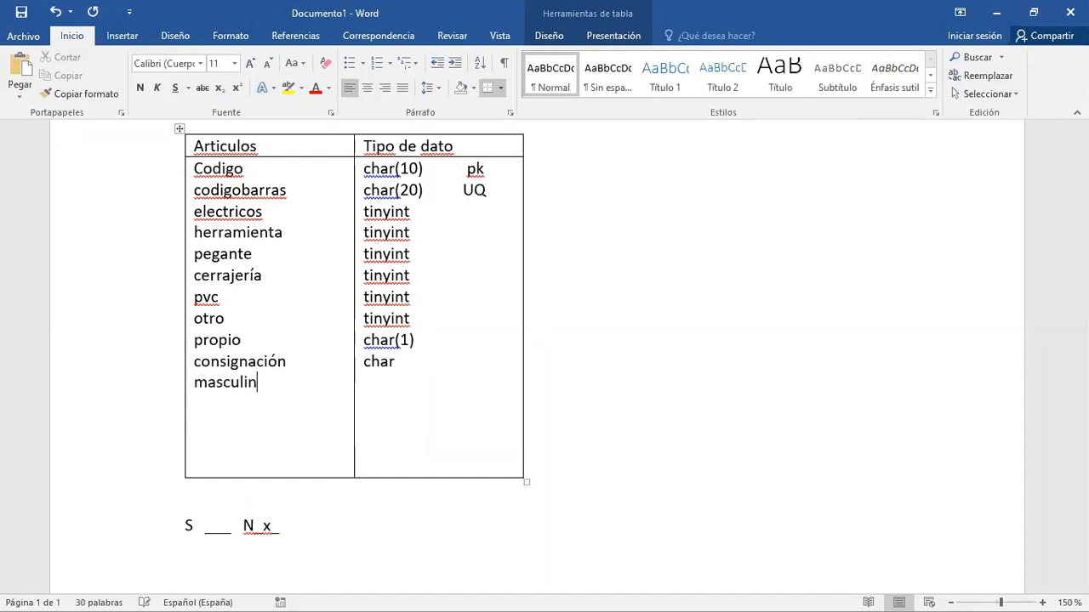
key(Return)
text(femenino)
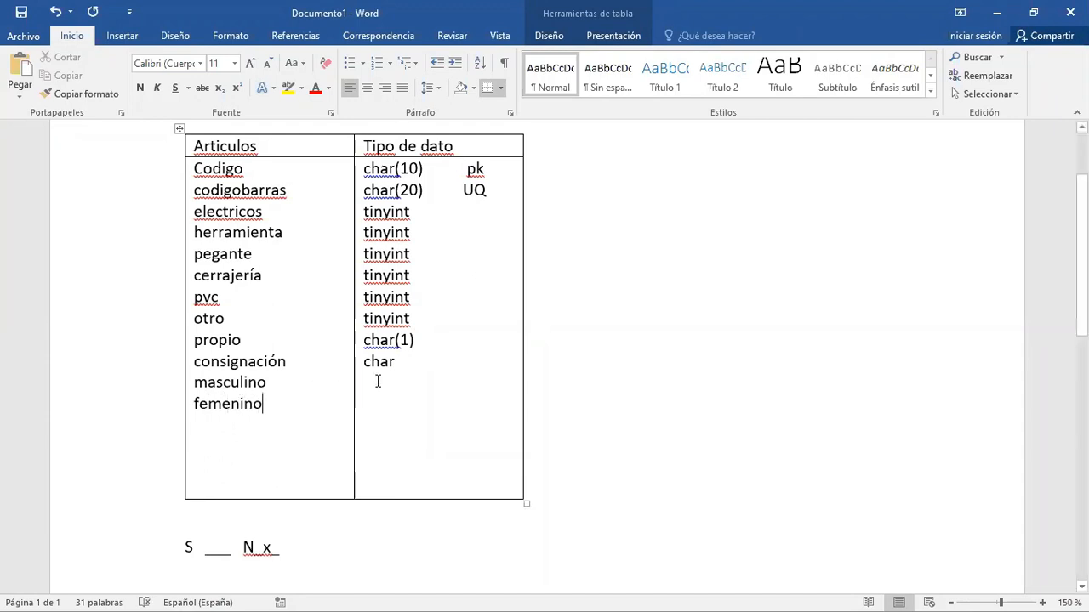
- Enter char(1) as the data type for both masculino and femenino
click(392, 371)
click(392, 381)
text(char(1))
key(Down)
text(char(1))
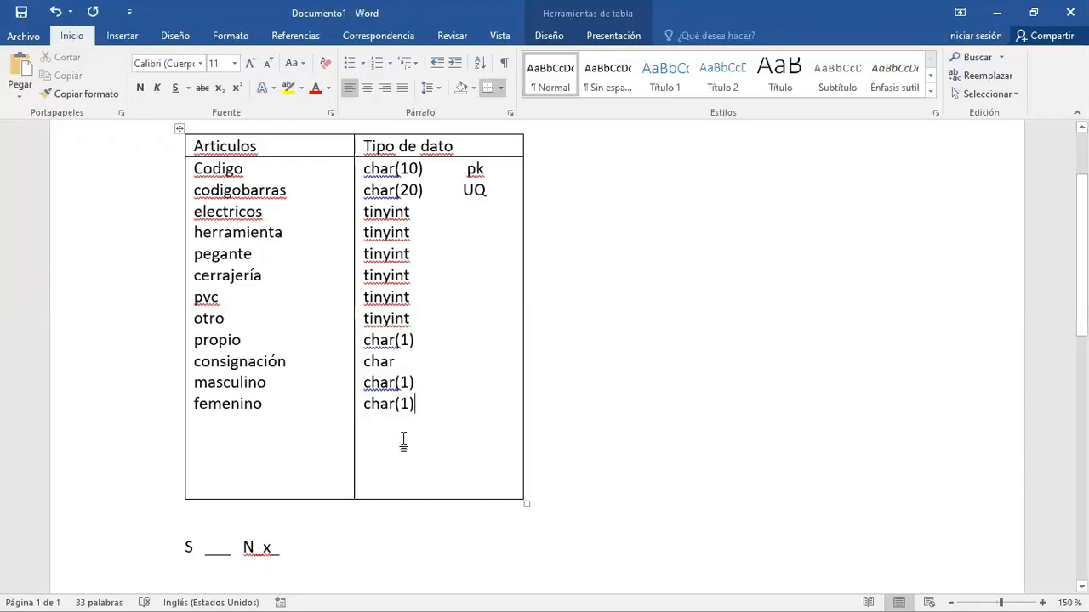
- Switch to the Libro1 workbook in Excel and enter the label genero in cell B41
key(alt+Tab)
key(alt+Tab)
key(alt+Tab)
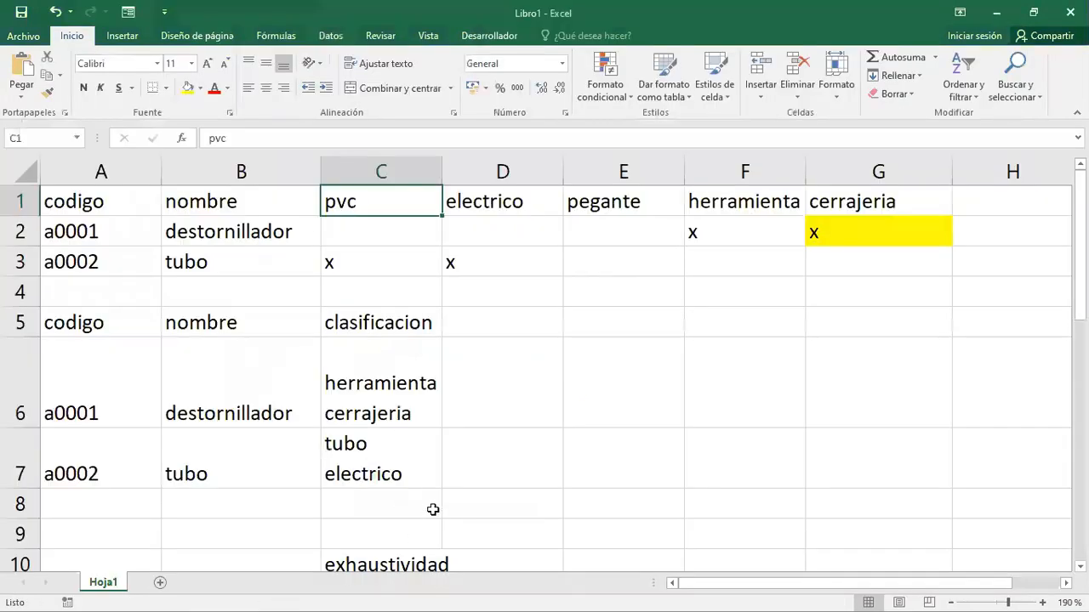
scroll(433, 509, down, 11)
click(270, 417)
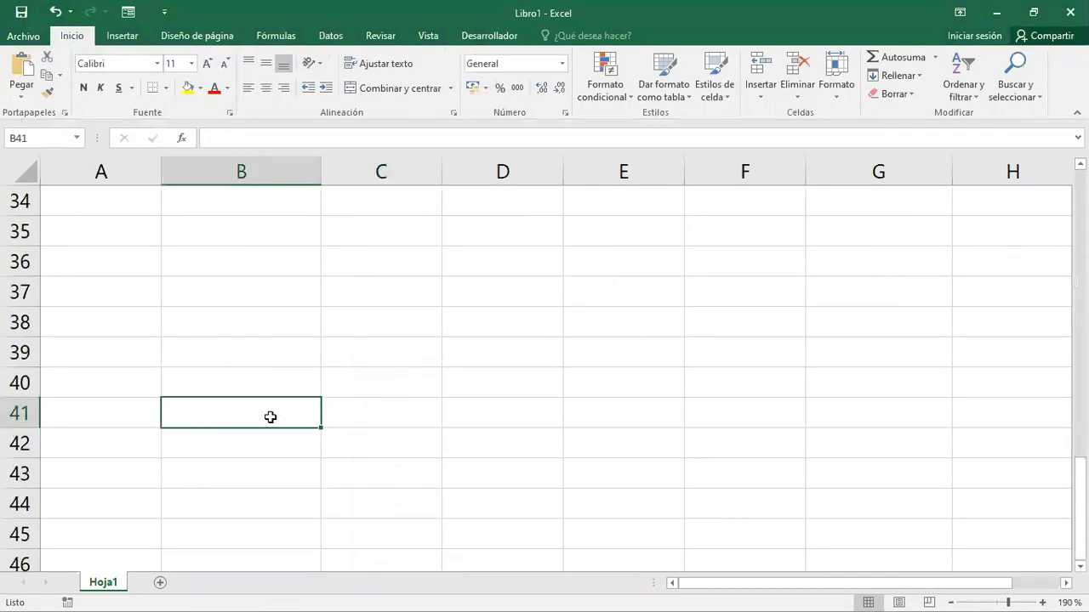
text(gen)
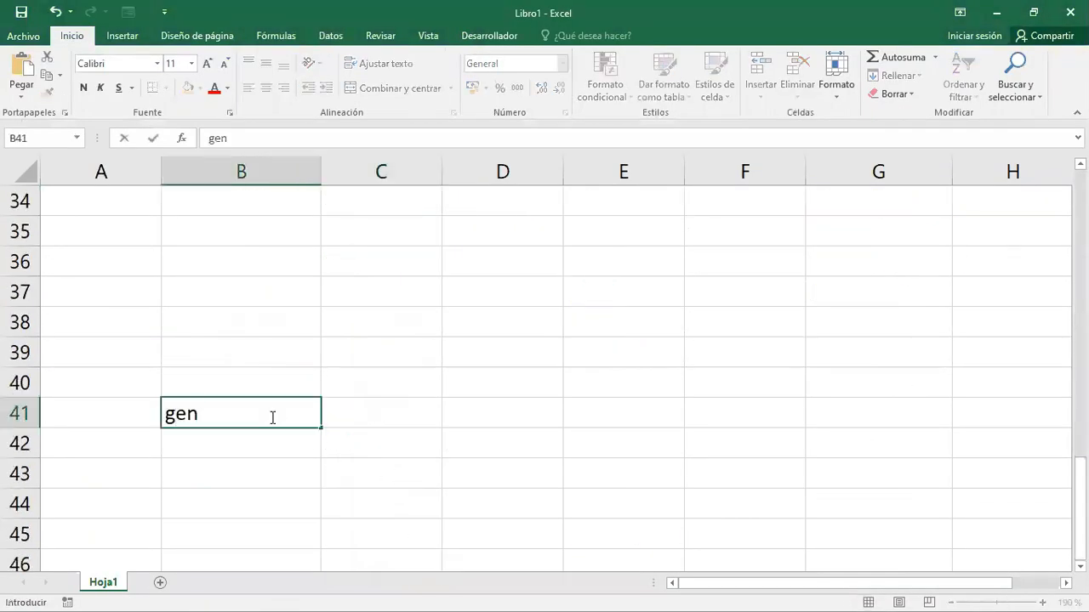
text(ero)
key(Return)
click(270, 416)
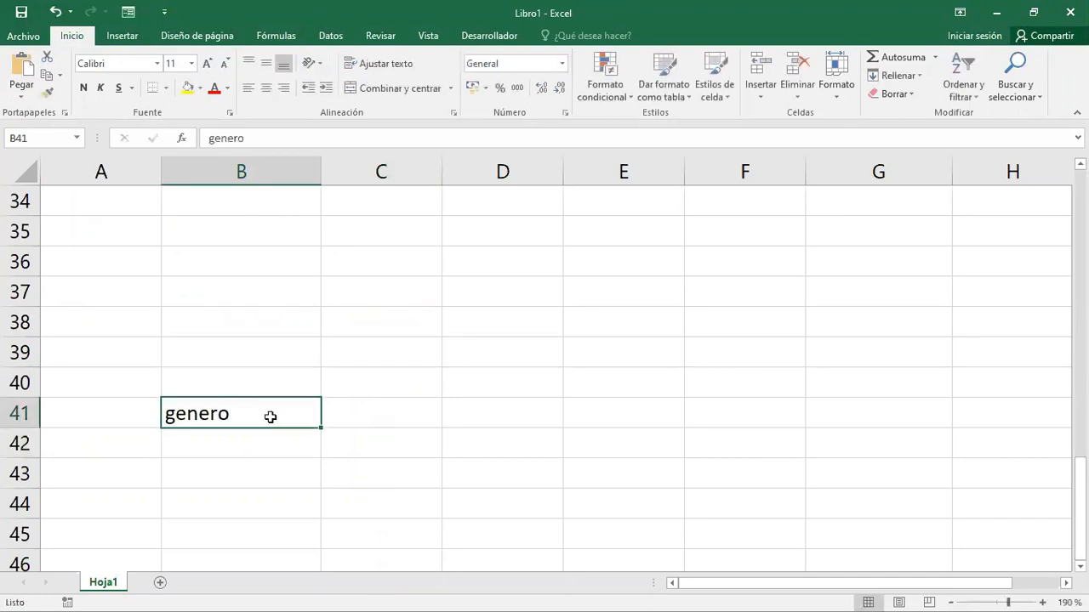
key(Right)
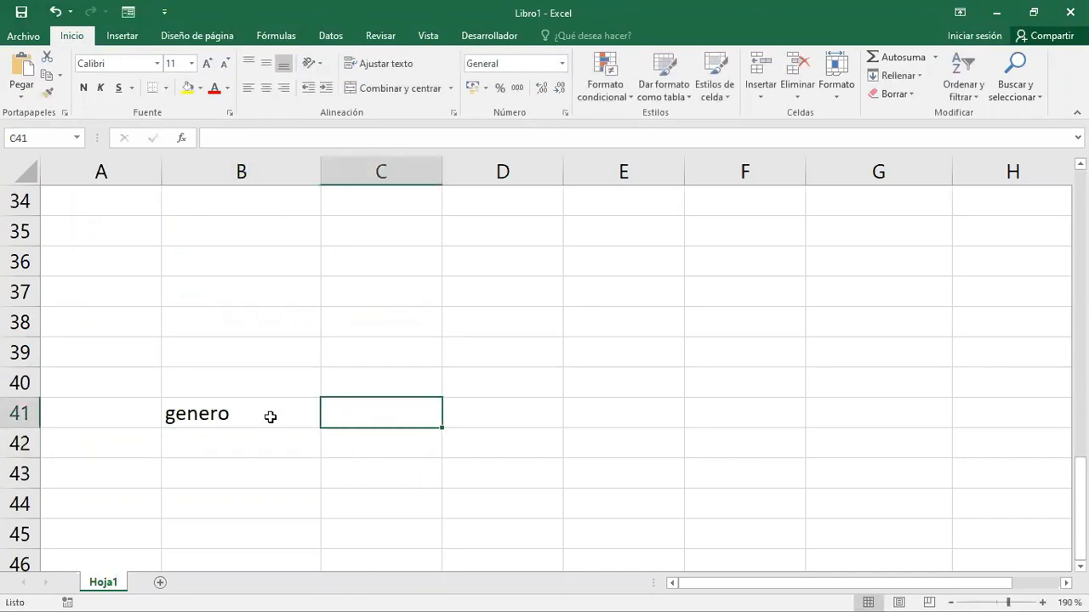
- Enter the headings masculino in cell C40 and femenino in cell D40
key(Up)
text(mascu)
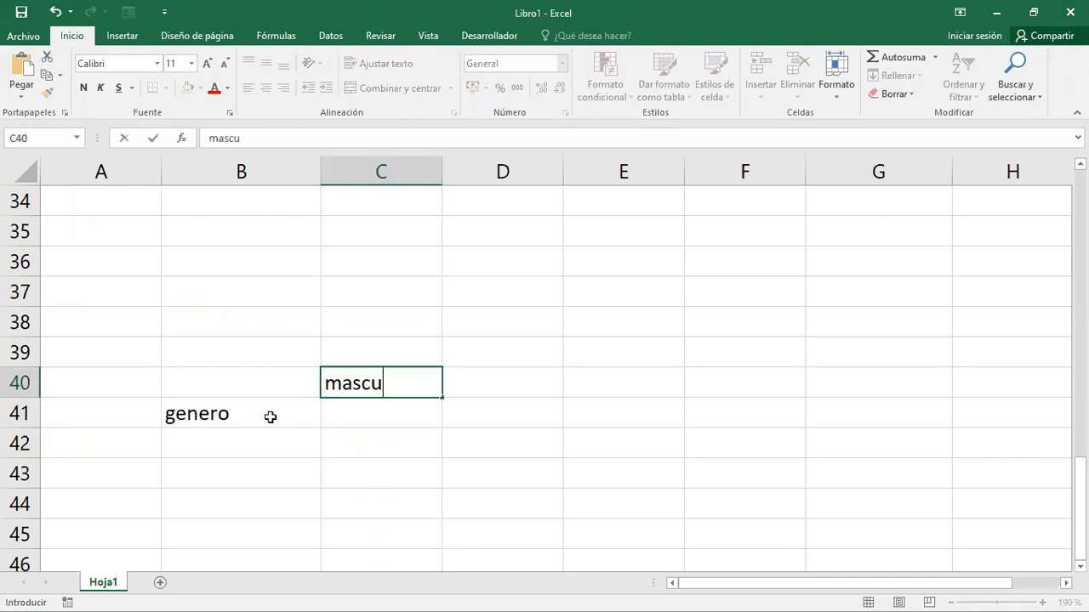
text(lino)
key(Return)
key(Up)
key(Right)
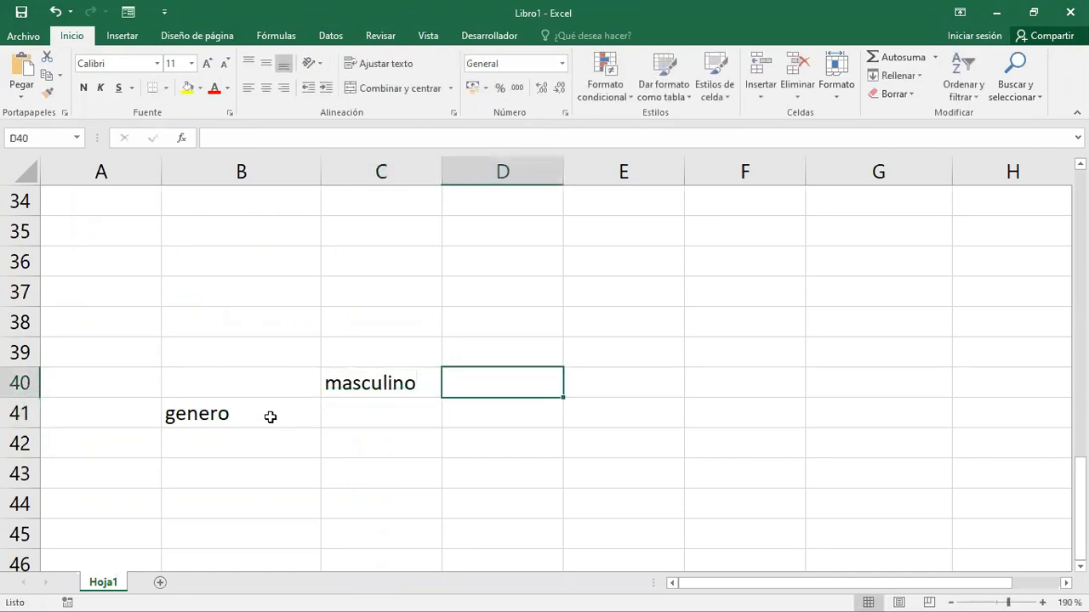
text(femen)
key(BackSpace)
text(m)
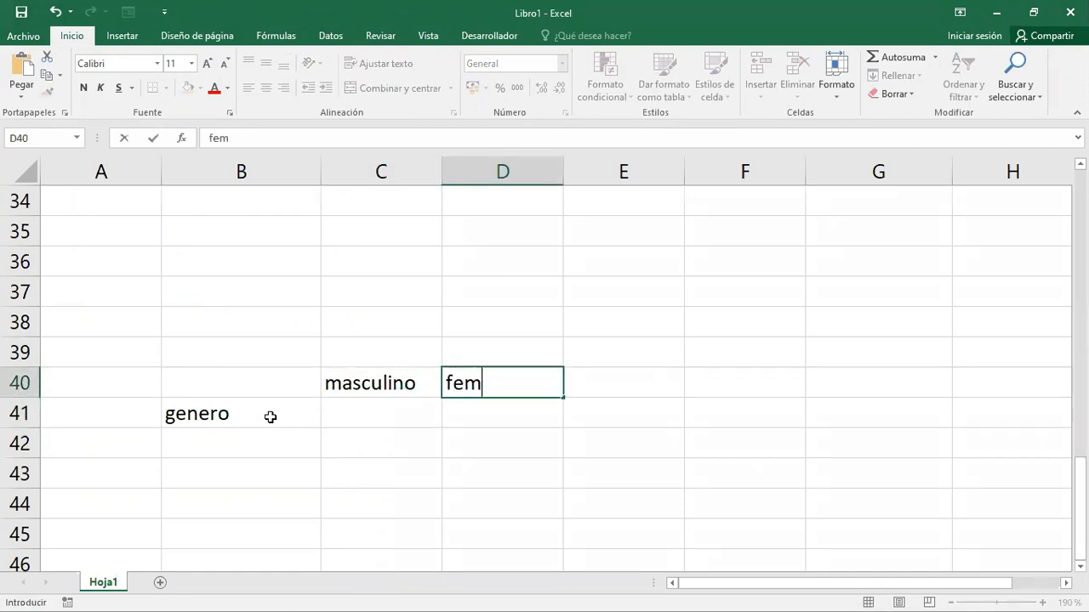
text(enino)
key(Return)
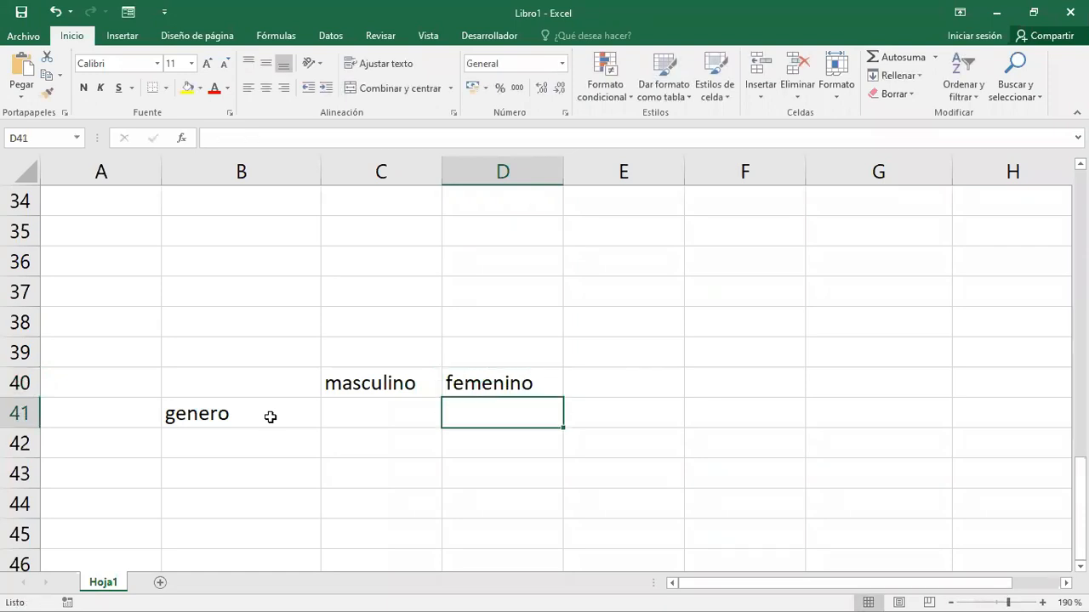
- Enter S under both masculino and femenino, in cells C41 and D41
key(Left)
text(x)
key(BackSpace)
text(S)
key(Right)
text(S)
key(Return)
key(Up)
key(Left)
key(Left)
key(Left)
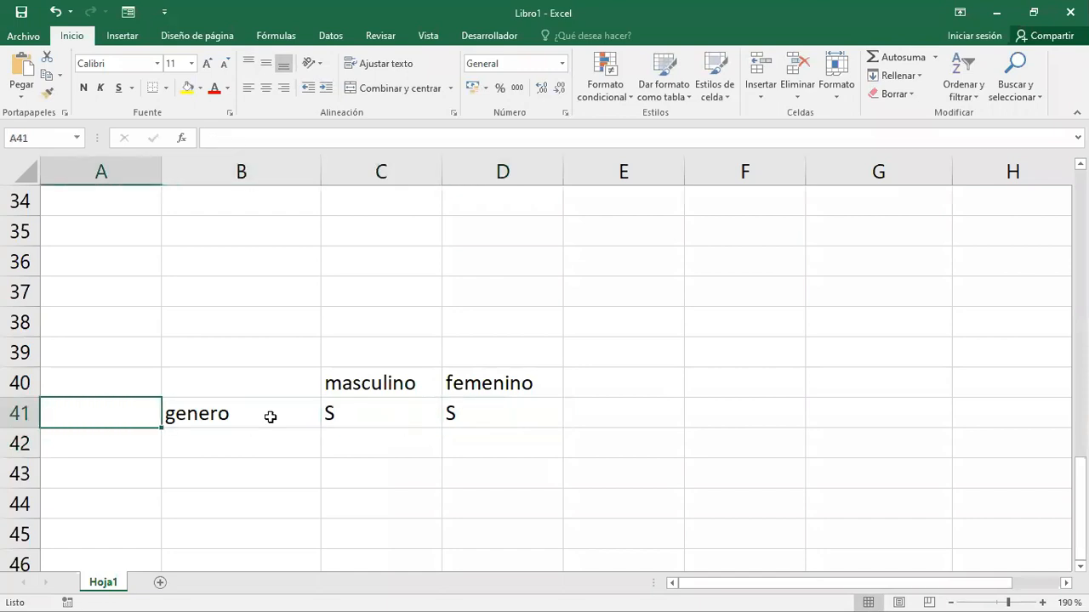
key(Right)
key(Right)
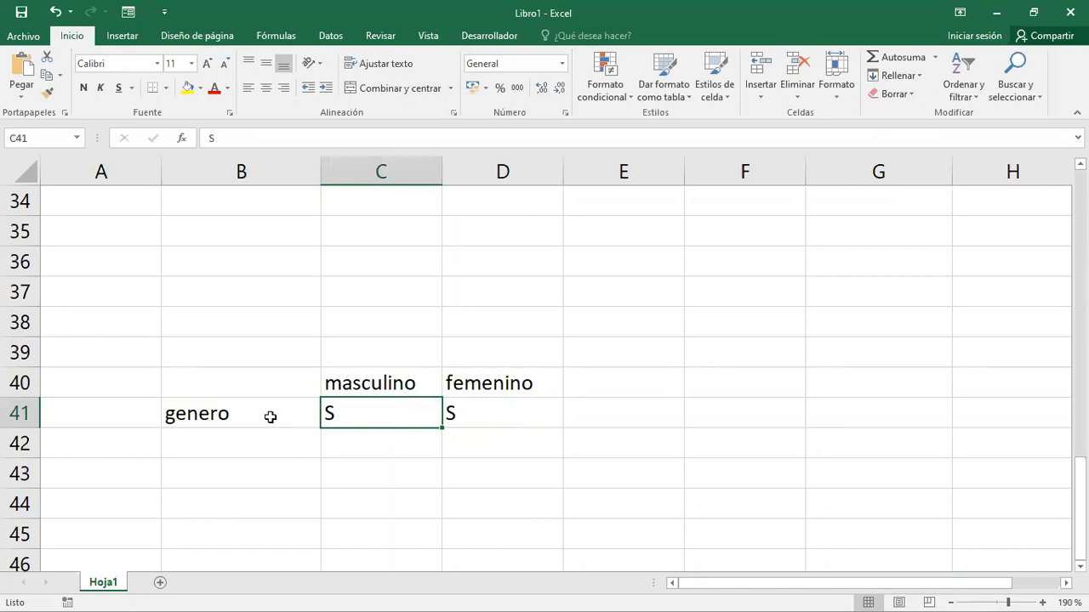
key(Up)
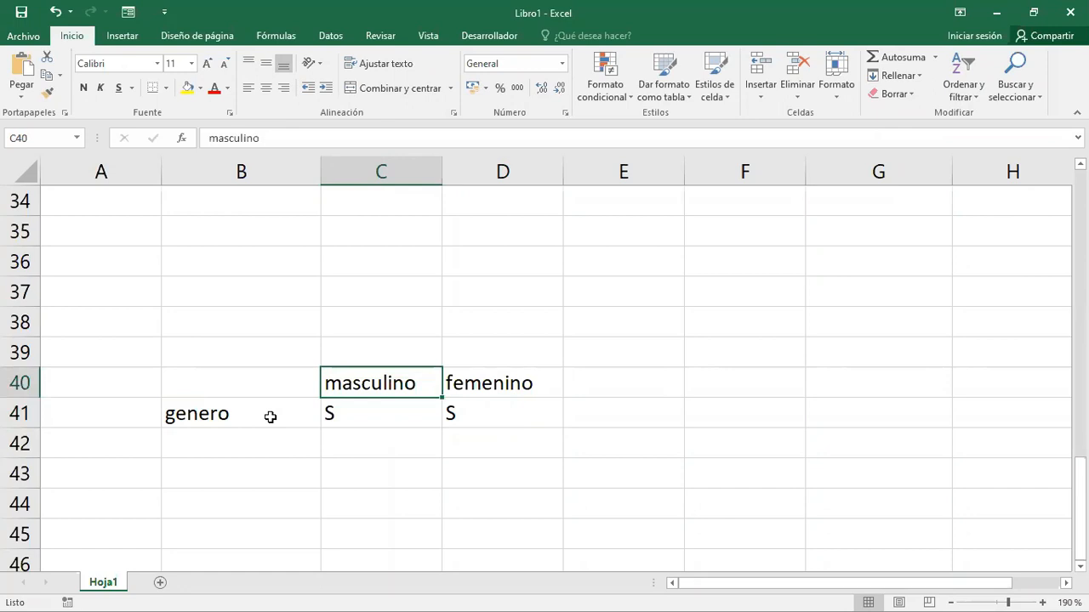
- Enter genero as a single-column heading in cell C43
key(Down)
key(Down)
key(Down)
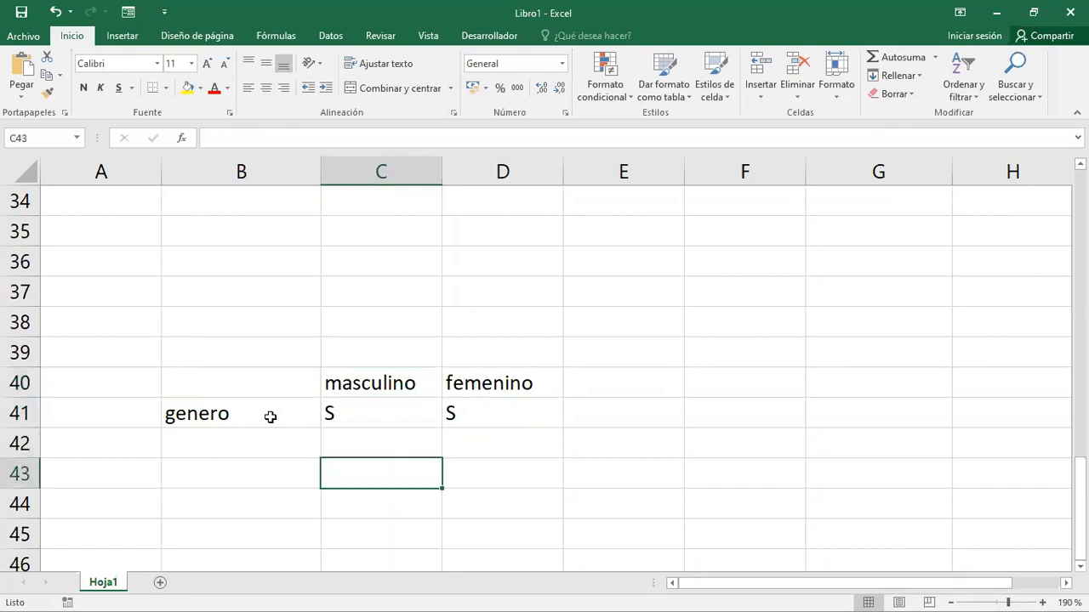
text(GE)
key(BackSpace)
key(BackSpace)
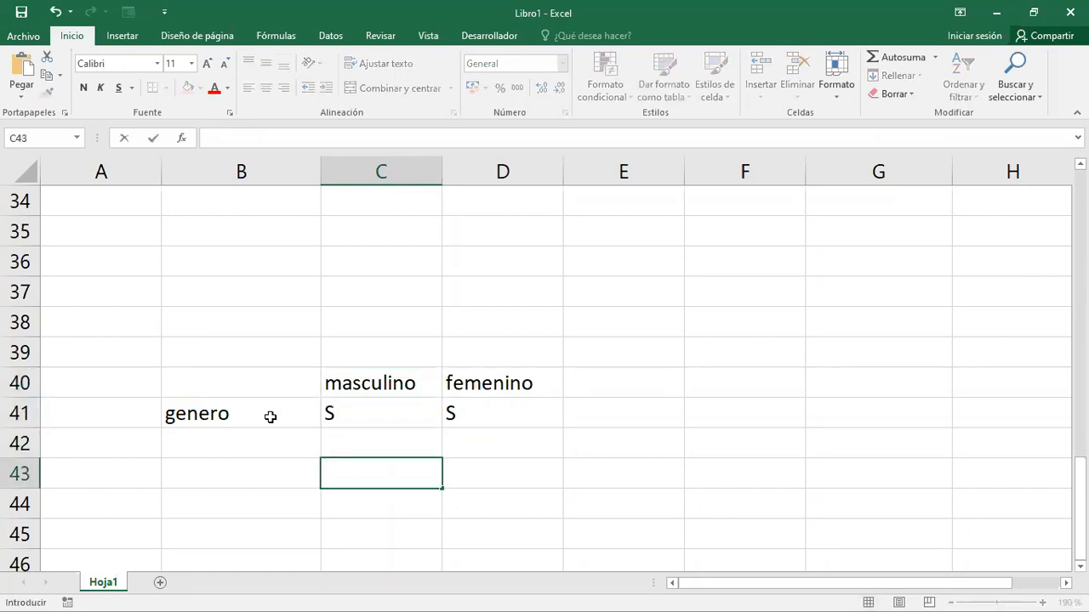
text(genero)
key(Return)
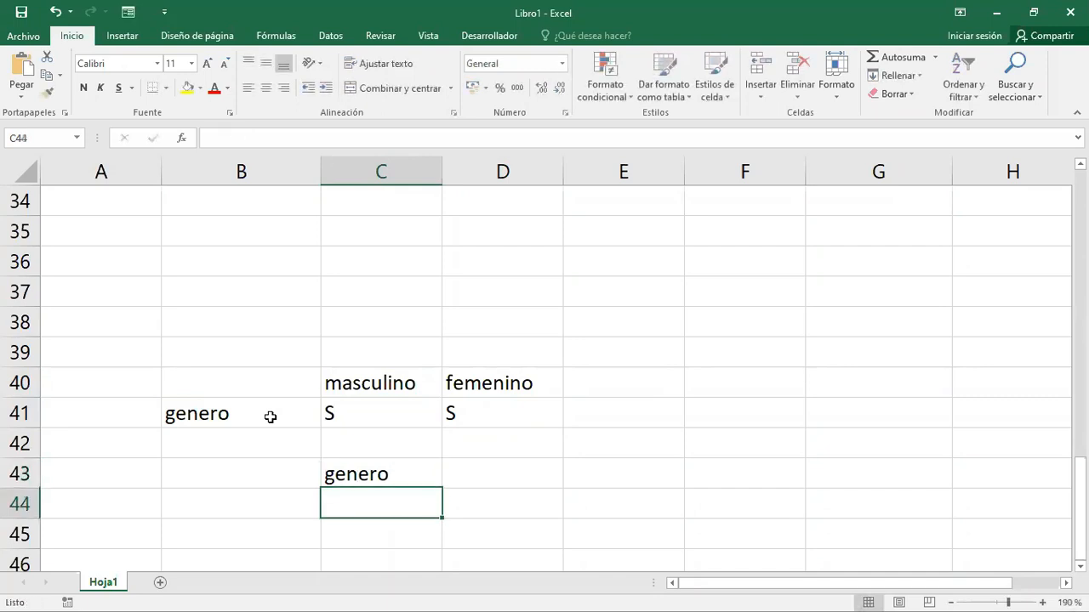
- Try the values M and then F in cell C44, below the genero heading
text(m)
key(Return)
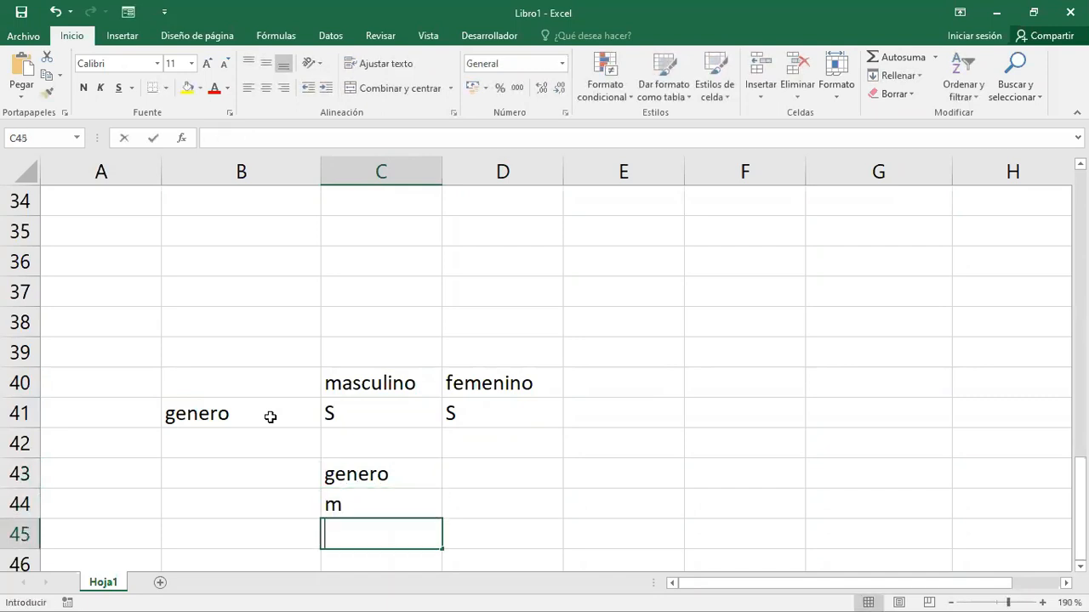
key(Return)
key(Up)
key(Up)
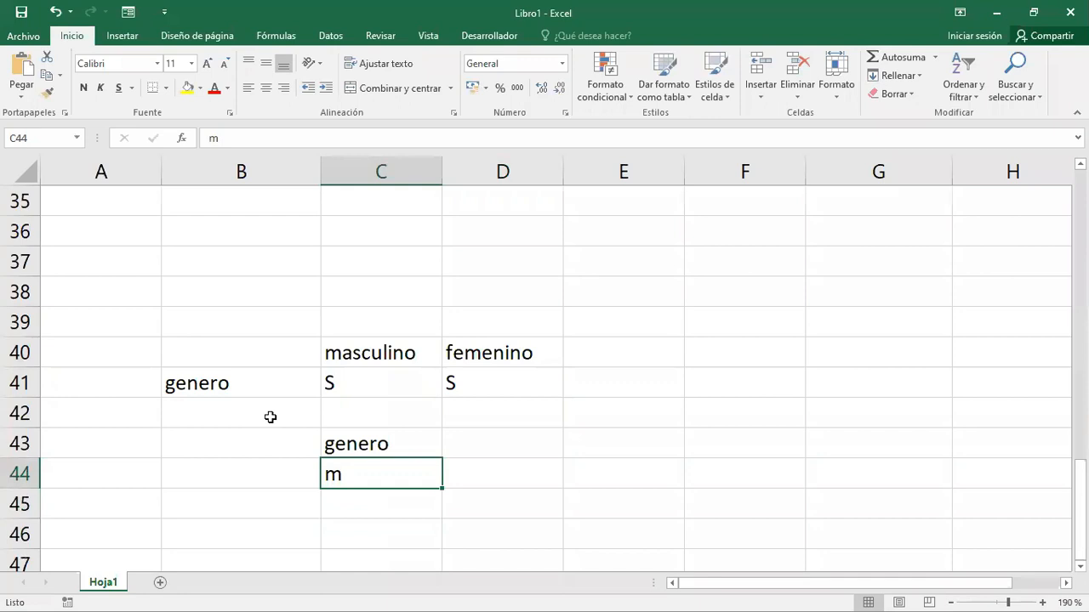
text(M)
key(Return)
key(Up)
text(F)
key(Return)
key(Up)
- Enter a sample man's first name in B44 and set the genero value beside it to M
key(Left)
text(OSCAR)
key(Return)
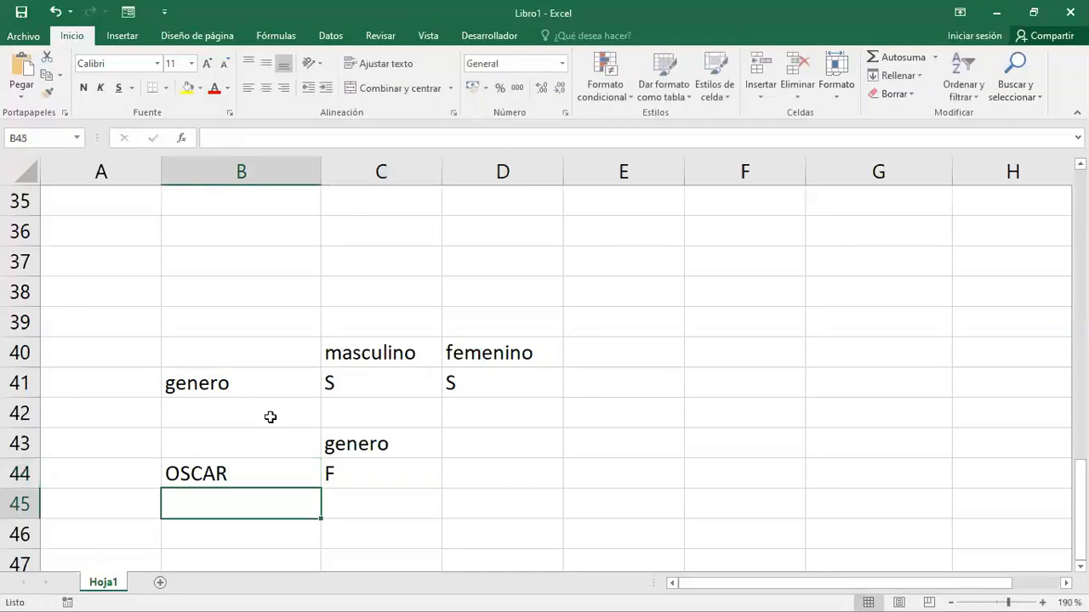
key(Up)
key(Right)
text(M)
key(Return)
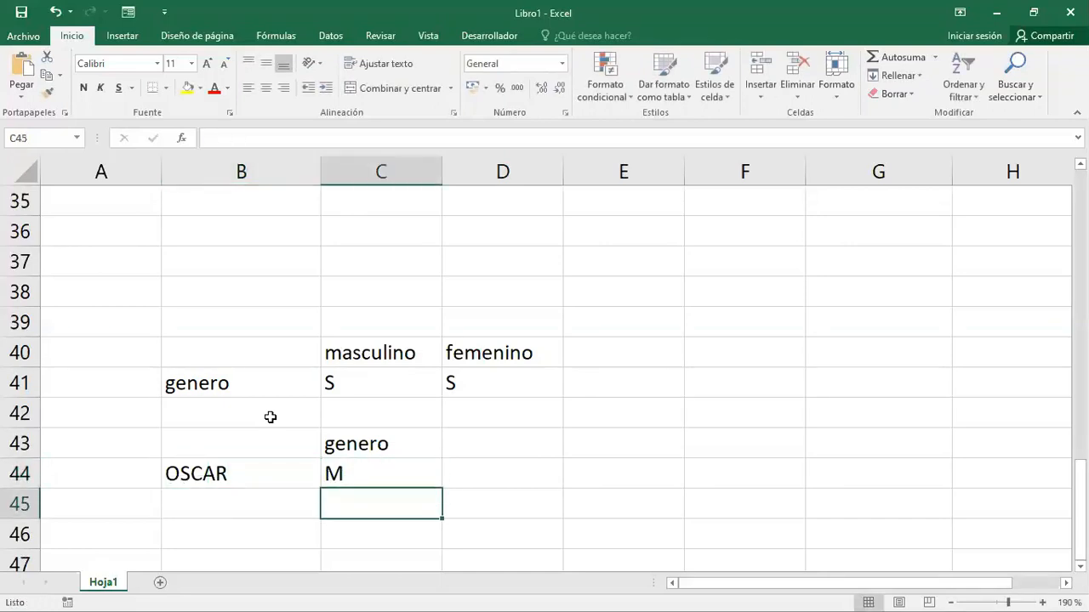
- Replace the sample name in cell B44 with a woman's first name
key(Up)
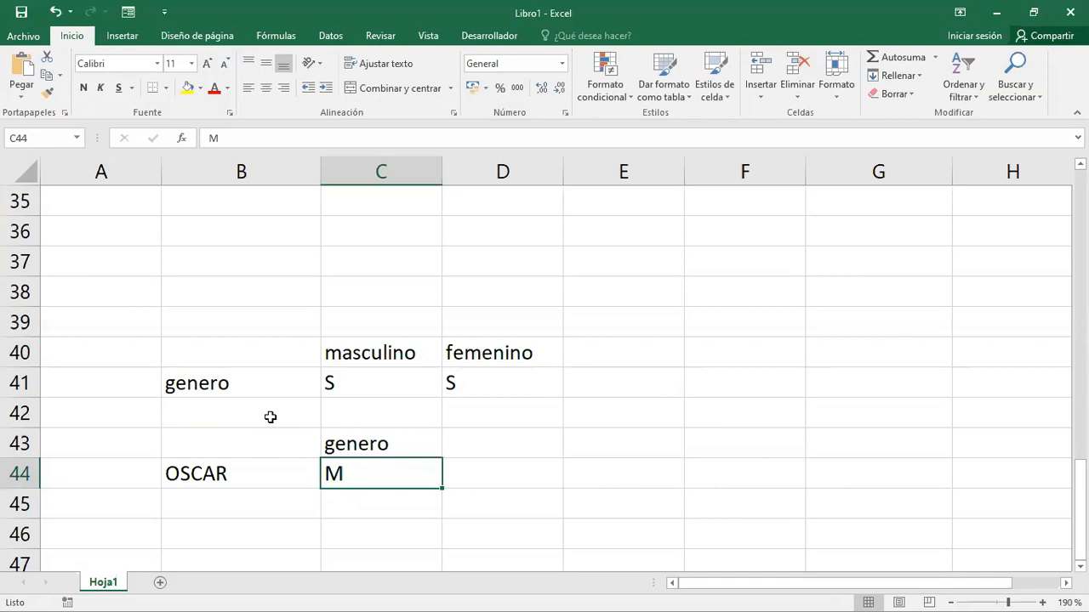
key(Left)
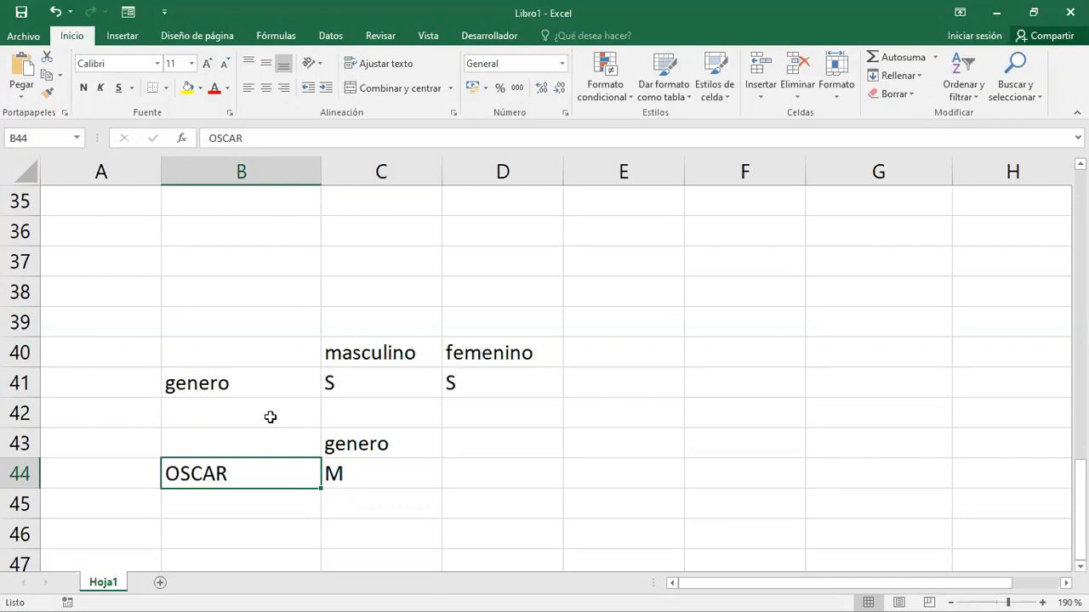
key(BackSpace)
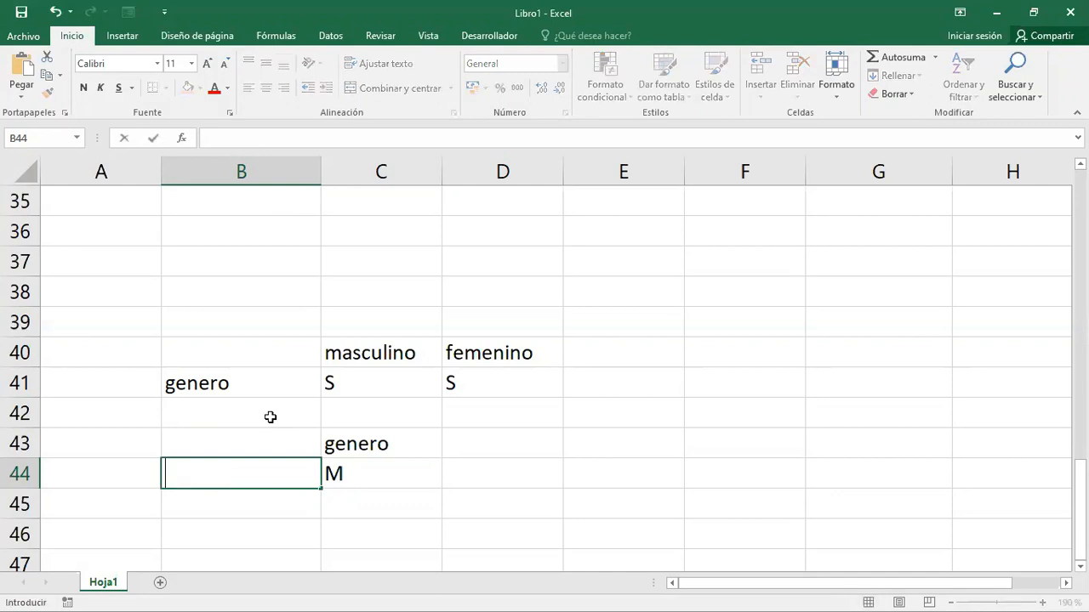
text(VANNESA)
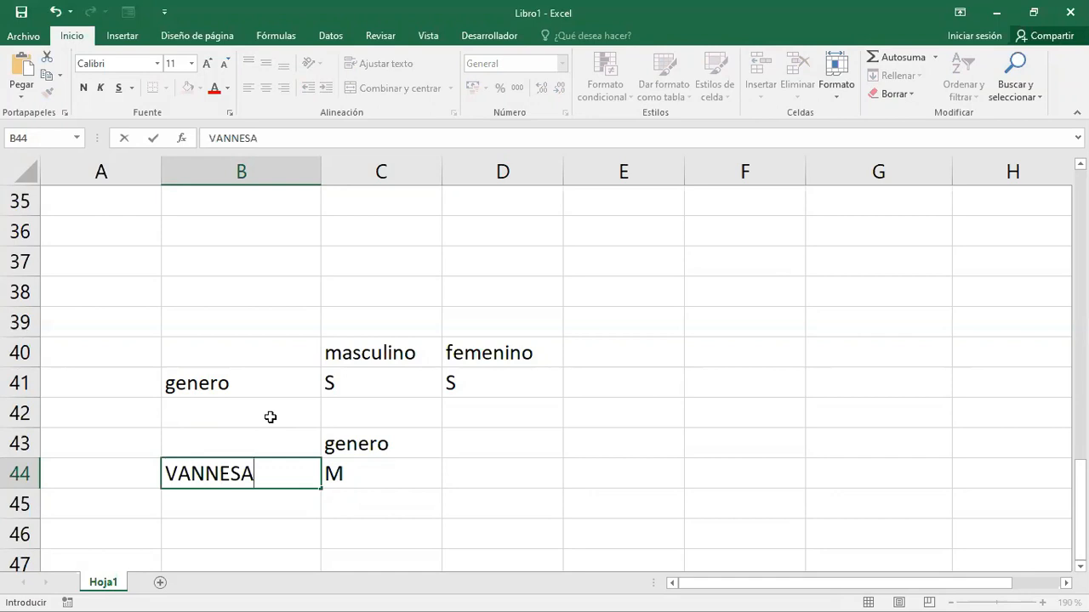
key(BackSpace)
key(BackSpace)
key(BackSpace)
key(BackSpace)
text(ESAA)
key(BackSpace)
key(BackSpace)
text(SA)
key(Return)
- Set the genero value in cell C44 to F
key(Up)
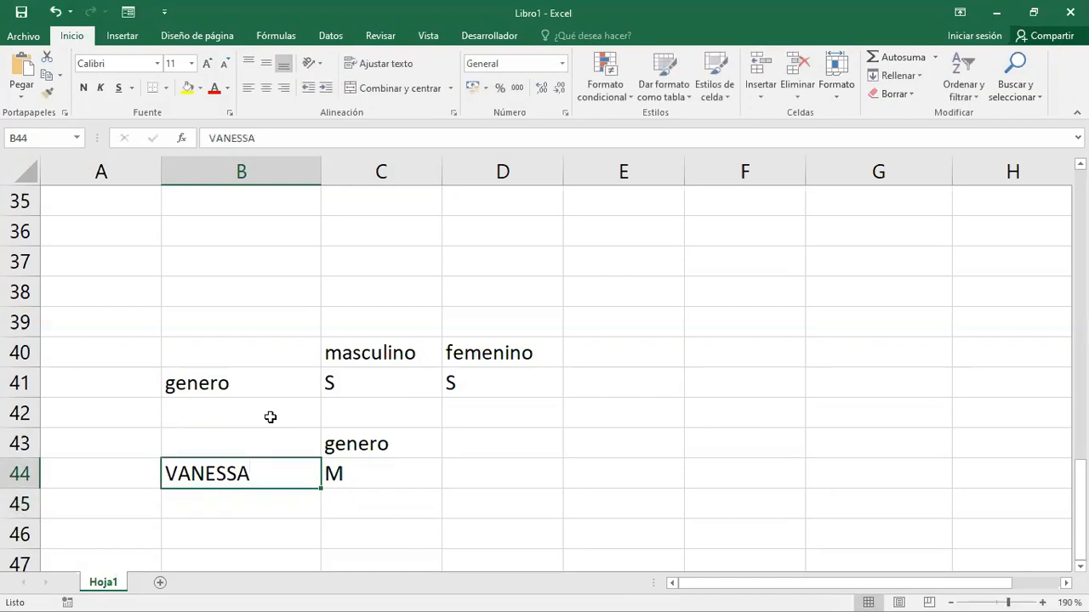
key(Right)
text(F)
key(Return)
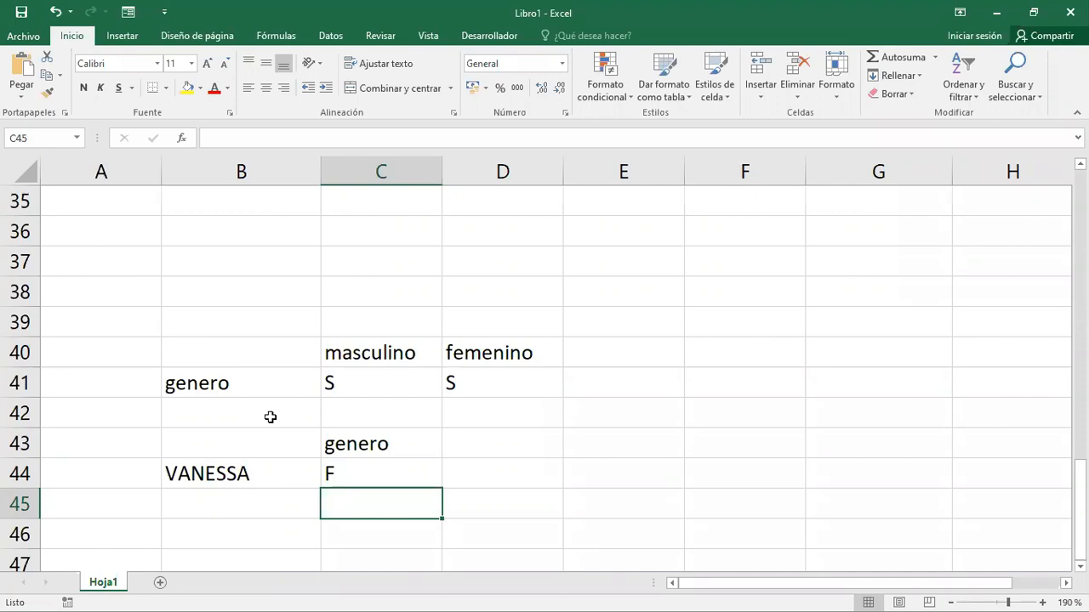
- Replace the genero label in cell B41 with the sample woman's first name
key(Up)
key(Up)
key(Up)
key(Up)
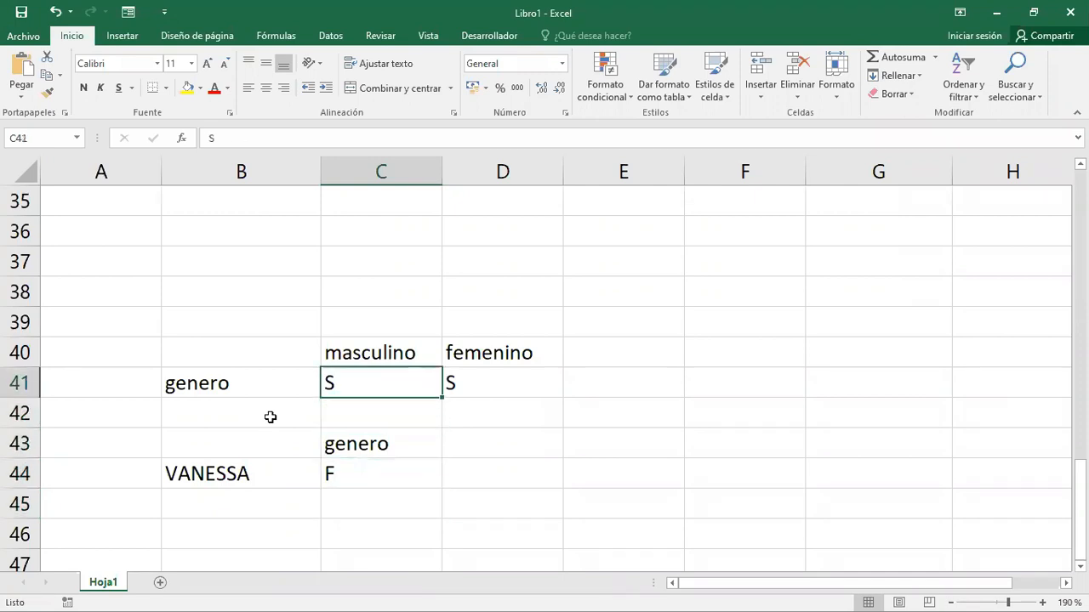
key(Left)
key(Delete)
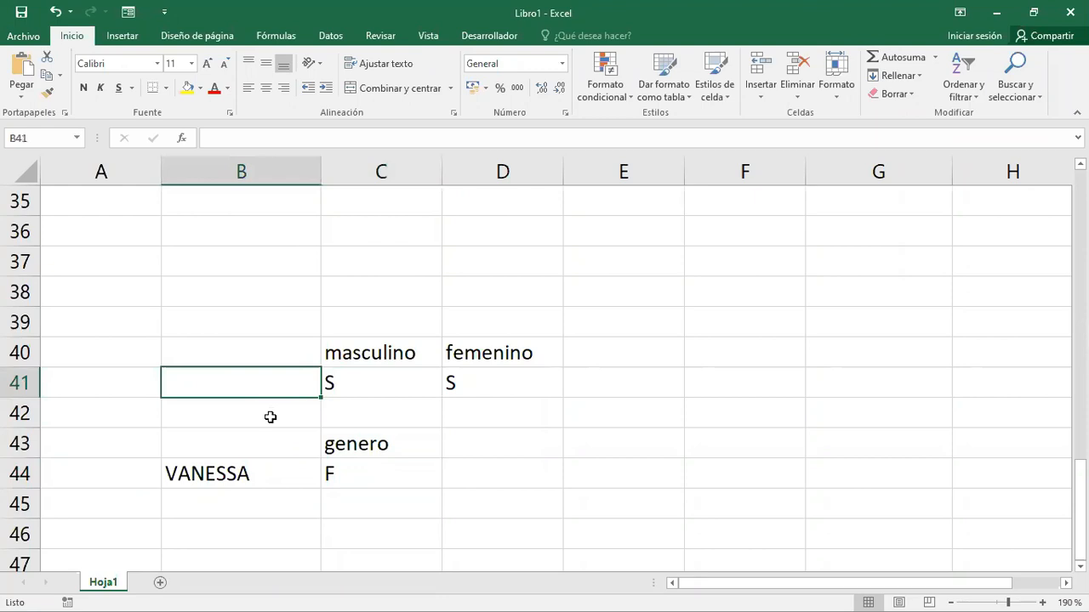
text(VANNESA)
key(Return)
- Examine the masculino and femenino headings and the values entered beneath them in row 41
key(Up)
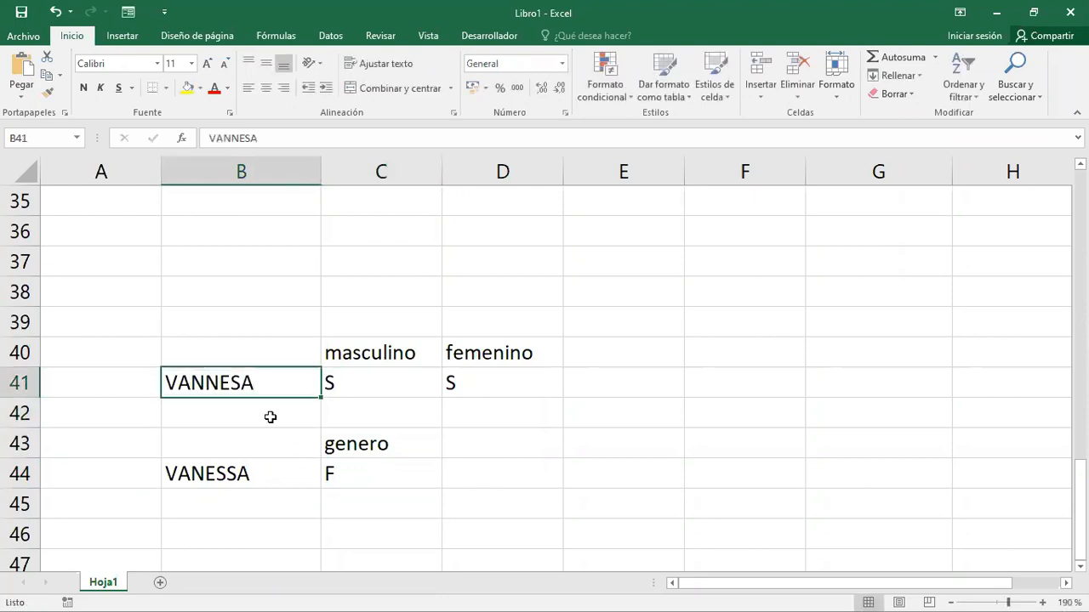
key(Right)
key(Right)
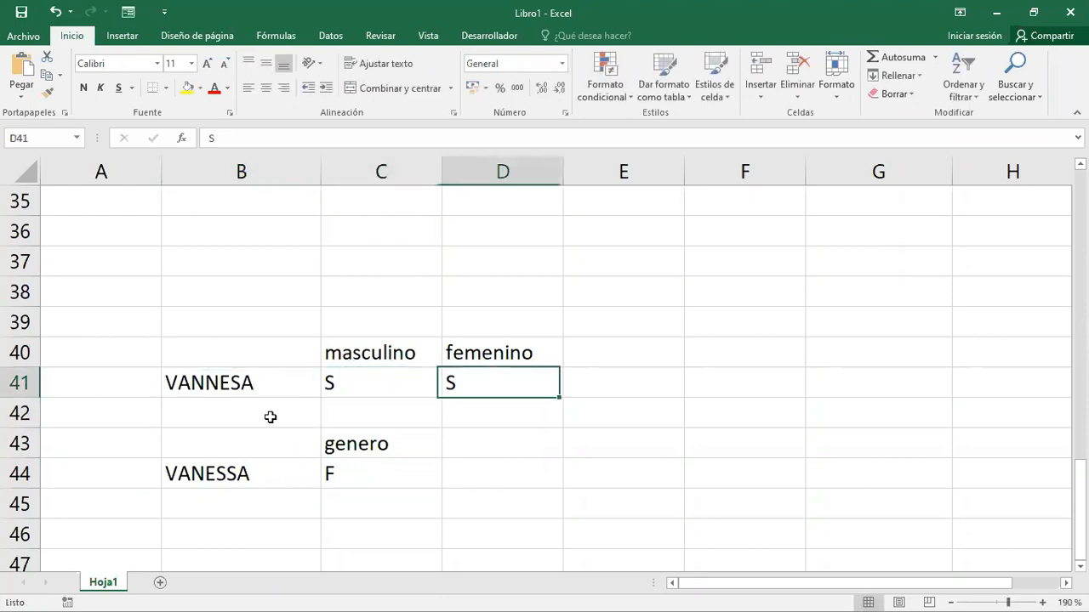
key(Right)
key(Left)
key(Left)
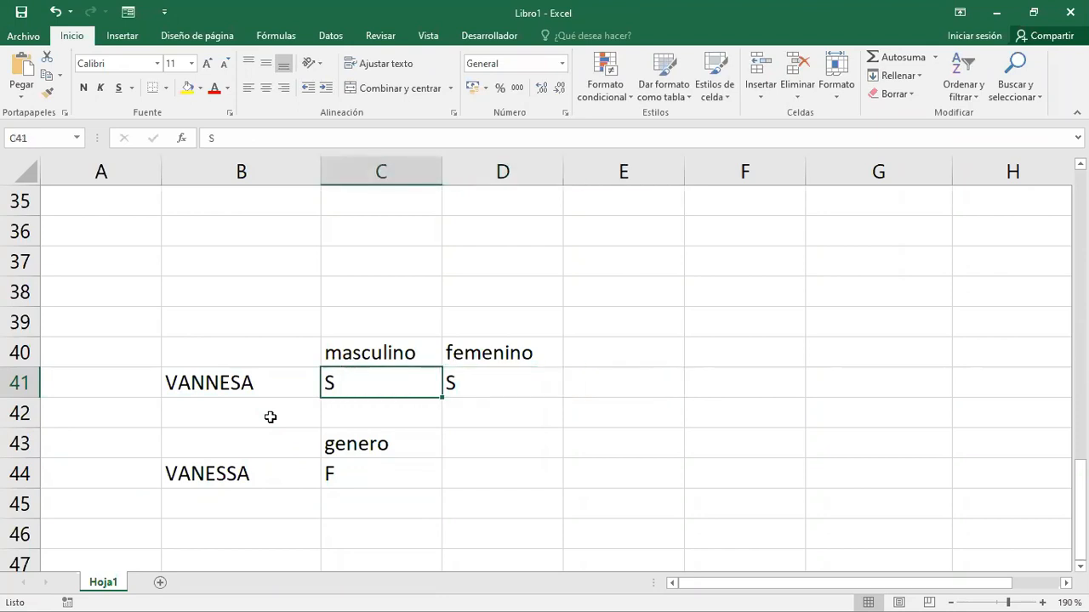
key(Up)
key(Right)
key(Left)
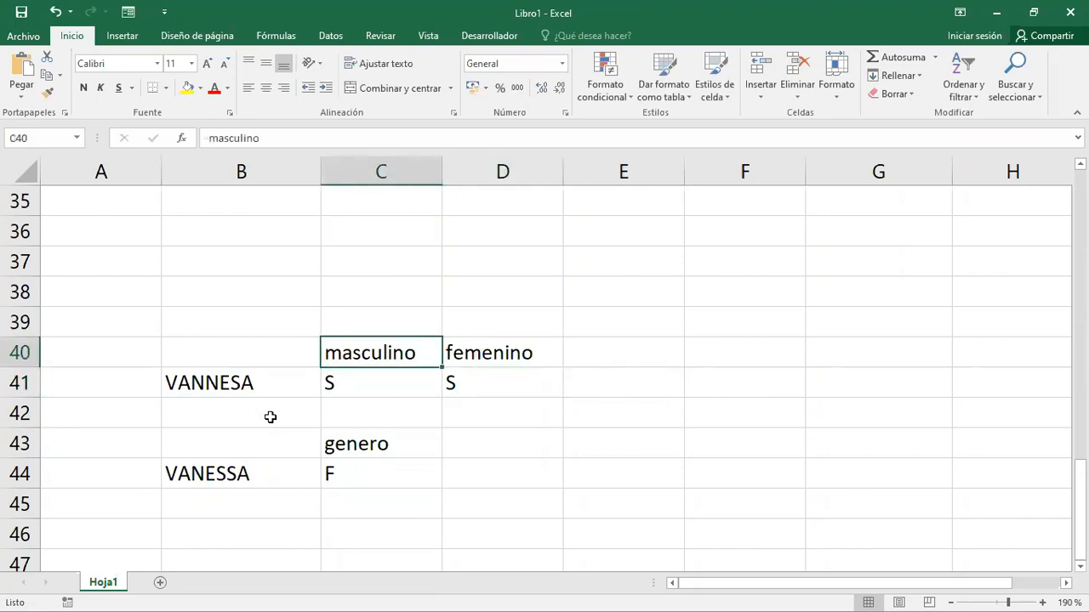
key(Down)
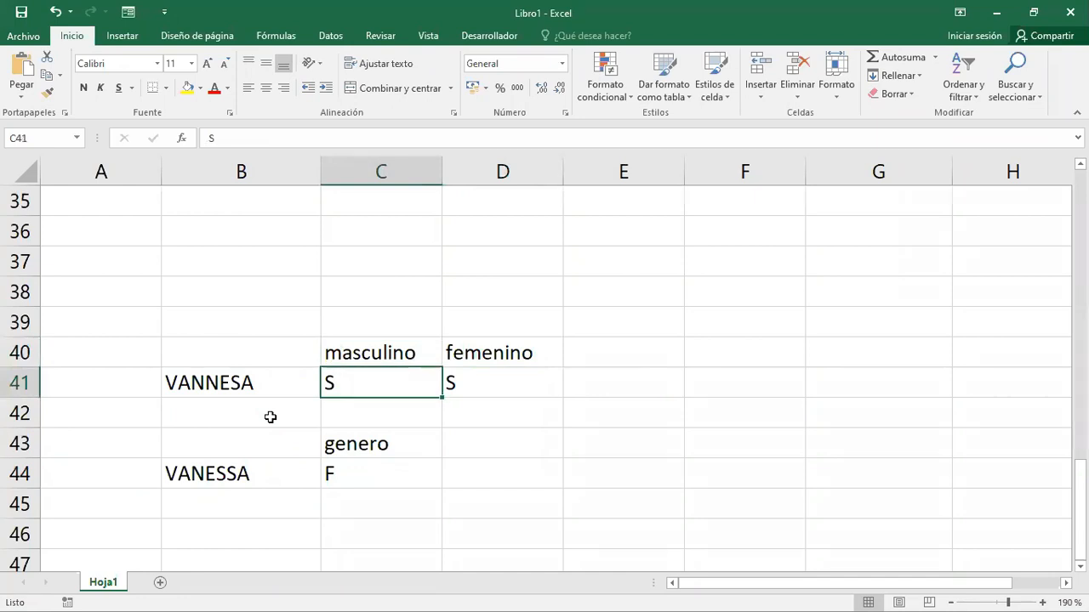
- Replace the masculino heading in C40 with GENERO and clear the femenino heading in D40
key(Up)
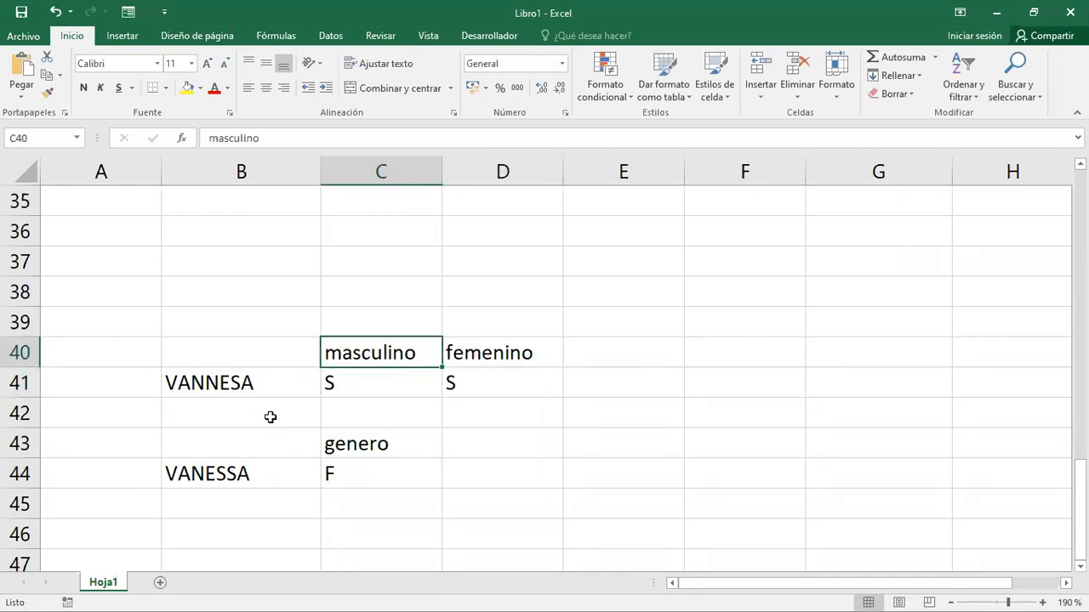
text(GENERO)
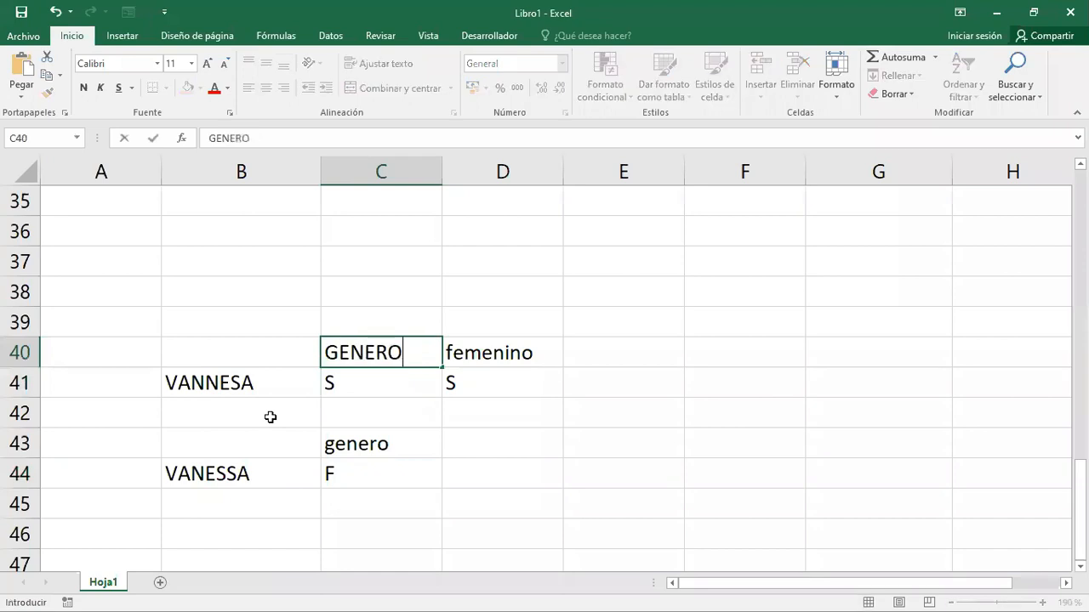
key(Return)
key(Right)
key(Delete)
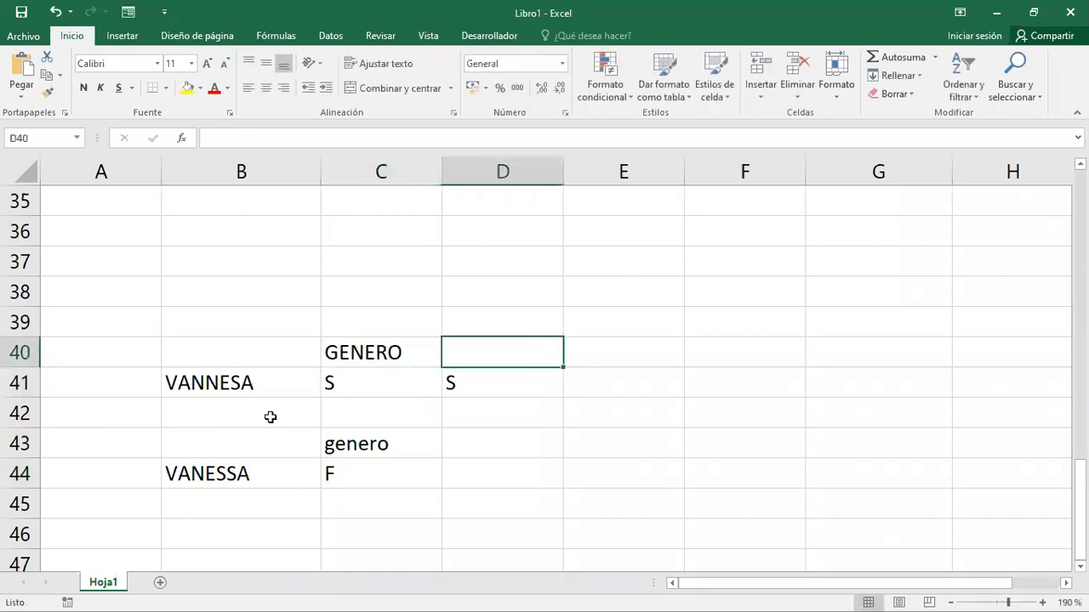
- Clear the value in D41 and set the value under GENERO in C41 to F
key(Down)
key(BackSpace)
key(Left)
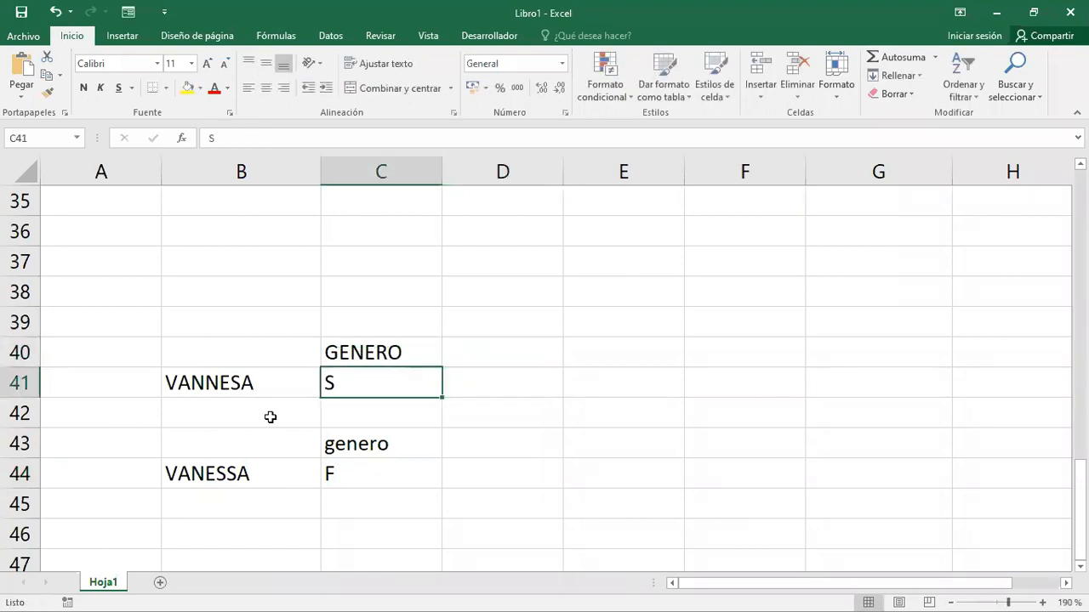
text(F)
key(Return)
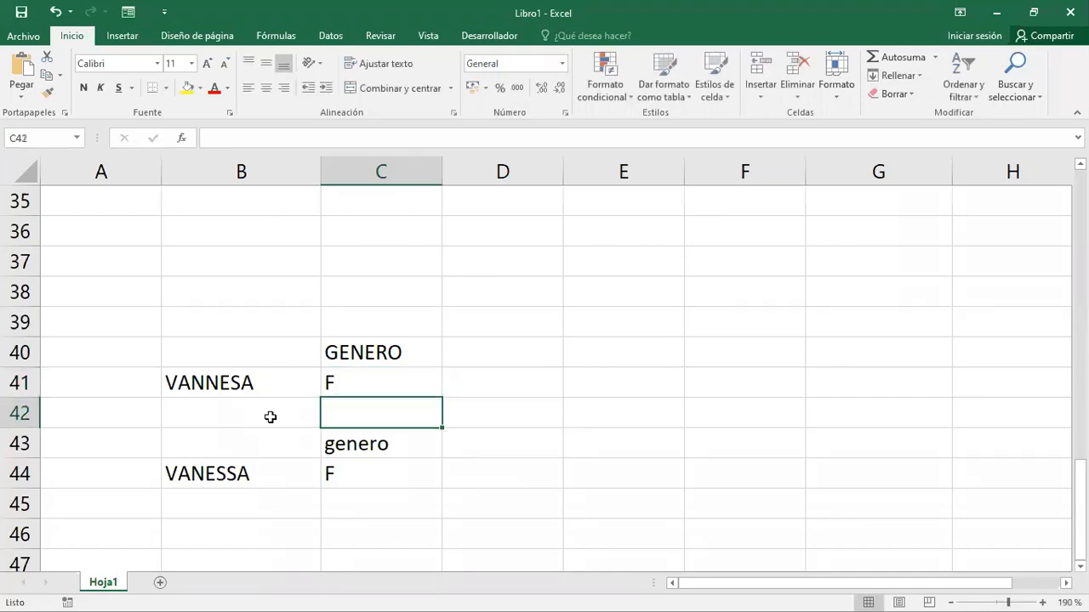
key(Up)
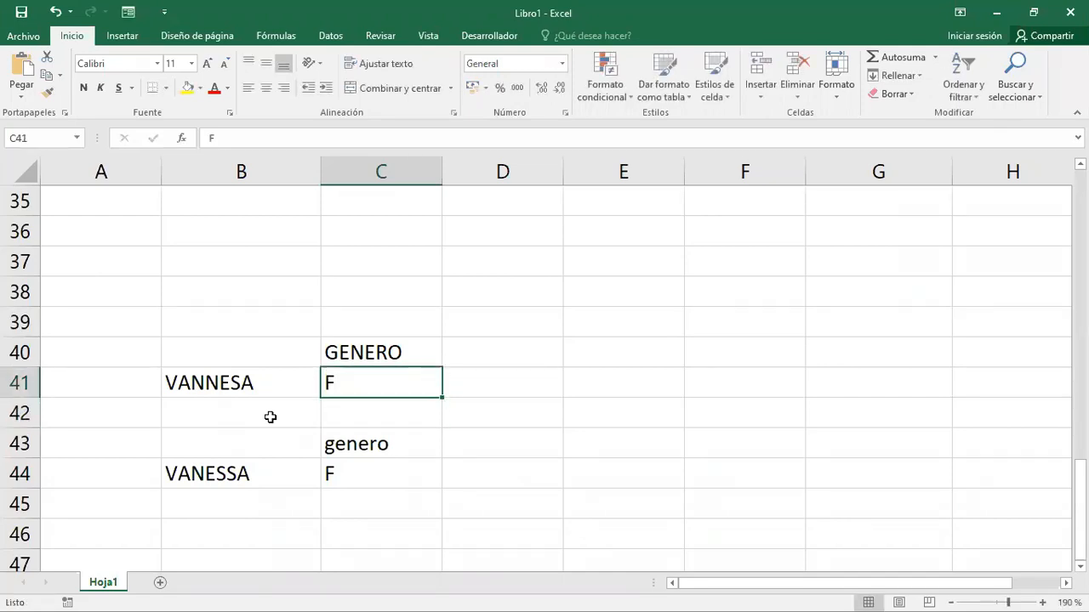
- Switch to the Word document with the Articulos table and delete the propio attribute line so consignación moves up
key(alt+Tab)
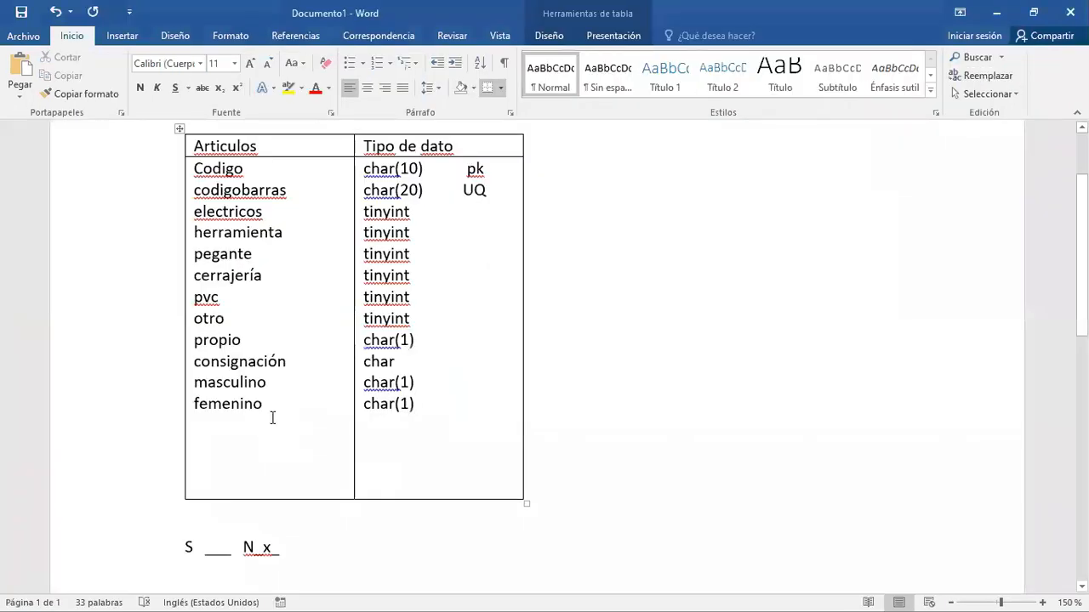
click(286, 361)
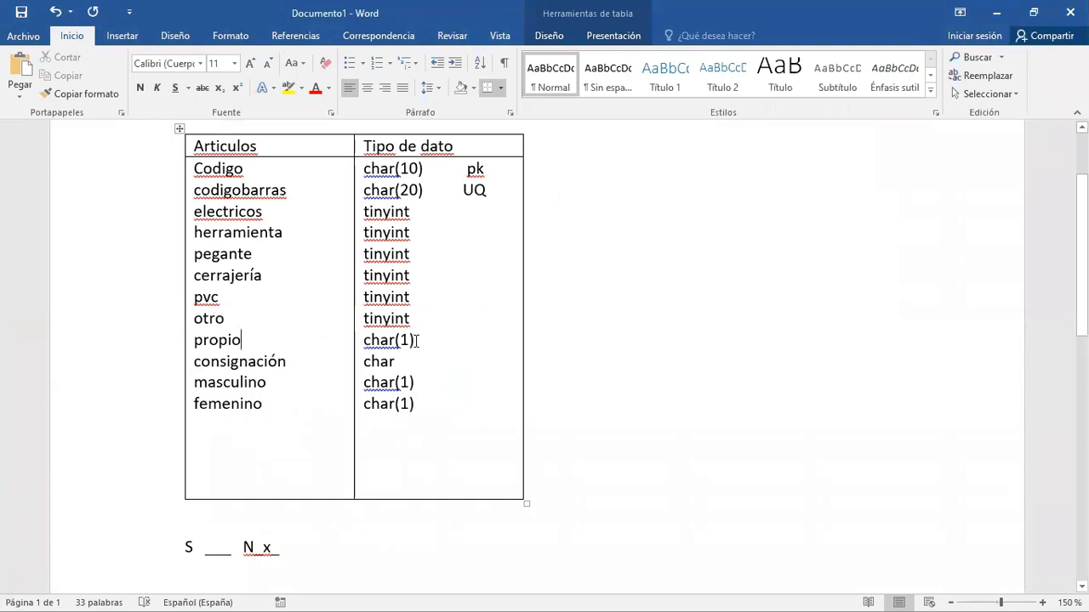
click(417, 340)
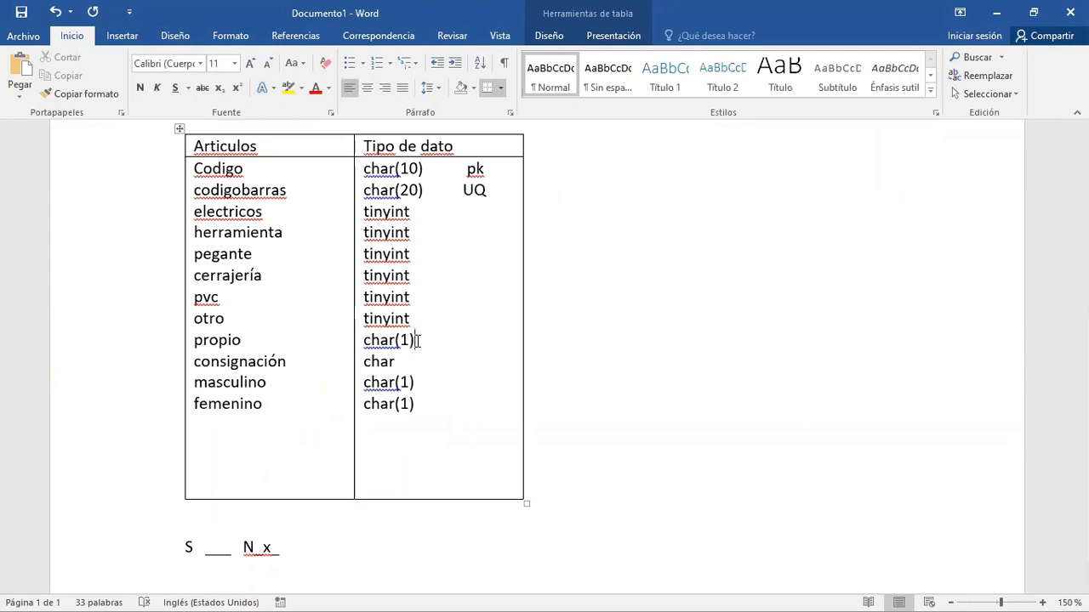
click(257, 342)
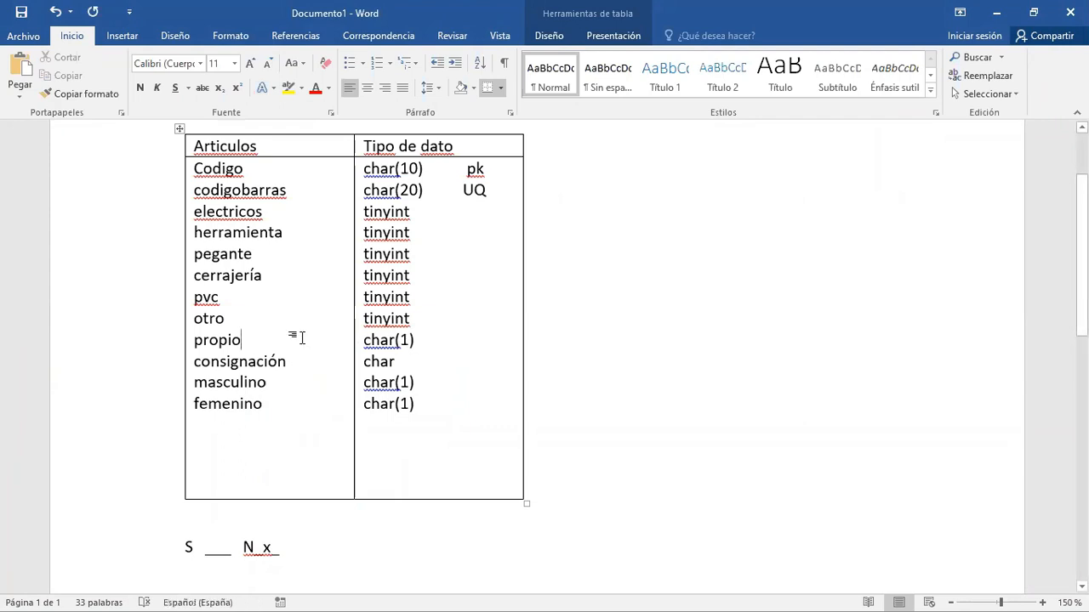
key(BackSpace)
key(BackSpace)
key(BackSpace)
key(BackSpace)
key(BackSpace)
key(BackSpace)
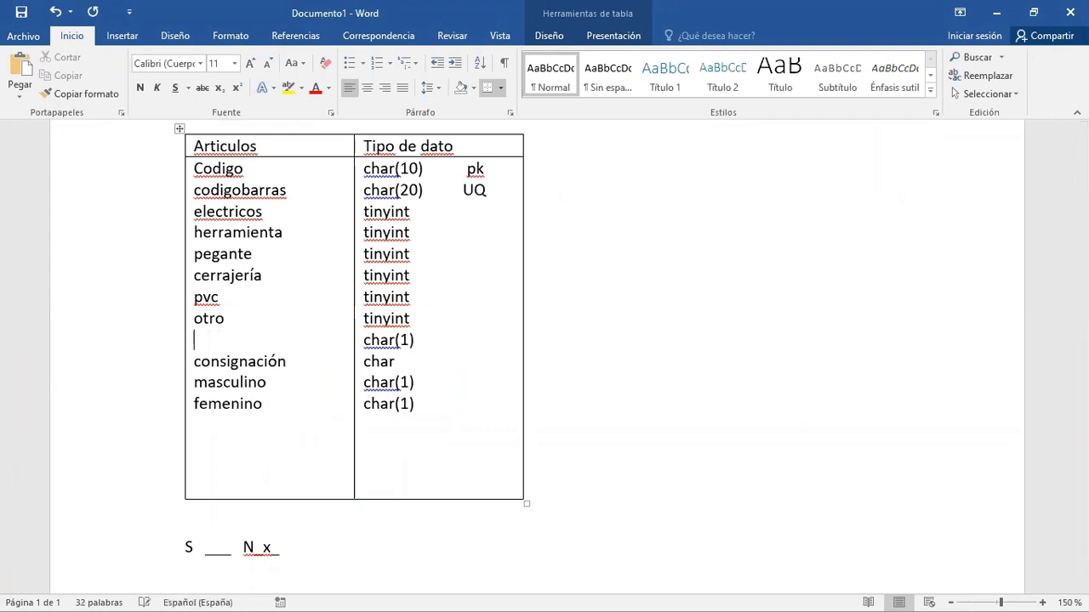
key(Delete)
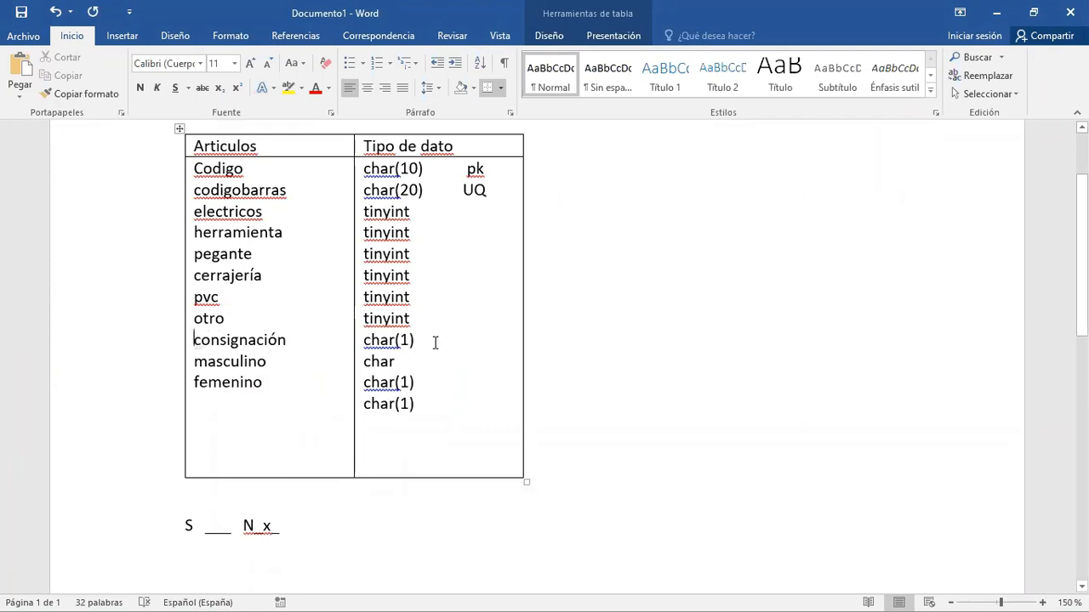
- Respell the consignación attribute in the Articulos table as consignacion, without the accent
click(278, 339)
key(BackSpace)
text(O)
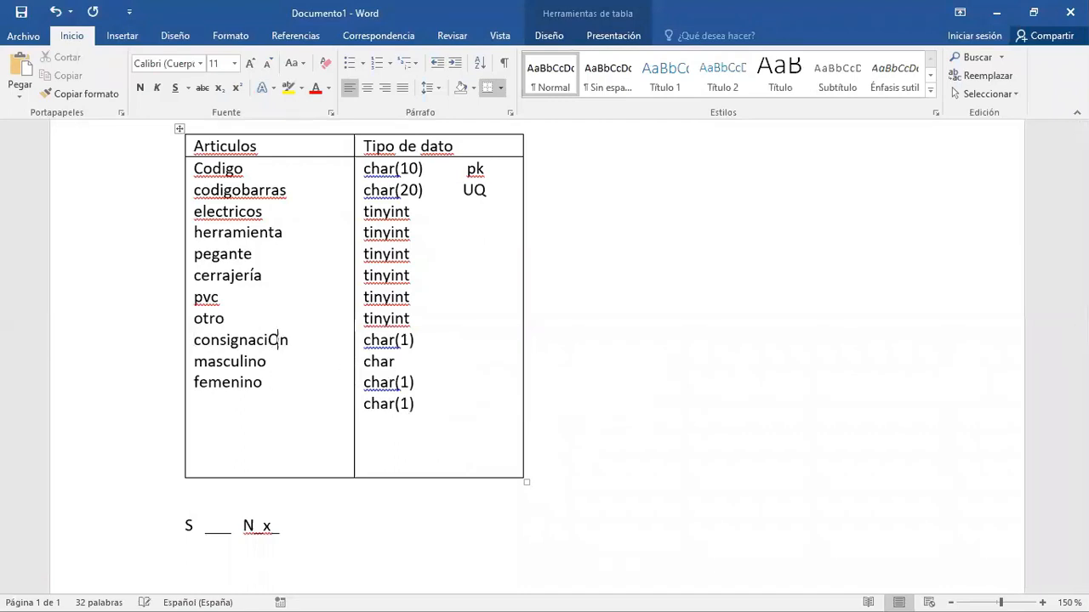
key(BackSpace)
text(o)
- Delete the masculino and femenino attributes and the three surplus data types below consignacion's char(1) in the Articulos table
drag(194, 361, 253, 385)
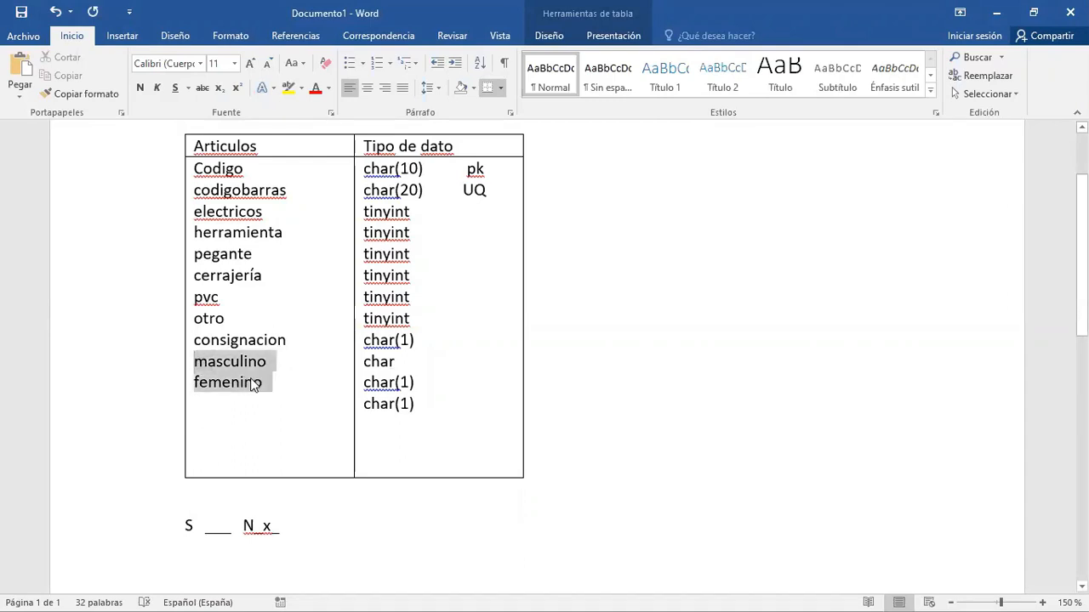
key(BackSpace)
drag(413, 406, 368, 365)
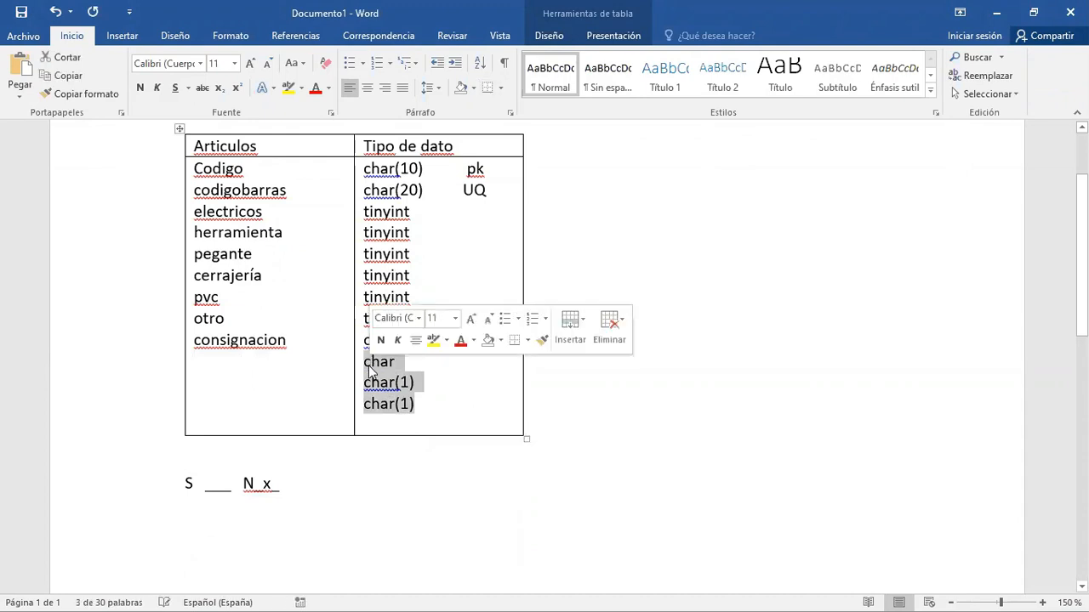
key(BackSpace)
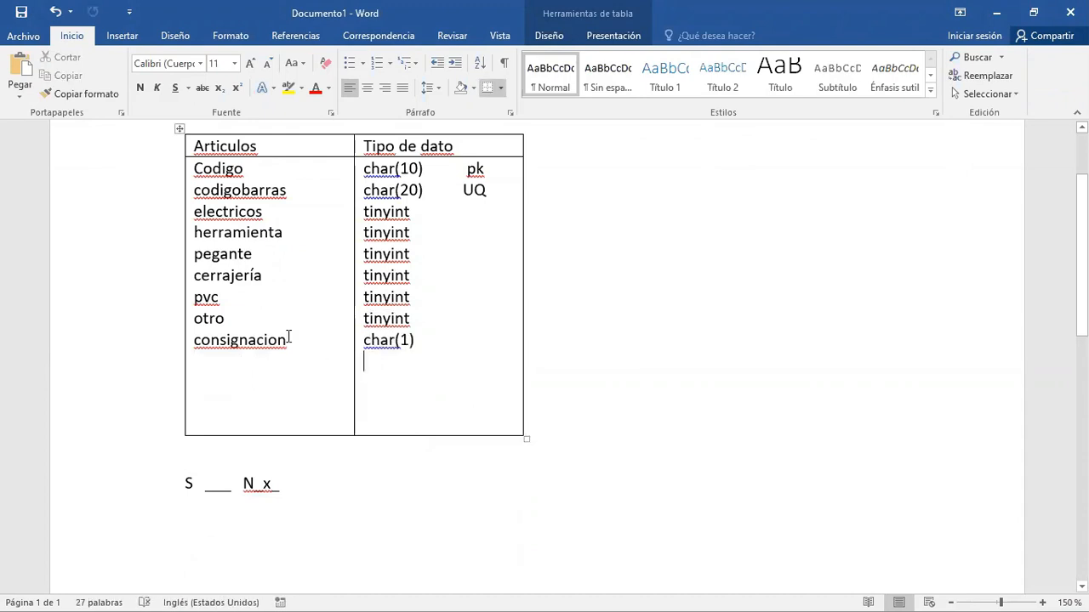
- Delete the S and N example line below the Articulos table
click(298, 483)
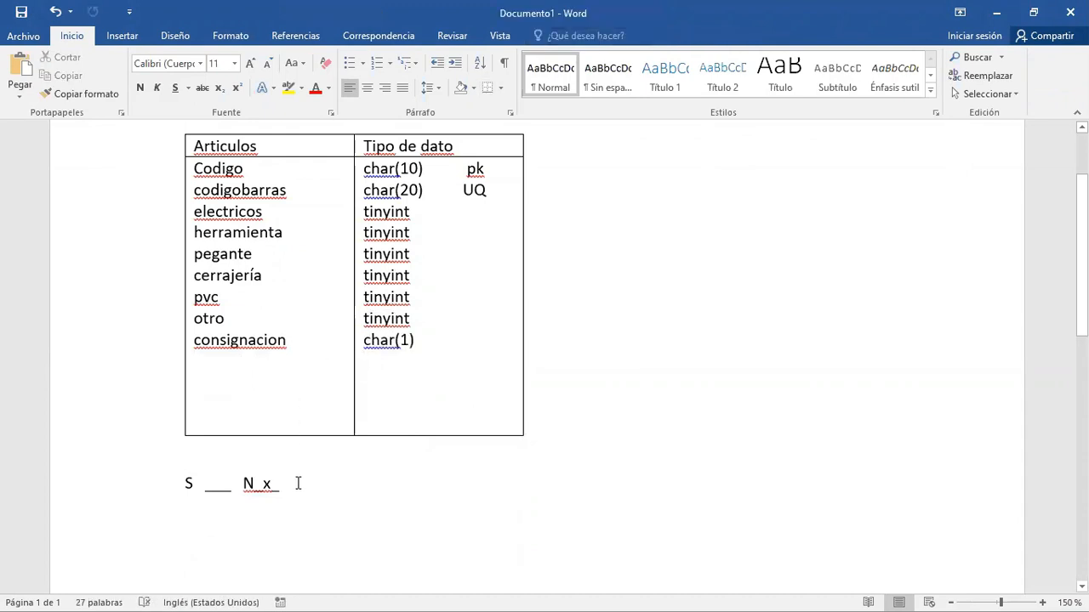
triple_click(298, 483)
key(BackSpace)
click(310, 378)
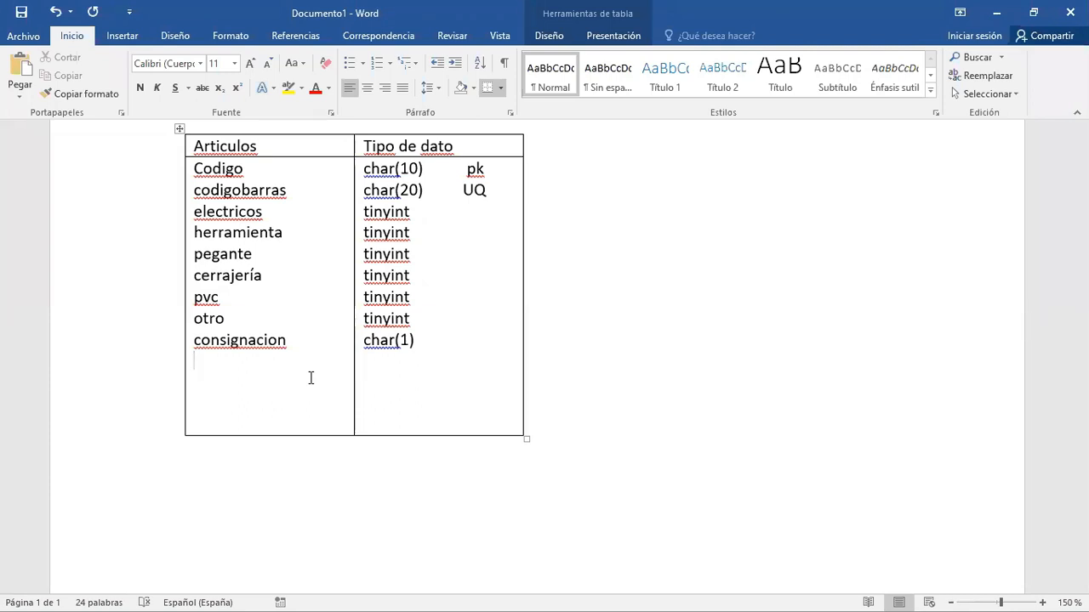
- Switch to the Ejercicio 2 Modelado de Bases de Datos document and examine the requirement about registering national proveedores
key(alt+Tab)
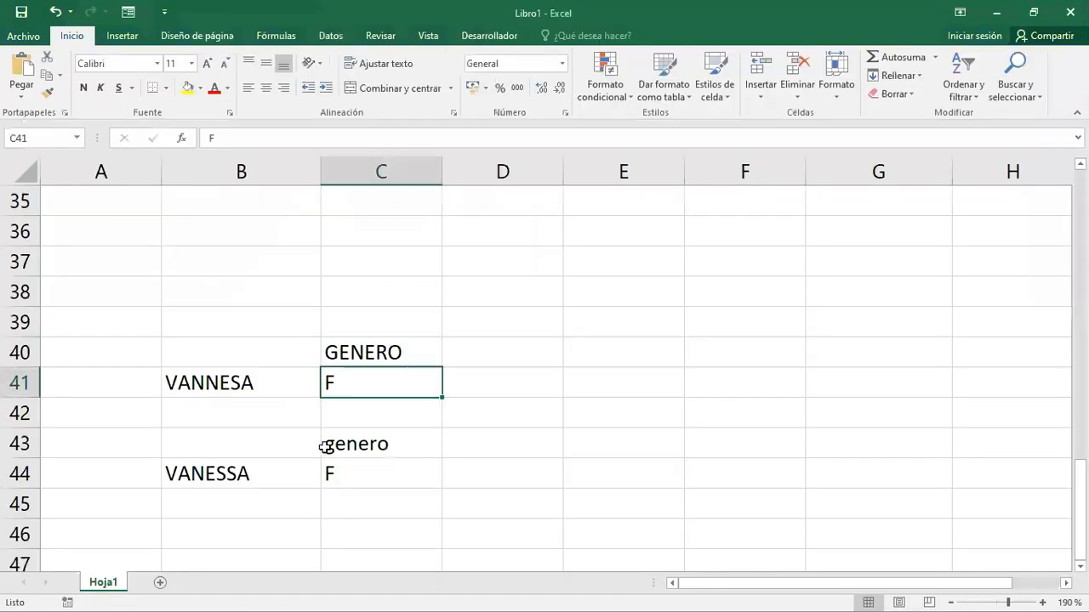
key(alt+Tab)
key(alt+Tab)
scroll(443, 478, down, 1)
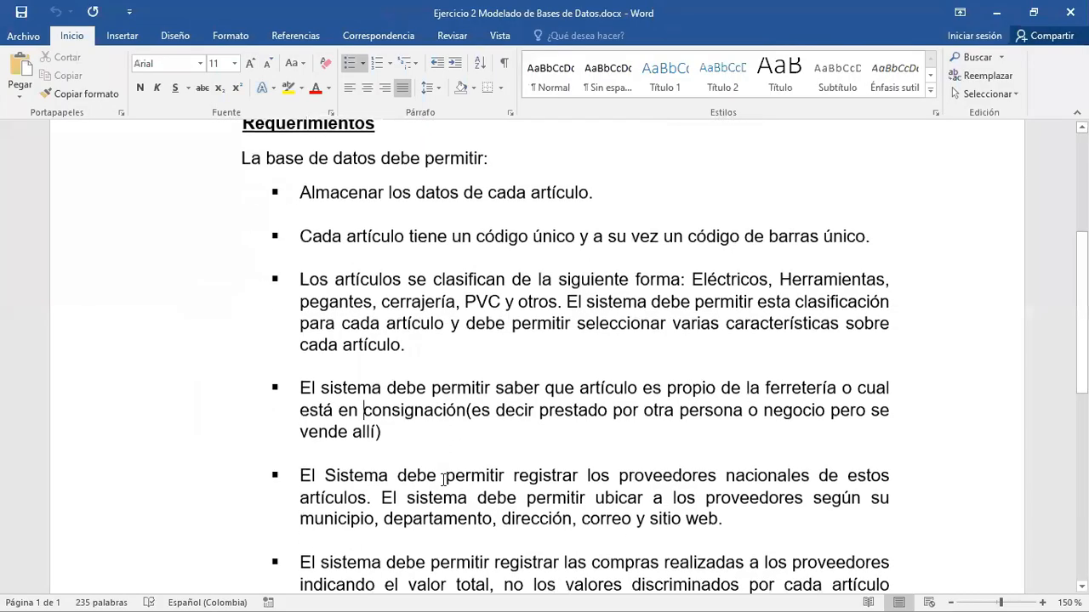
scroll(443, 479, down, 2)
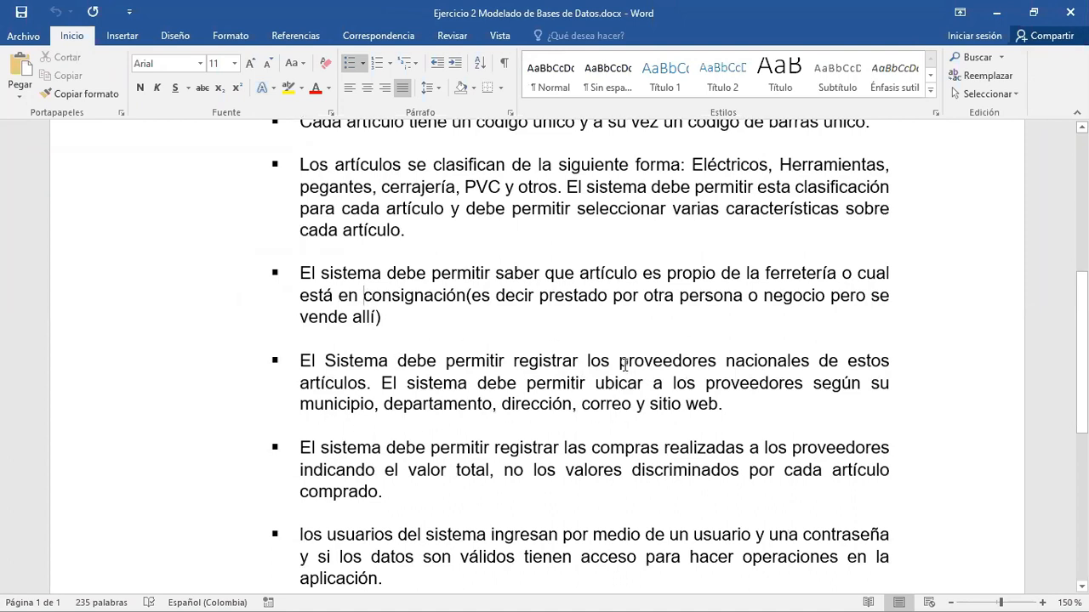
drag(619, 361, 717, 378)
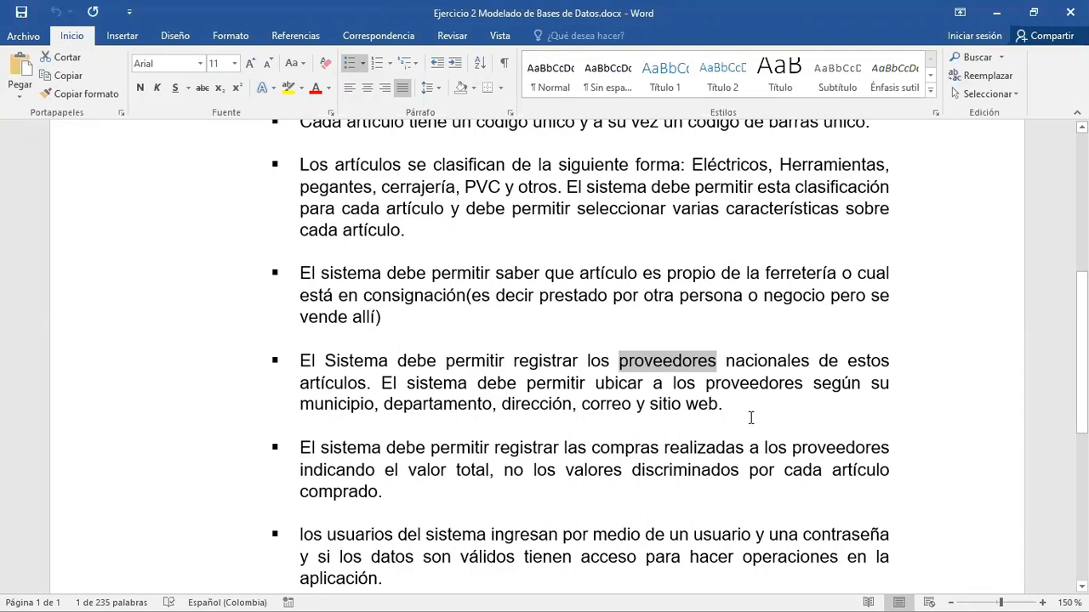
- Return to Documento1 and insert a two-column, two-row table below the Articulos table
key(alt+Tab)
key(alt+Tab)
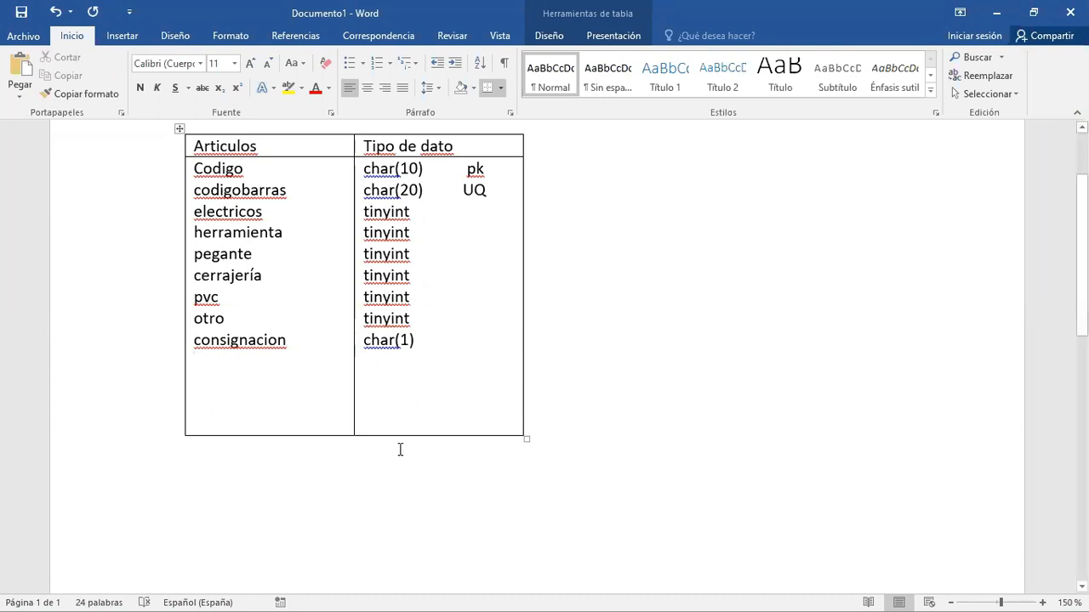
click(316, 450)
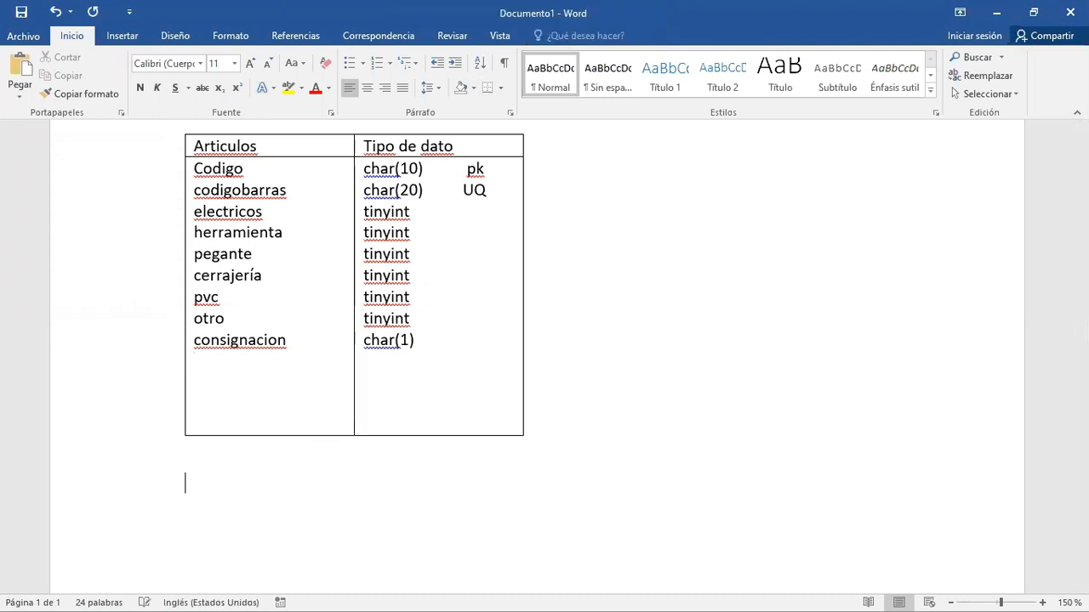
click(122, 38)
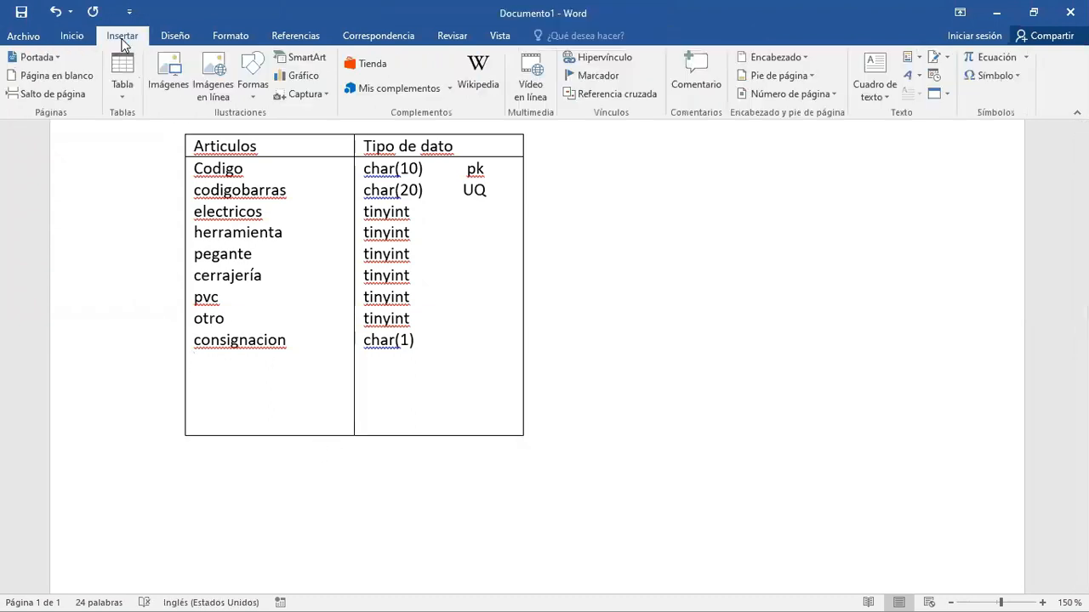
click(126, 95)
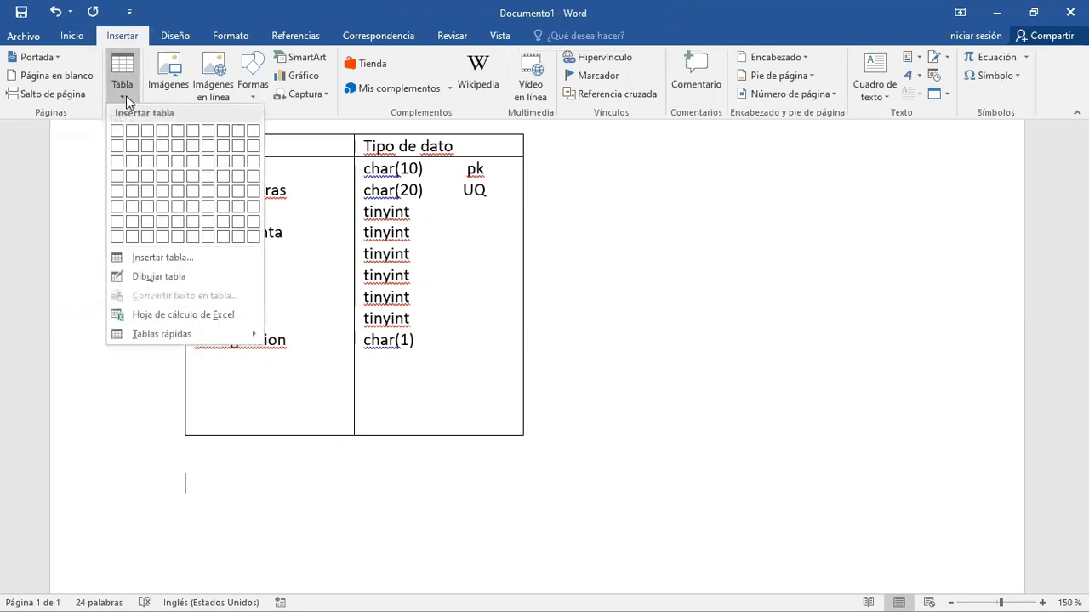
click(136, 145)
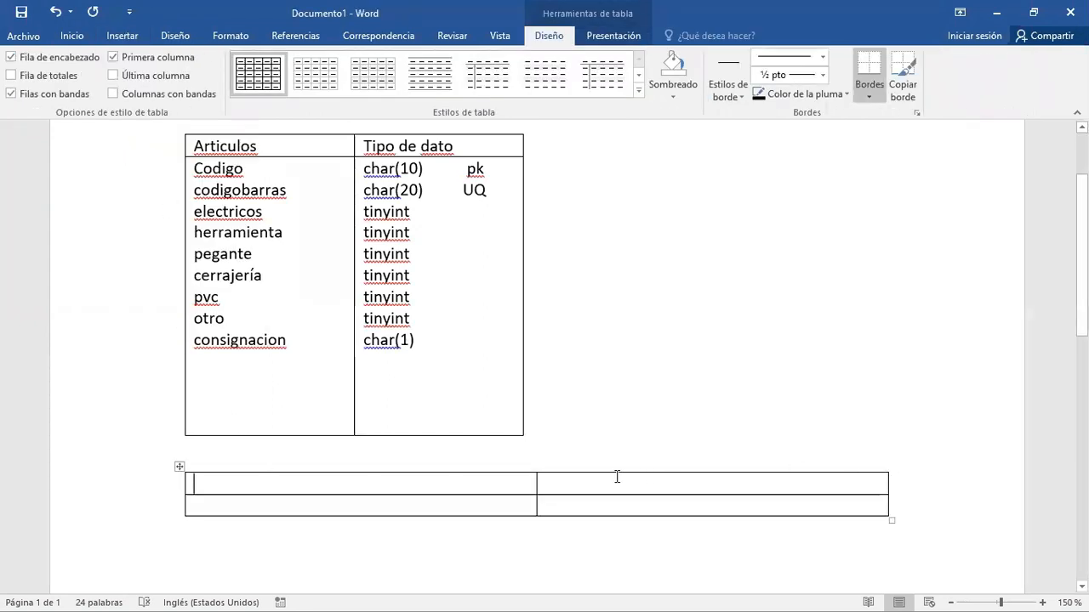
- Narrow the new table's columns to match the Articulos table and make its second row taller
drag(500, 480, 356, 482)
drag(888, 483, 523, 486)
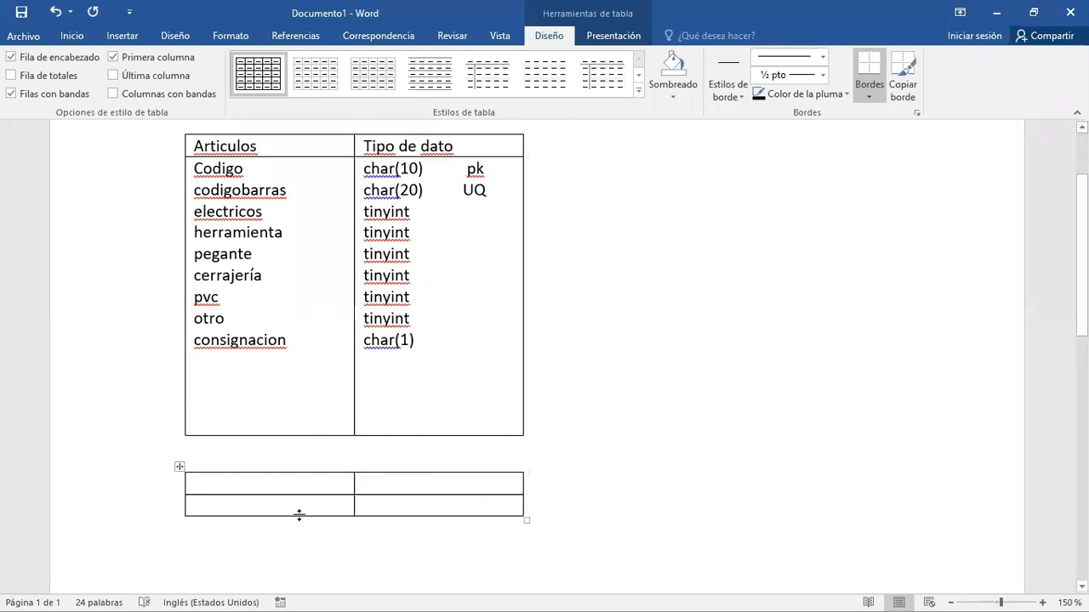
drag(304, 515, 295, 574)
- Fill the new table's header row with proveedores and Tipo de dato
text(pro)
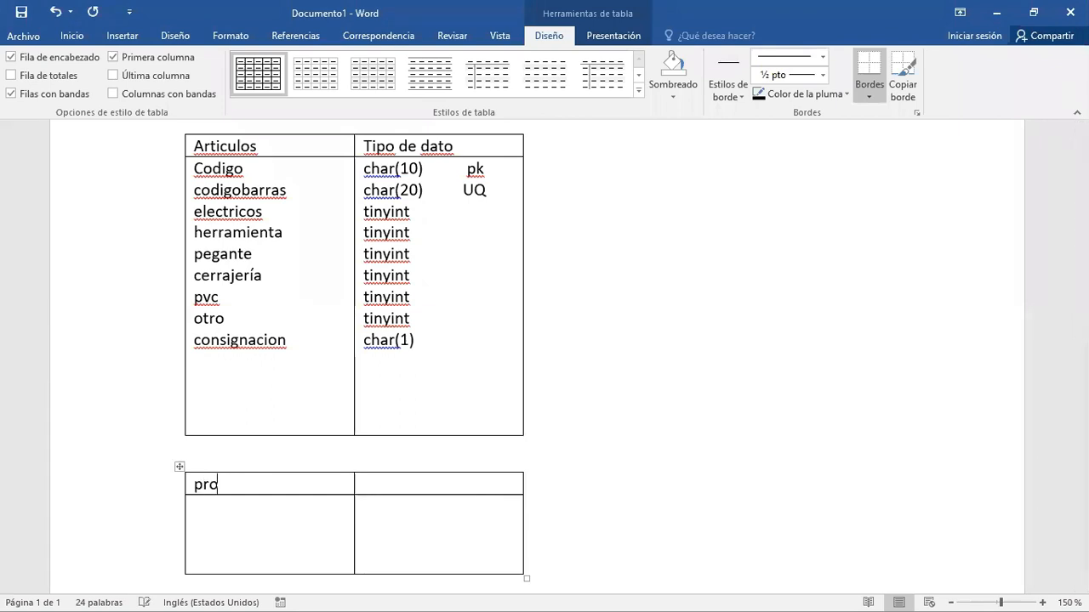
text(veedores)
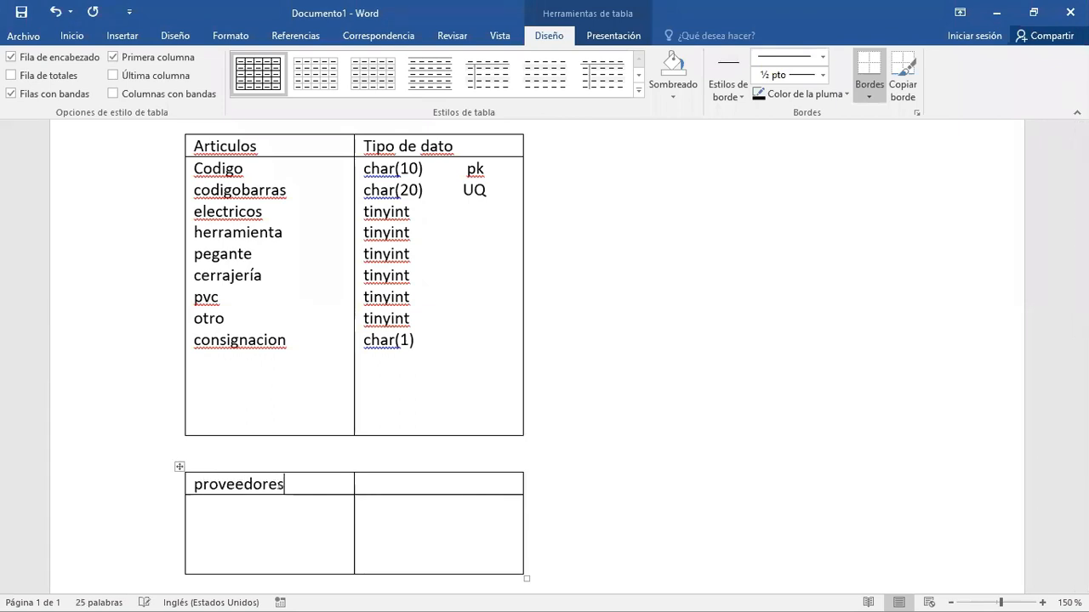
key(Tab)
text(tipo de dato)
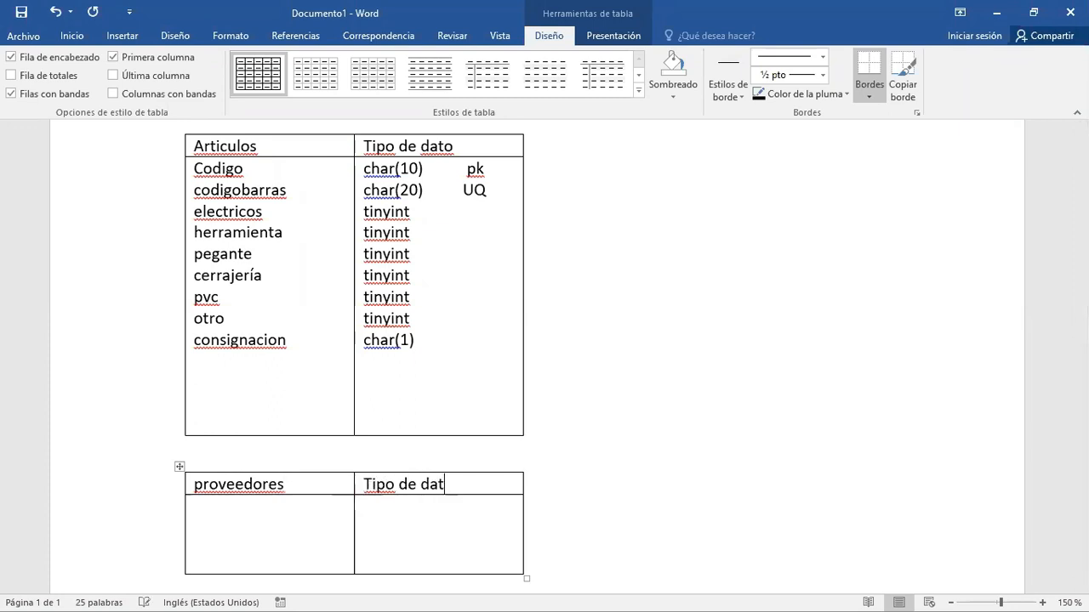
- Enter Codigo and Nombre as the first attributes of the proveedores table
click(223, 513)
text(codigo)
key(alt+Tab)
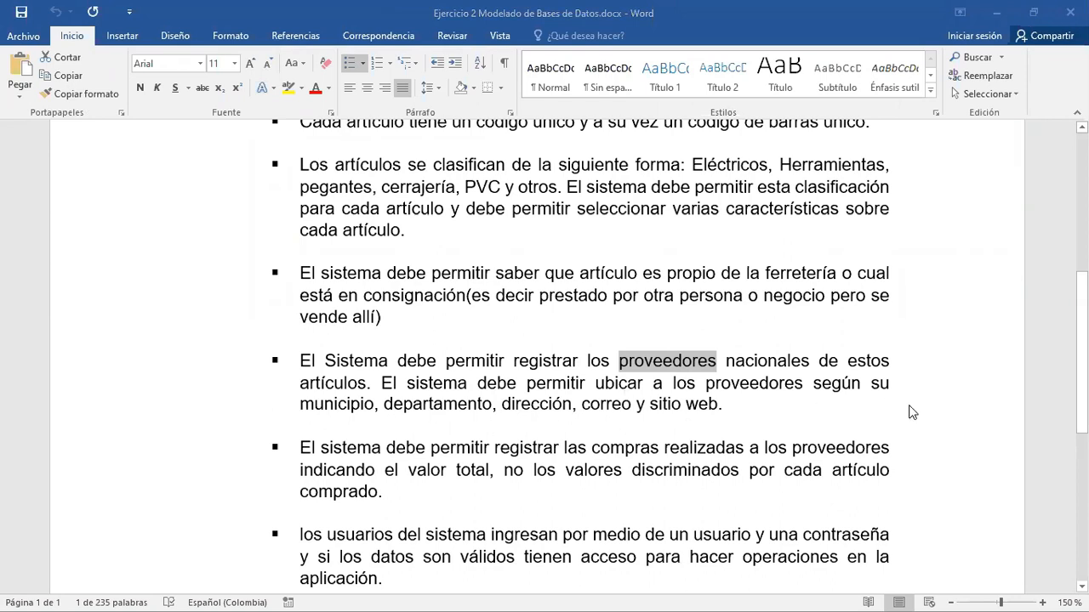
key(alt+Tab)
key(Return)
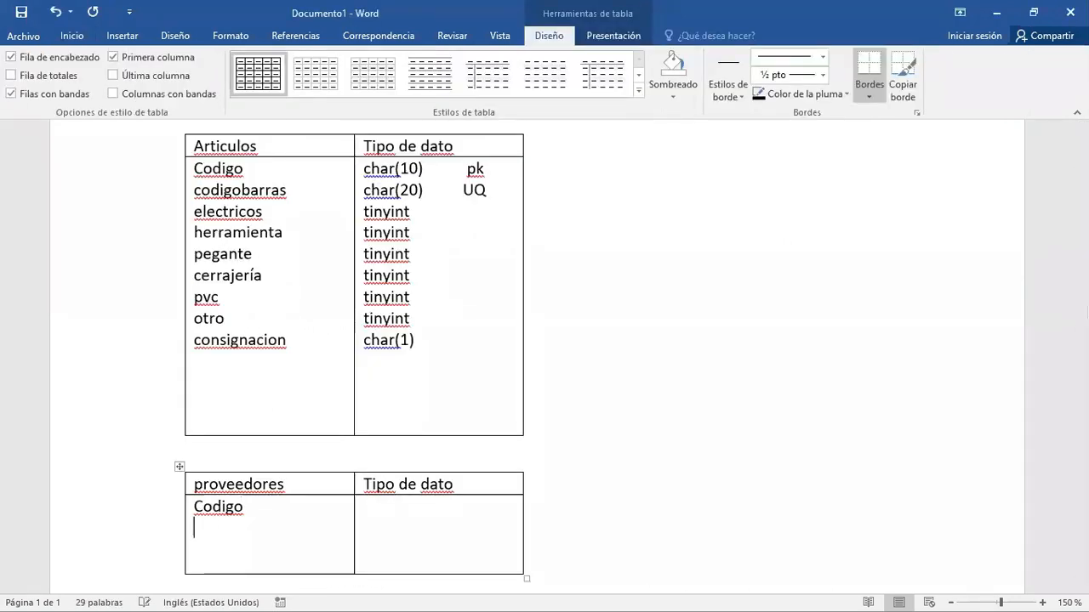
text(nombre)
key(Return)
- Add the attributes Direccion and Telefono below Nombre in the proveedores table
text(direc)
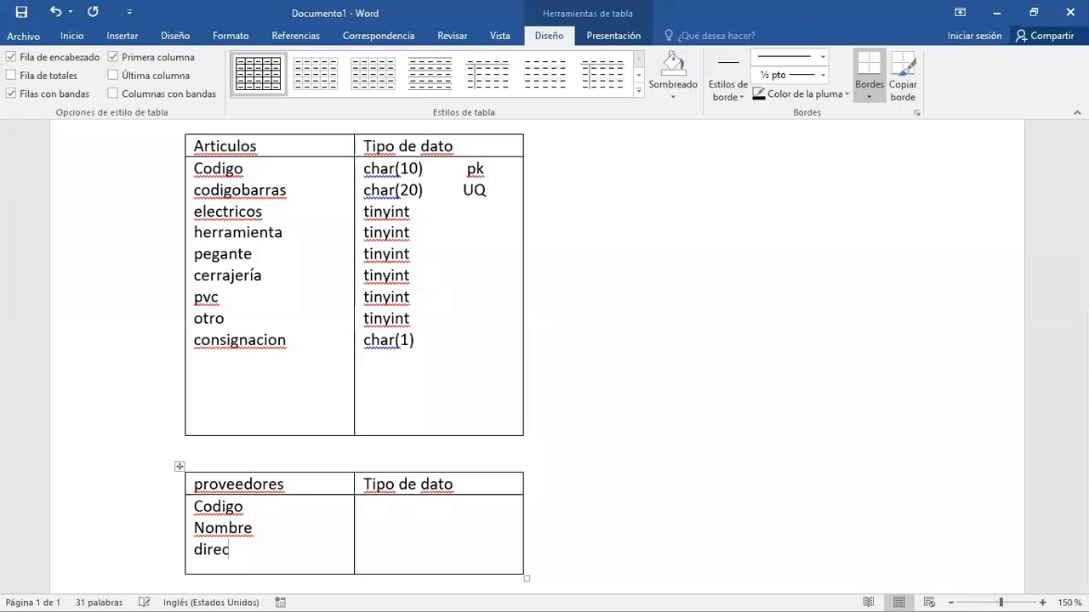
text(cion)
key(Return)
text(telef)
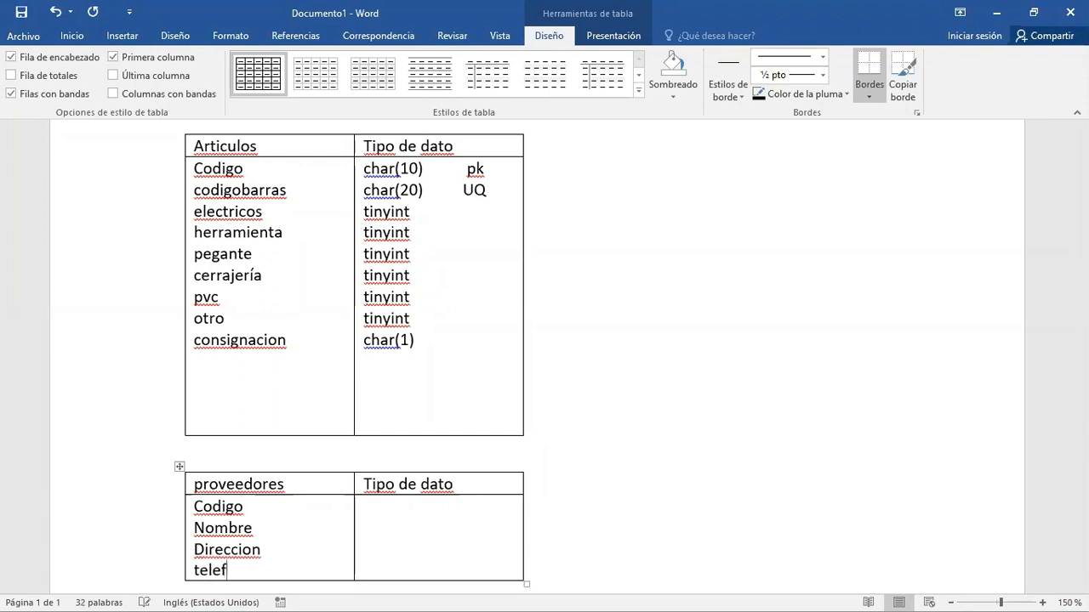
text(ono)
key(Return)
- Add the attributes Depot and Mpio below Telefono in the proveedores table
text(depto)
key(Return)
text(m)
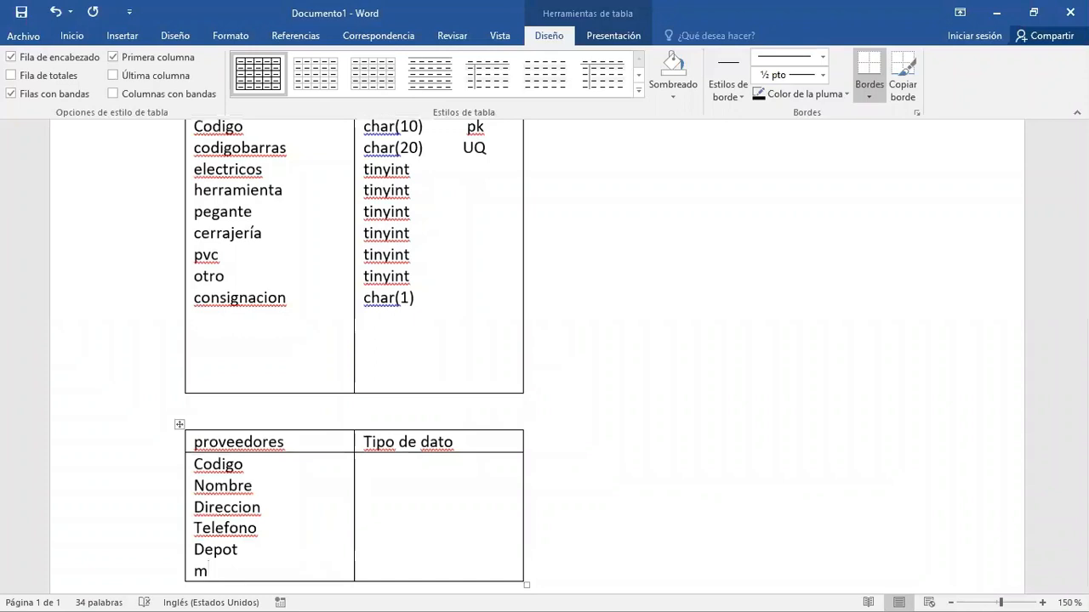
text(ioj)
key(BackSpace)
key(BackSpace)
key(BackSpace)
text(pio)
key(Return)
- Add the attribute sitioweb below Mpio in the proveedores table
text(sirio)
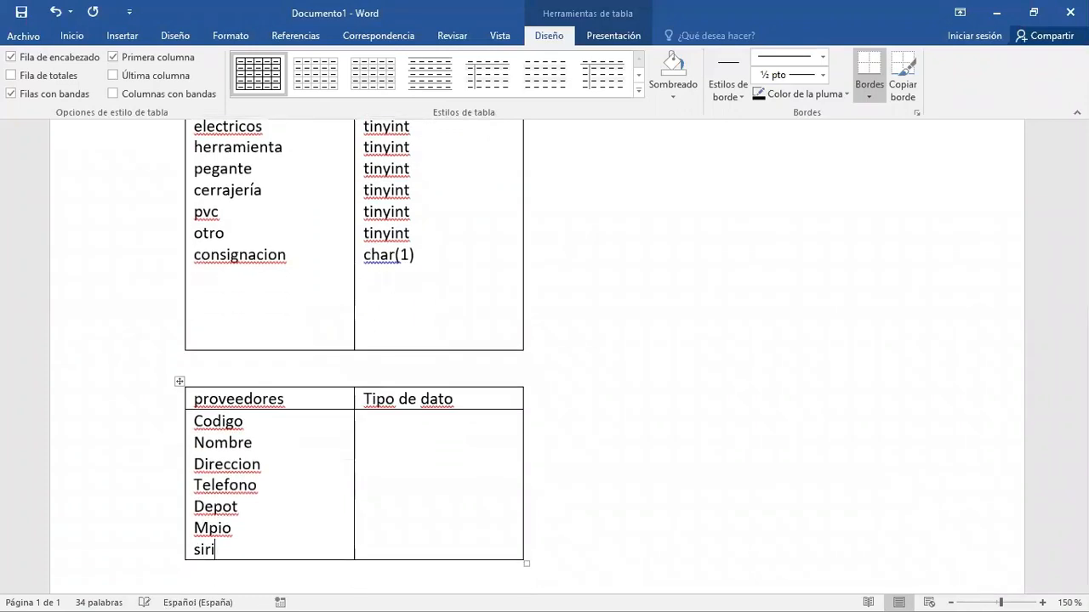
key(BackSpace)
key(BackSpace)
key(BackSpace)
text(tioweb)
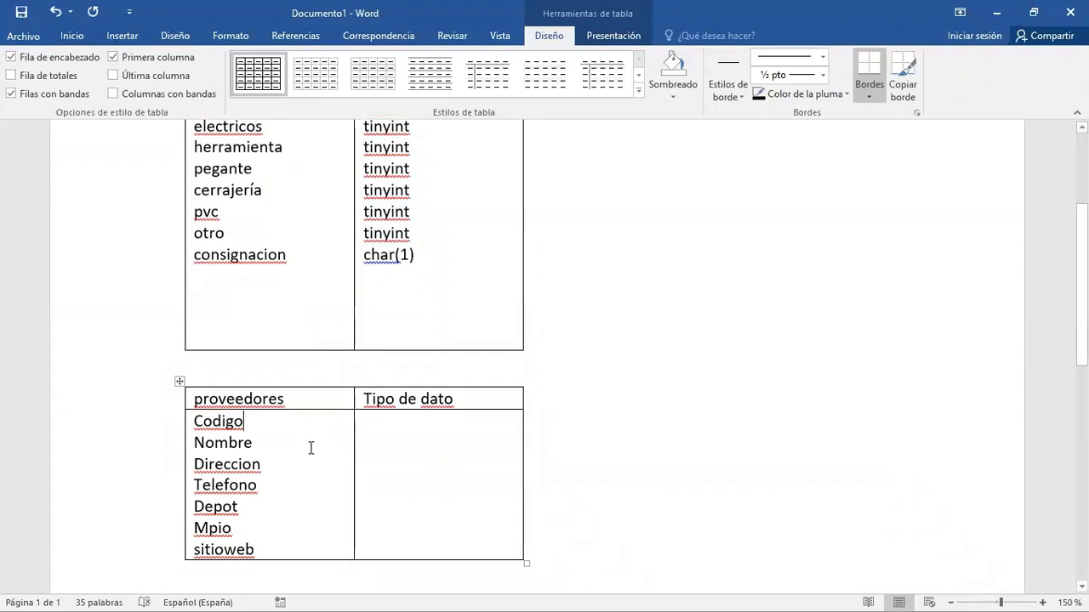
- Replace the Codigo attribute of the proveedores table with Nit
key(BackSpace)
key(BackSpace)
key(BackSpace)
key(BackSpace)
key(BackSpace)
key(BackSpace)
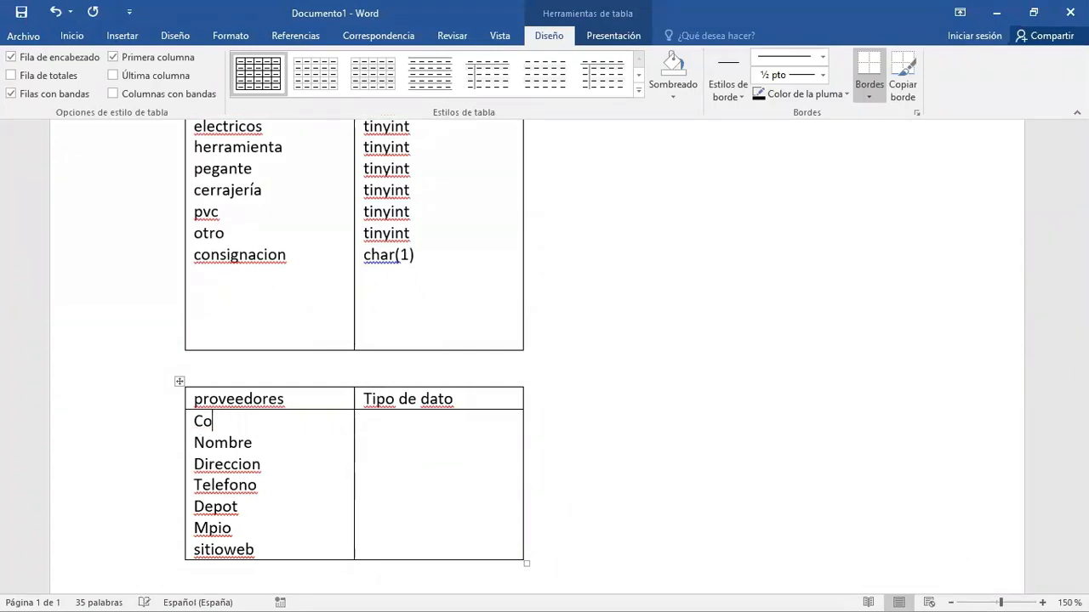
text(nit)
- Enter Char (20) with the pk mark as the data type of Nit in the proveedores table
key(Tab)
text(char)
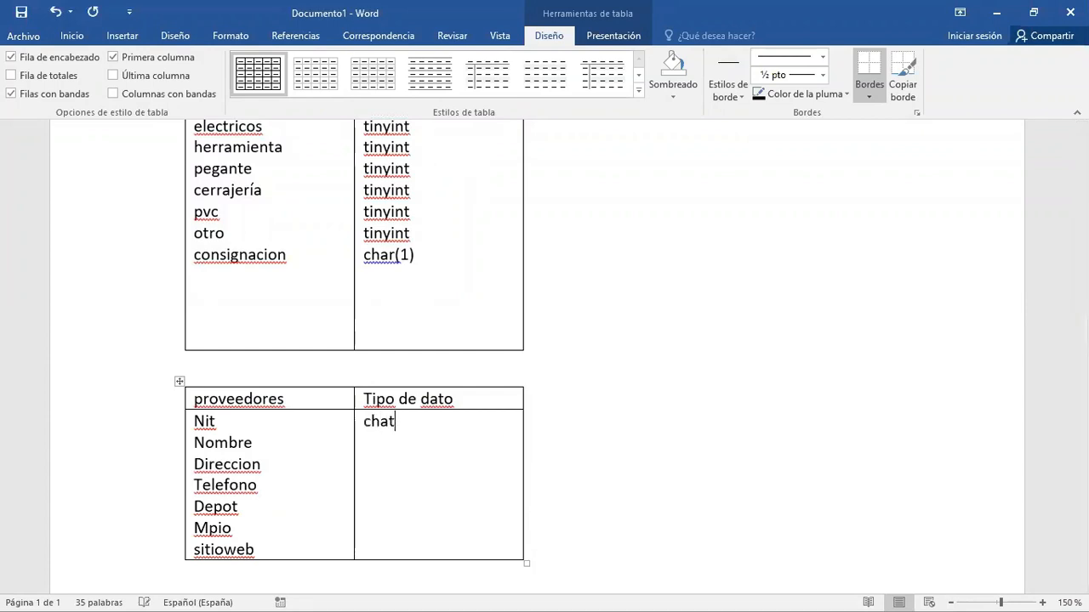
key(BackSpace)
text(r (2)
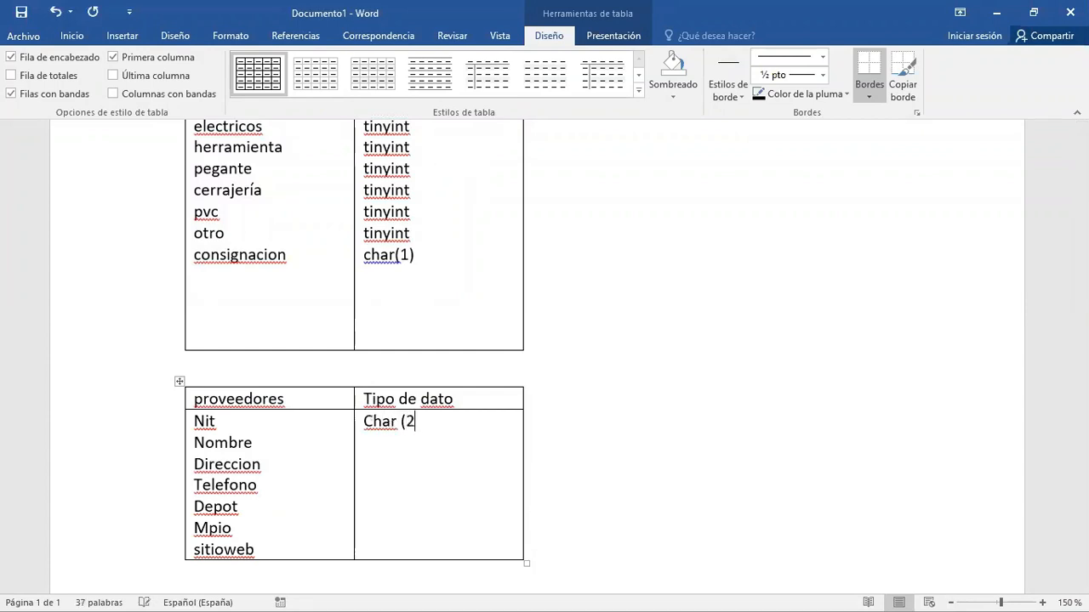
text(0)   pk)
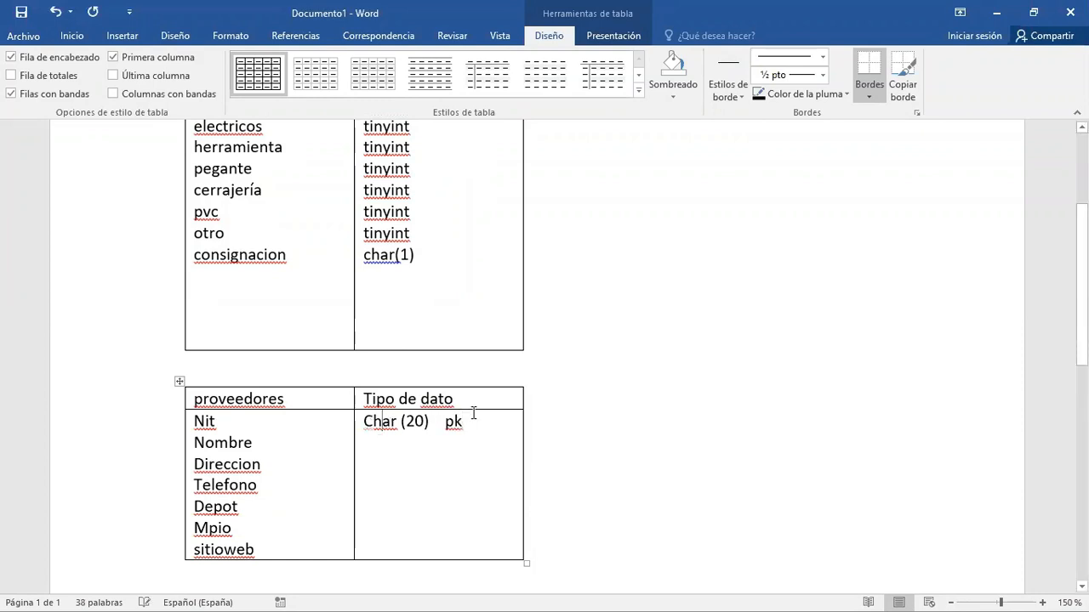
- Enter the data types Char(100) for Nombre and Varchar(200) for Direccion in the proveedores table
key(Down)
text(c)
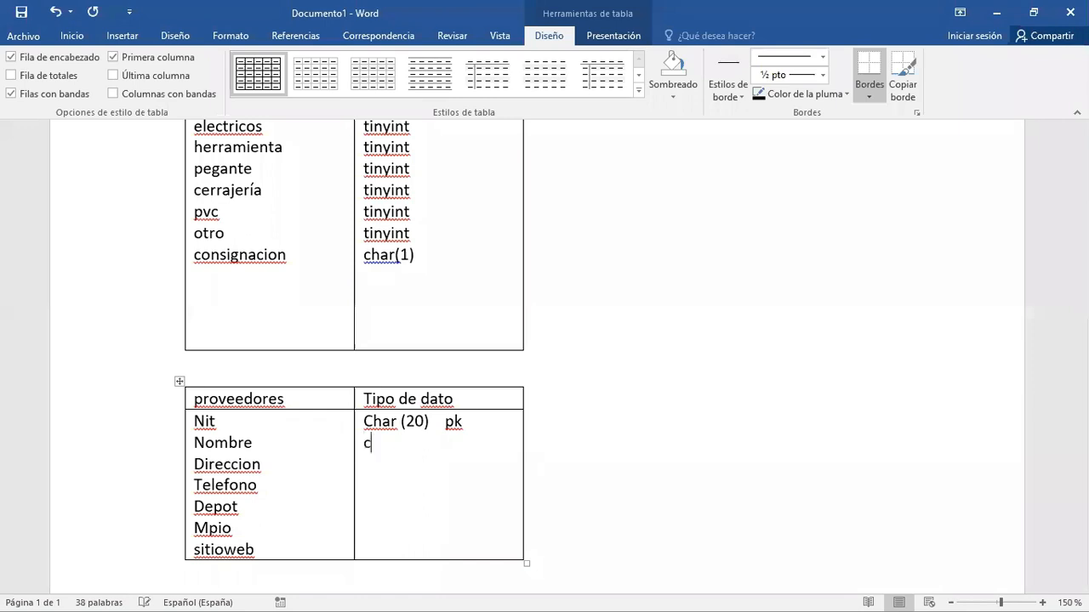
text(har(100))
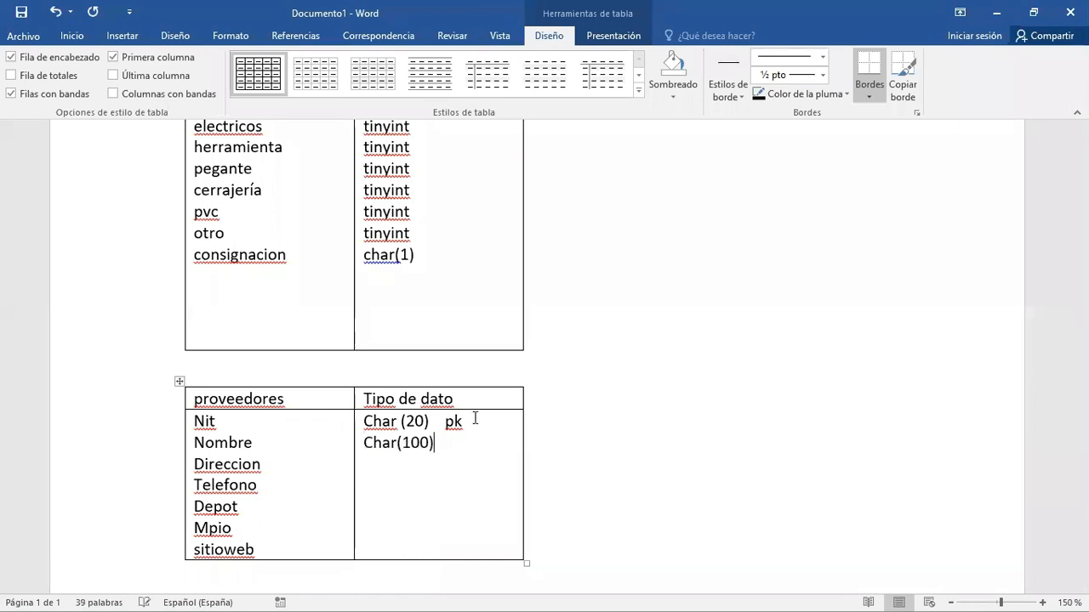
key(Down)
text(varchar(200))
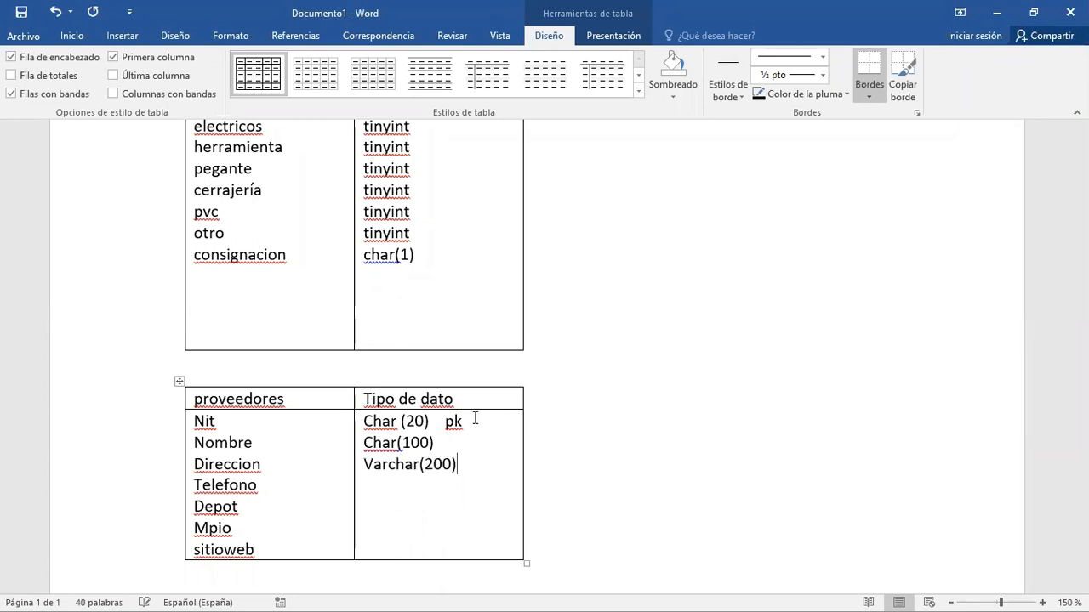
- Enter Char(60) as the data type of Telefono in the proveedores table
key(Down)
text(char()
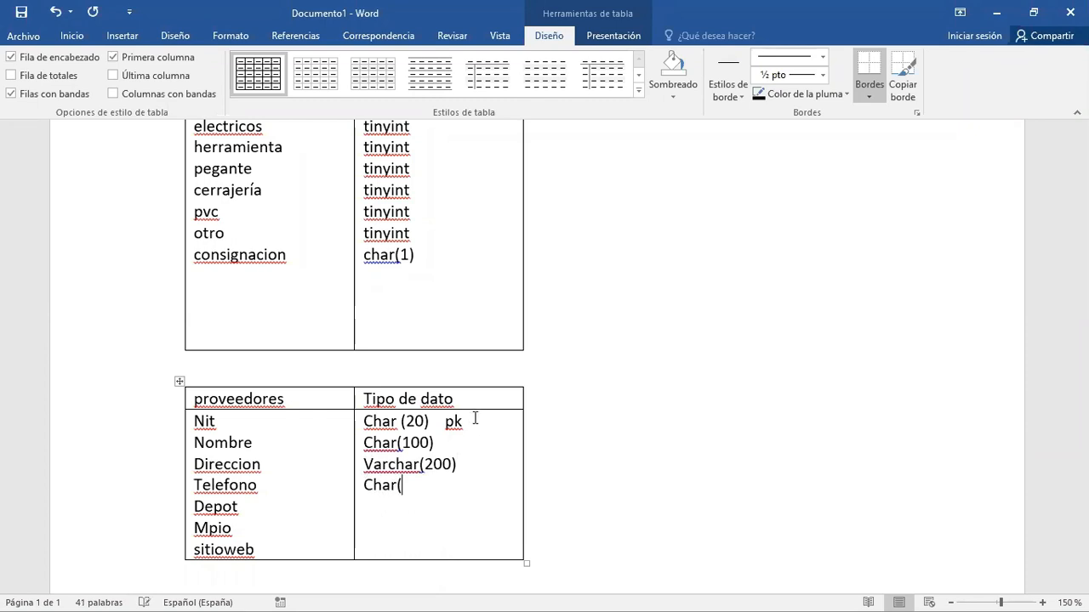
text(60))
key(Down)
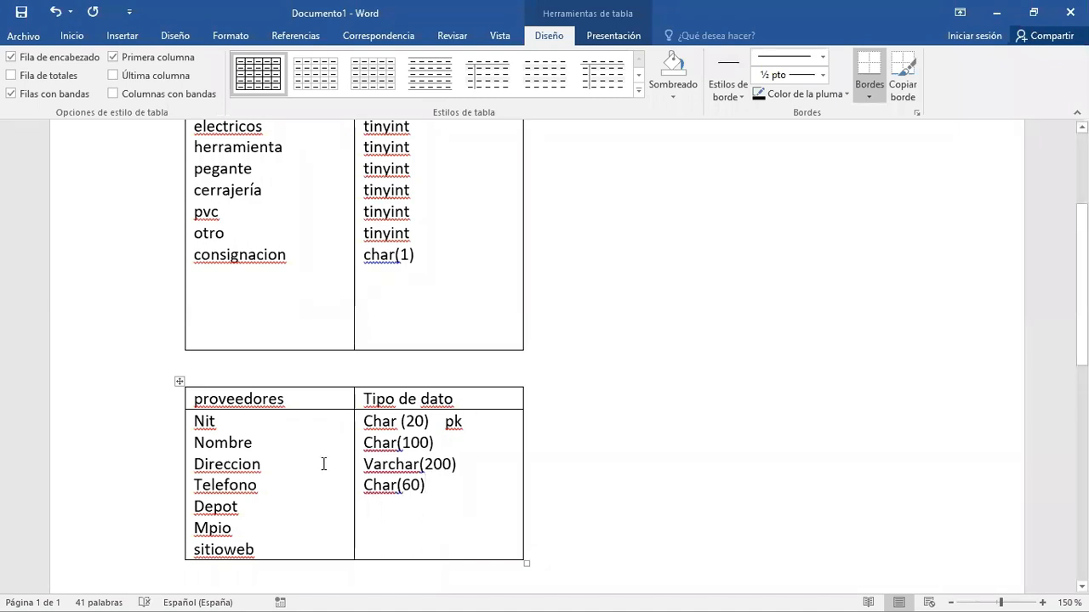
- Correct the misspelled attribute Depot to Depto in the proveedores table
click(239, 507)
key(BackSpace)
key(BackSpace)
text(to)
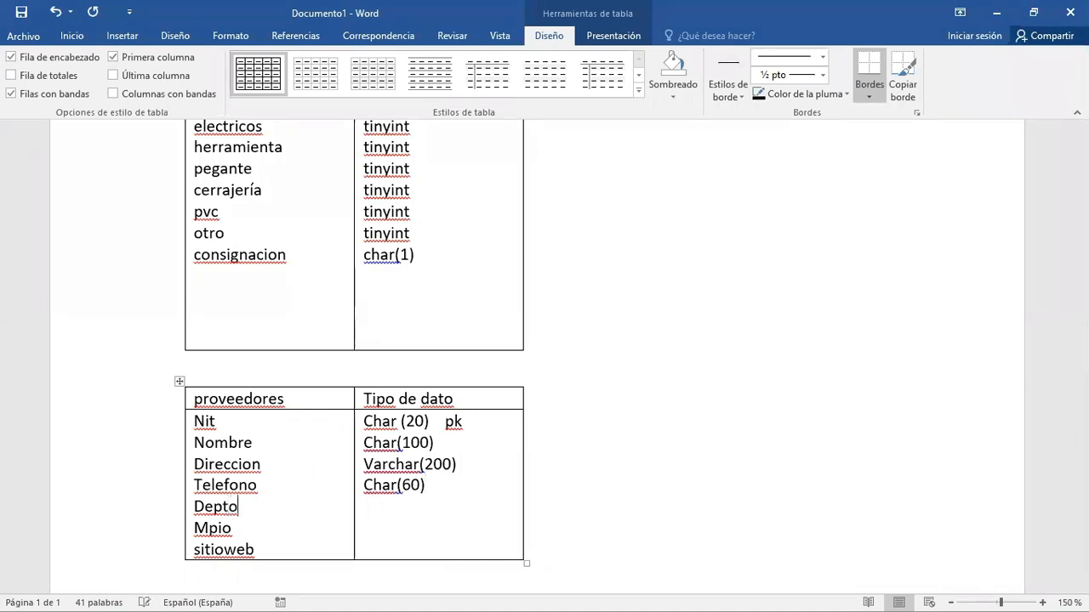
- Enter Char(50) as the data type of both Depto and Mpio in the proveedores table
click(385, 506)
text(char(50))
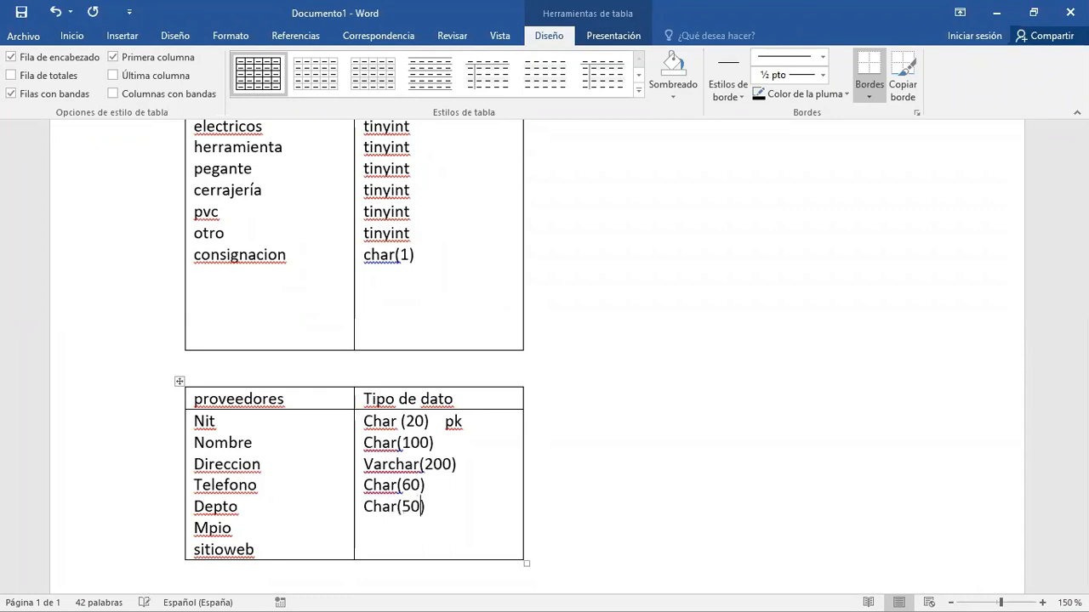
key(Down)
text(char(50))
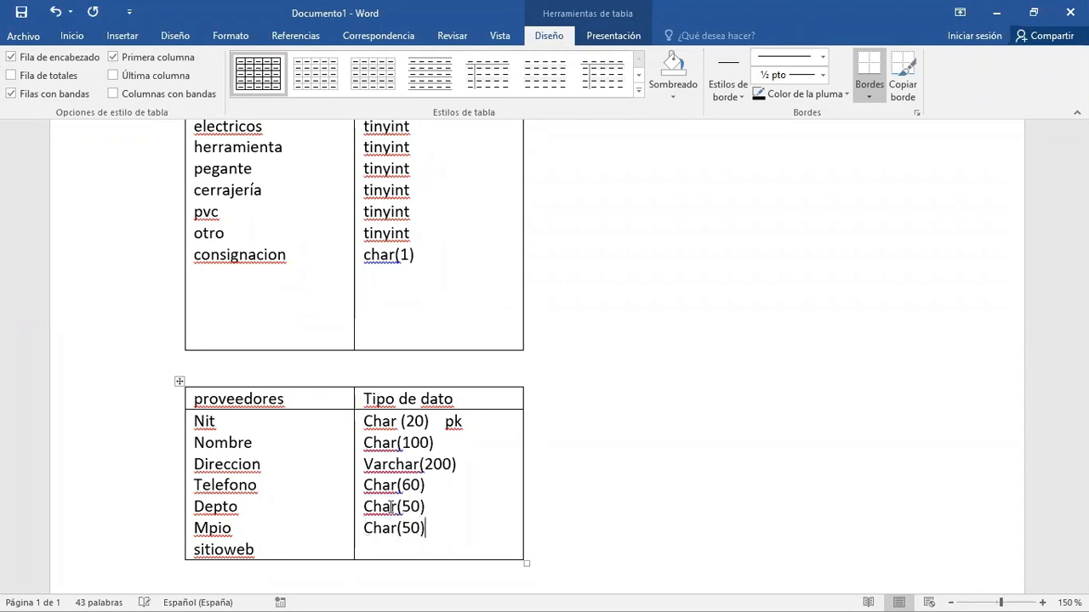
- Enter Varchar(300) as the data type of sitioweb in the proveedores table
click(390, 550)
text(varchar(300))
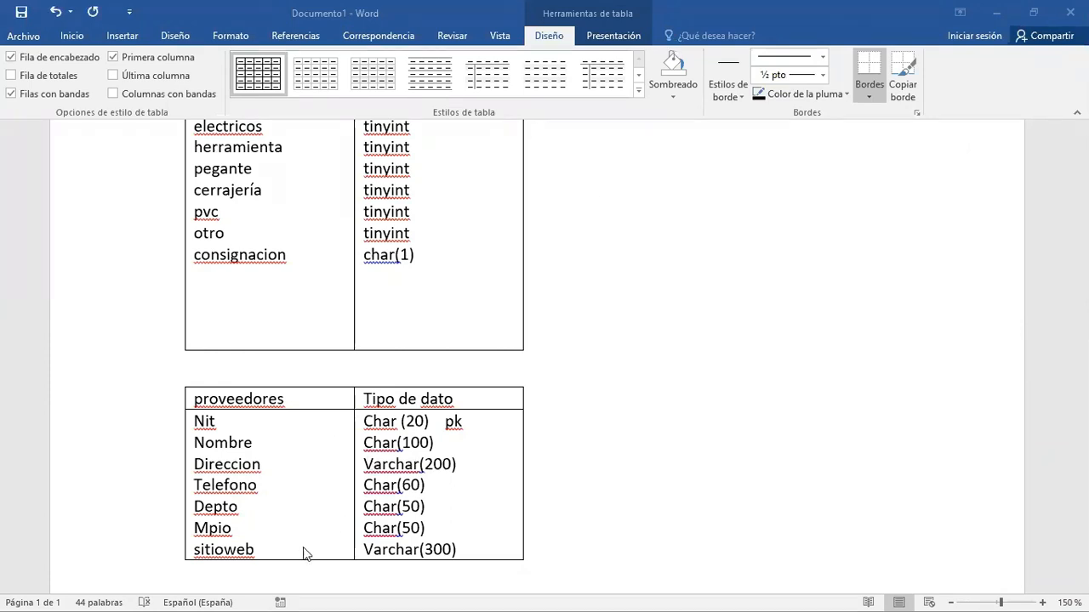
click(282, 464)
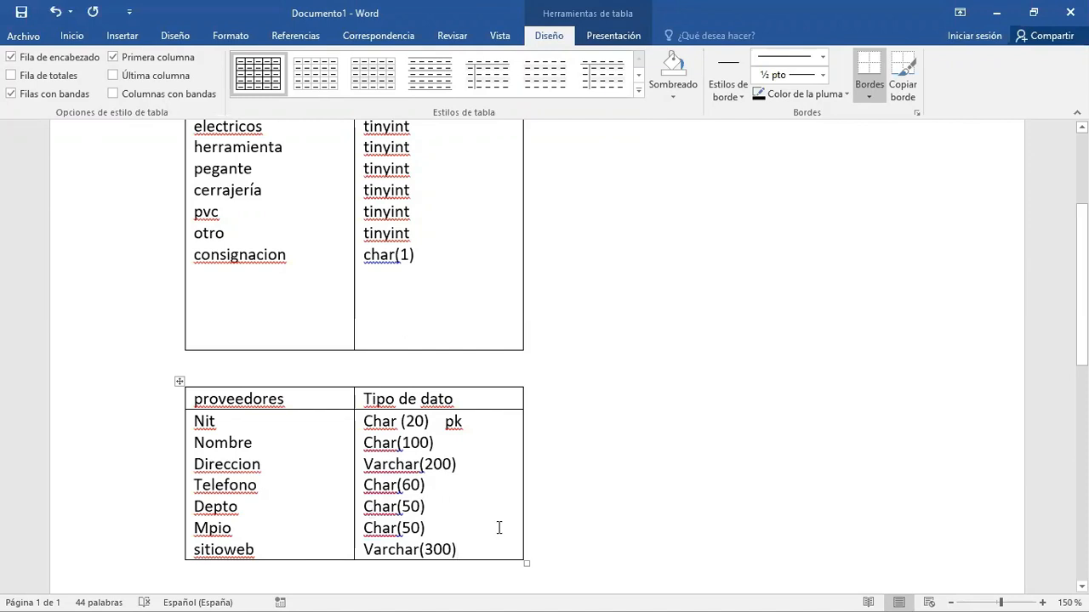
click(557, 547)
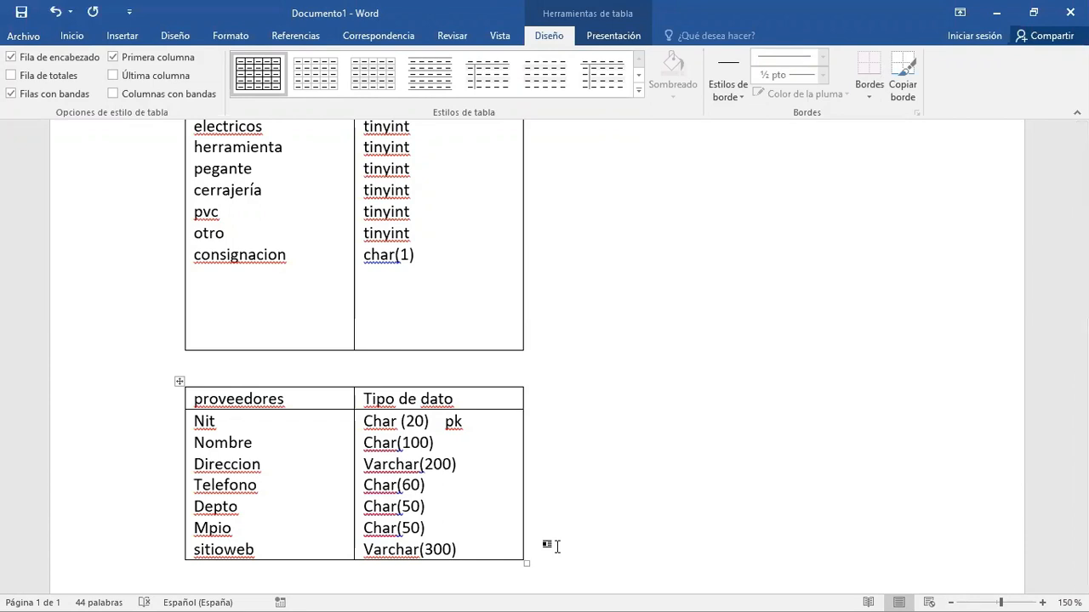
- Consult the requirement about registering purchases in the Ejercicio 2 Modelado de Bases de Datos document, marking "las compras", and return to Documento1
key(alt+Tab)
key(alt+Tab)
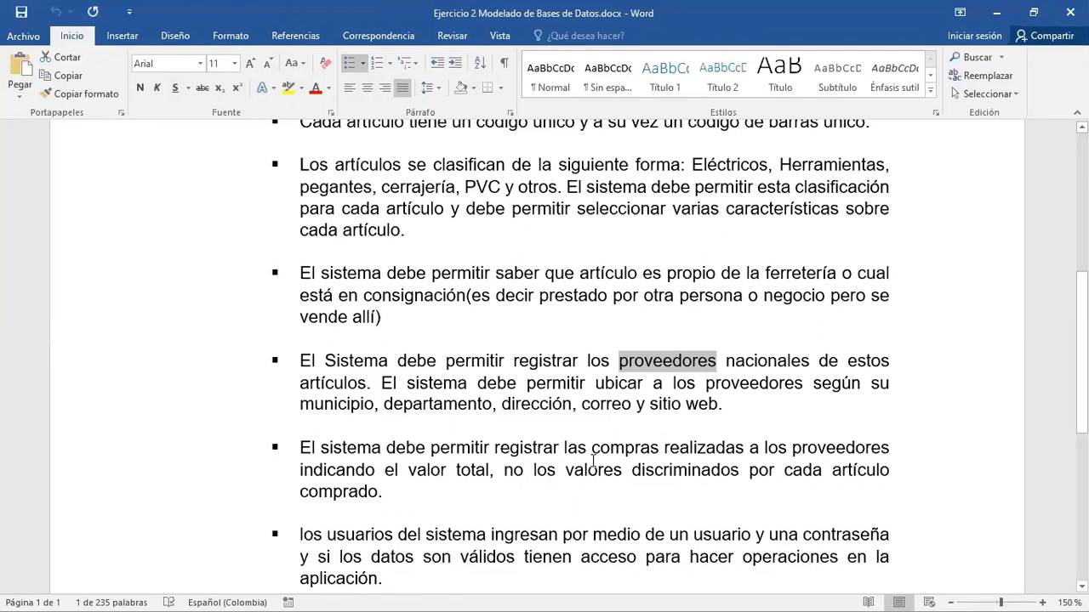
drag(588, 444, 634, 446)
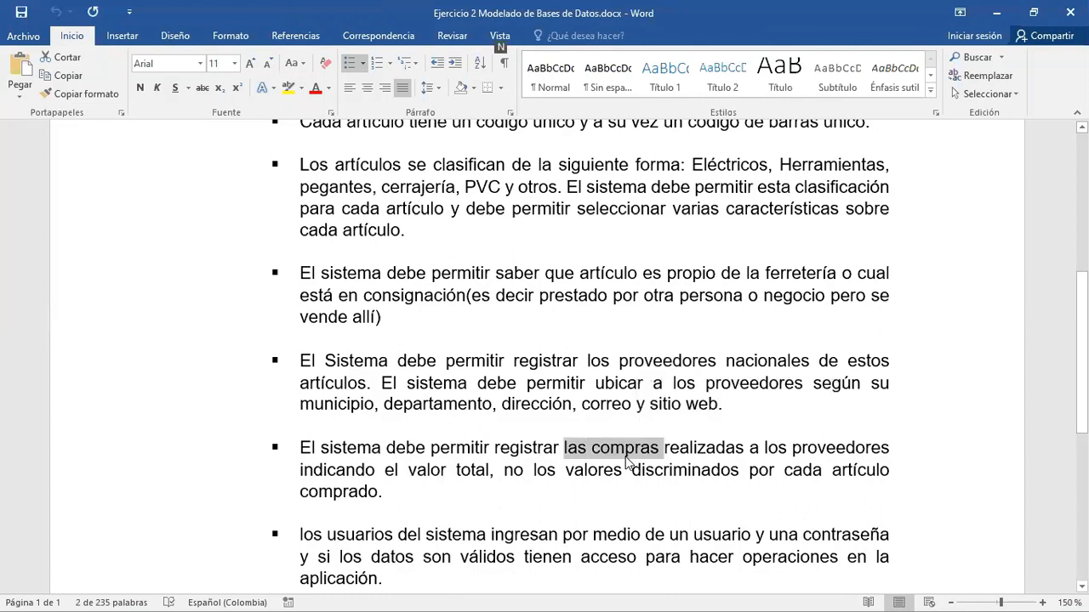
key(alt+Tab)
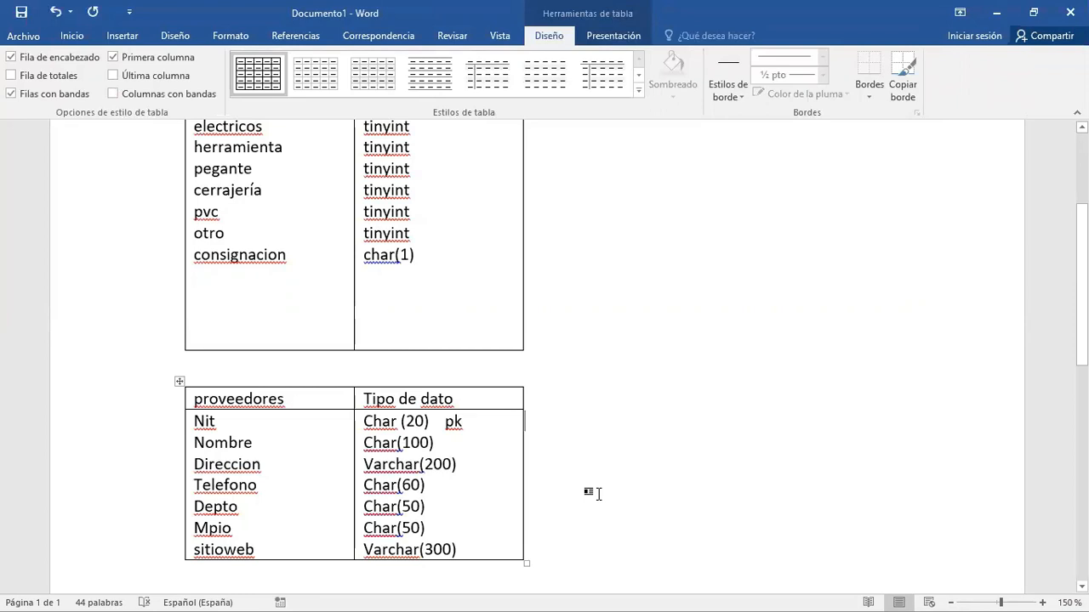
- Place a copy of the whole proveedores table below the original
click(179, 381)
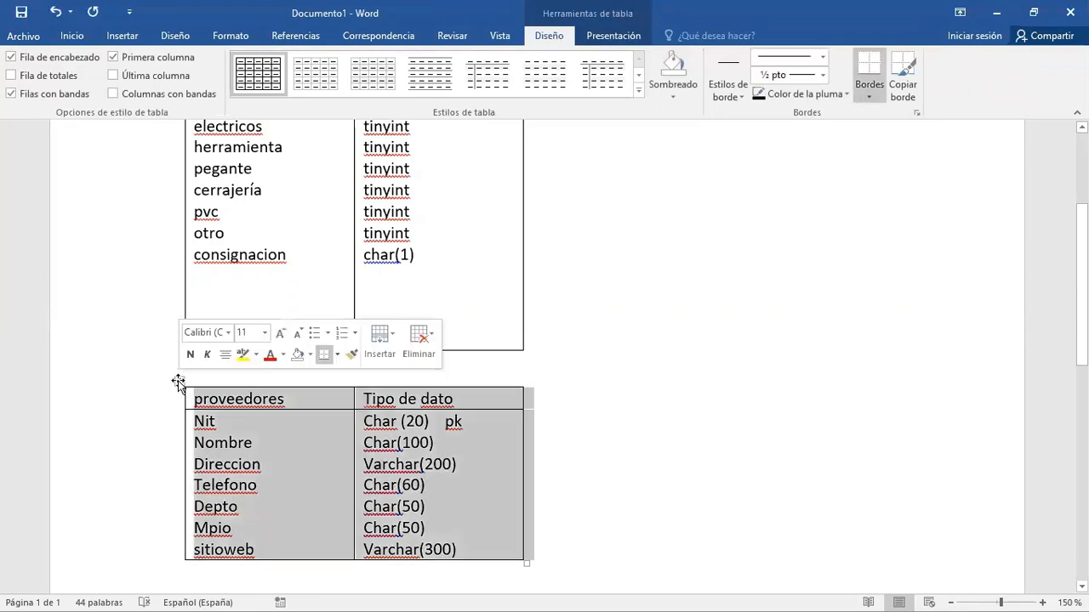
click(576, 546)
key(Return)
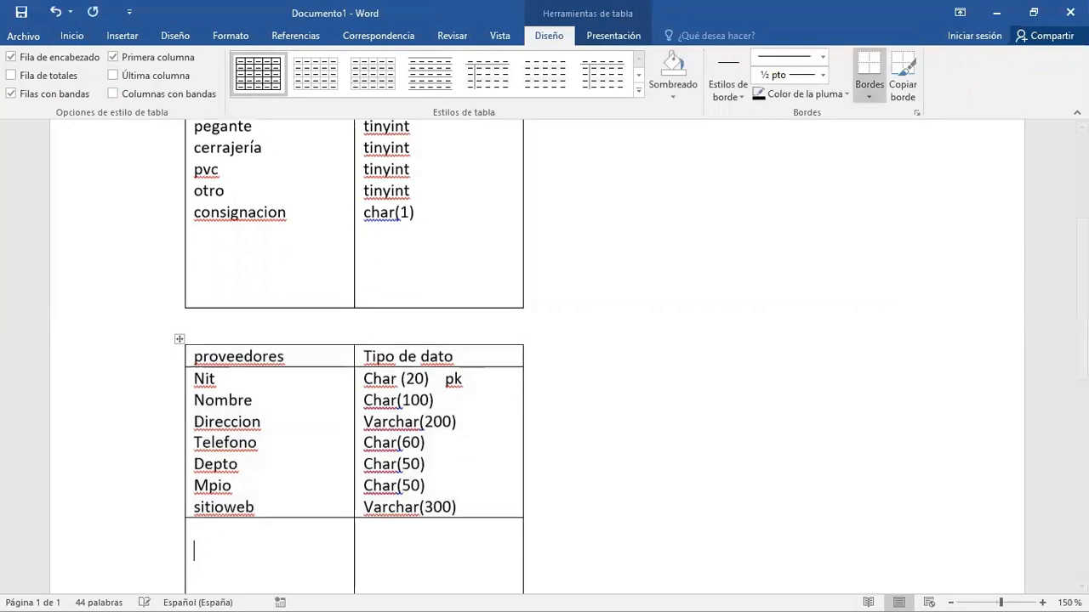
key(ctrl+z)
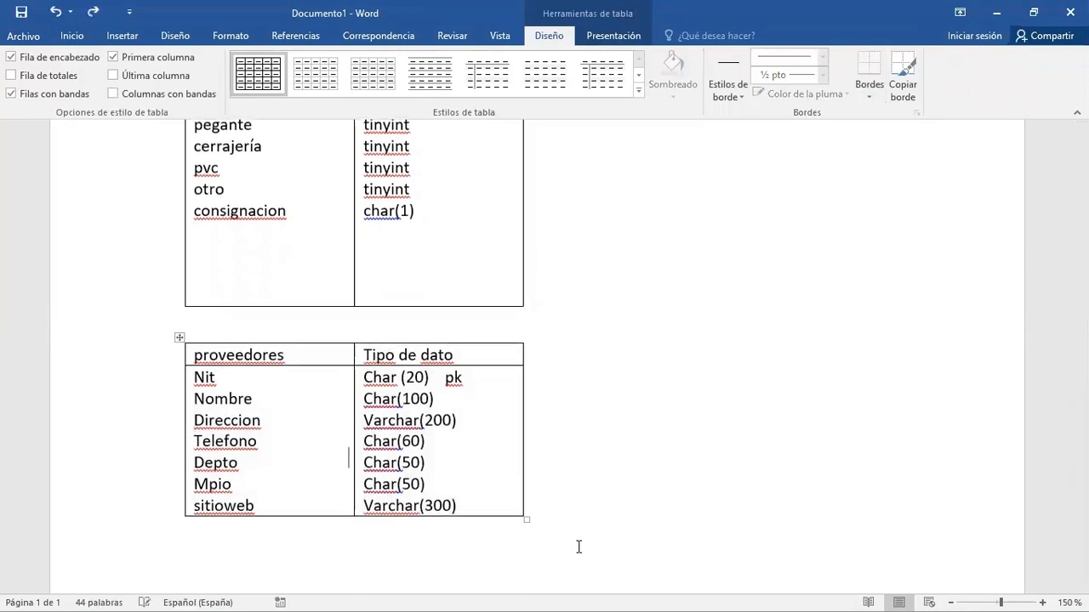
click(354, 535)
key(ctrl+v)
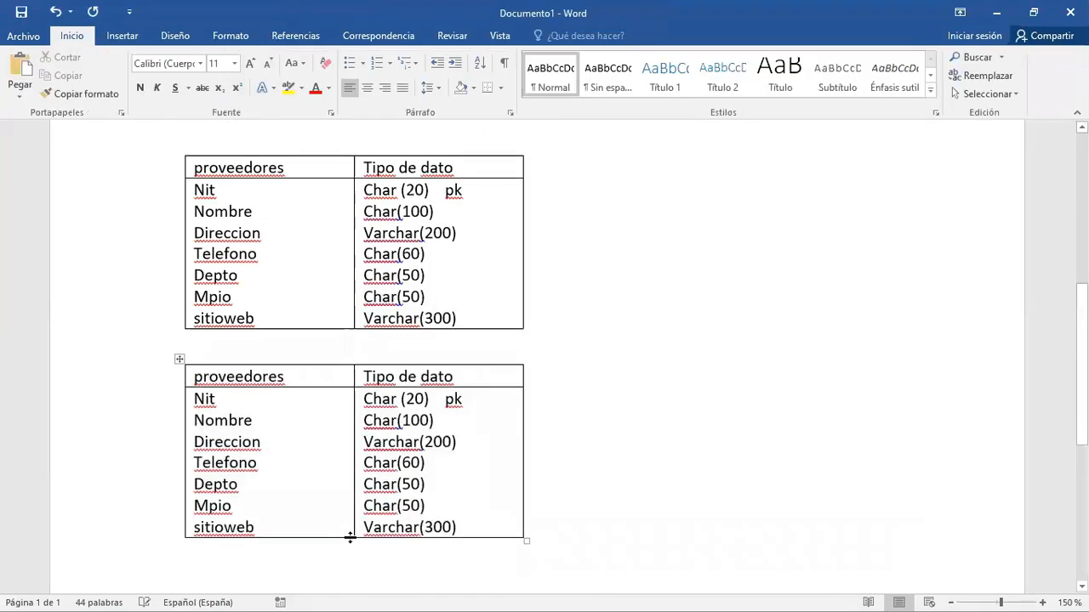
- Retitle the copied table compras and replace its whole attribute list with Numero
drag(308, 375, 189, 377)
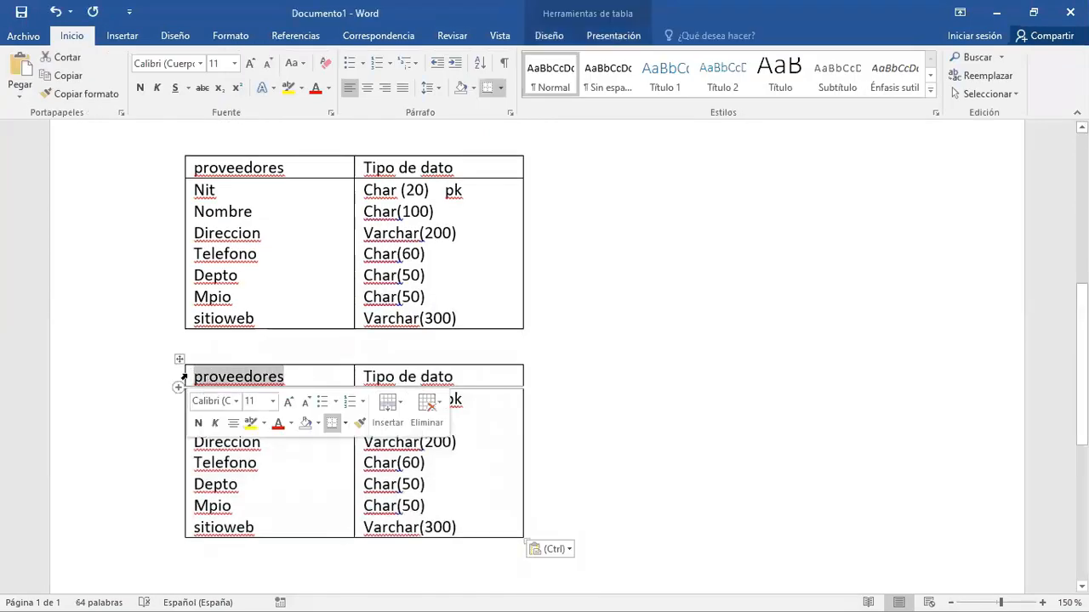
text(compras)
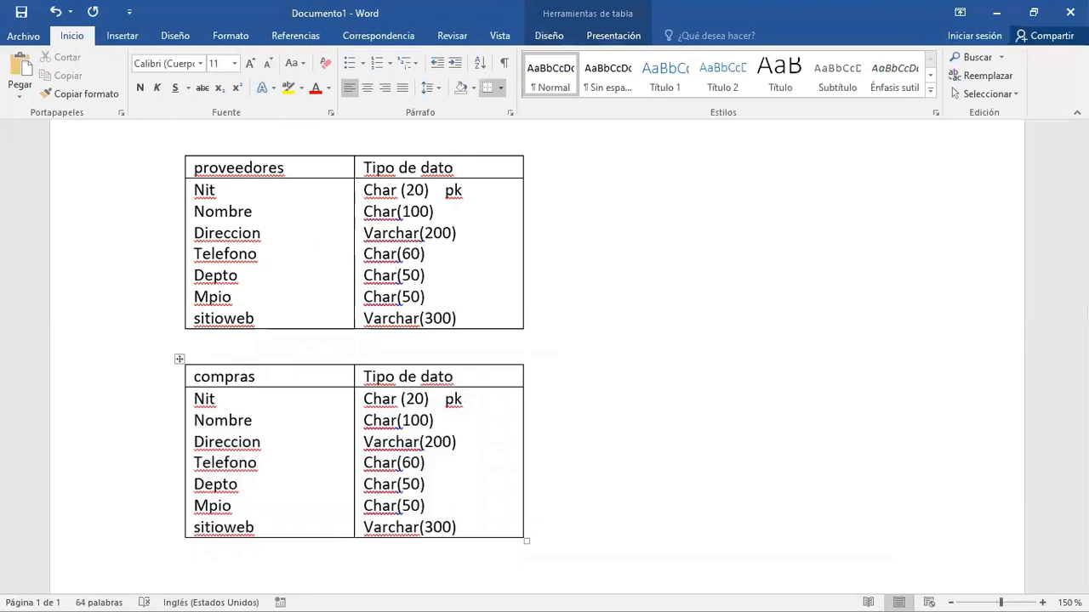
double_click(204, 398)
drag(238, 419, 296, 525)
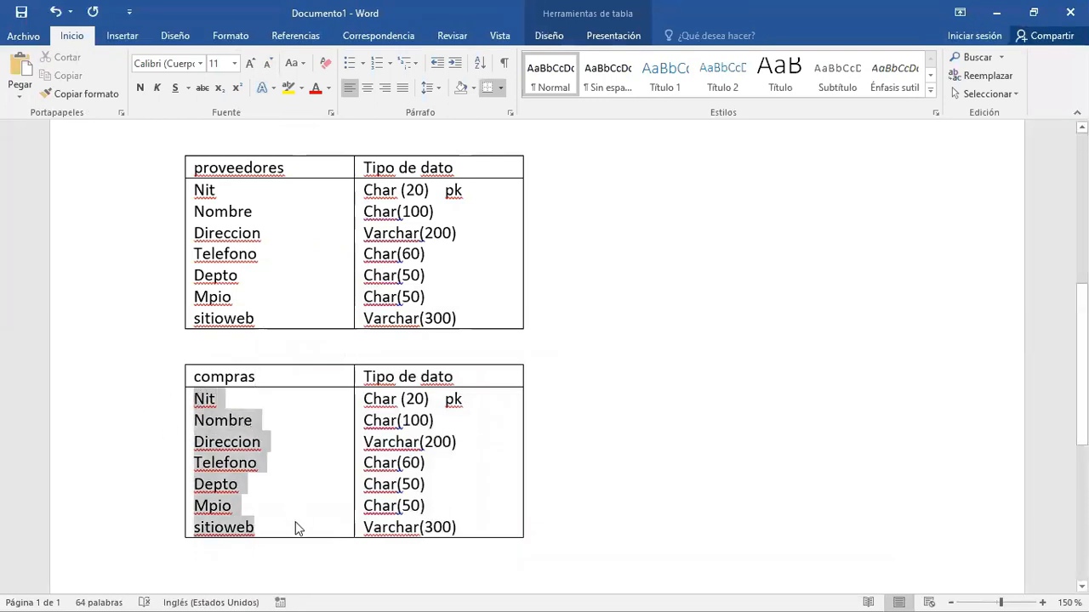
text(numero)
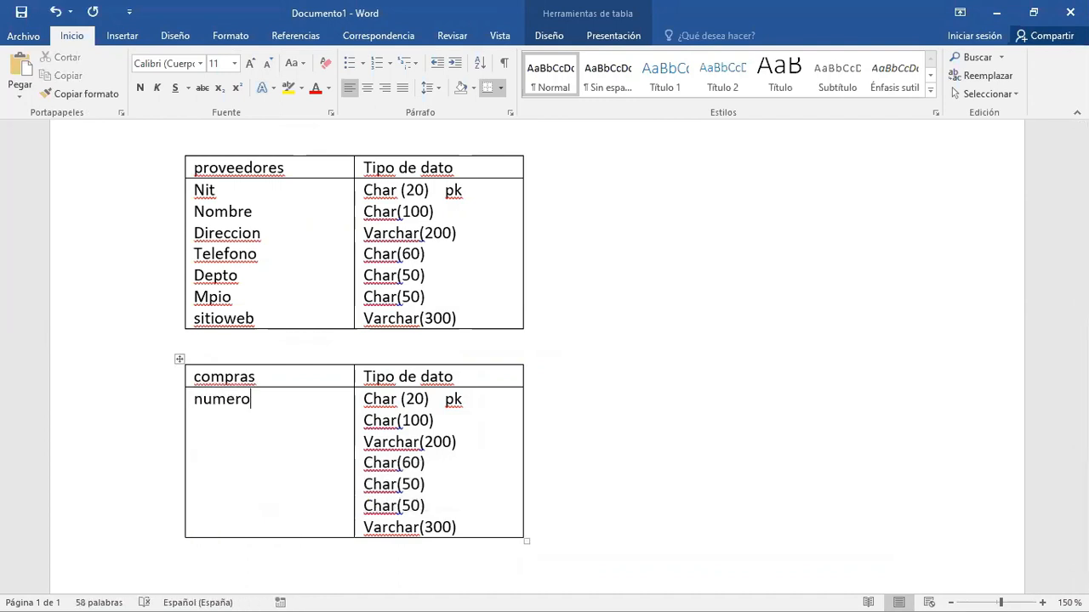
- Set the data type of Numero in the compras table to int, keeping the pk mark
key(Tab)
click(434, 401)
key(BackSpace)
key(BackSpace)
key(BackSpace)
key(BackSpace)
key(BackSpace)
key(BackSpace)
key(BackSpace)
key(BackSpace)
key(BackSpace)
text(int)
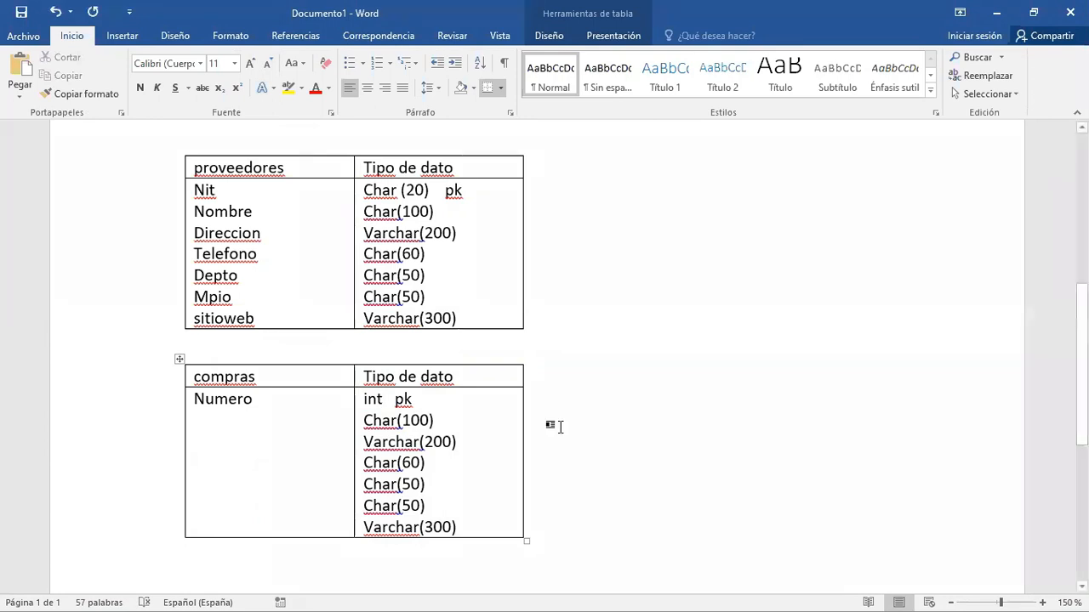
- Add the attributes Fecha and Valortotal below Numero in the compras table
click(258, 423)
key(Return)
text(fecha)
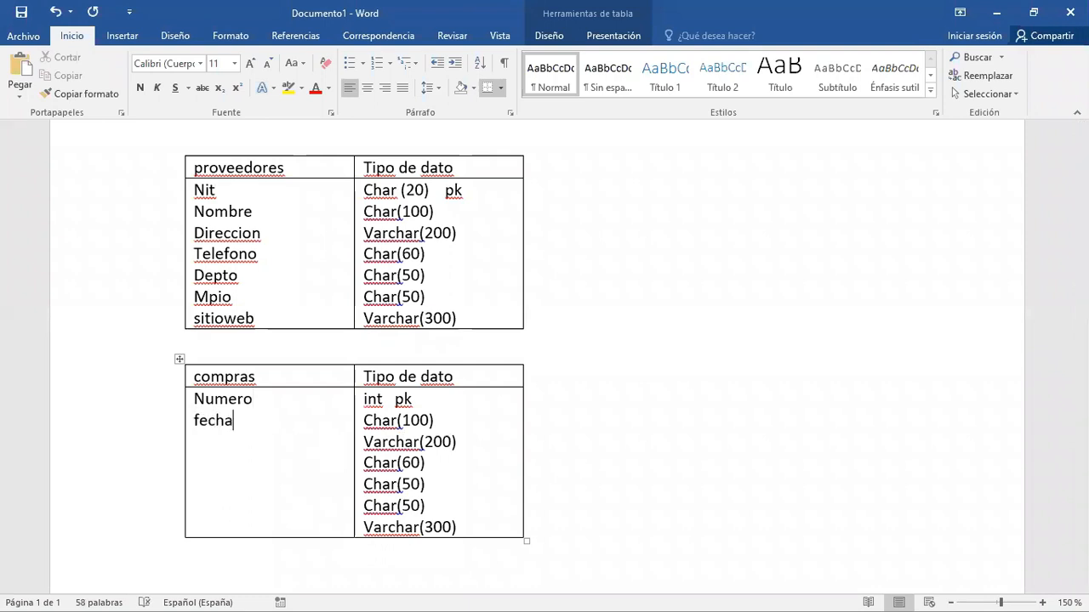
key(Return)
text(valortotal)
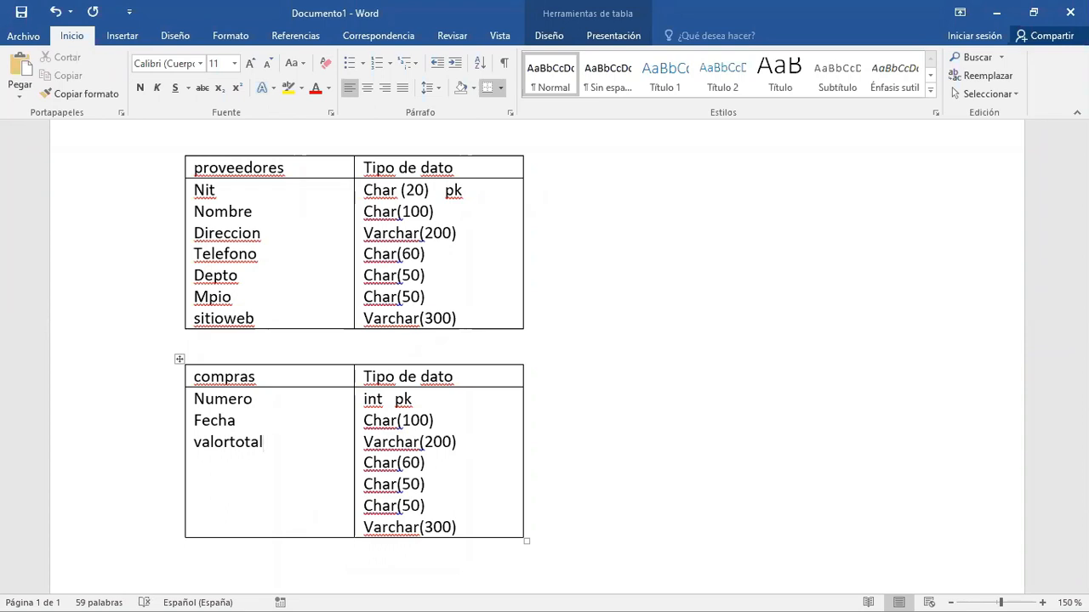
key(Return)
- Insert the attribute hora between Fecha and Valortotal in the compras table
click(258, 424)
key(Return)
text(hora)
key(Down)
key(Right)
key(Right)
key(Right)
key(Right)
key(Right)
key(Right)
key(Return)
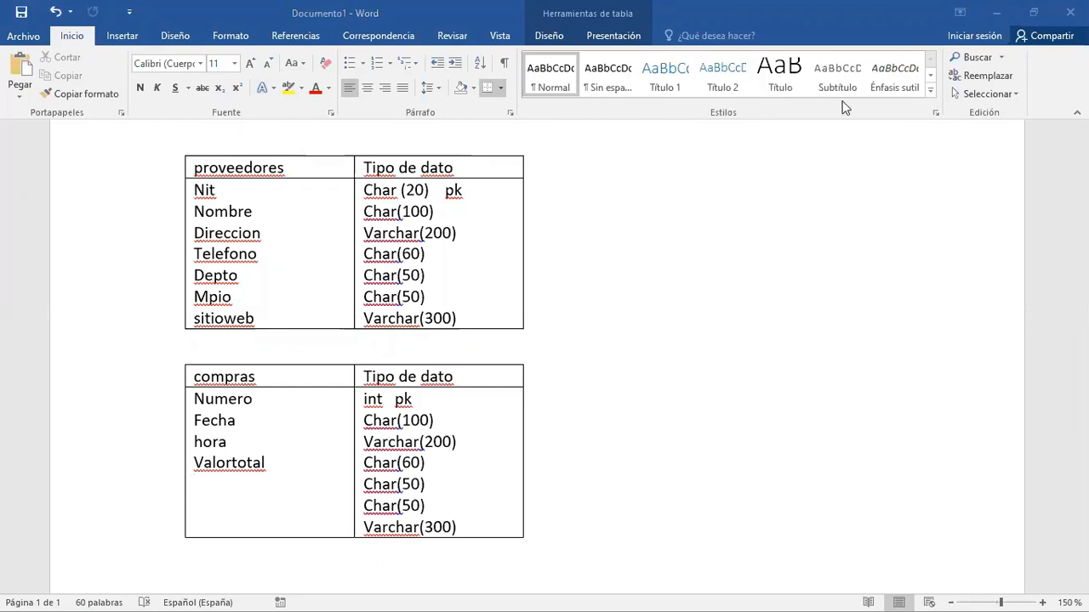
- Add the attribute detalle below Valortotal in the compras table
click(274, 462)
key(Return)
text(detalle)
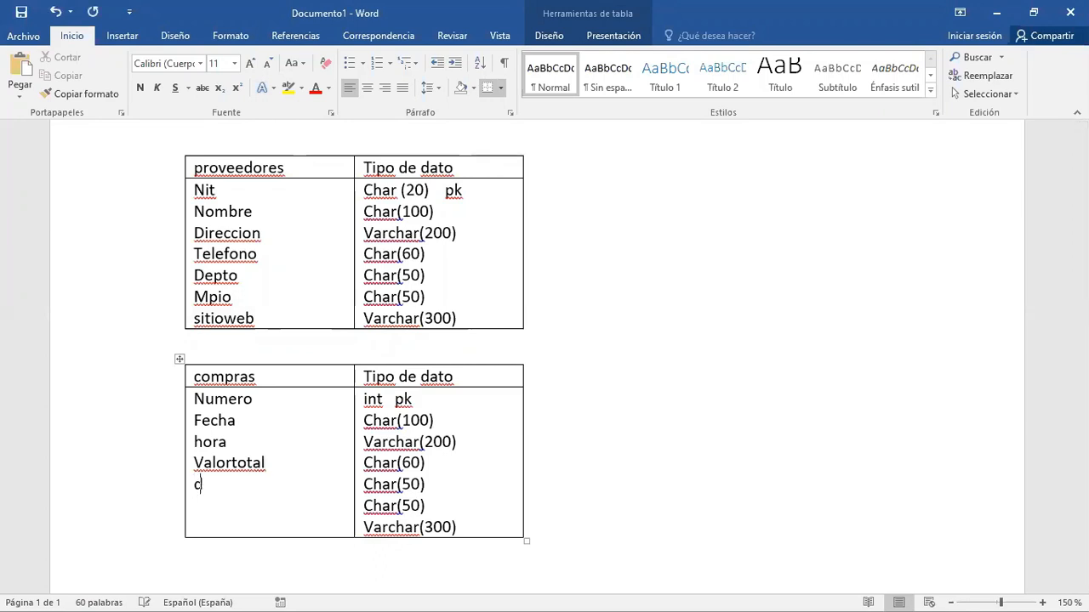
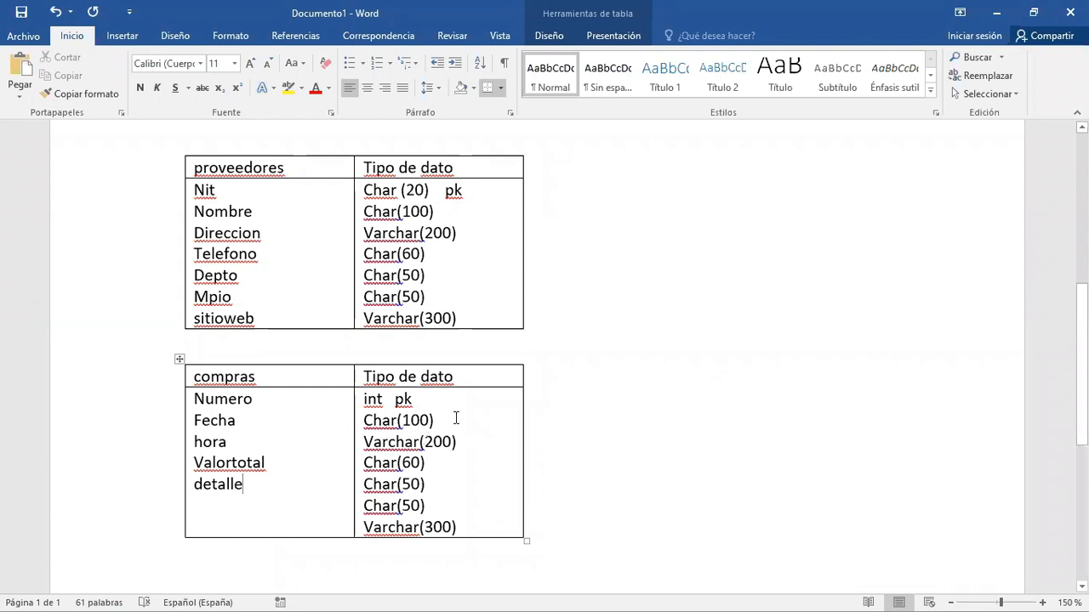
- Set the data types in the compras table to date for Fecha and char(5) for hora
drag(454, 421, 364, 420)
text(date)
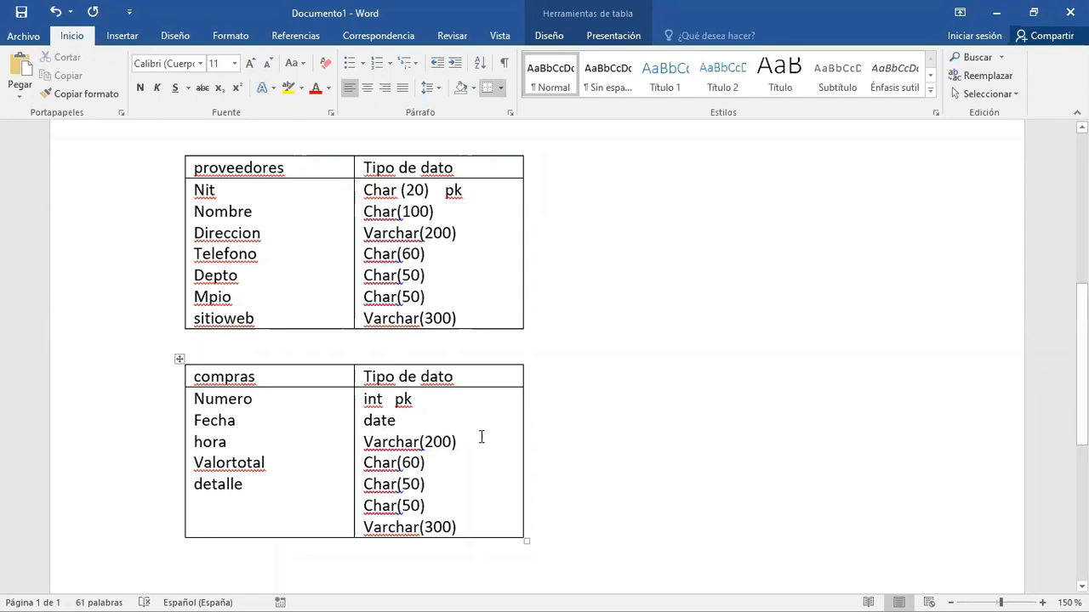
drag(459, 443, 375, 443)
text(cha)
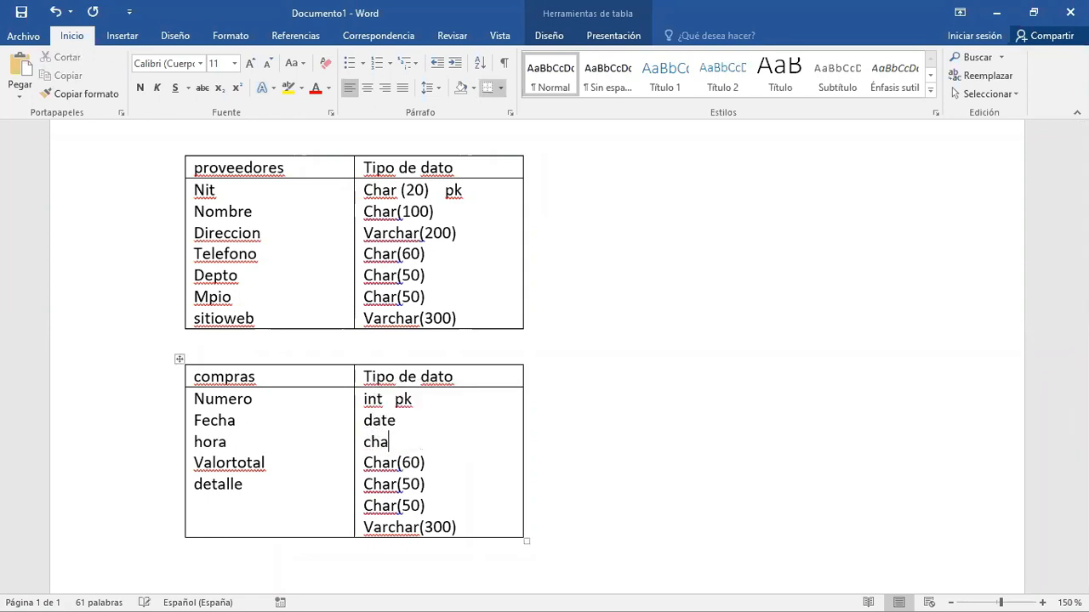
text(r(5))
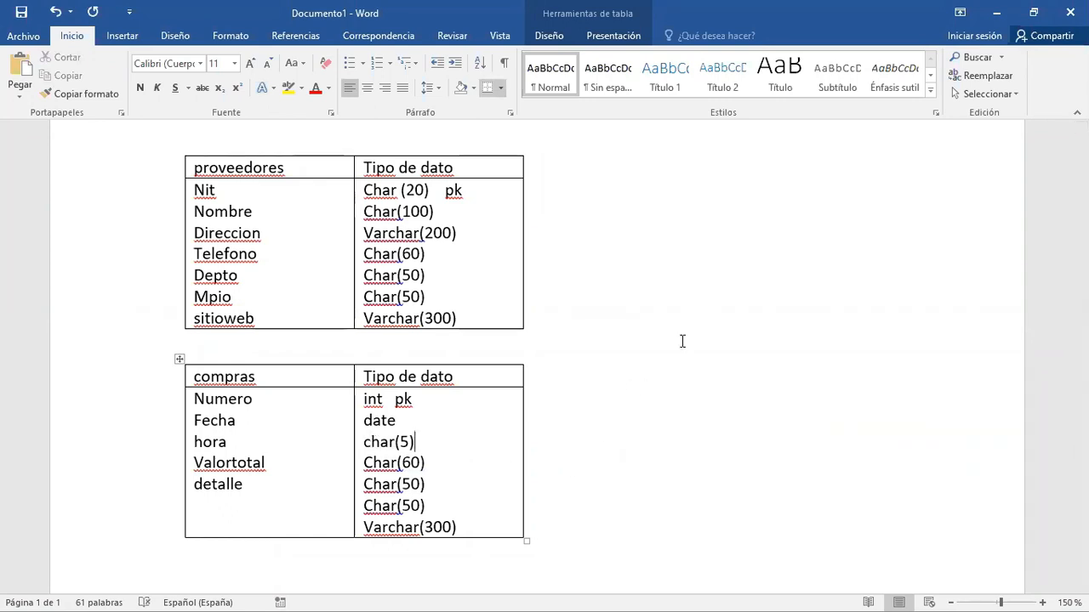
- Set the data type of Valortotal in the compras table to float
click(436, 464)
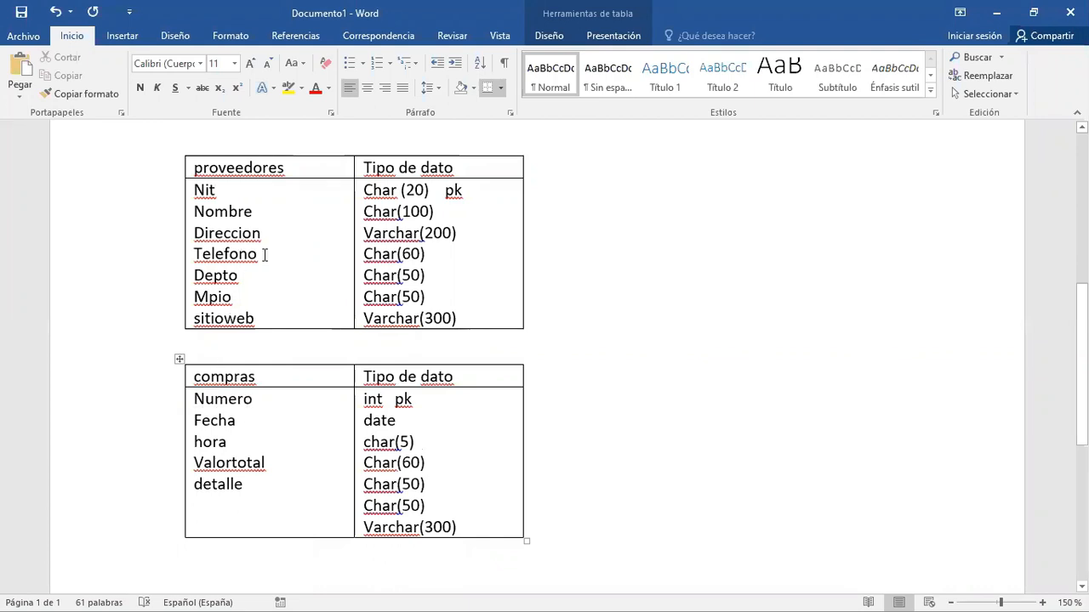
key(BackSpace)
key(BackSpace)
key(BackSpace)
key(BackSpace)
key(BackSpace)
key(BackSpace)
key(BackSpace)
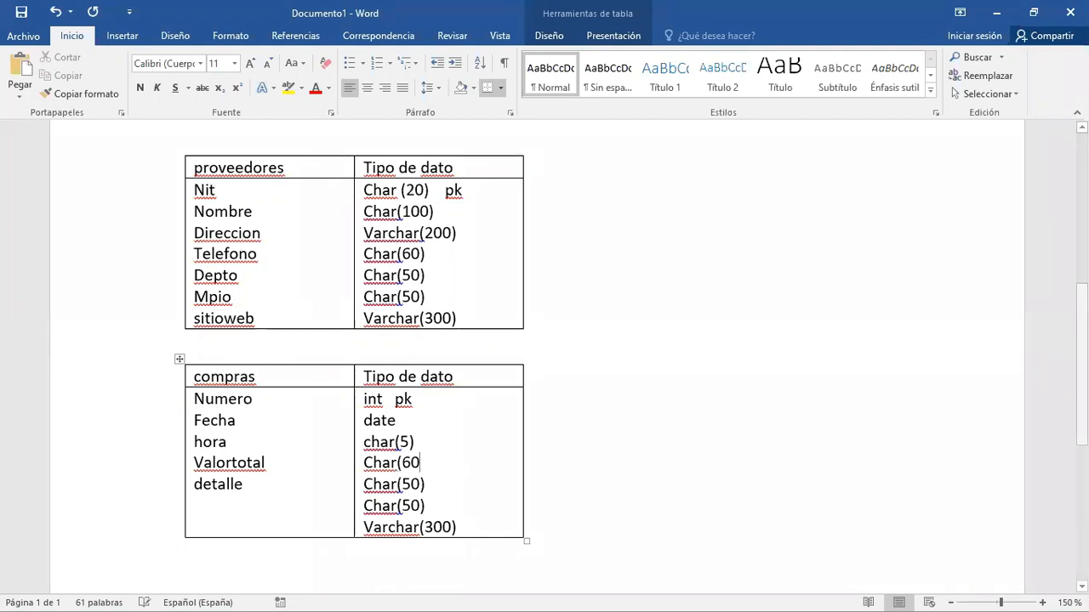
key(BackSpace)
text(flo)
text(t)
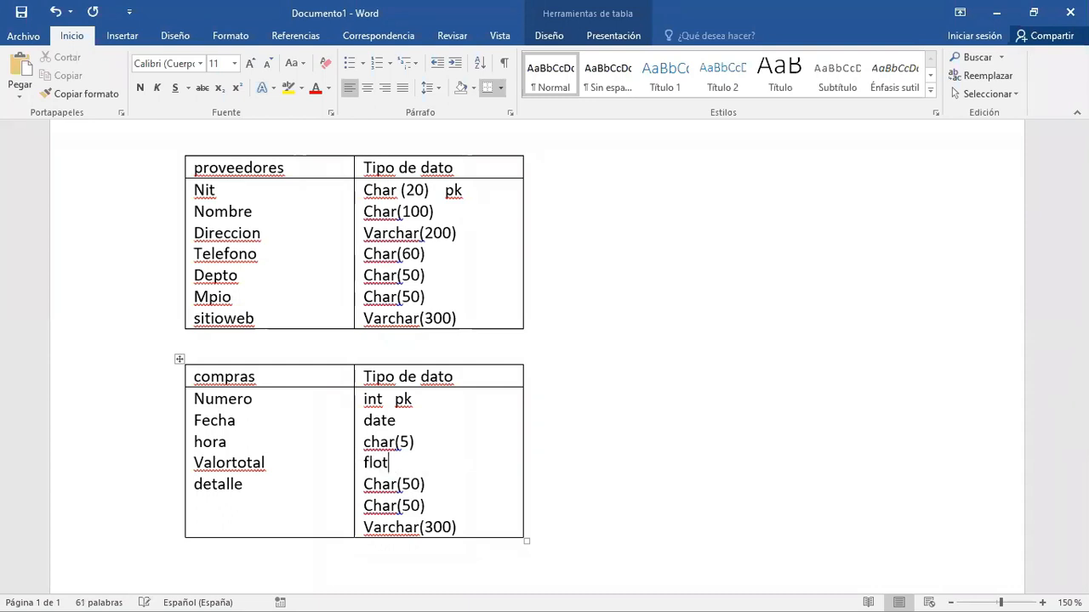
key(BackSpace)
text(at)
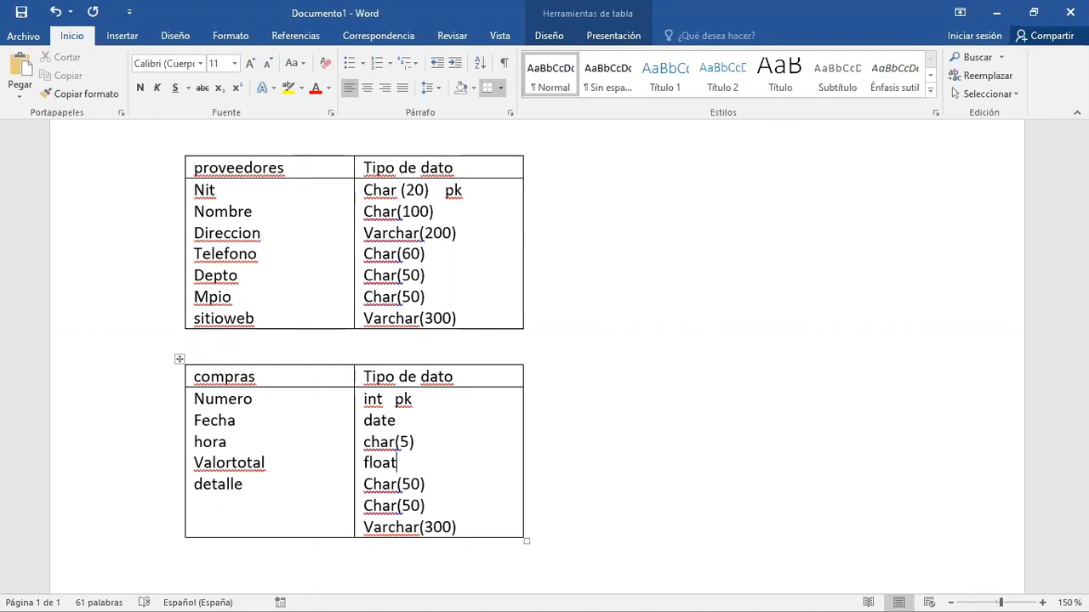
- Change the data type of detalle in the compras table to varchar(500)
key(Down)
key(Left)
key(Left)
key(Left)
key(BackSpace)
text(varc)
key(Right)
key(Right)
key(Right)
key(Right)
key(Right)
key(Right)
text(0)
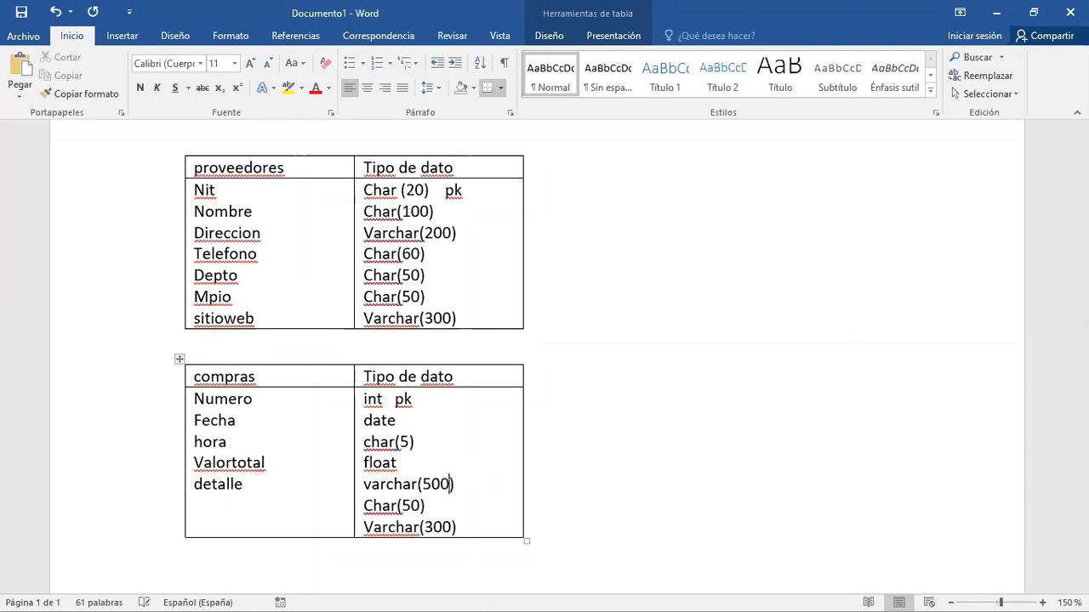
- Delete the leftover data types Char(50) and Varchar(300) below detalle's type in the compras table
key(Right)
key(Right)
key(shift+Down)
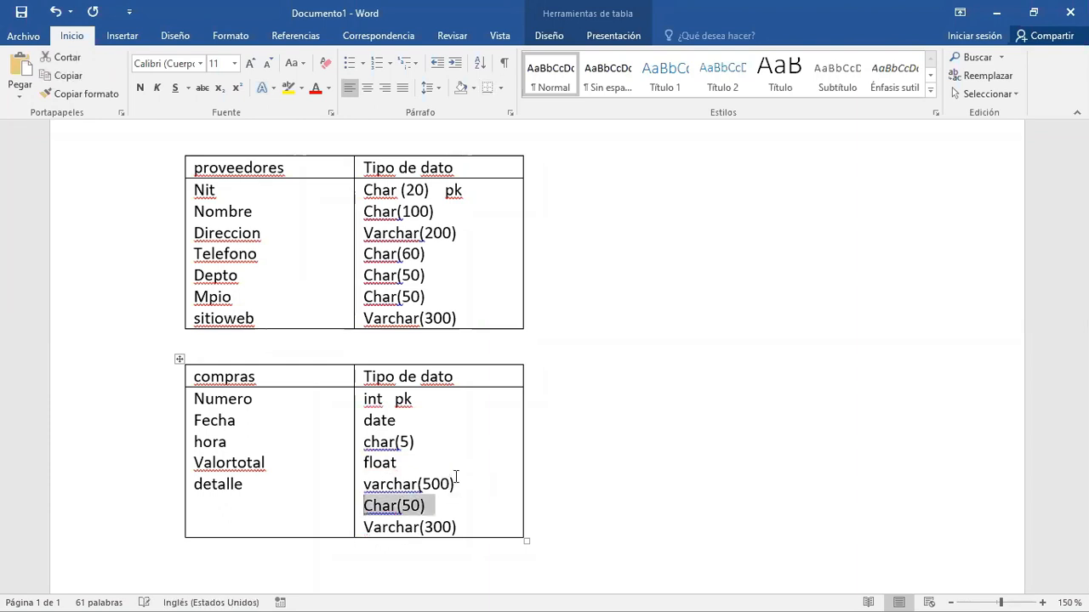
key(shift+Right)
key(shift+Right)
key(shift+Right)
key(shift+Right)
key(shift+Right)
key(shift+Right)
key(shift+Right)
key(shift+Right)
key(shift+Right)
key(shift+Right)
key(shift+Right)
key(shift+Right)
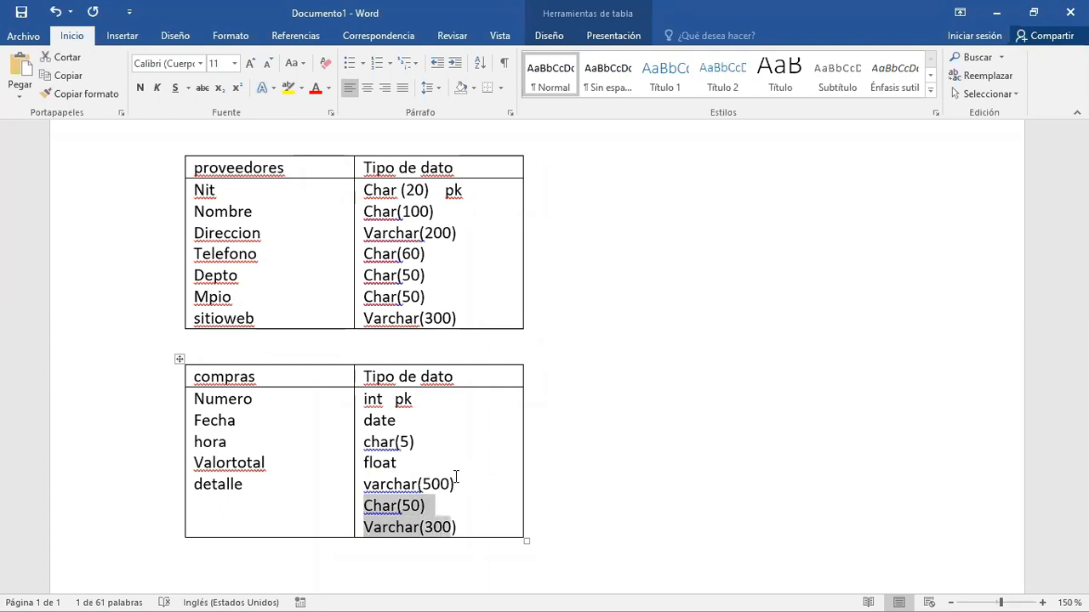
key(Delete)
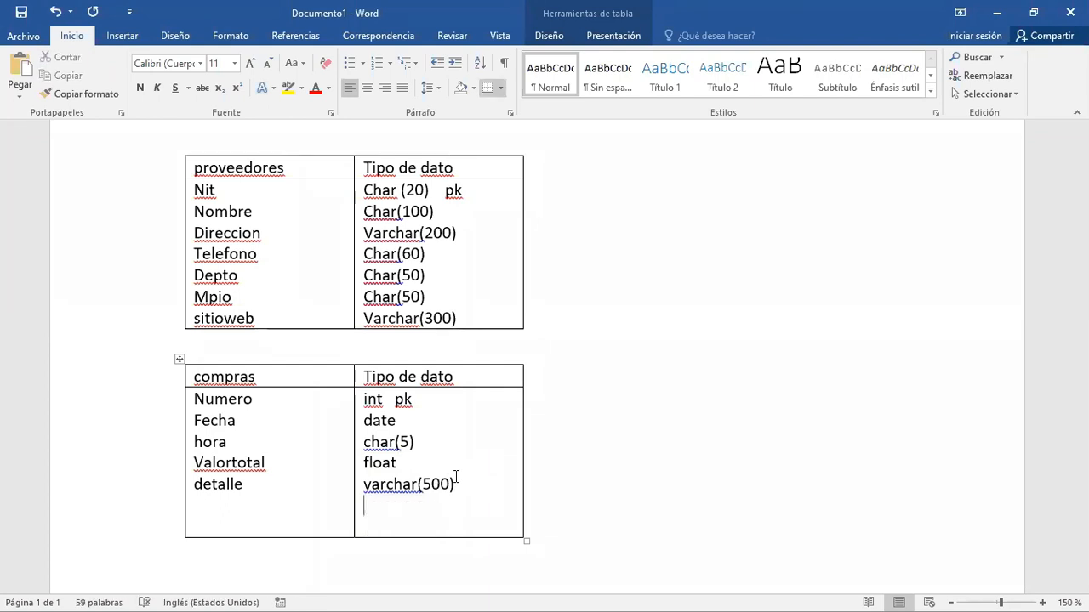
- Add the attribute proveedor below detalle in the compras table
click(234, 513)
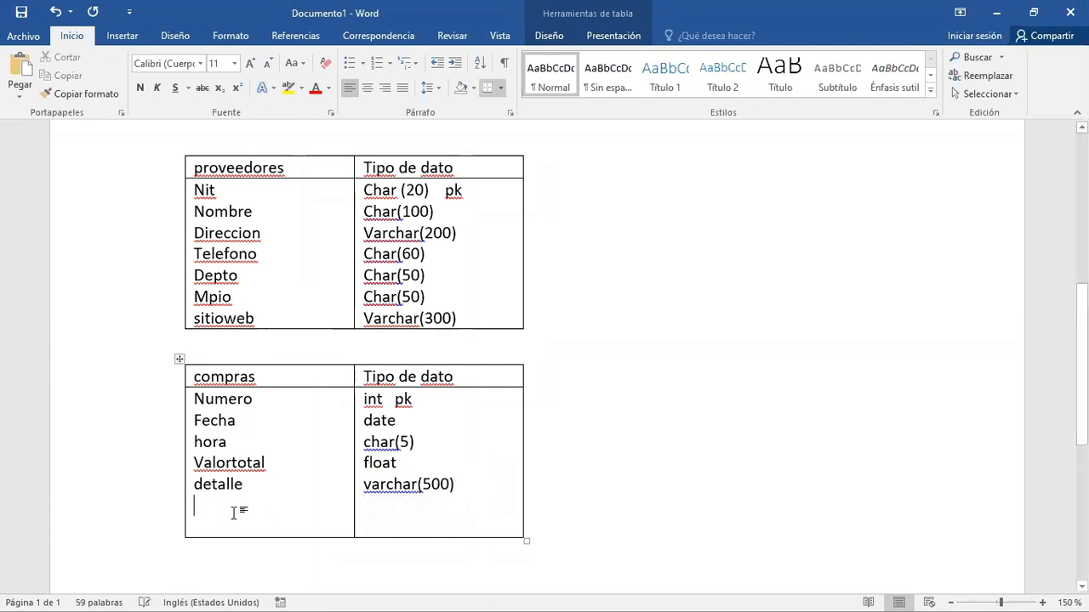
text(proveedor)
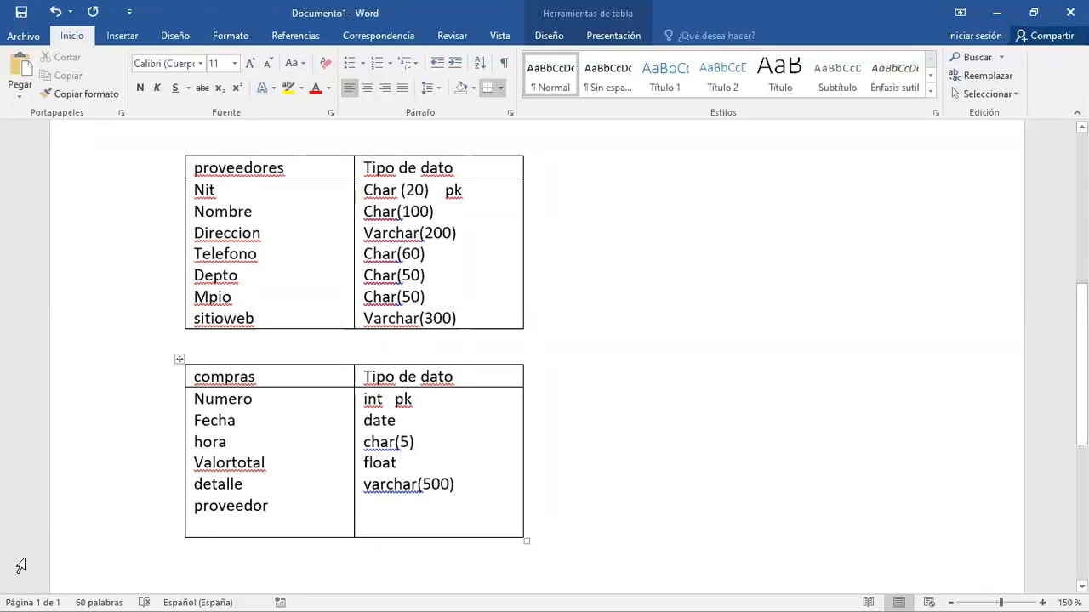
right_click(189, 551)
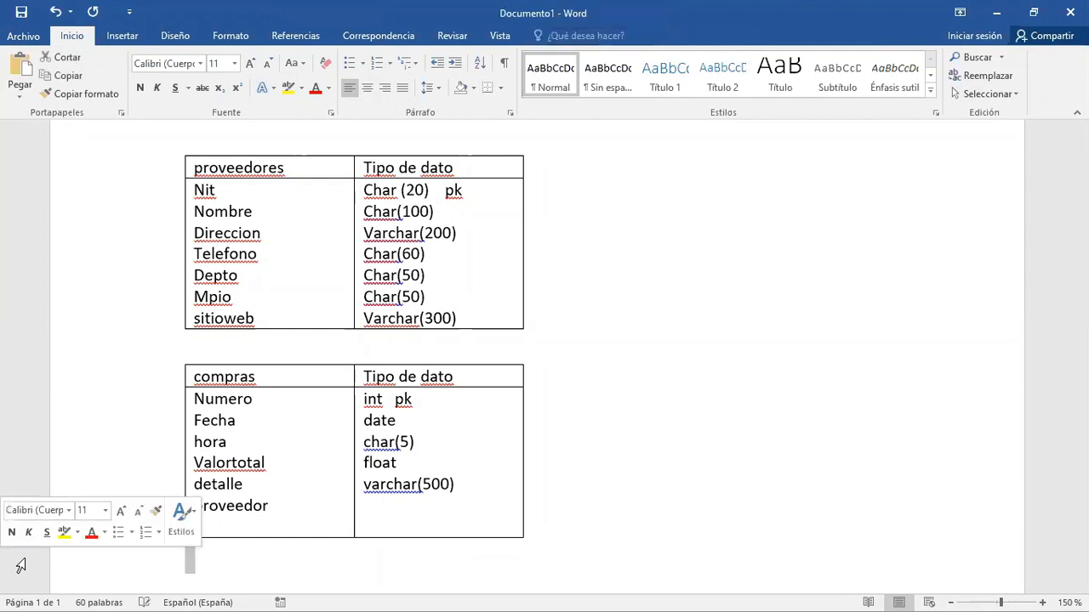
click(305, 562)
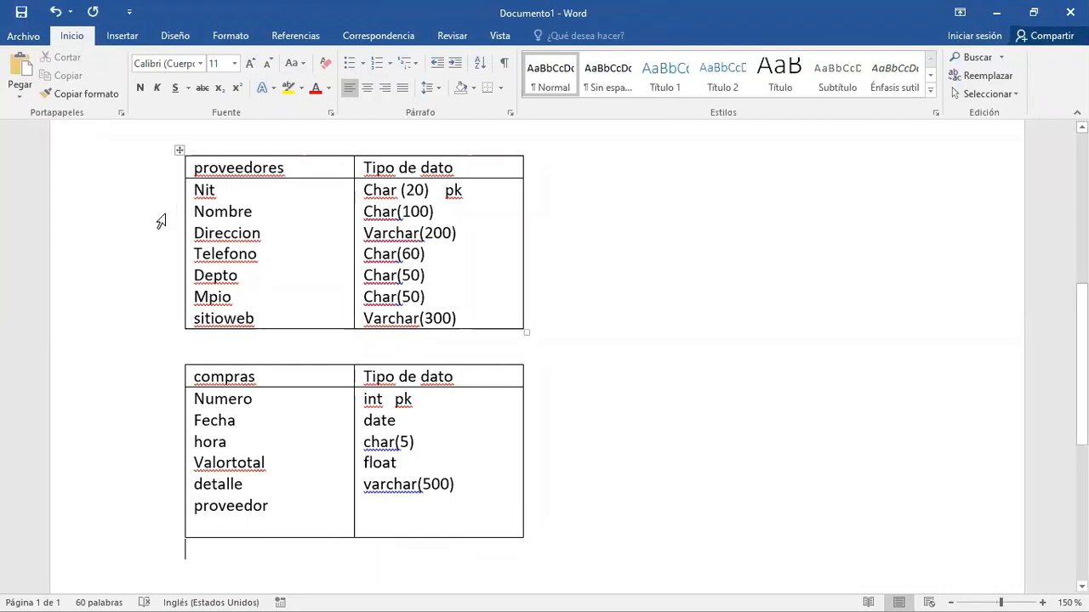
- Copy the attributes Nombre through sitioweb from the proveedores table to below proveedor in the compras table
drag(196, 210, 314, 322)
key(ctrl+c)
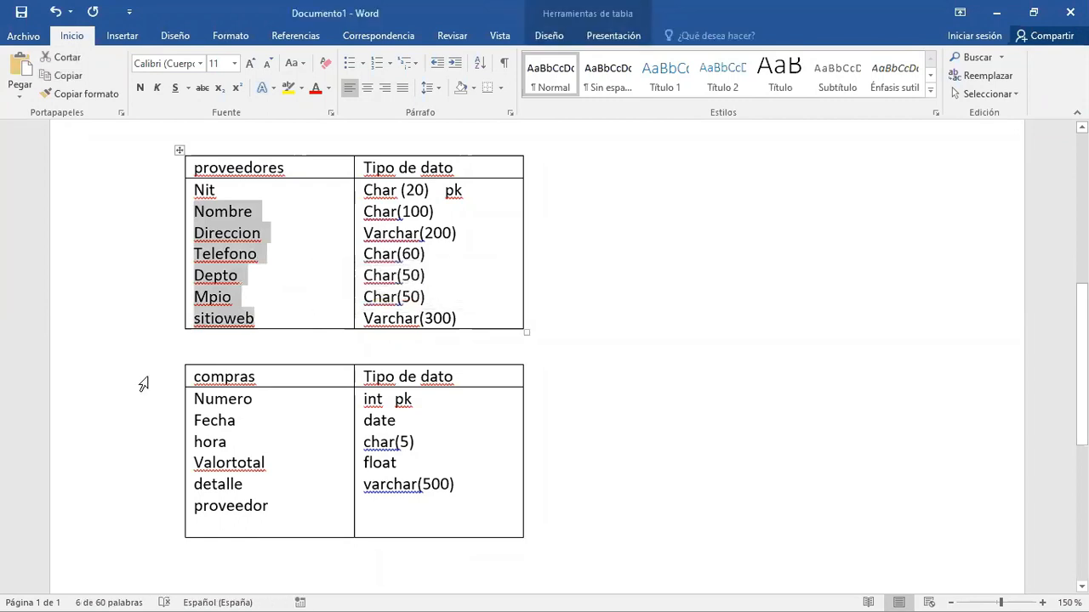
click(221, 522)
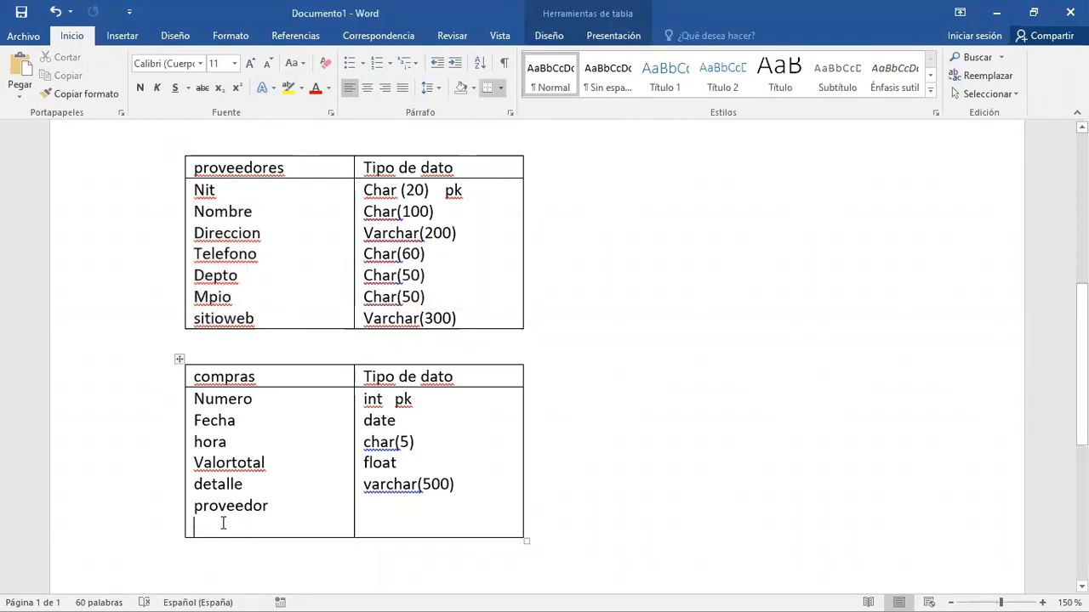
key(ctrl+v)
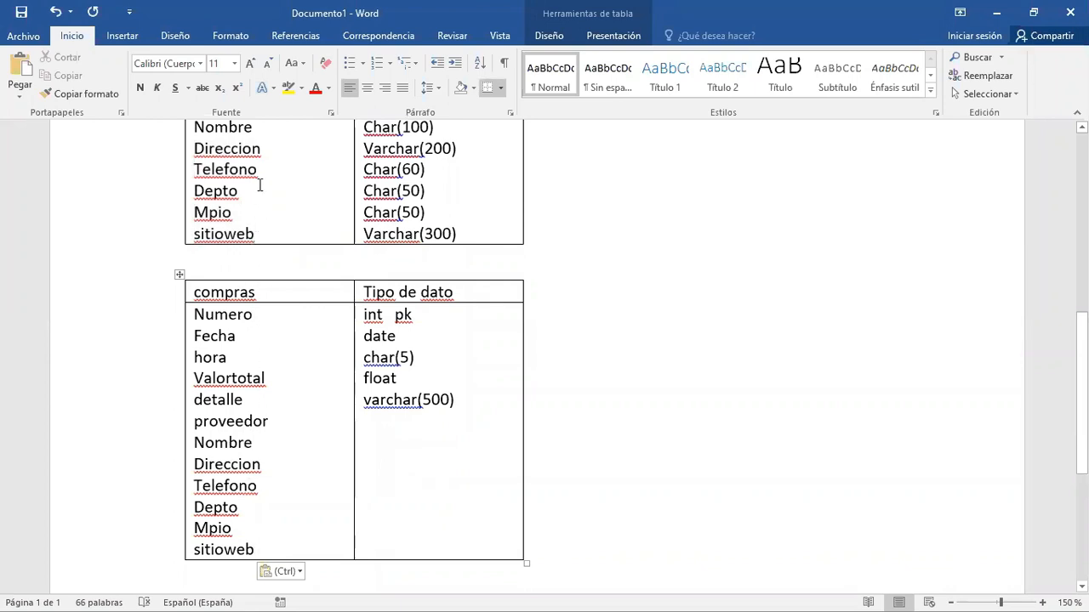
- Highlight the Nit attribute and its pk mark in the proveedores table in yellow
scroll(259, 184, up, 1)
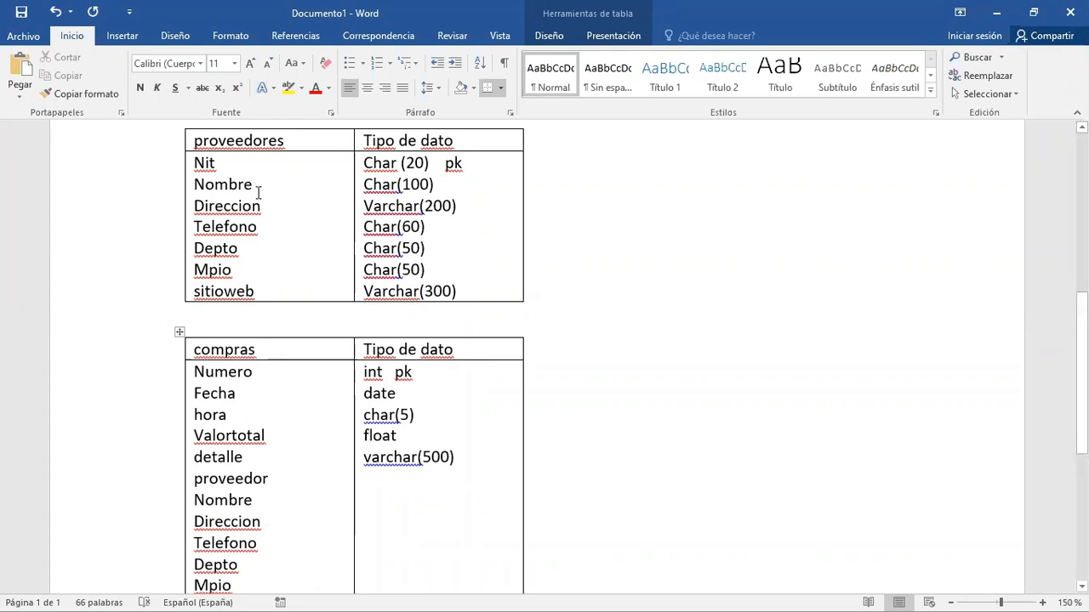
drag(233, 162, 178, 159)
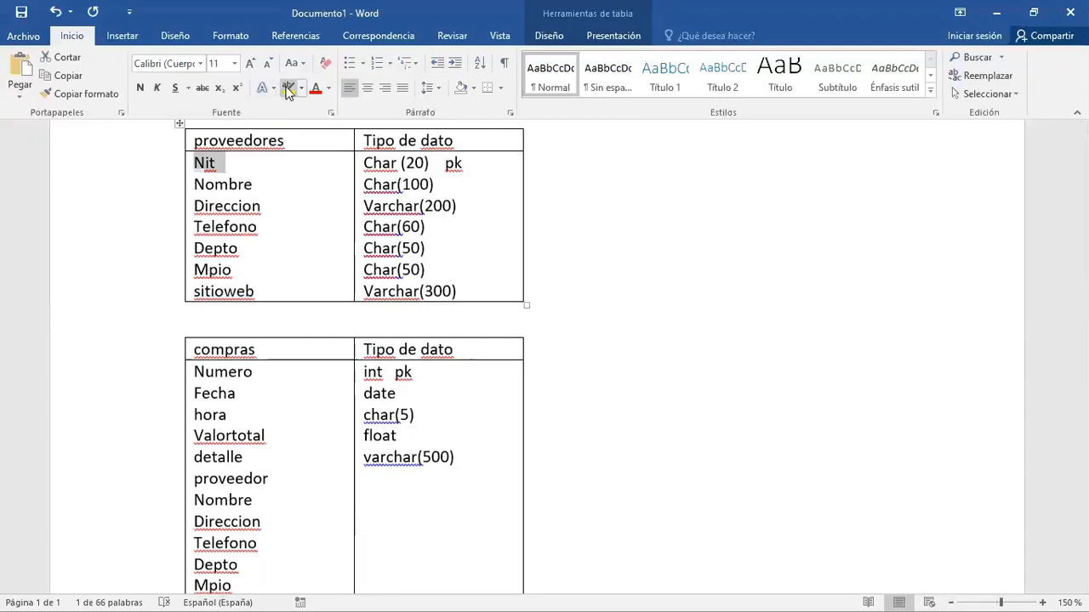
click(287, 89)
drag(471, 163, 443, 164)
click(293, 91)
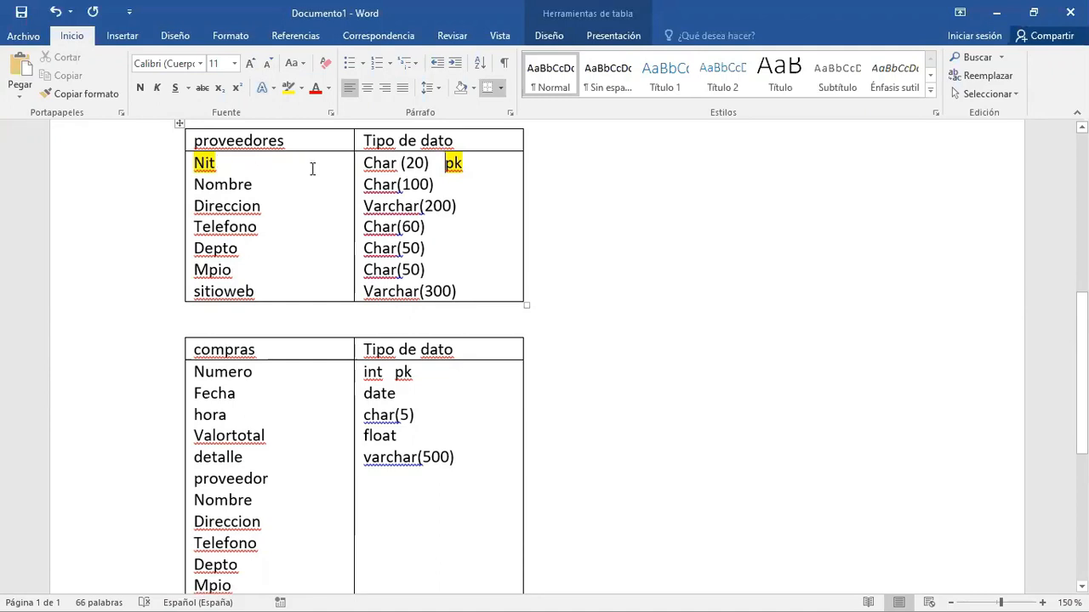
click(265, 189)
- Delete the copied attributes Nombre through sitioweb from the compras table
drag(195, 498, 255, 580)
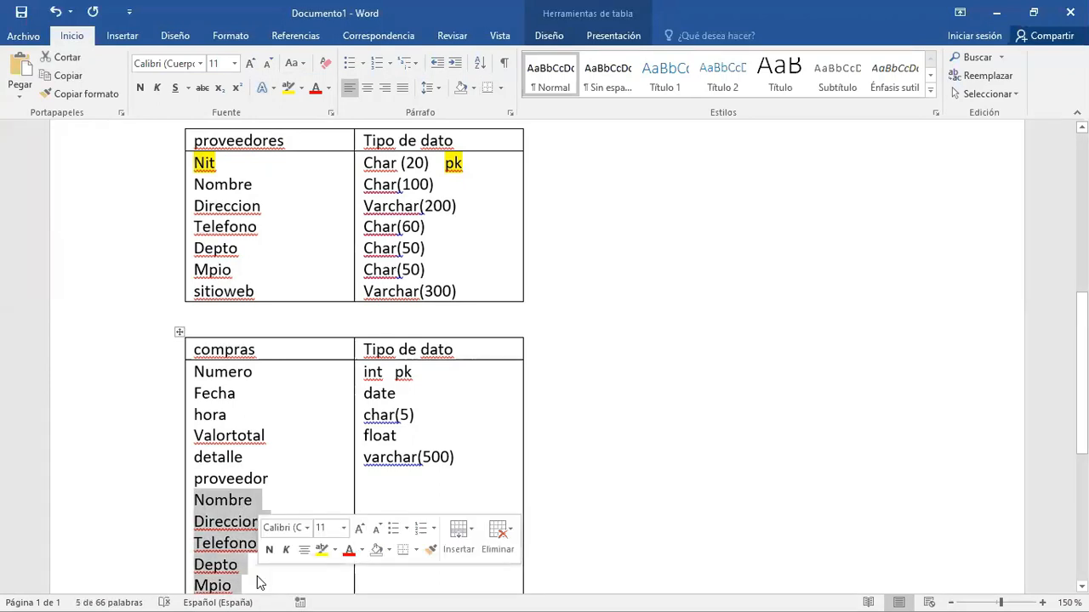
key(Delete)
key(Delete)
key(Delete)
key(Delete)
key(Delete)
key(Delete)
key(Delete)
key(Delete)
key(Delete)
- Rename the proveedor attribute in the compras table as nitproveedor
key(Up)
text(nit)
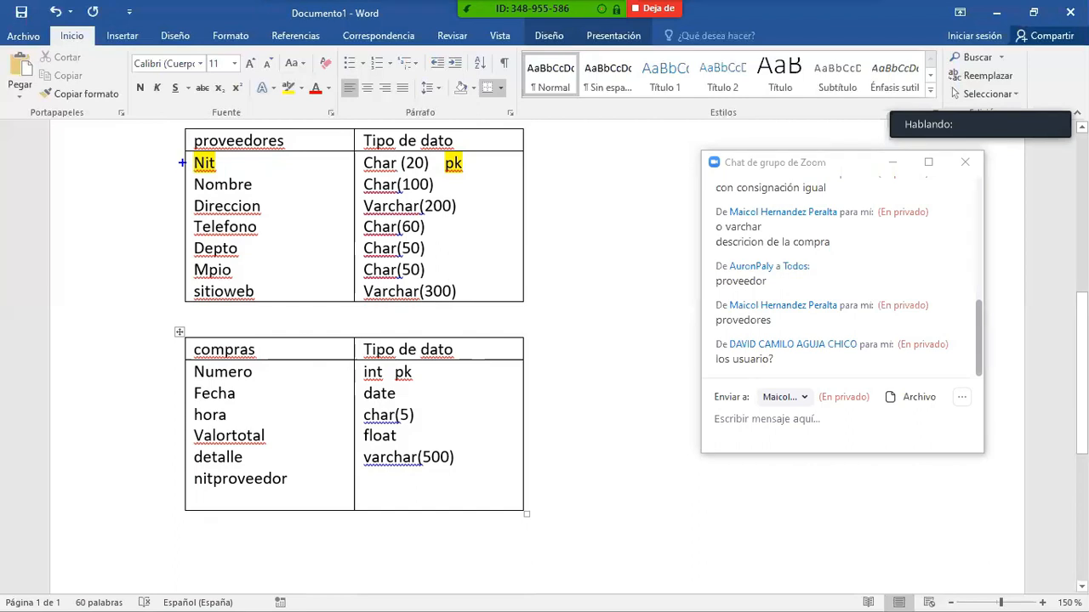
- Draw a blue on-screen arrow from Nit in proveedores to nitproveedor in compras and underline nitproveedor
drag(183, 162, 166, 159)
drag(159, 196, 163, 473)
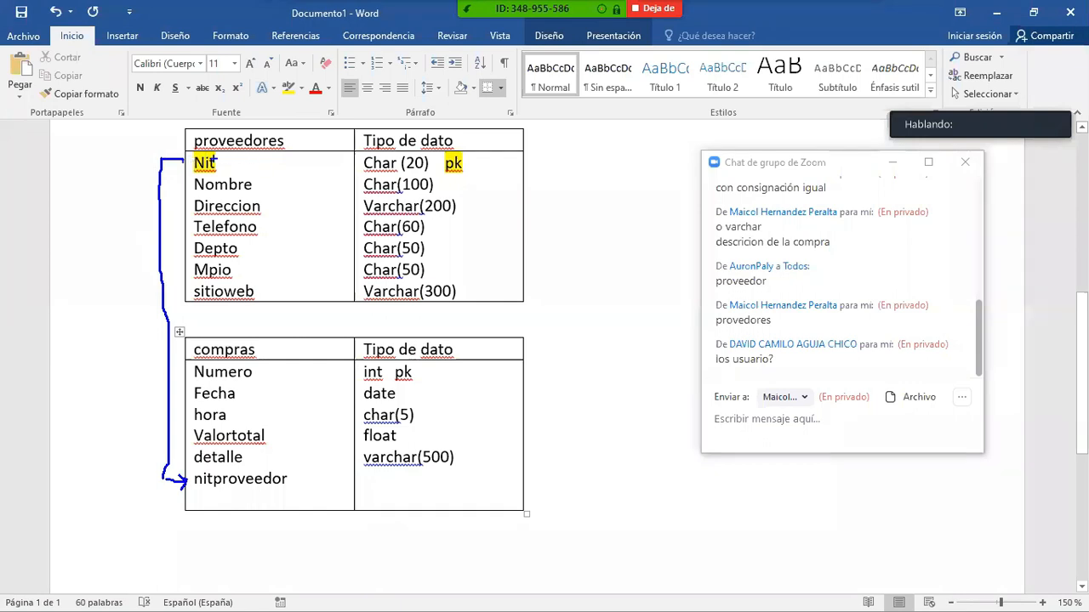
drag(194, 489, 286, 490)
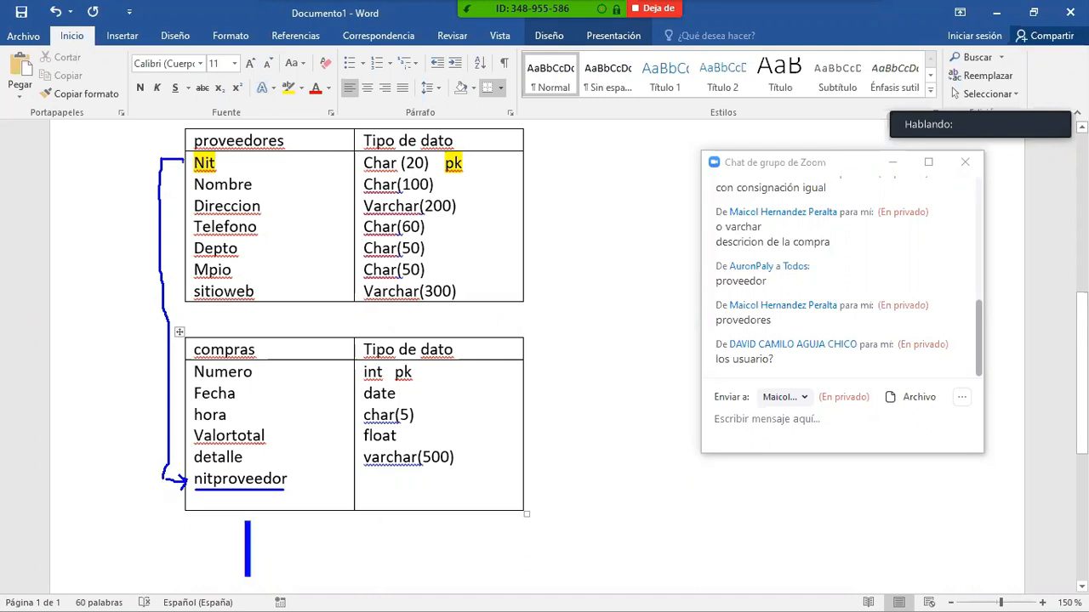
- Write the on-screen annotation "llave foranea foreign key" below the compras table, then clear the annotations
text(llave foran)
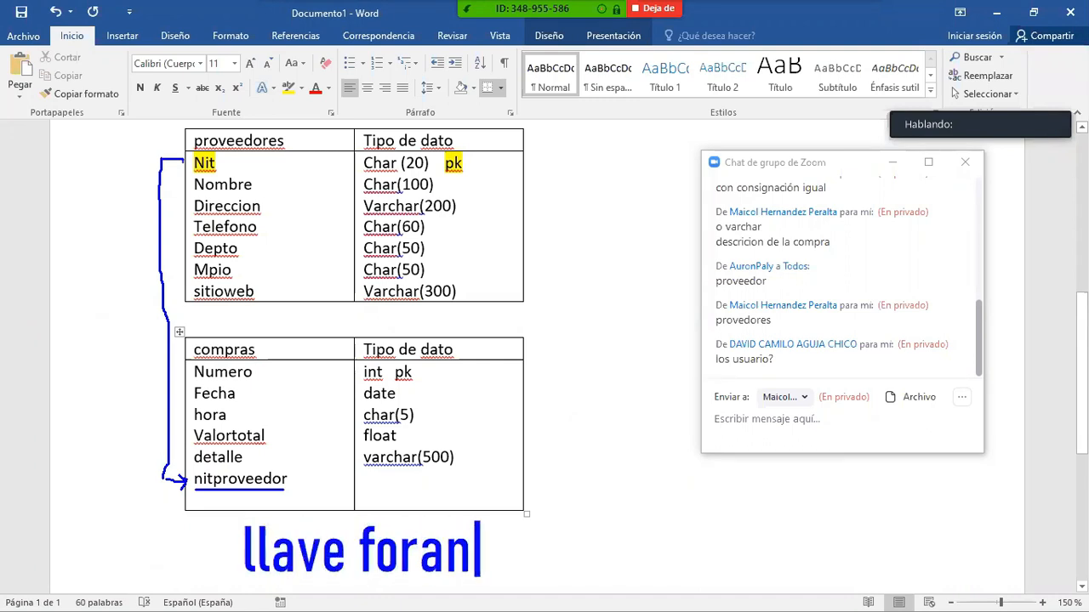
text(ea   )
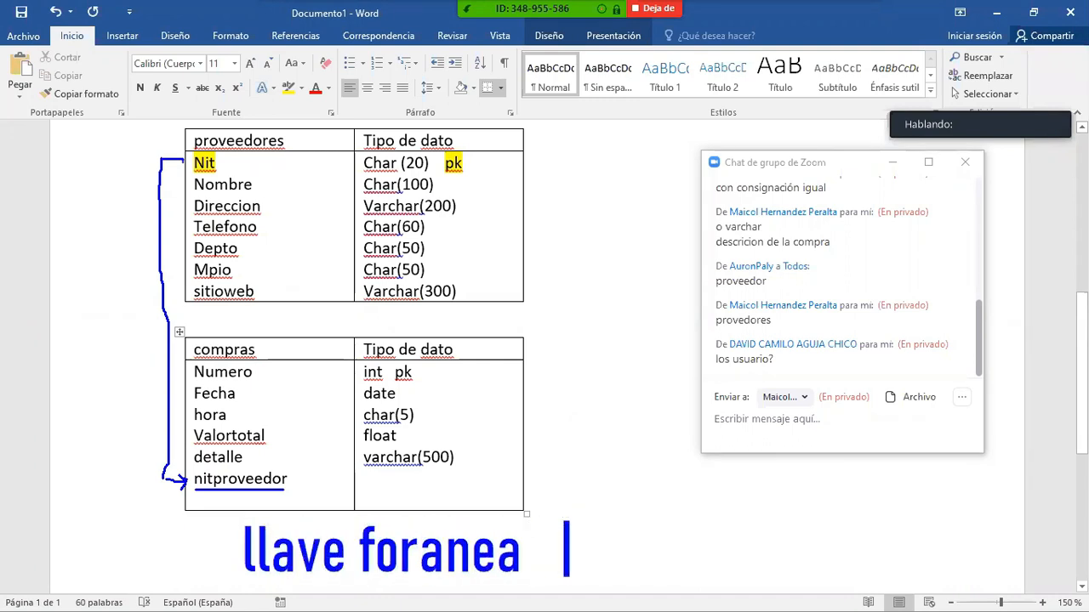
text(foreign )
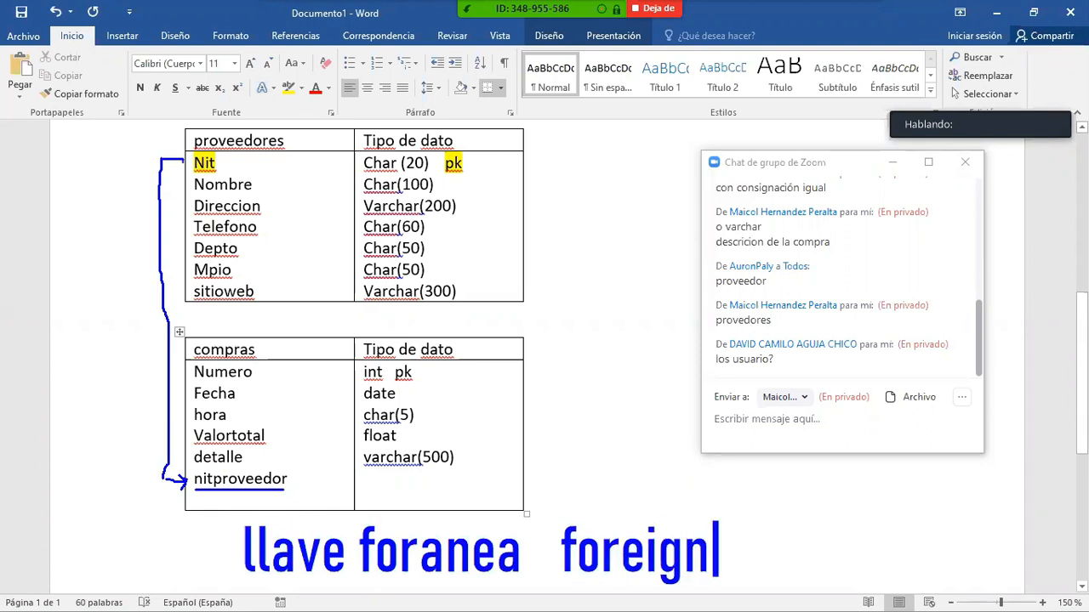
text(key)
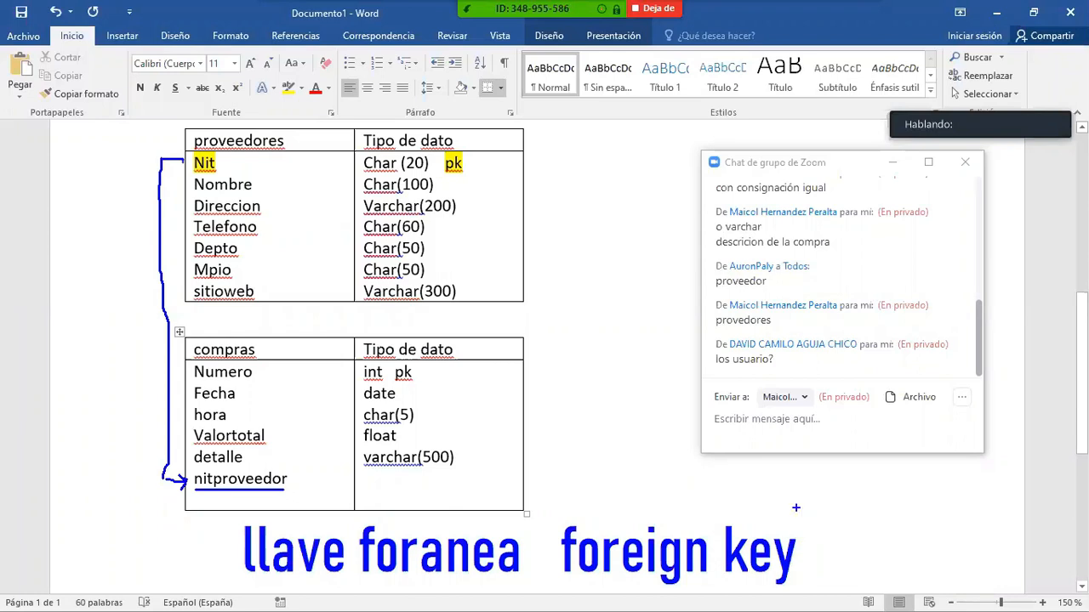
key(Escape)
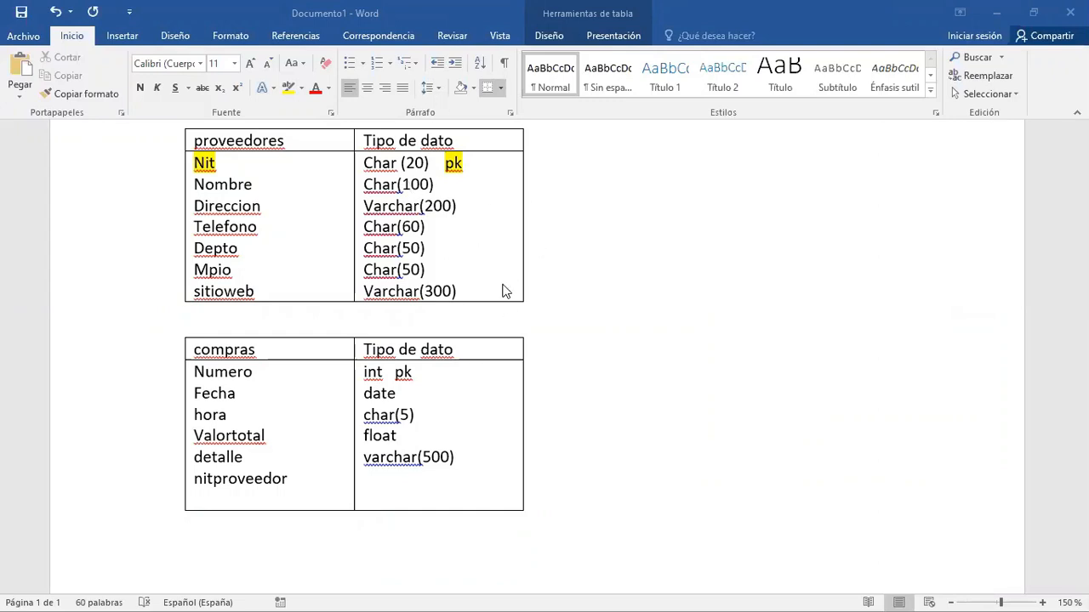
- Switch to the Ejercicio 2 Modelado de Bases de Datos document and select "usuarios del sistema" in the user login requirement
key(alt+Tab)
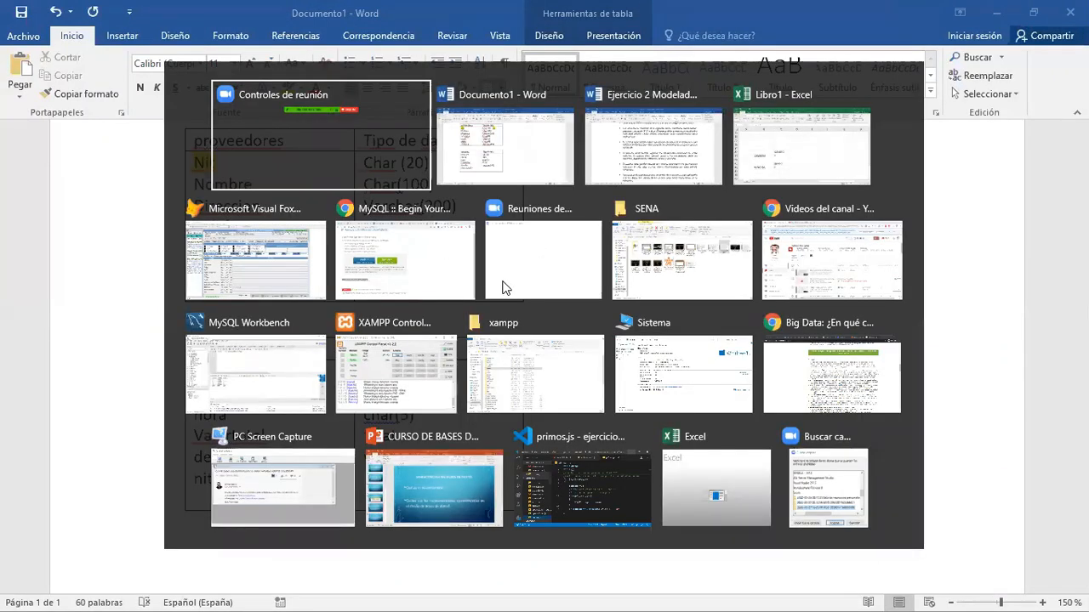
key(Tab)
key(Tab)
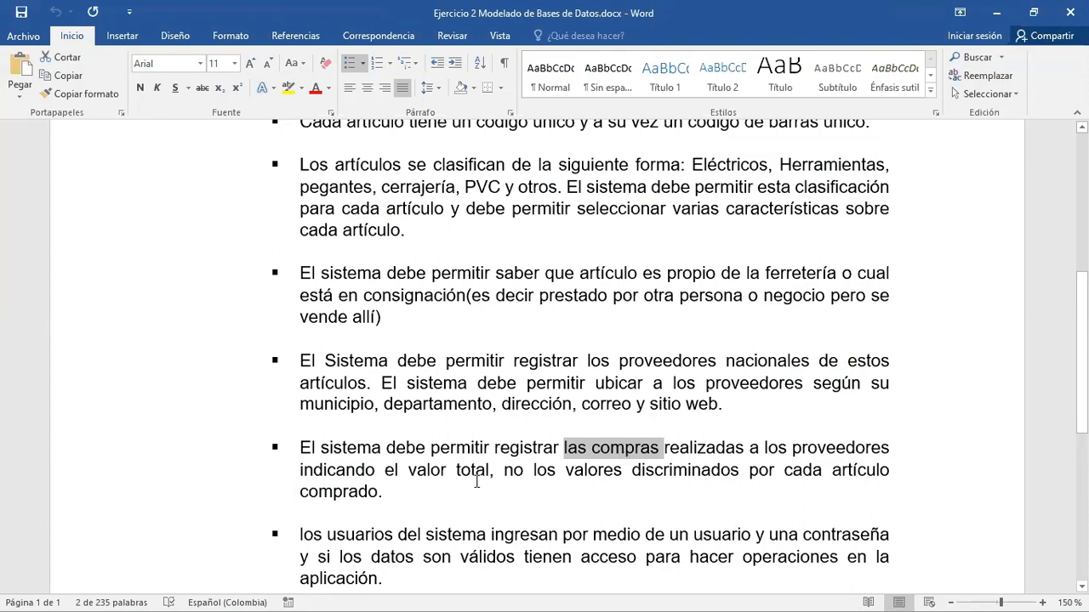
scroll(448, 487, down, 2)
scroll(448, 487, down, 1)
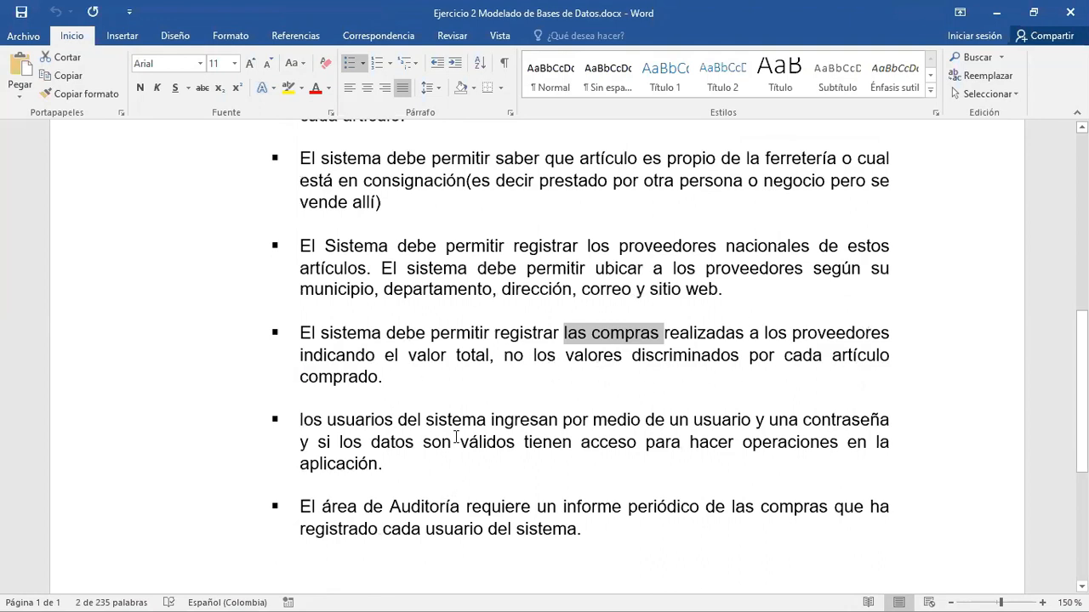
scroll(414, 466, down, 1)
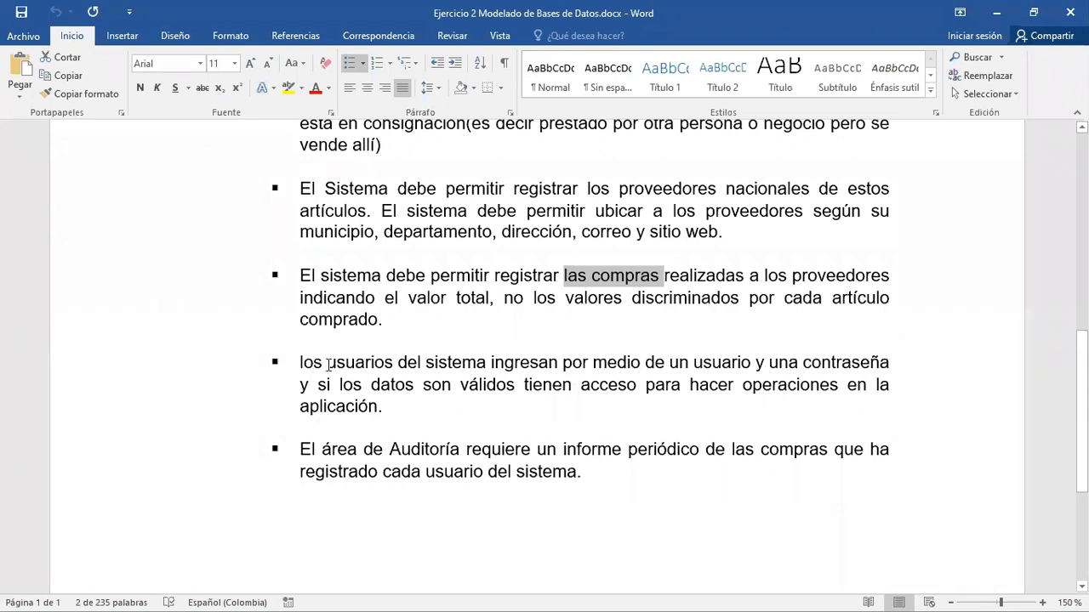
drag(329, 364, 470, 362)
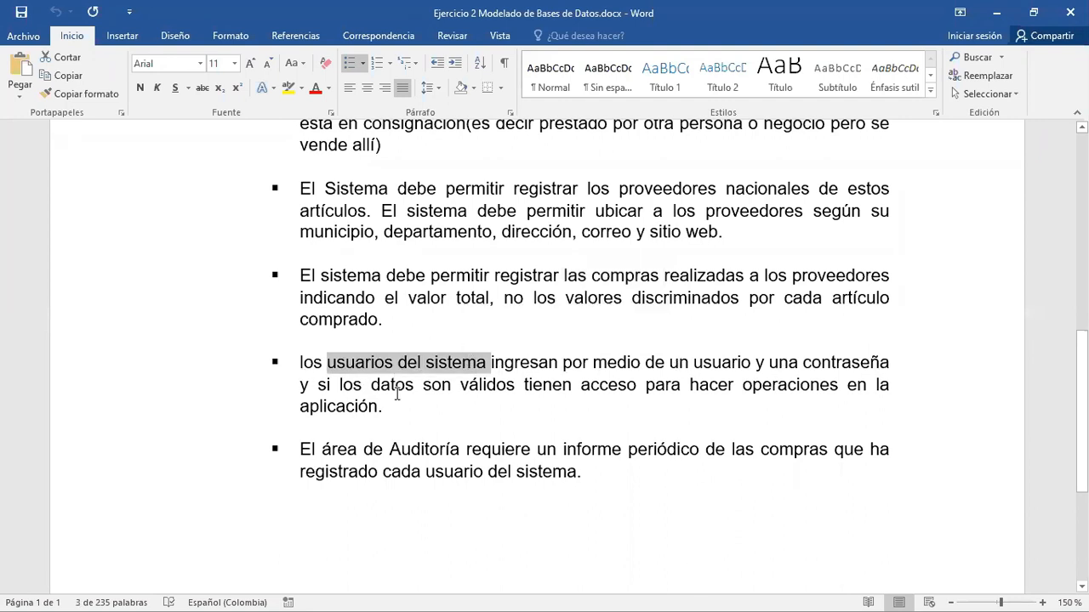
- Review the requirements on articles, suppliers, purchases and system users, with "usuarios del sistema" selected
click(959, 8)
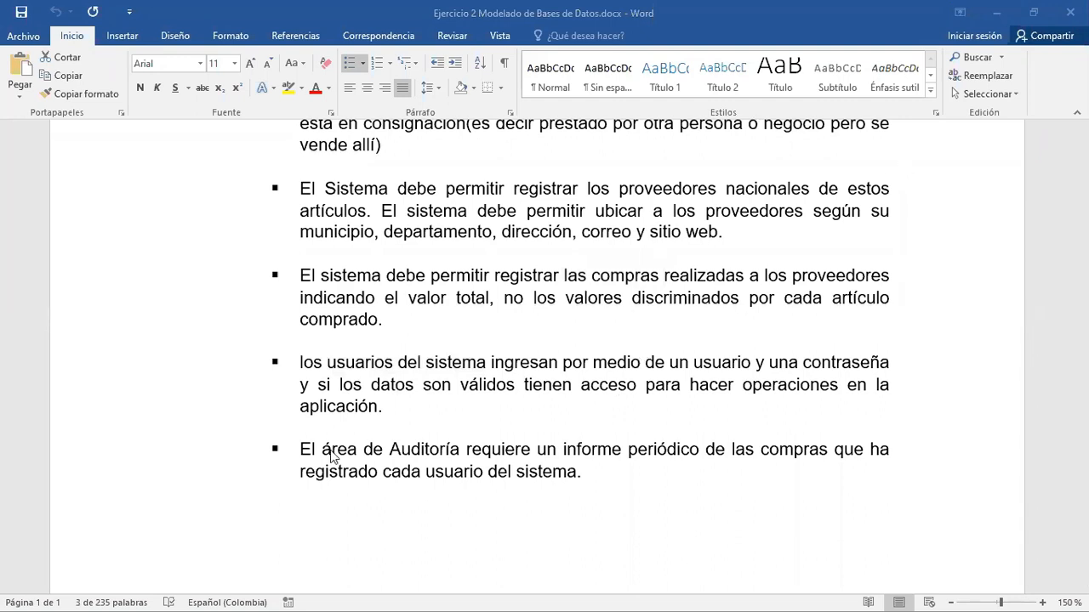
click(315, 361)
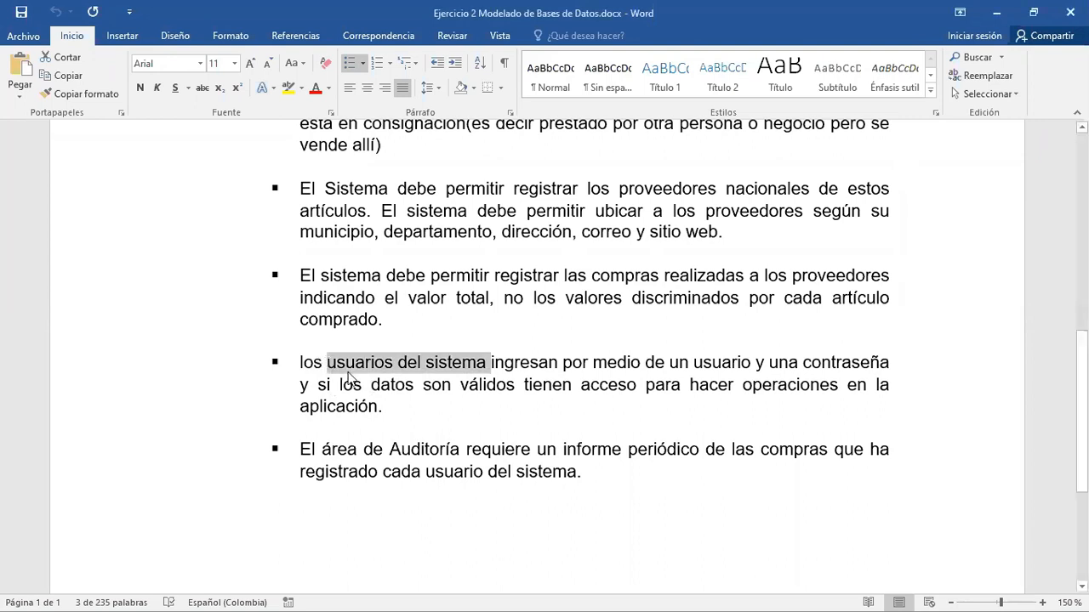
scroll(579, 263, up, 2)
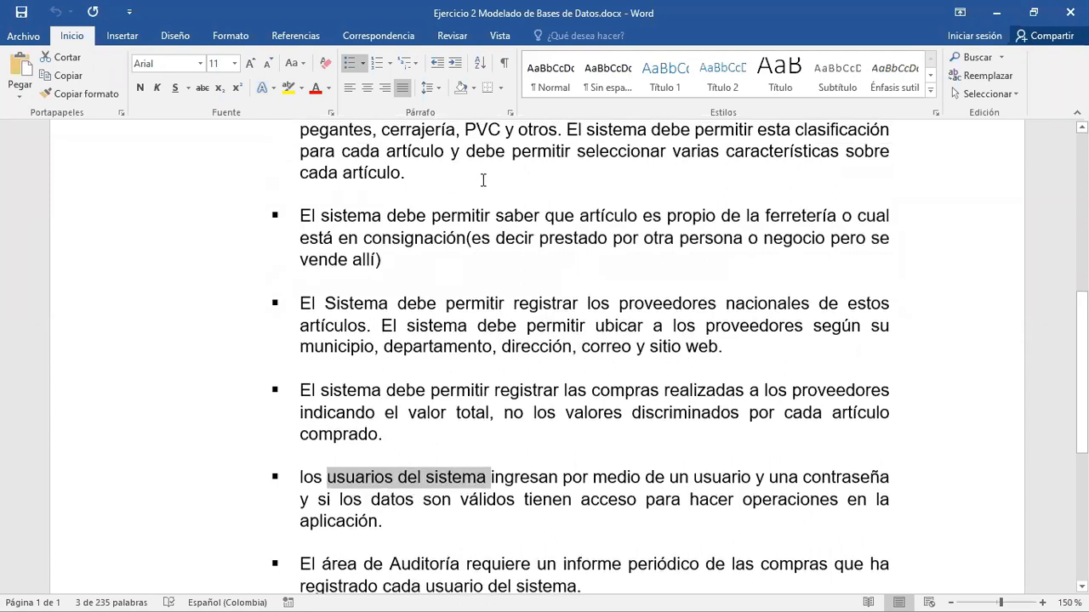
scroll(484, 180, up, 2)
scroll(488, 196, down, 1)
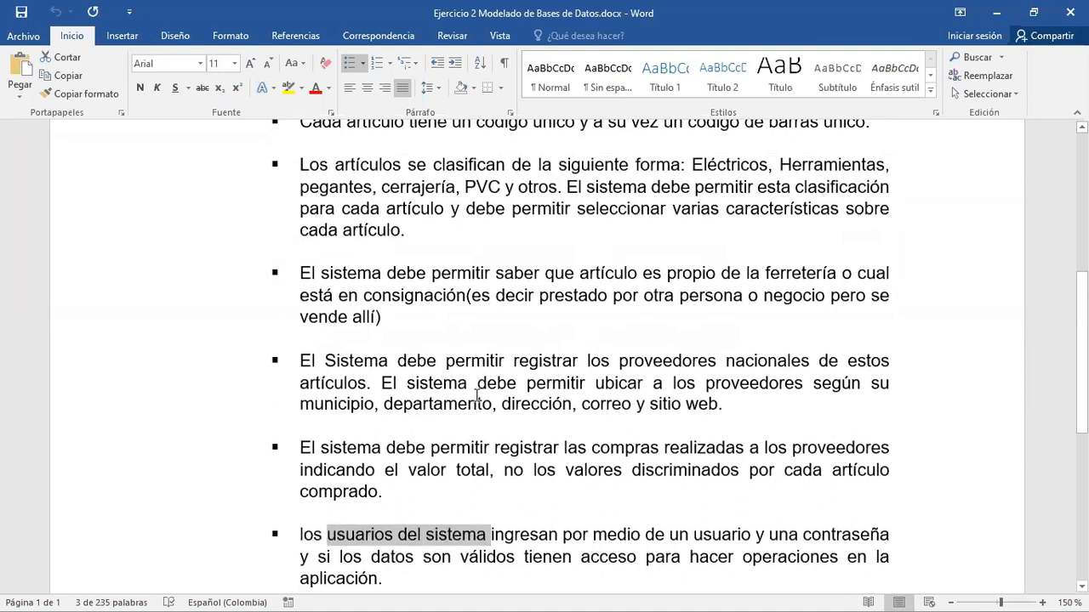
scroll(479, 387, down, 2)
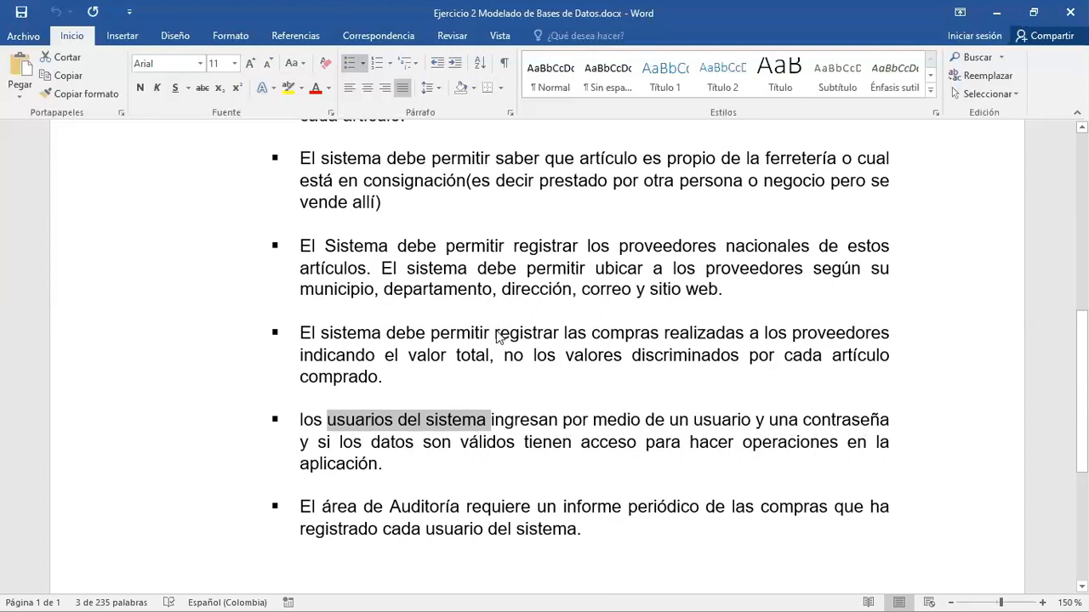
- Switch to Documento1 and paste a copy of the compras table below the original, separated by a blank line
key(alt+Tab)
key(alt+Tab)
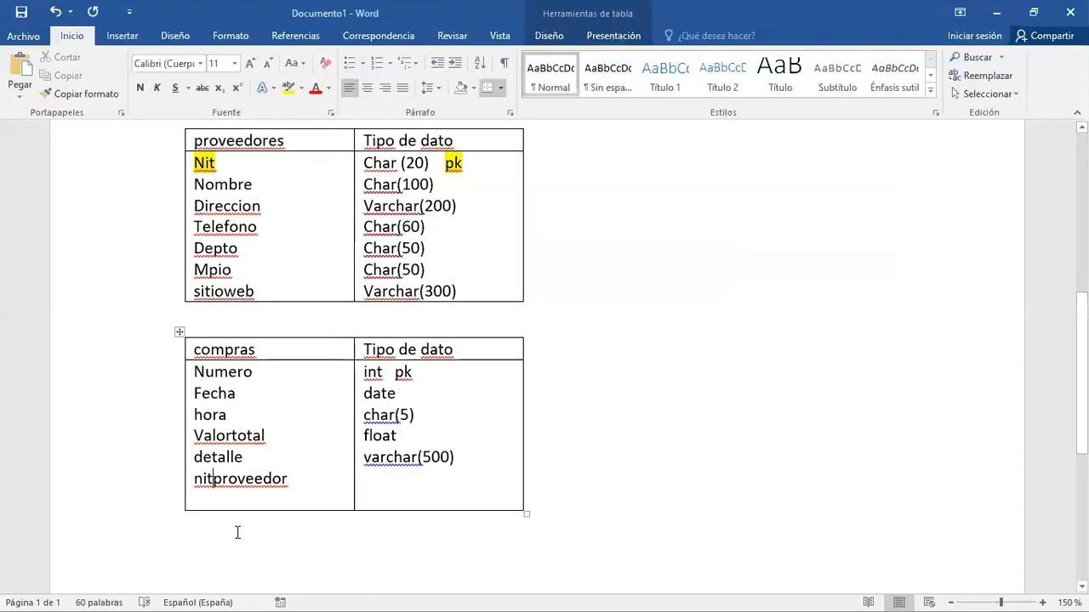
click(179, 332)
key(ctrl+c)
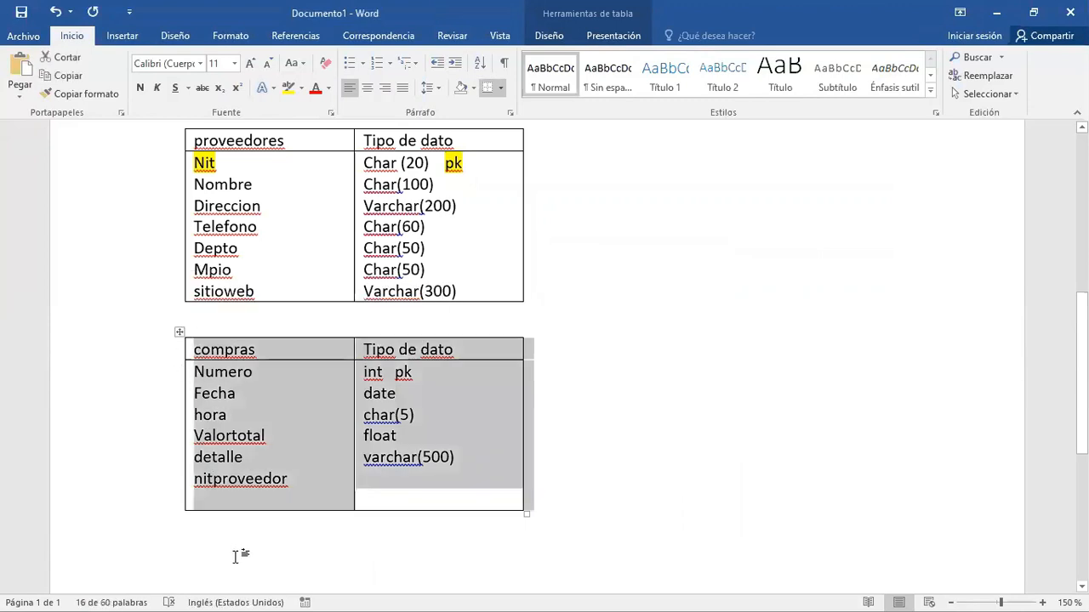
click(217, 532)
key(Return)
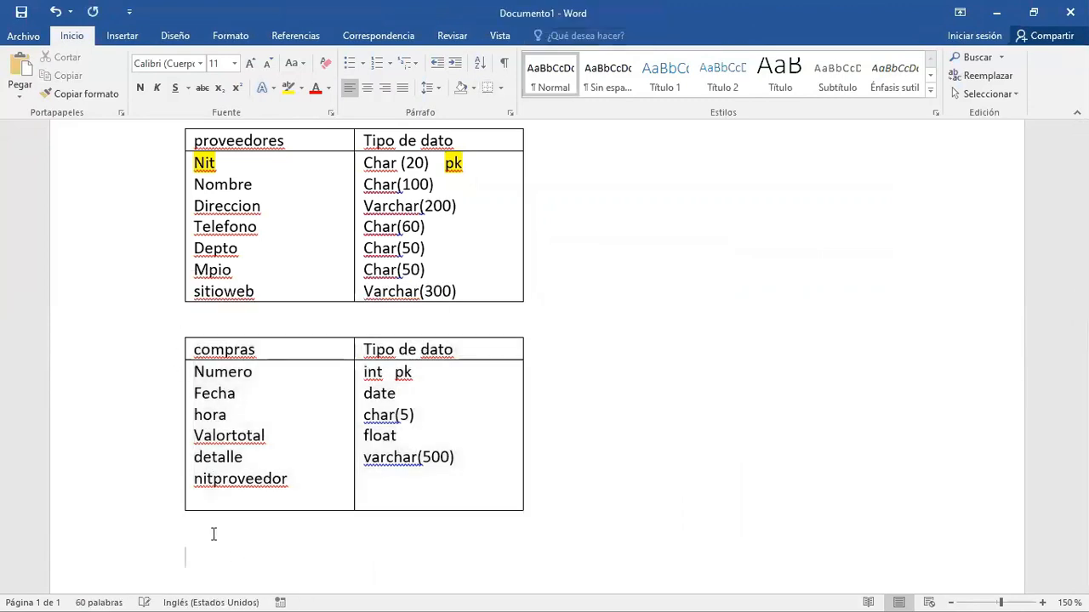
key(ctrl+v)
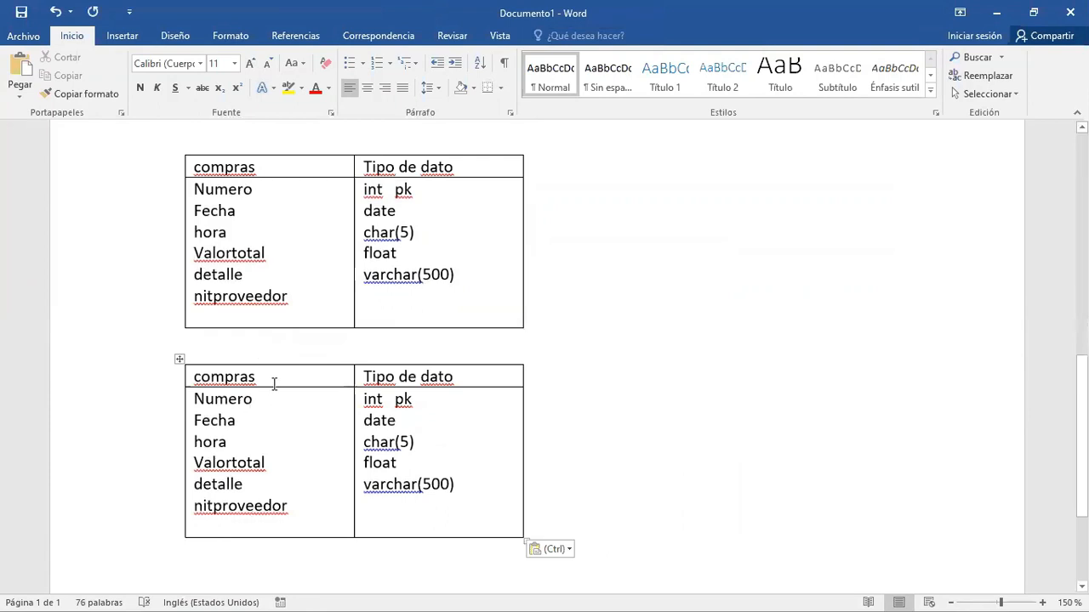
- Rename the copied table as usuarios and replace its first attribute, Numero, with Email
drag(258, 376, 180, 403)
text(usuarios)
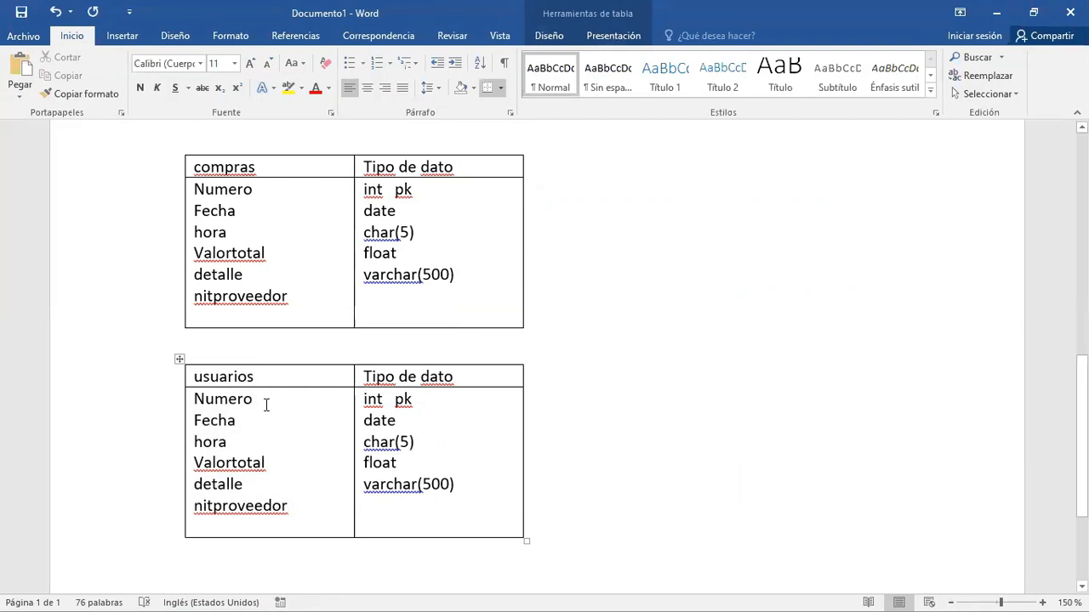
drag(254, 401, 194, 402)
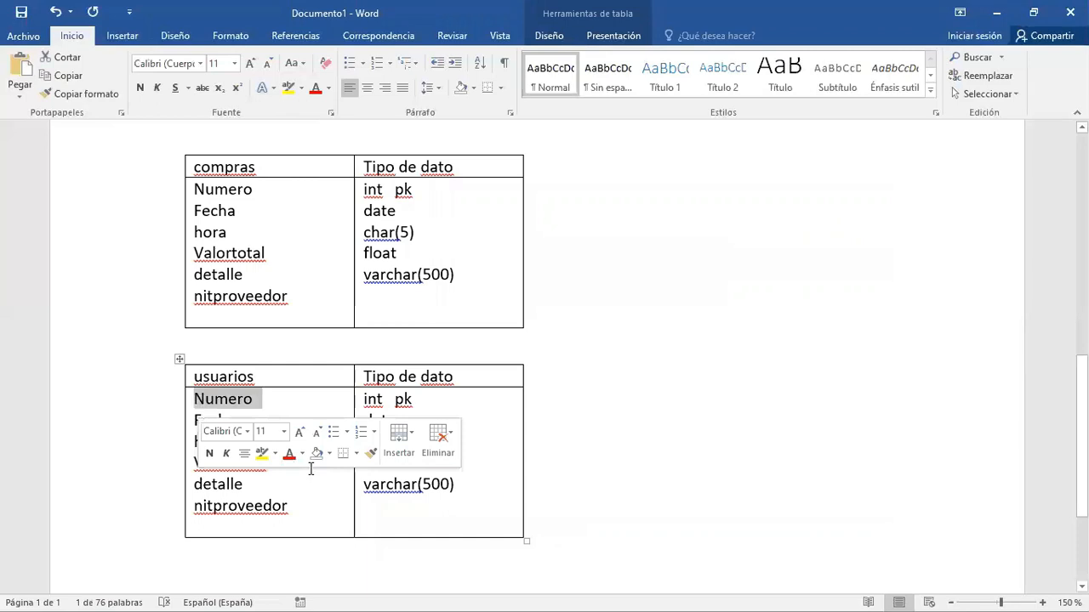
text(email)
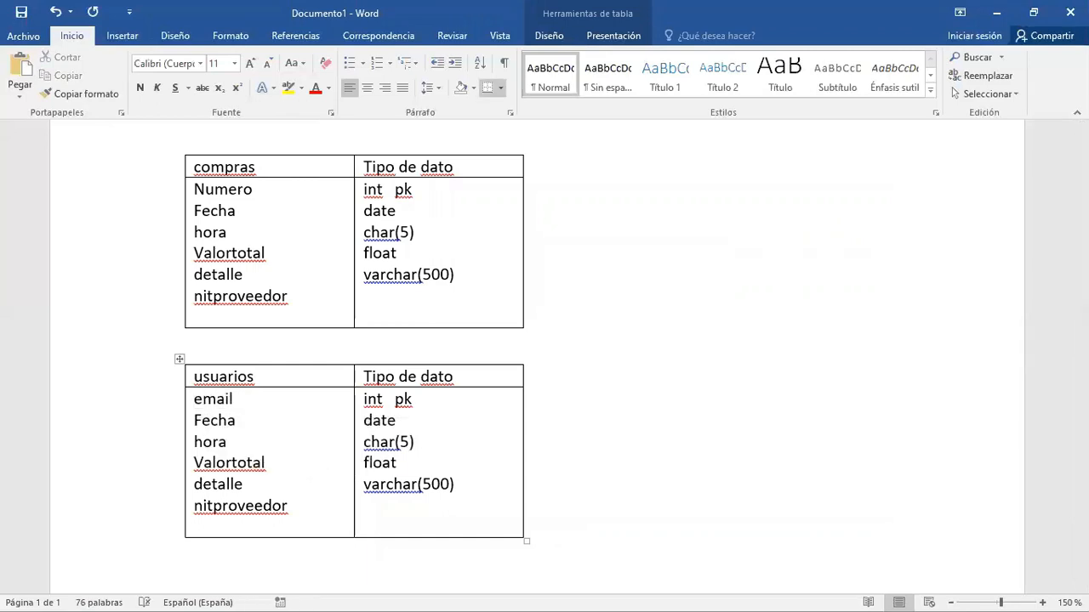
- Set the data type of the Email attribute in the usuarios table to Char(60), keeping its pk mark
key(Tab)
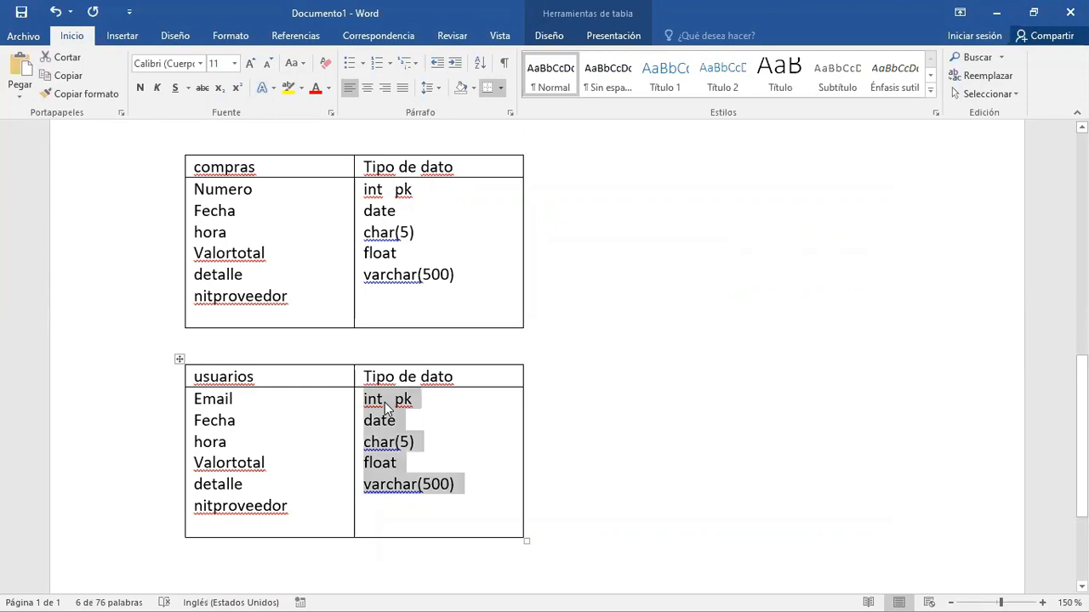
click(385, 408)
key(BackSpace)
key(BackSpace)
key(BackSpace)
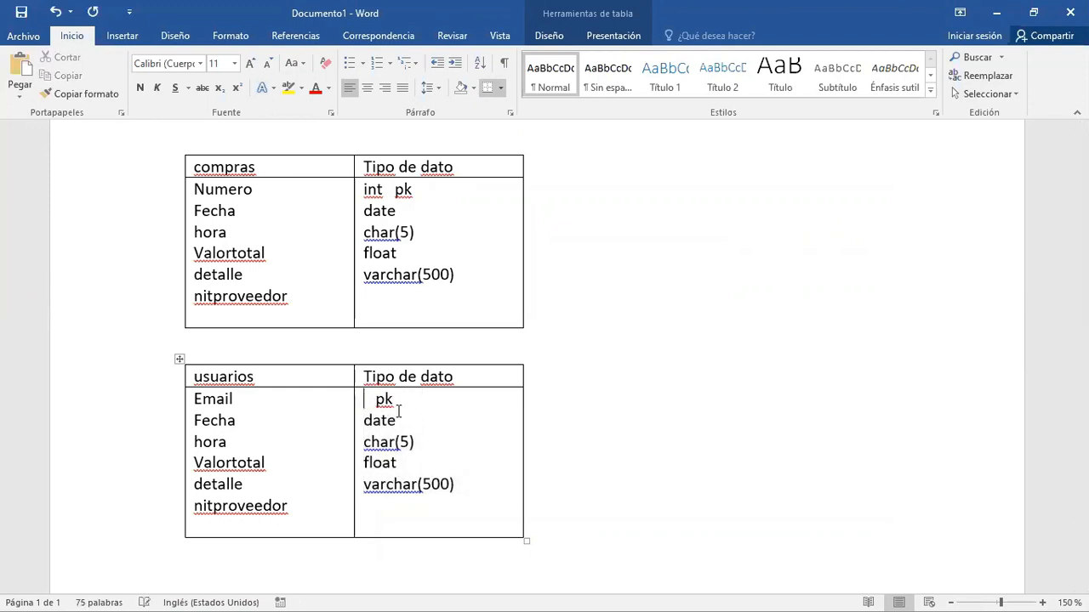
text(char(100)
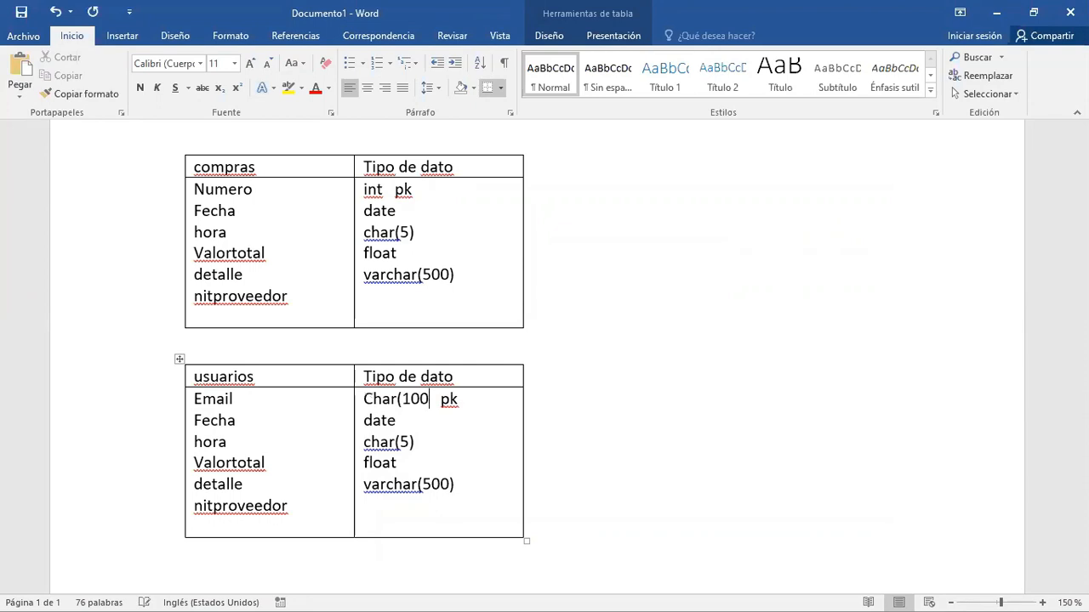
key(BackSpace)
key(BackSpace)
key(BackSpace)
text(60))
drag(456, 400, 437, 399)
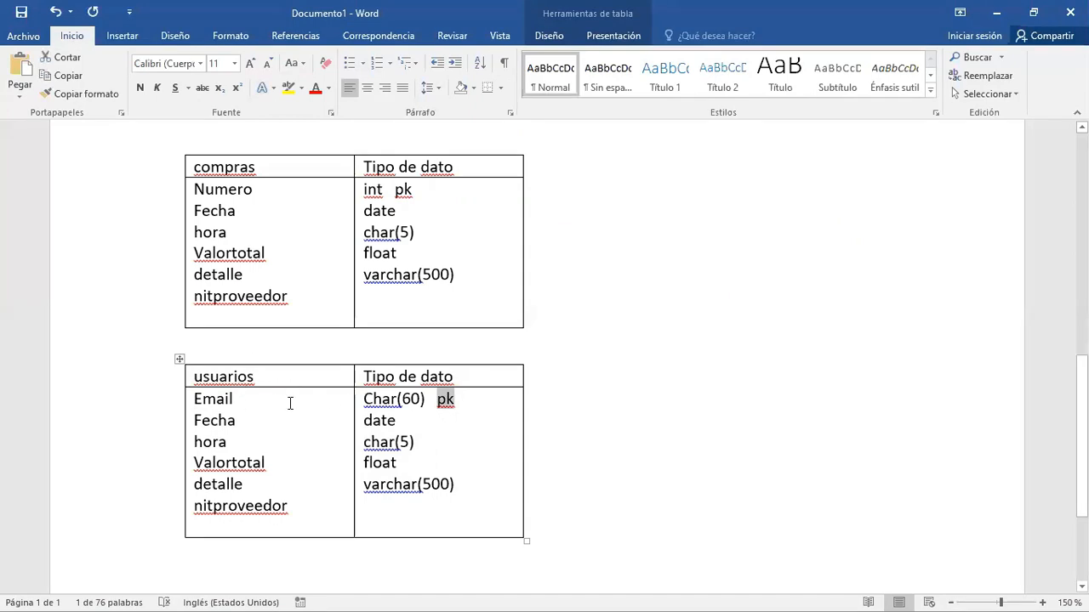
- Write a sample username on the line below the usuarios table
click(611, 398)
key(ctrl+End)
text(willyrincon)
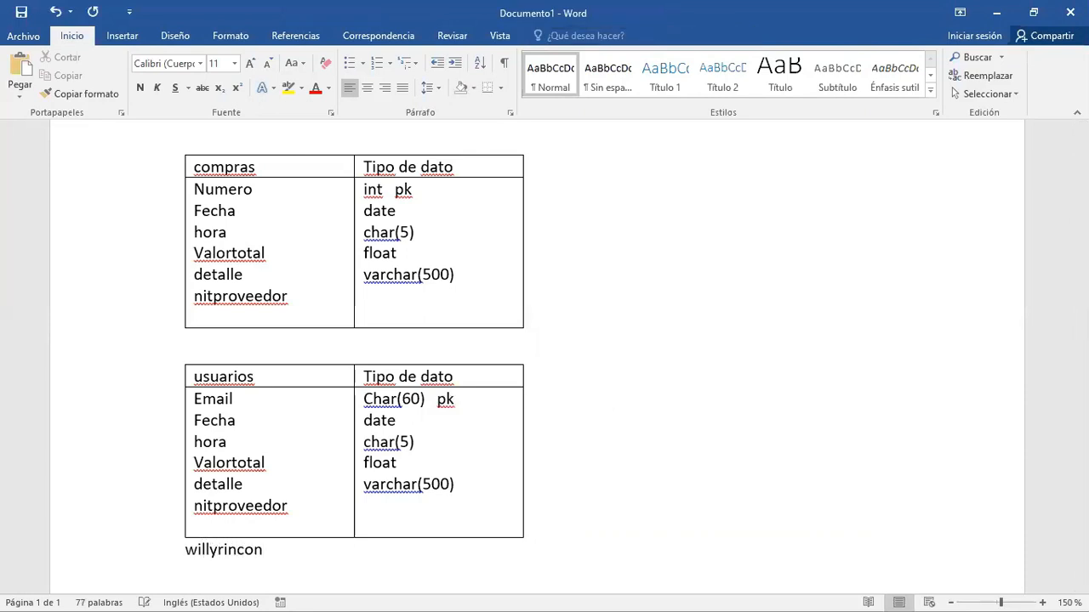
text(h)
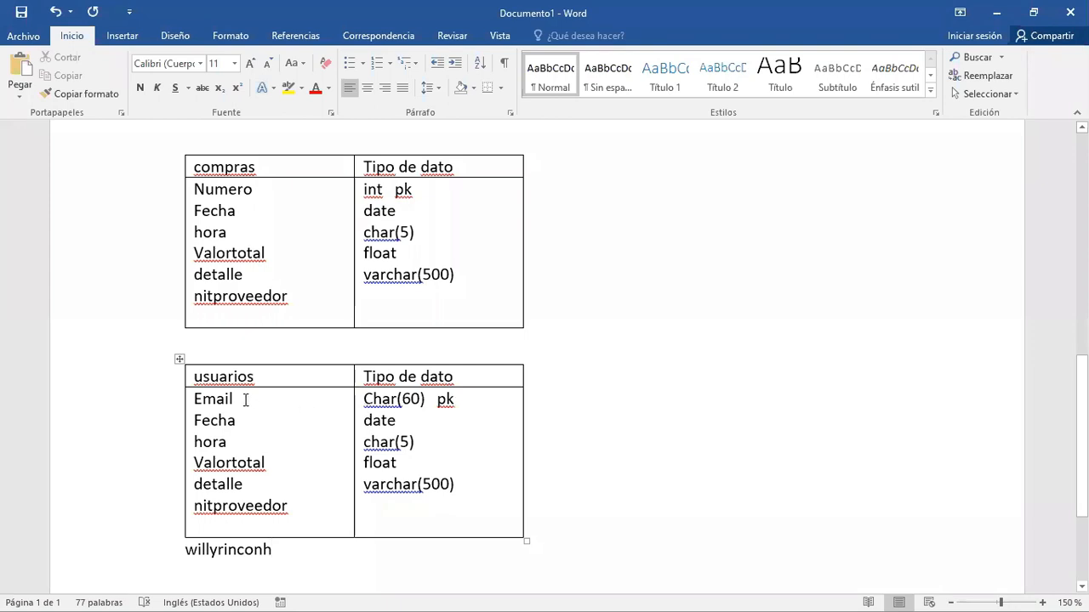
- Rename the Email attribute in the usuarios table as login
click(287, 396)
key(BackSpace)
key(BackSpace)
key(BackSpace)
key(BackSpace)
key(BackSpace)
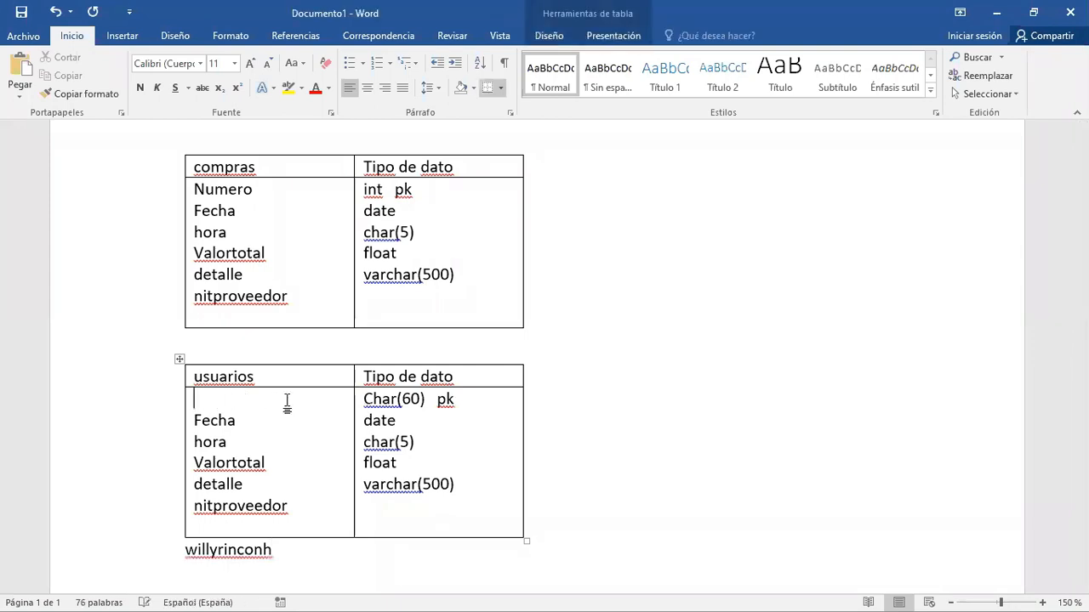
text(login)
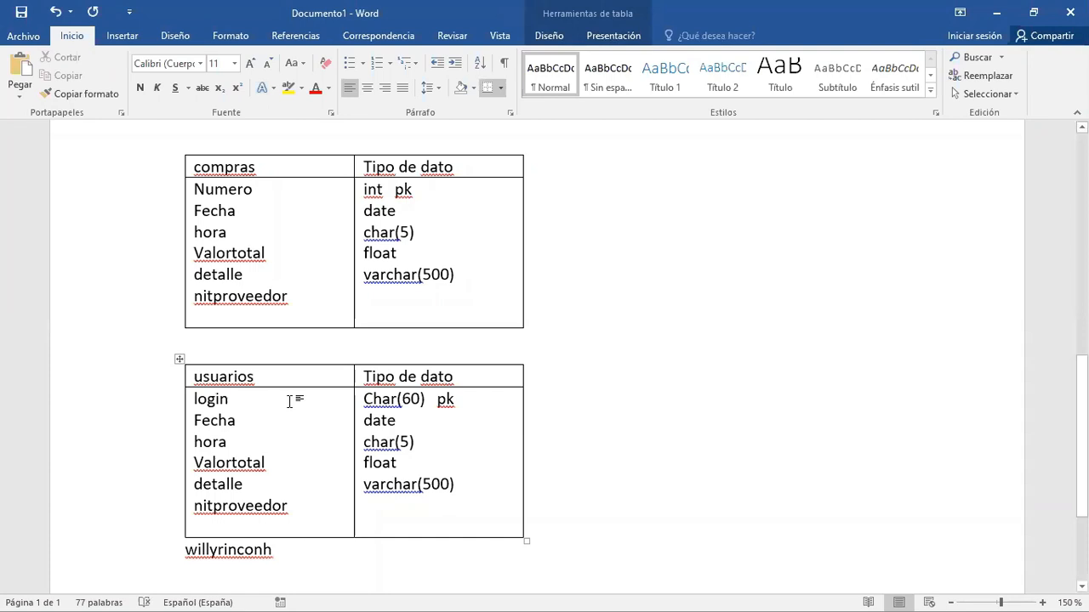
- Replace Fecha with nombre and the attributes from hora to nitproveedor with password in the usuarios table
click(187, 422)
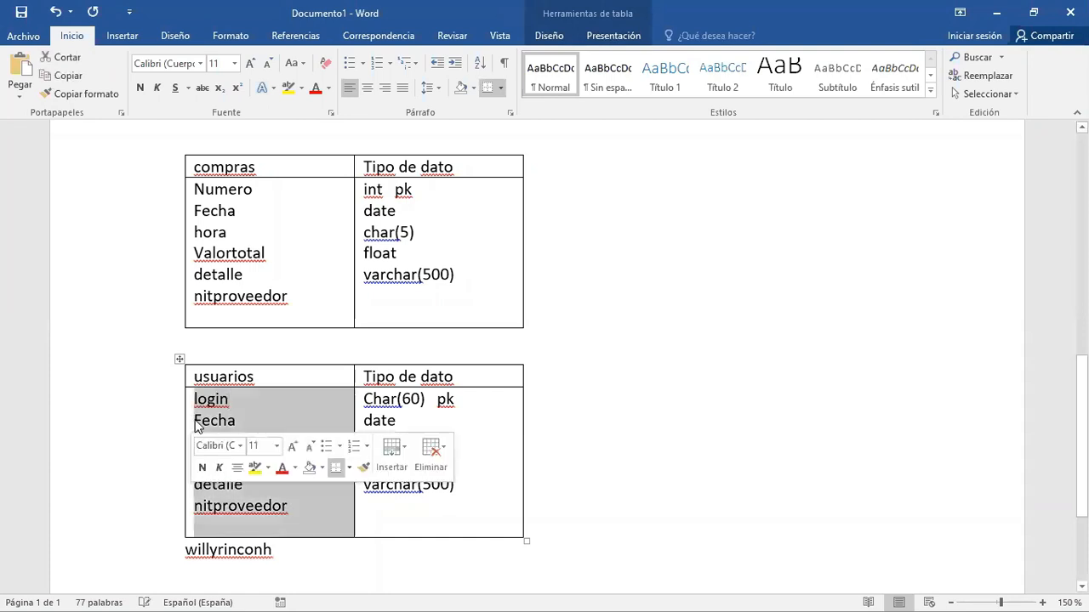
click(236, 436)
click(236, 421)
key(BackSpace)
key(BackSpace)
key(BackSpace)
key(BackSpace)
key(BackSpace)
text(nombre)
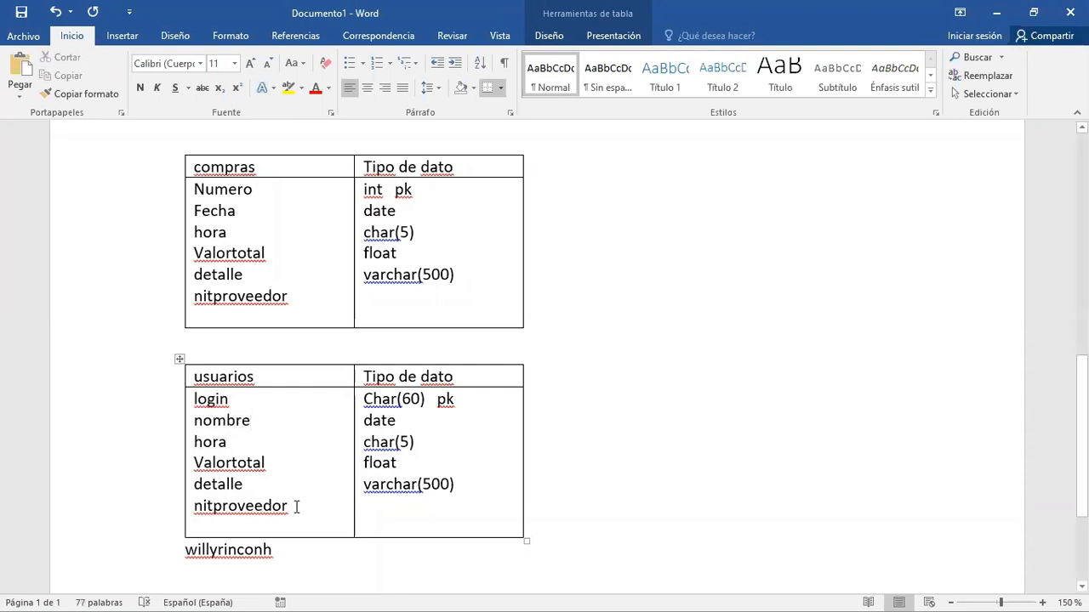
drag(297, 505, 190, 451)
text(password)
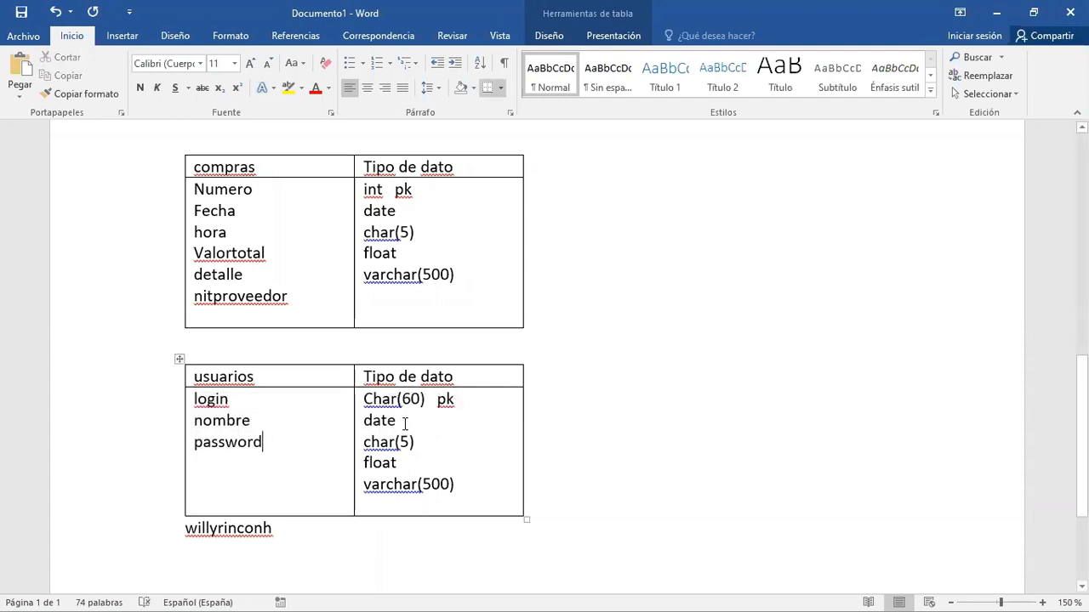
- Set the data type of the nombre attribute in the usuarios table to Char(80)
drag(407, 424, 368, 427)
text(char)
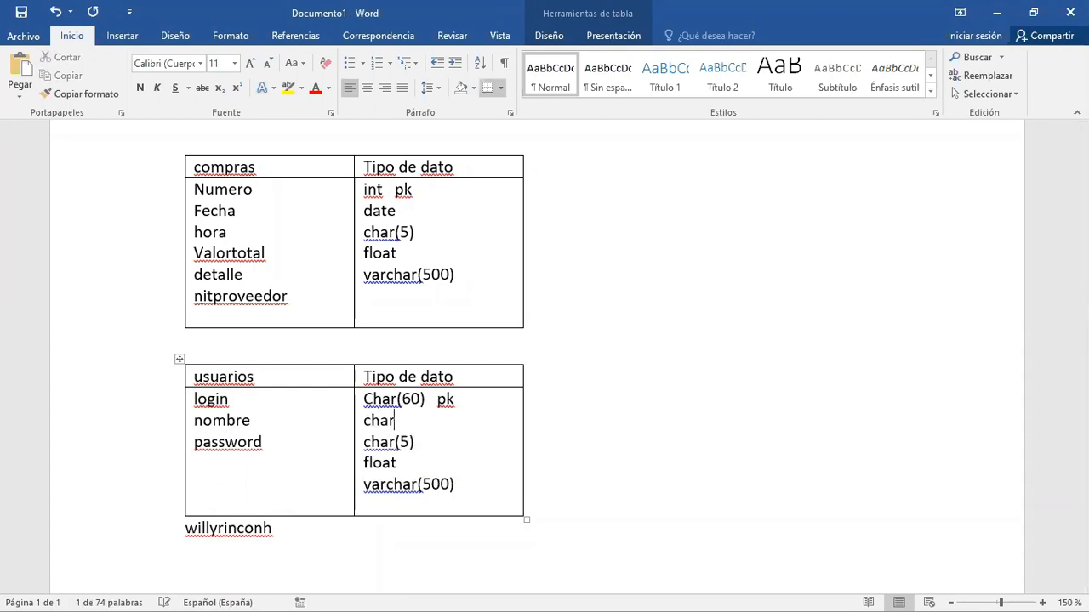
text((80))
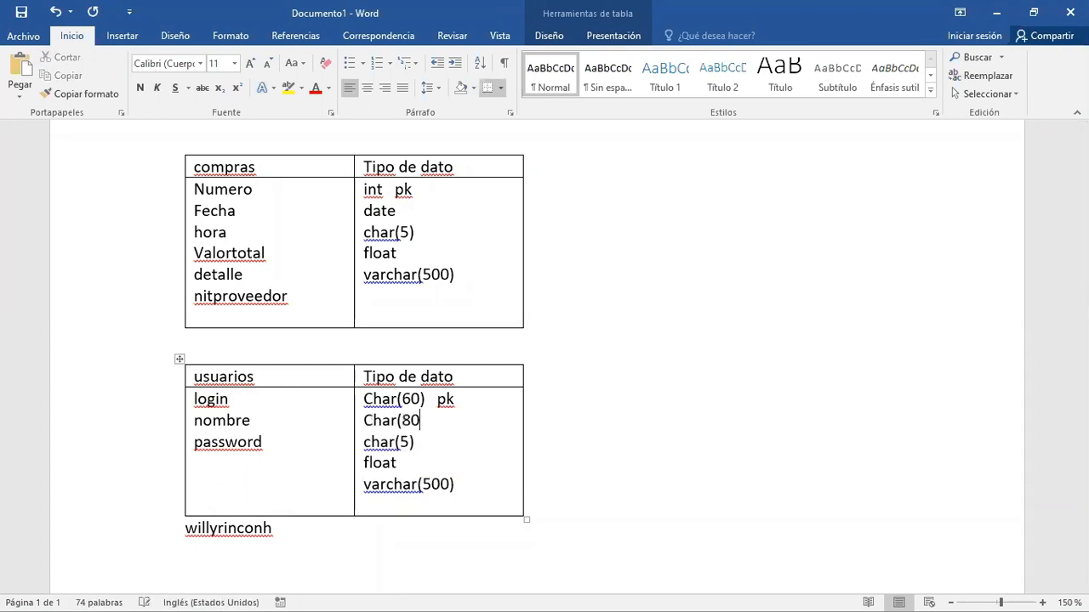
- Delete the leftover char(5), float and varchar(500) data types from the usuarios table
click(448, 436)
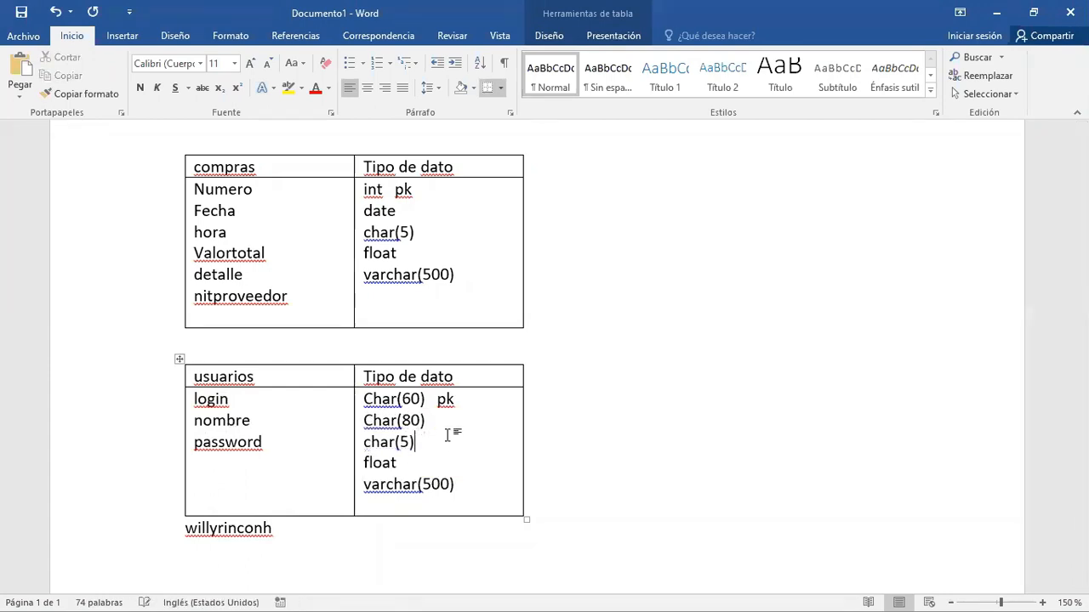
key(BackSpace)
key(BackSpace)
key(BackSpace)
key(BackSpace)
key(BackSpace)
key(BackSpace)
key(BackSpace)
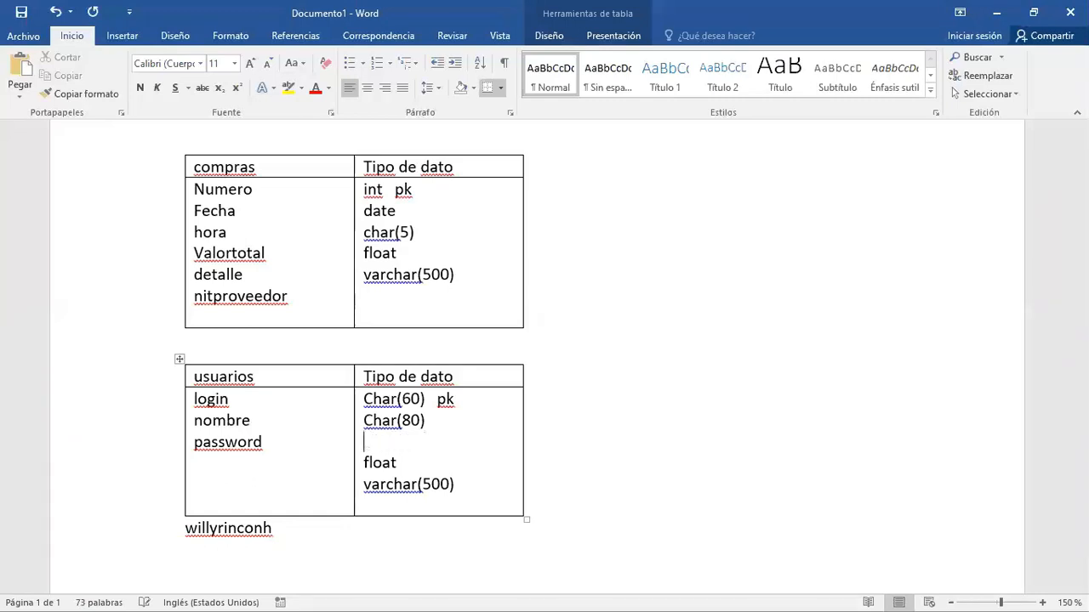
key(shift+Down)
key(shift+Down)
key(shift+Down)
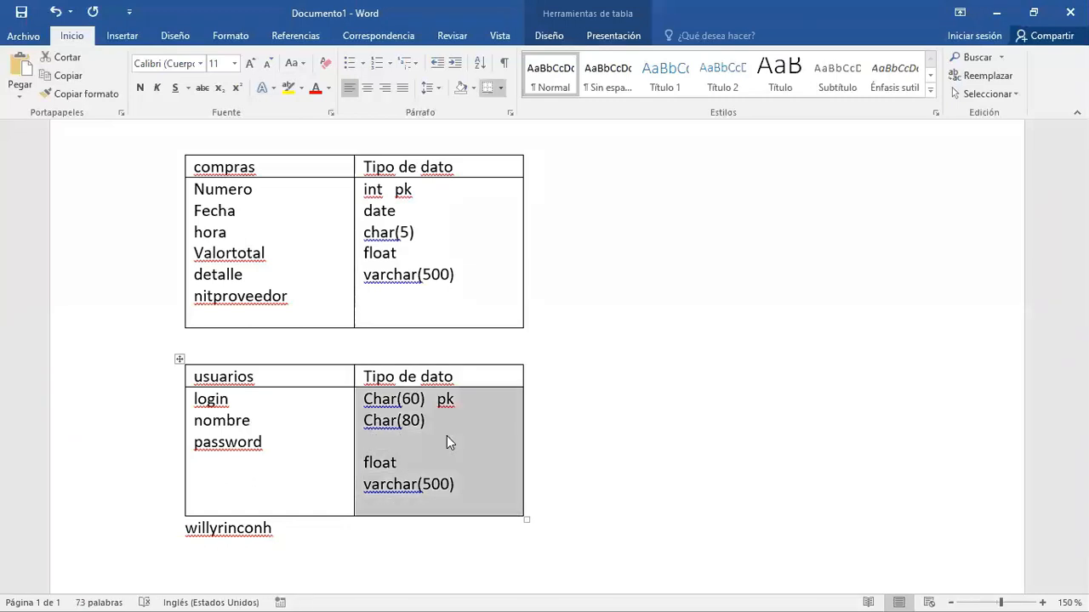
key(shift+Up)
key(BackSpace)
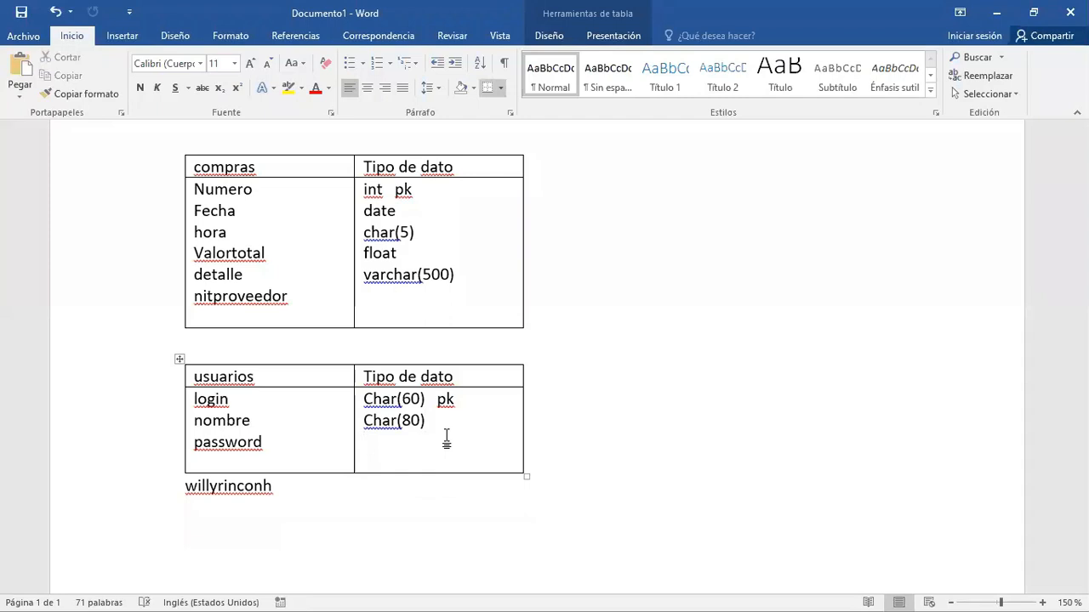
- Delete the sample username below the usuarios table
click(335, 489)
key(BackSpace)
key(BackSpace)
key(BackSpace)
key(BackSpace)
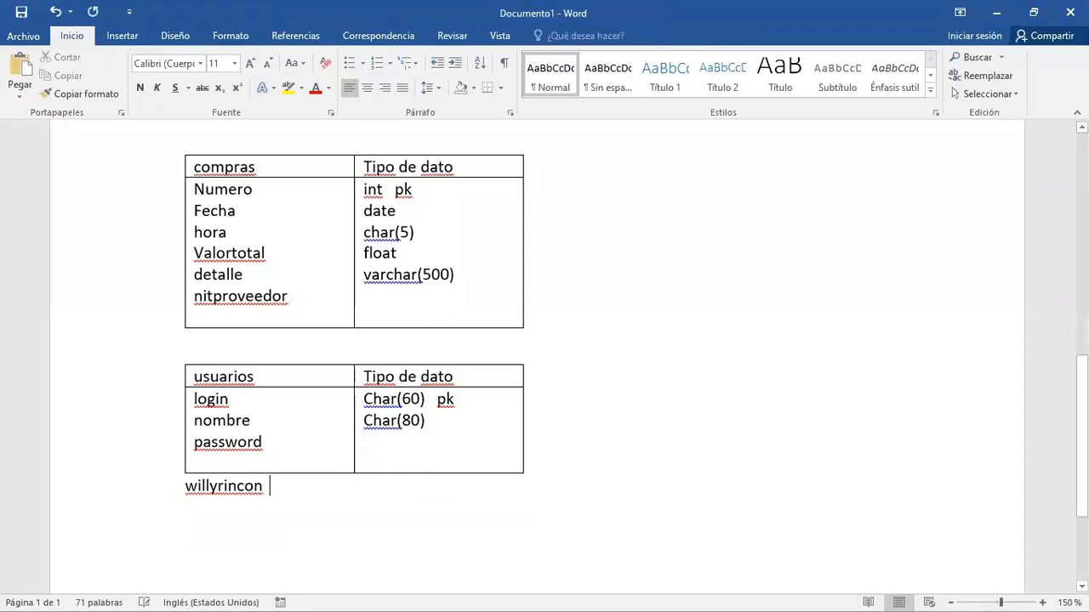
key(BackSpace)
key(BackSpace)
key(BackSpace)
key(BackSpace)
key(BackSpace)
key(BackSpace)
key(BackSpace)
key(BackSpace)
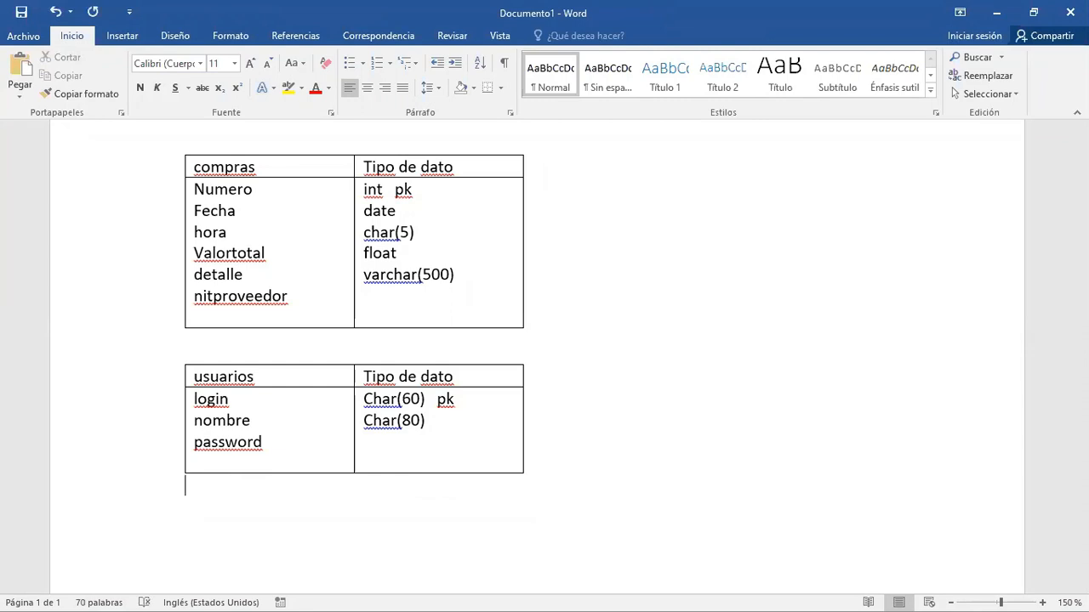
- Enter two sample passwords on separate lines below the usuarios table, a simple numeric one and a complex one with mixed characters
click(398, 443)
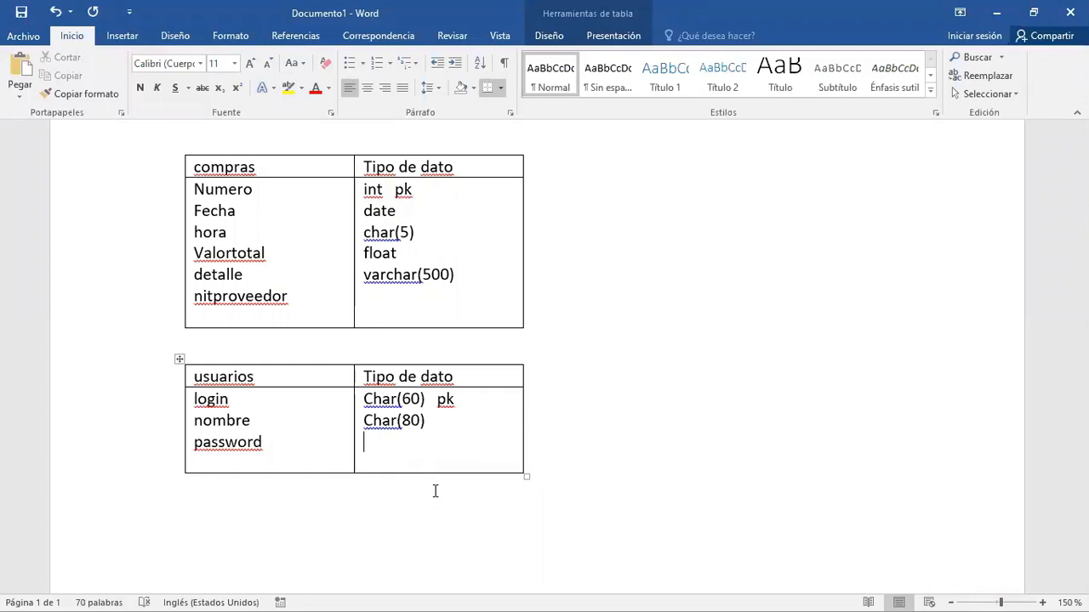
click(270, 529)
key(Return)
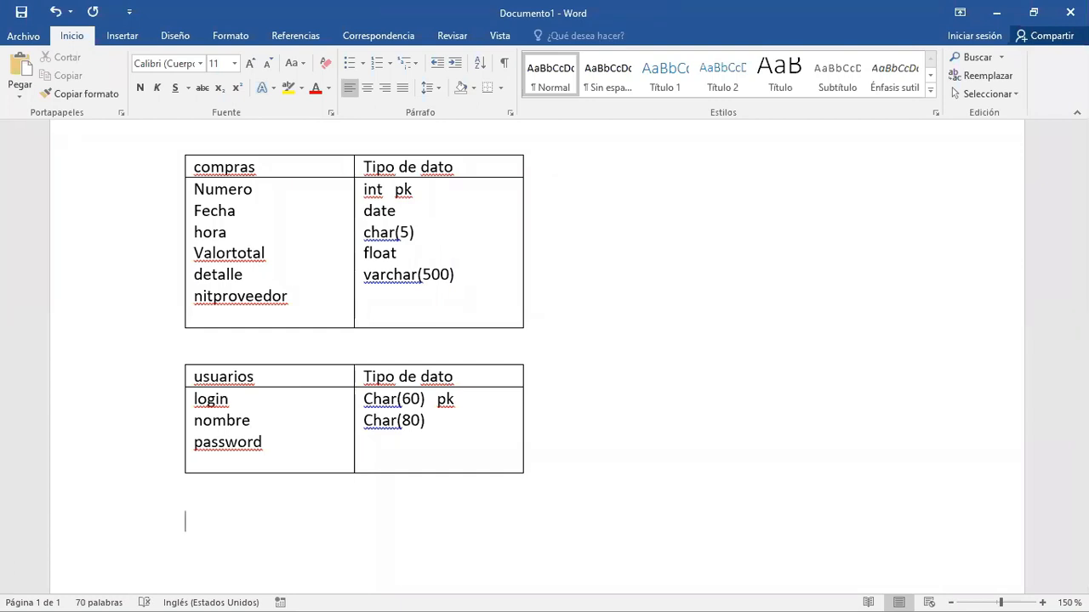
text(123456)
key(Return)
text(maria)
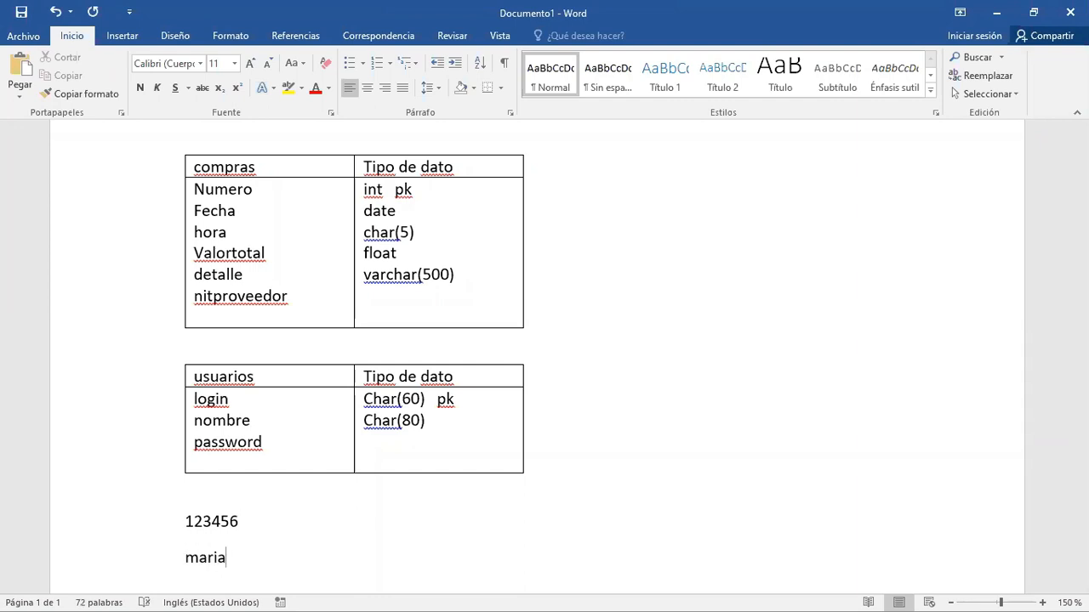
text(##%%1)
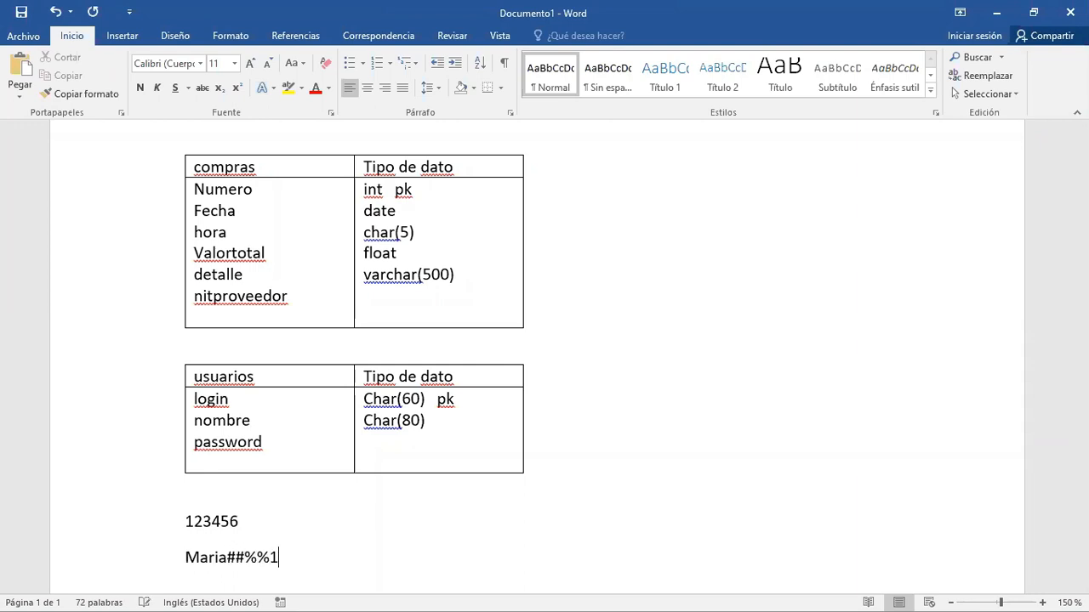
text(2PEREZ*)
- Highlight the complex sample password and add two blank lines below it
key(shift+Left)
key(shift+Left)
key(shift+Left)
key(shift+Left)
key(shift+Left)
key(shift+Left)
key(shift+Left)
key(shift+Left)
key(shift+Left)
key(shift+Left)
key(shift+Left)
key(shift+Left)
key(shift+Left)
key(shift+Left)
key(shift+Left)
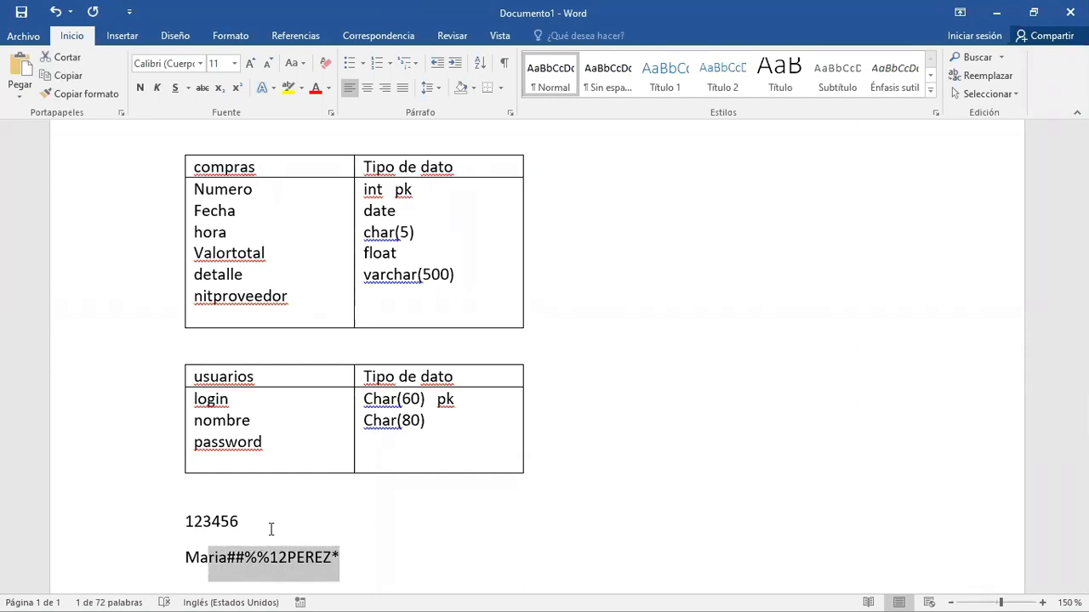
key(shift+Left)
key(shift+Left)
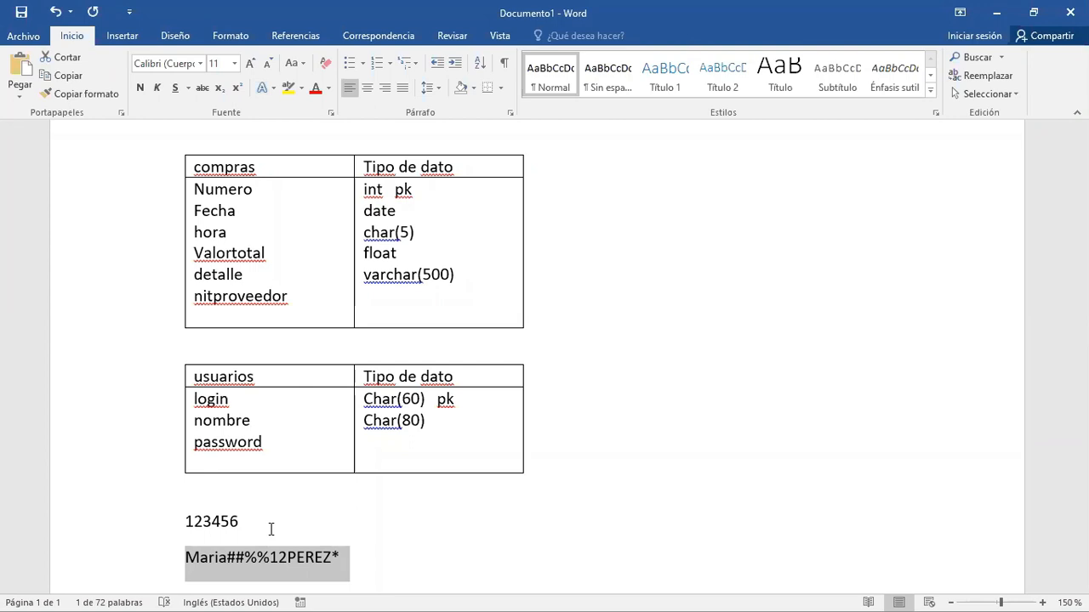
key(End)
key(Return)
key(Return)
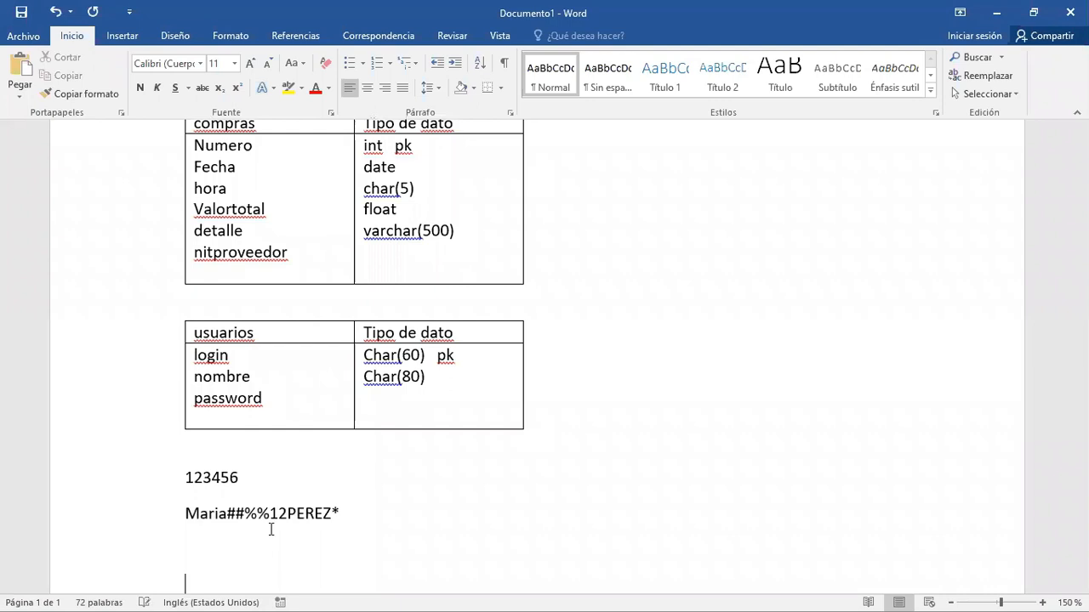
- Annotate the screen with the text ALGORITMO DE ENCRIPTACION below the sample passwords and draw a rectangle around the numeric one
key(ctrl+2)
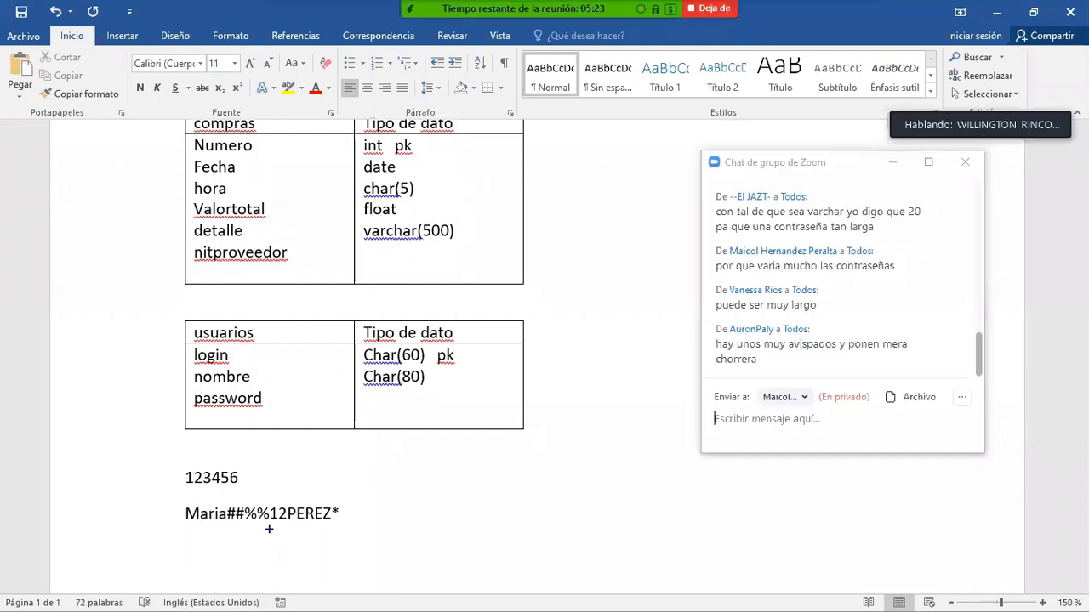
drag(275, 542, 275, 599)
text(ALG)
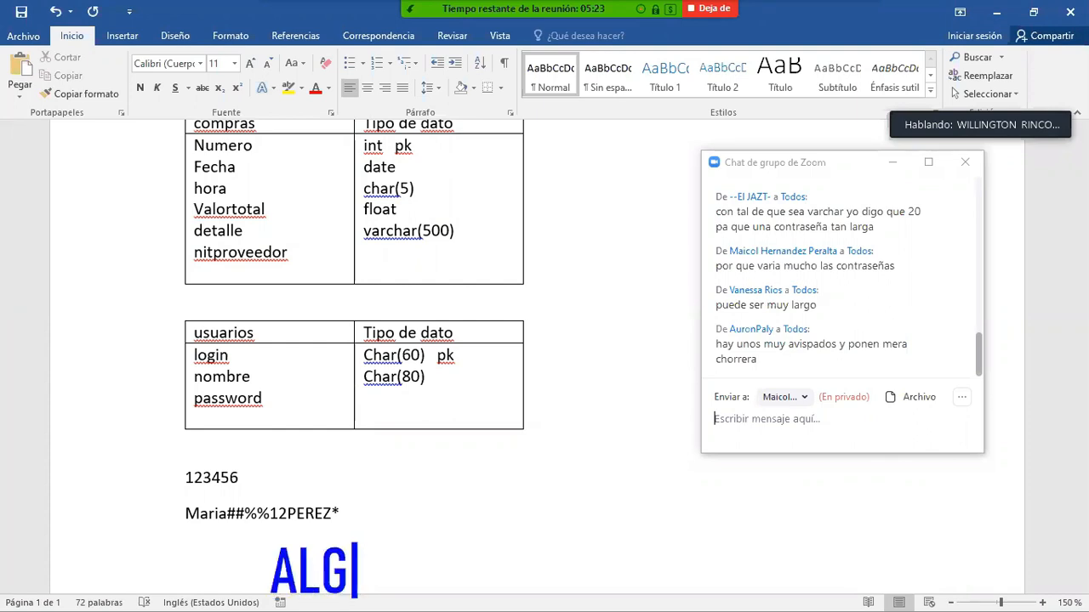
text(ORITM)
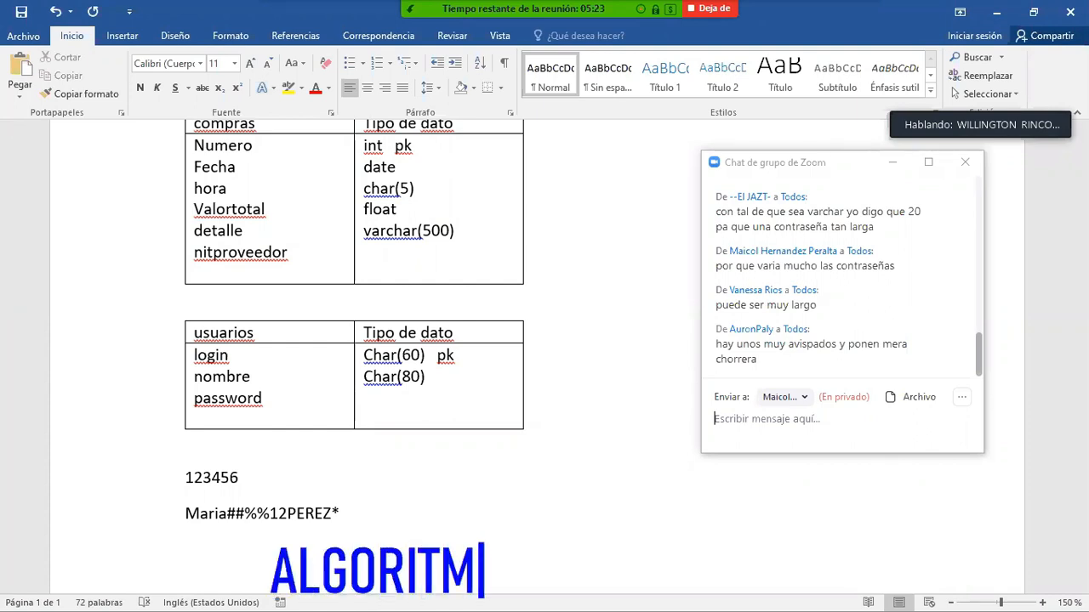
text(O DE ENCR)
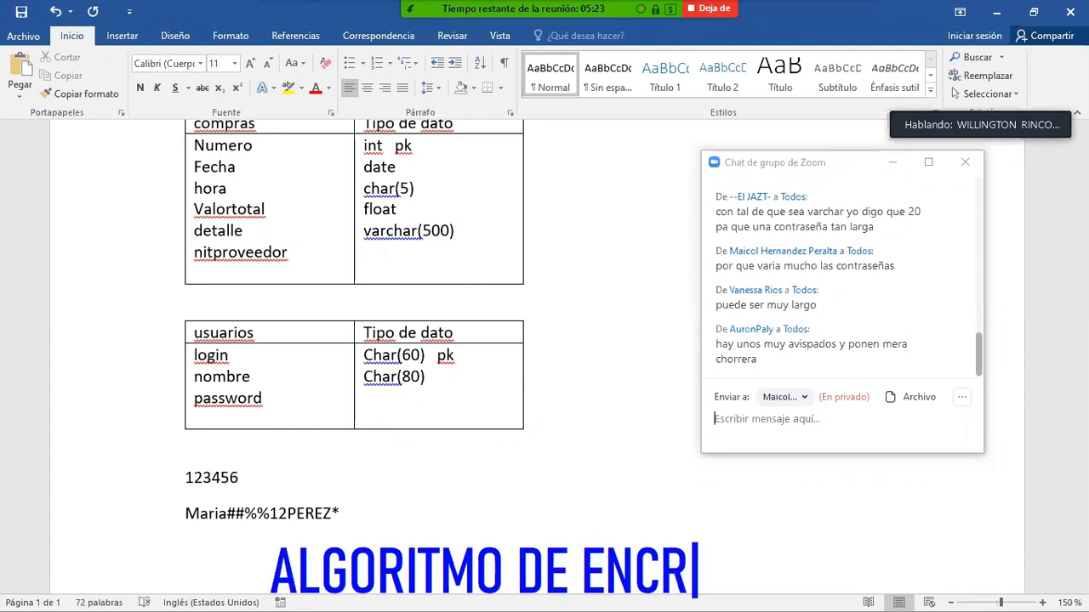
text(IPTACION)
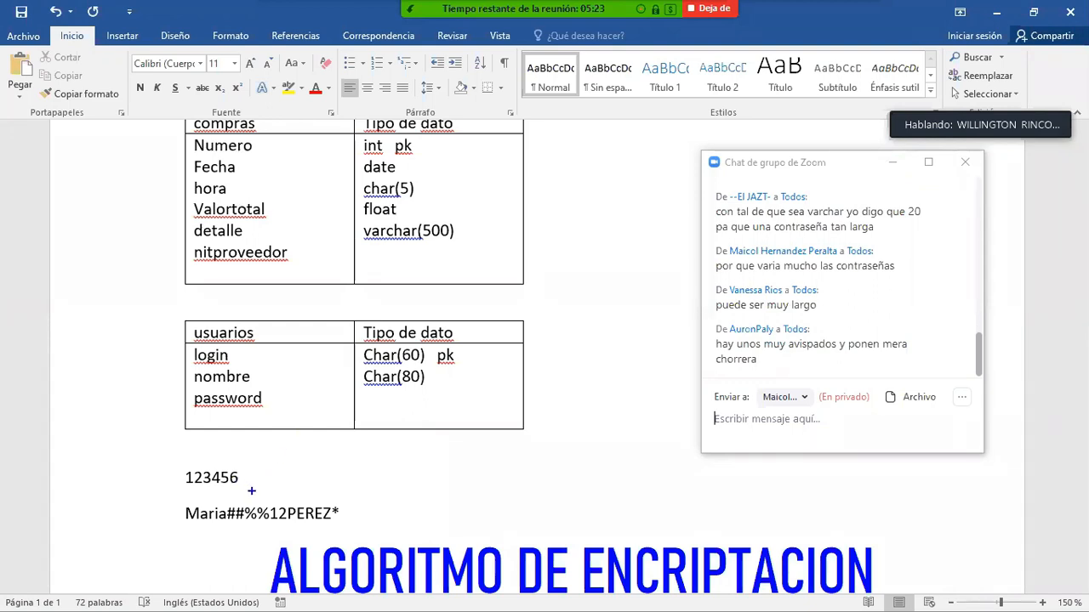
drag(252, 490, 165, 467)
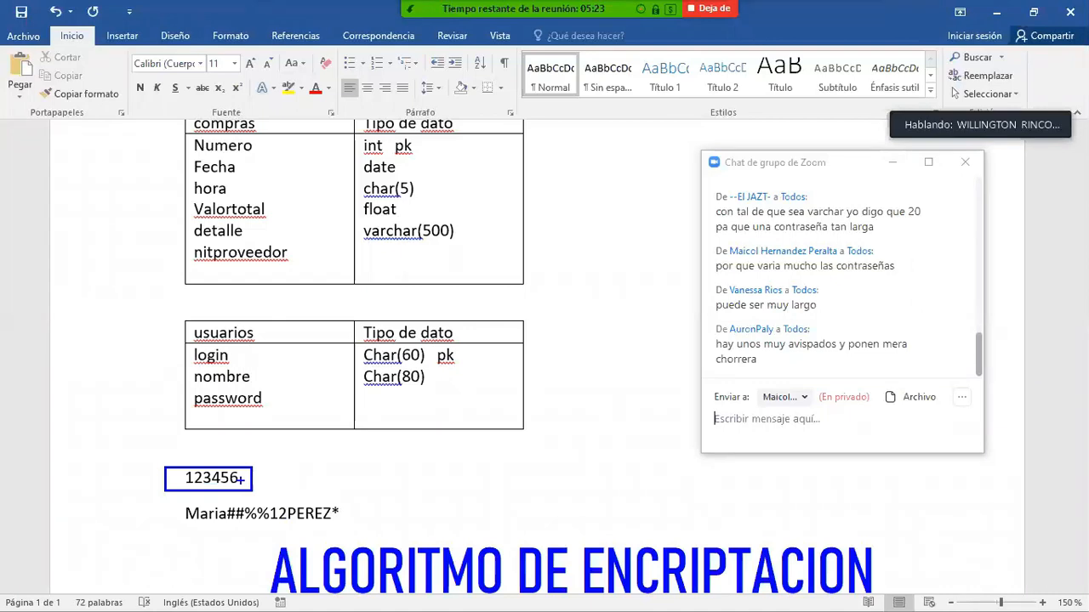
- Switch to Chrome and search Google for sha1-online
key(alt+Tab)
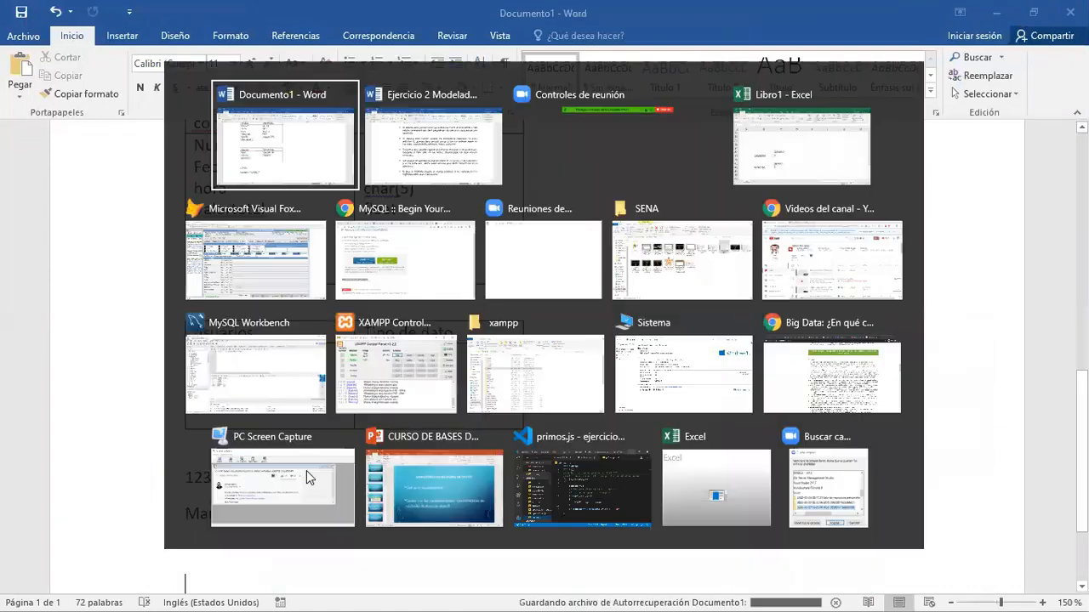
key(alt+Tab)
key(alt+Tab)
key(alt+Tab)
key(alt+Tab)
key(alt+Tab)
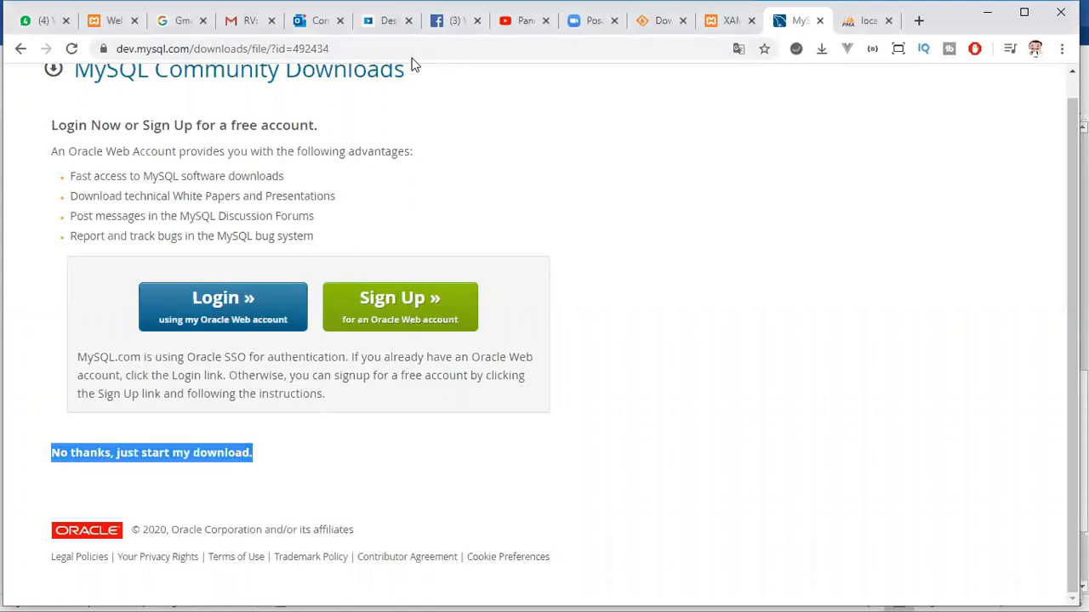
click(411, 50)
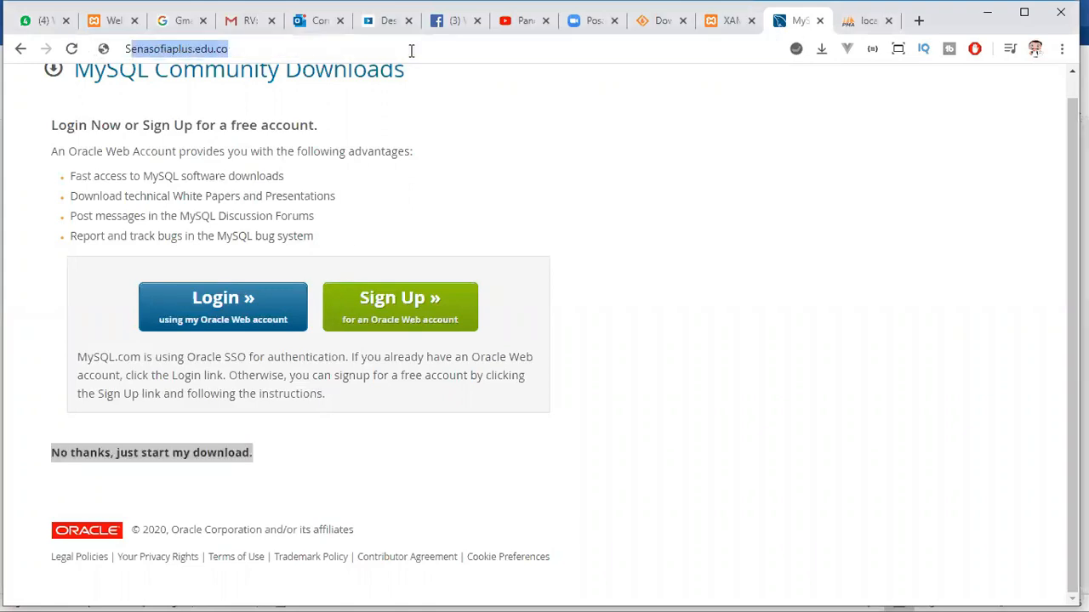
text(SHA)
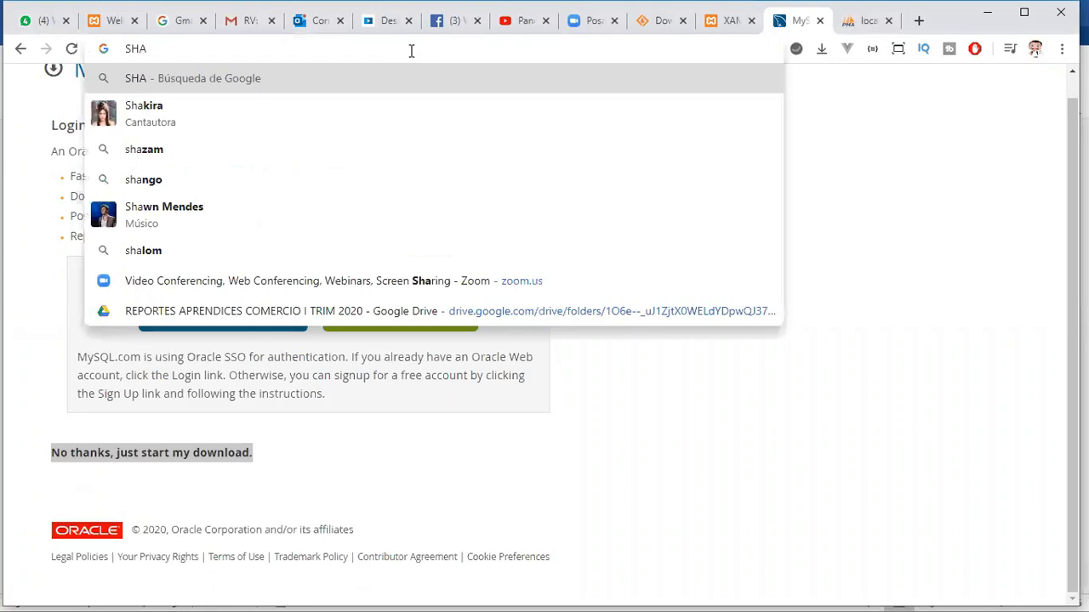
key(BackSpace)
key(BackSpace)
key(BackSpace)
text(shar)
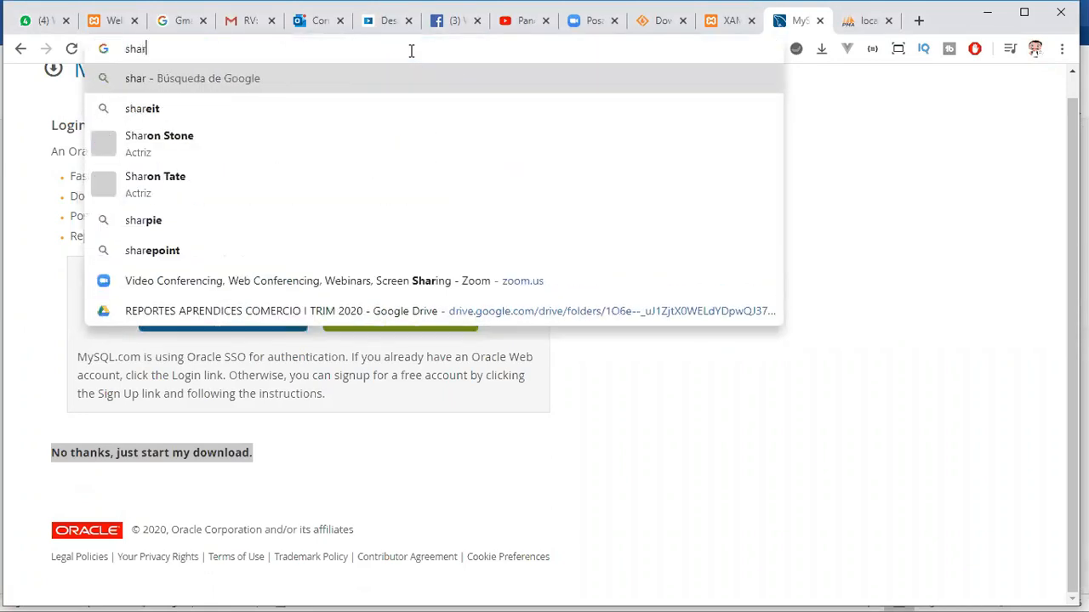
key(BackSpace)
text(1)
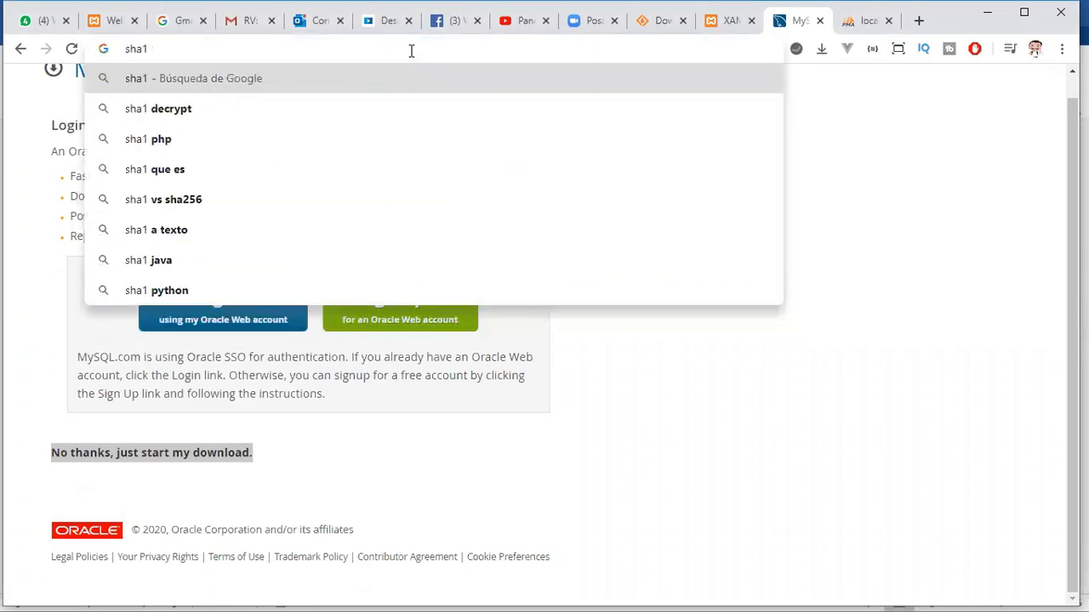
text(-onlien)
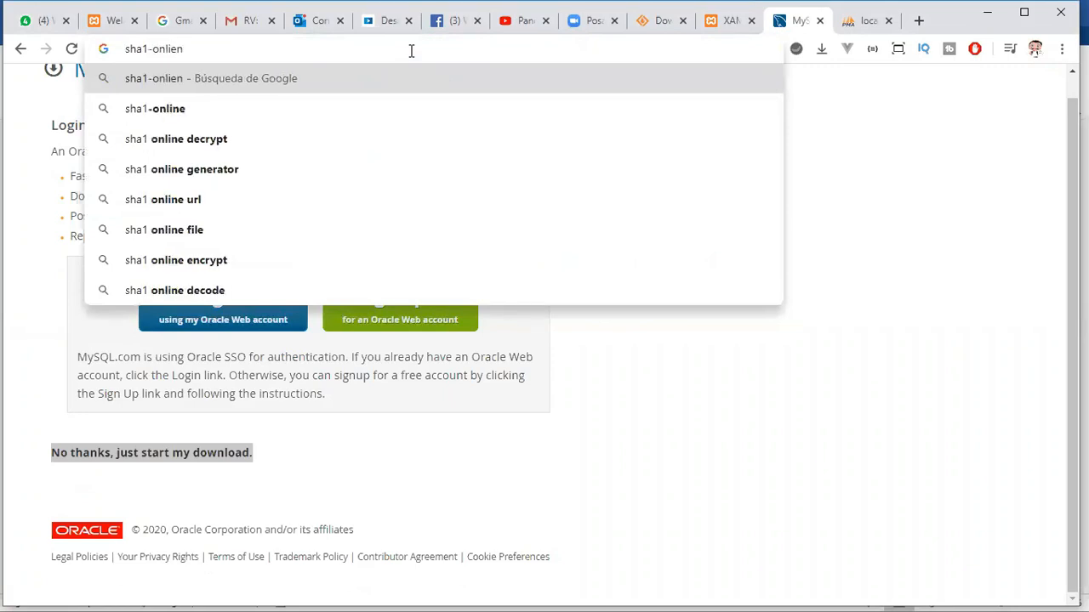
key(Down)
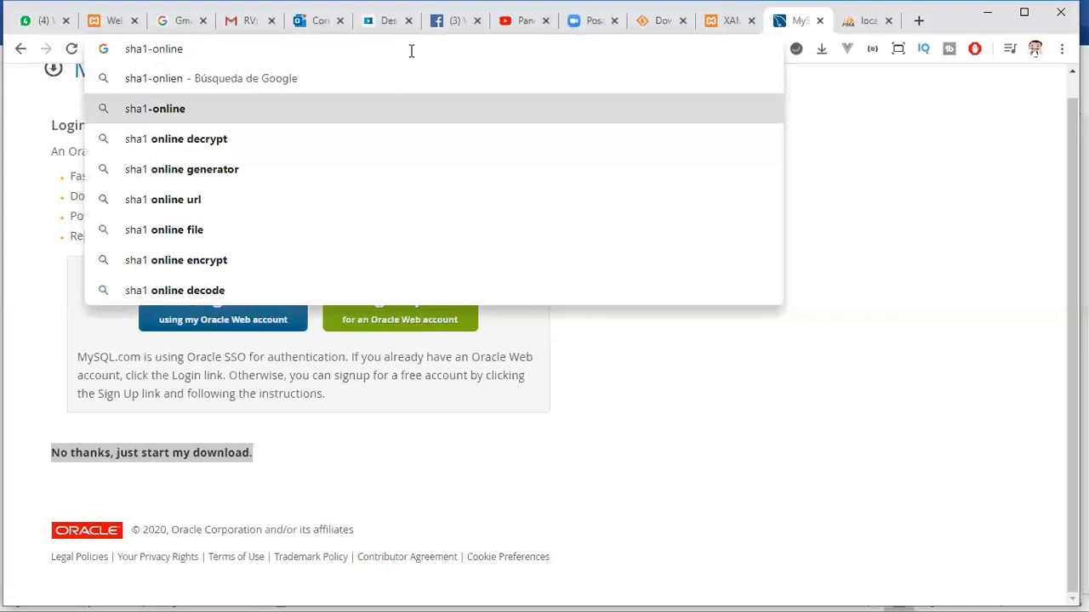
key(Return)
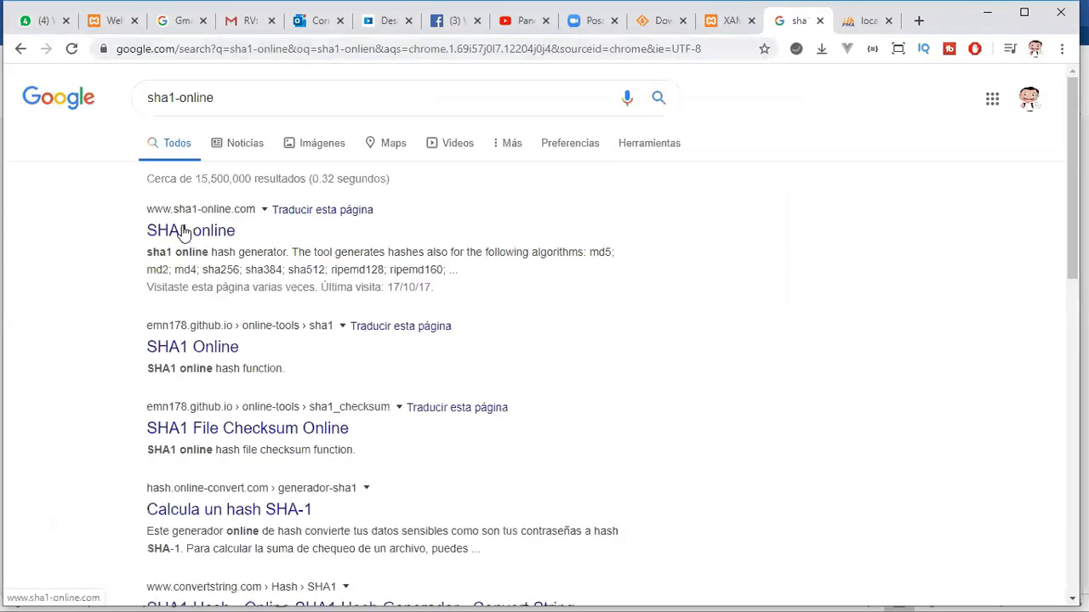
- Open the sha1-online.com result and generate the sha-1 hash of the numeric sample password
click(182, 231)
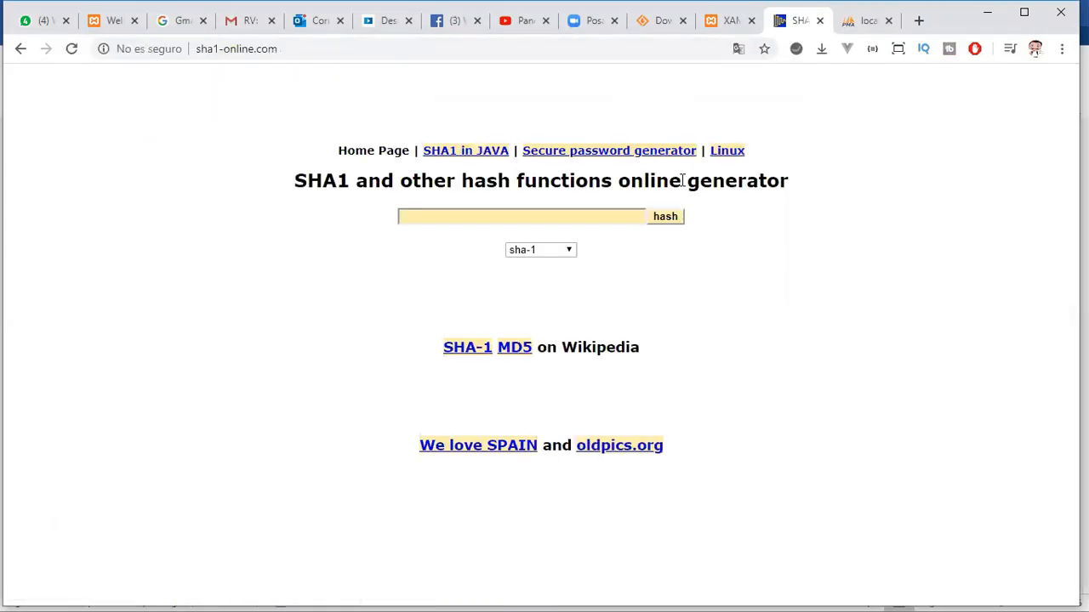
click(464, 217)
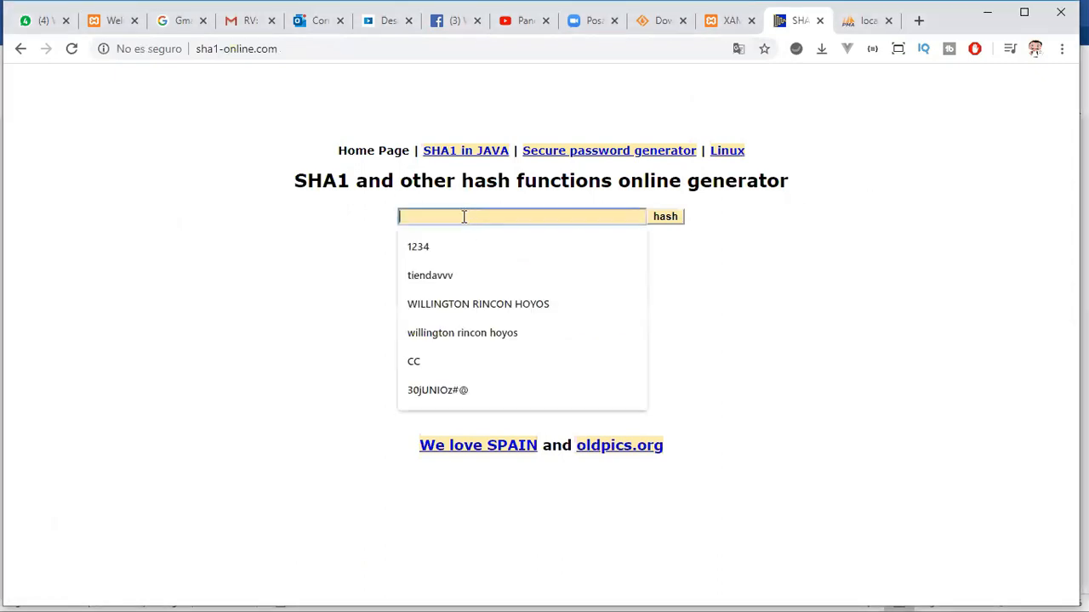
text(1234)
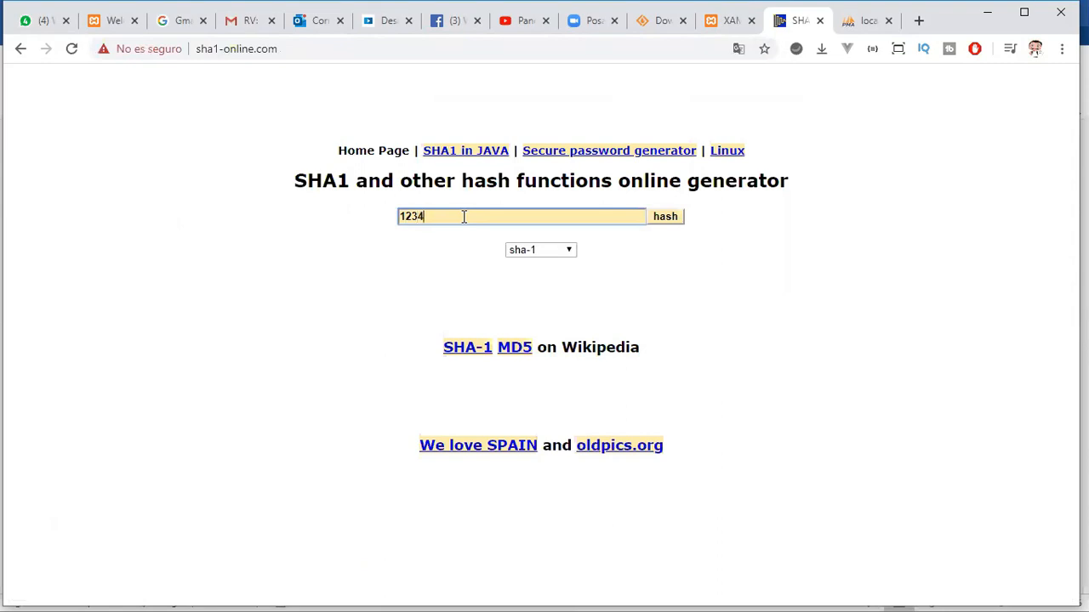
text(56)
click(671, 218)
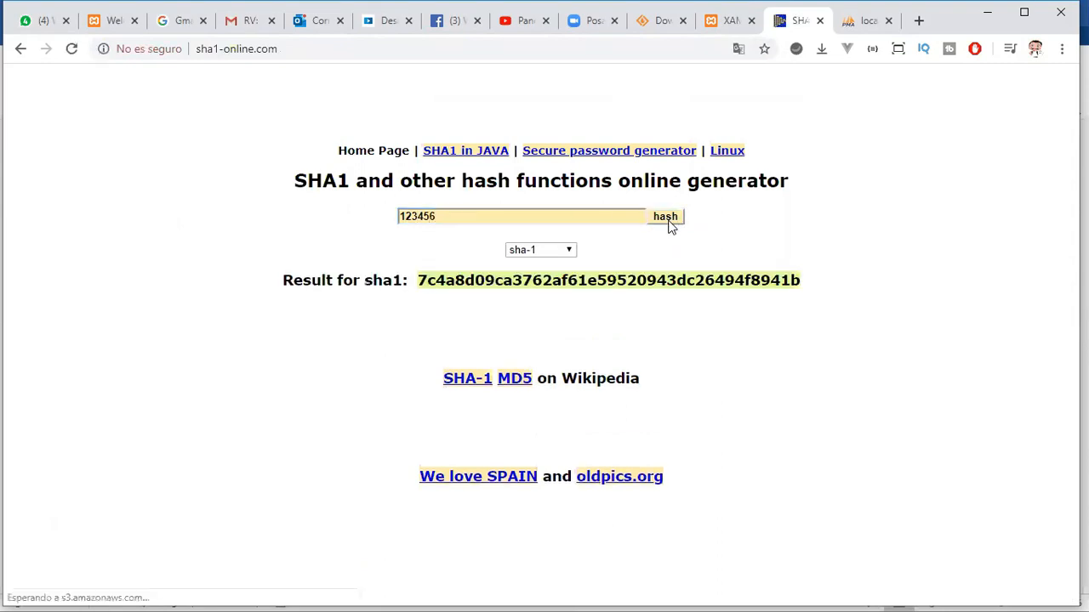
- Highlight the entered sample password and its complete sha-1 hash to compare them
drag(452, 219, 393, 218)
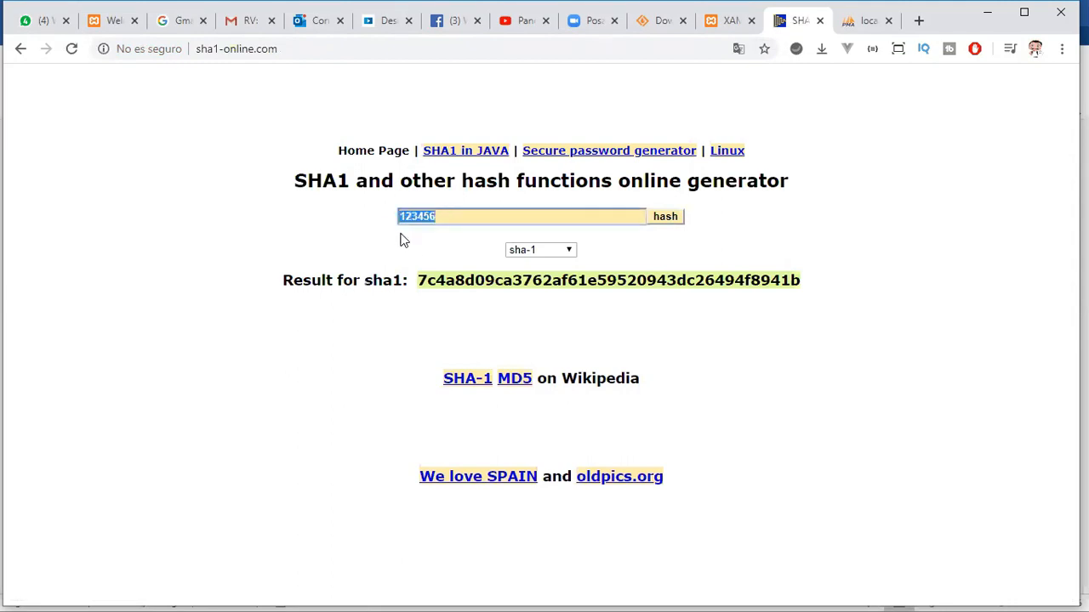
drag(422, 280, 800, 284)
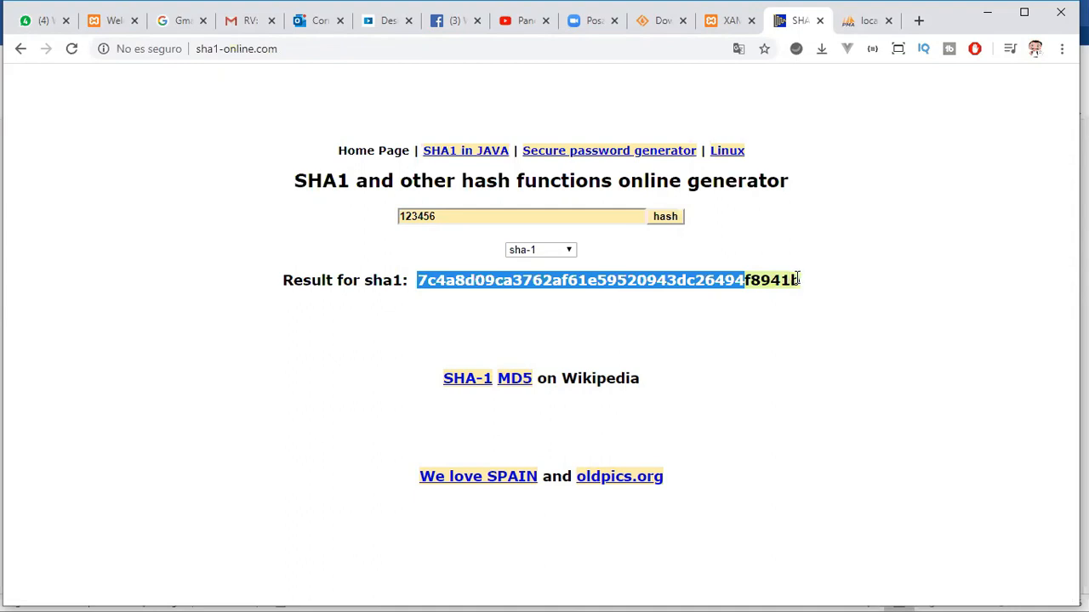
click(799, 284)
drag(511, 291, 414, 281)
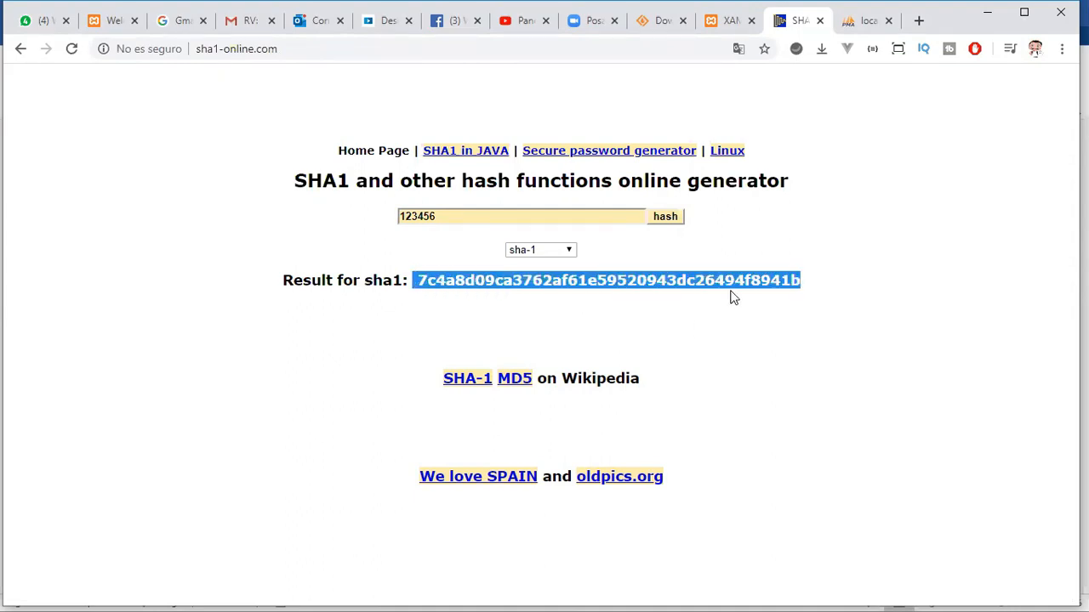
- Append extra letters to the sample password, generate its sha-1 hash and highlight the result
click(478, 218)
text(jgfhfgd)
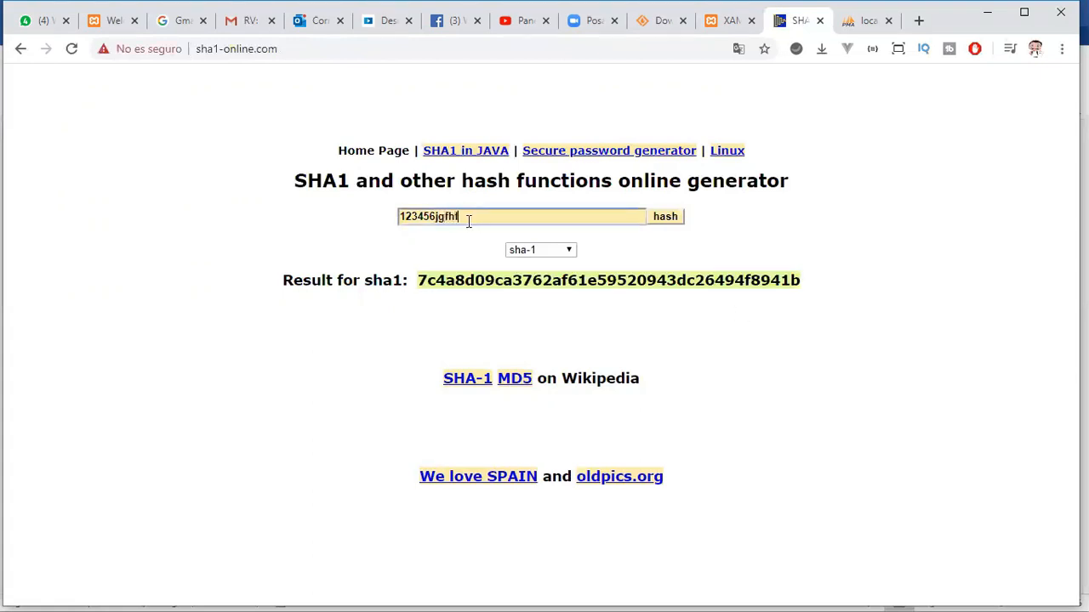
click(667, 219)
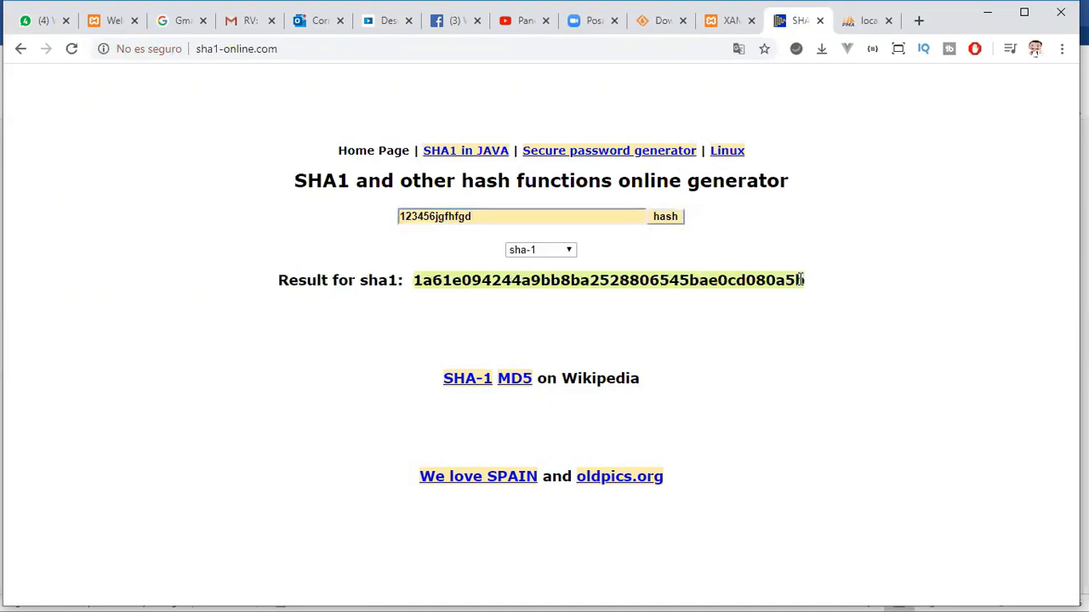
drag(804, 279, 412, 280)
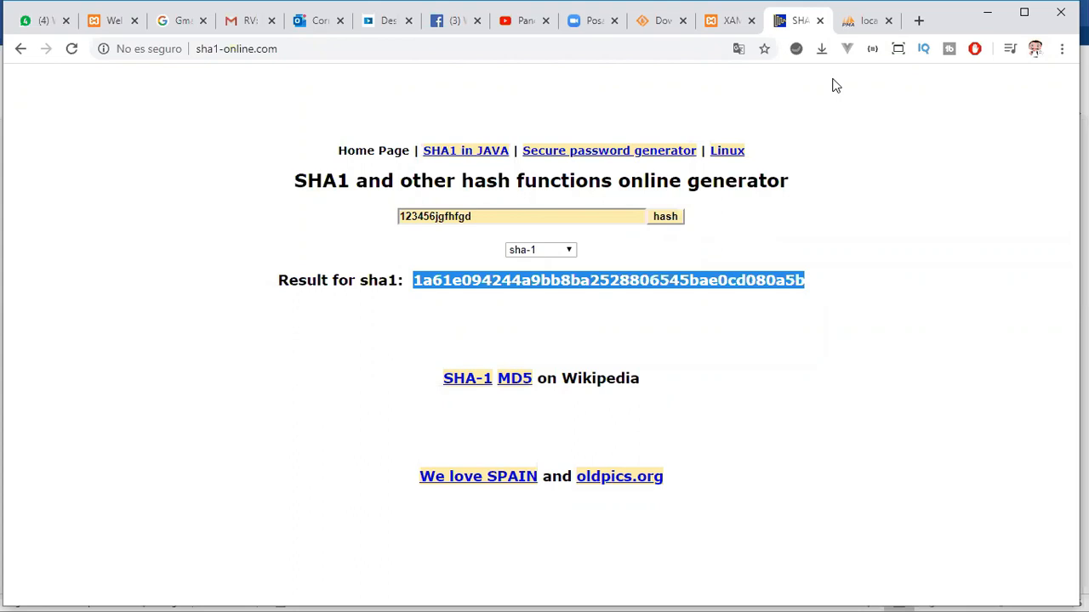
- Remove the added letters from the sample password in the hash generator, leaving only its numeric part
click(444, 285)
click(478, 220)
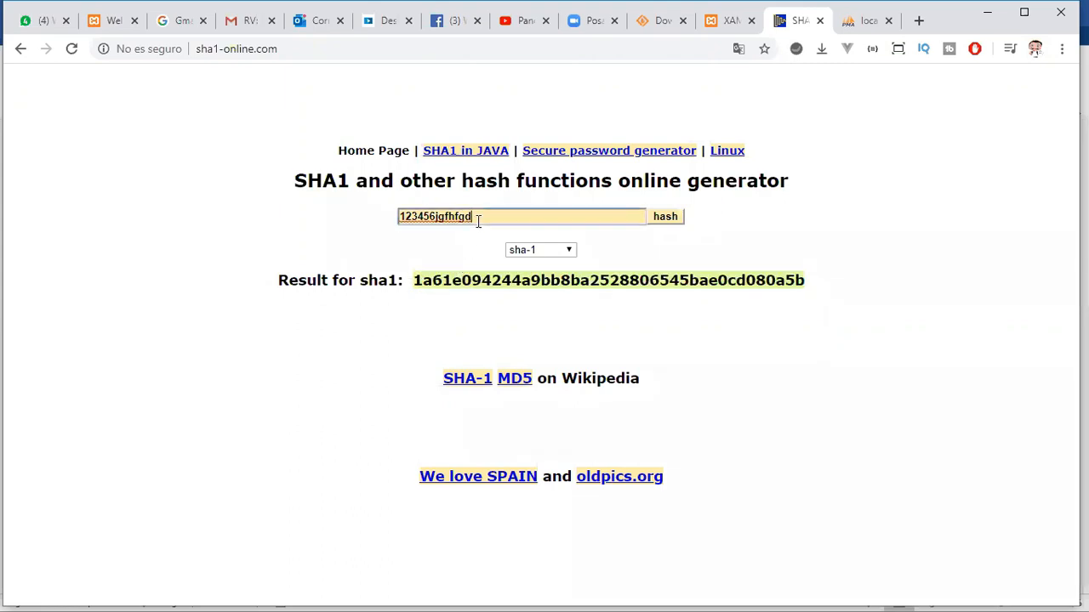
key(BackSpace)
key(BackSpace)
key(BackSpace)
key(BackSpace)
key(BackSpace)
key(BackSpace)
key(BackSpace)
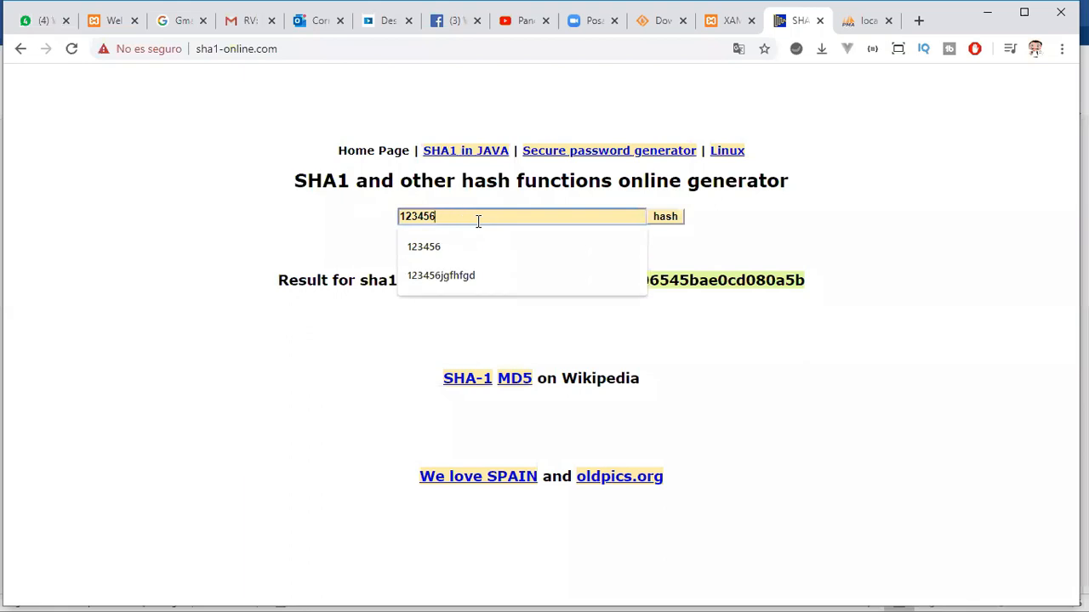
drag(478, 220, 402, 216)
click(522, 313)
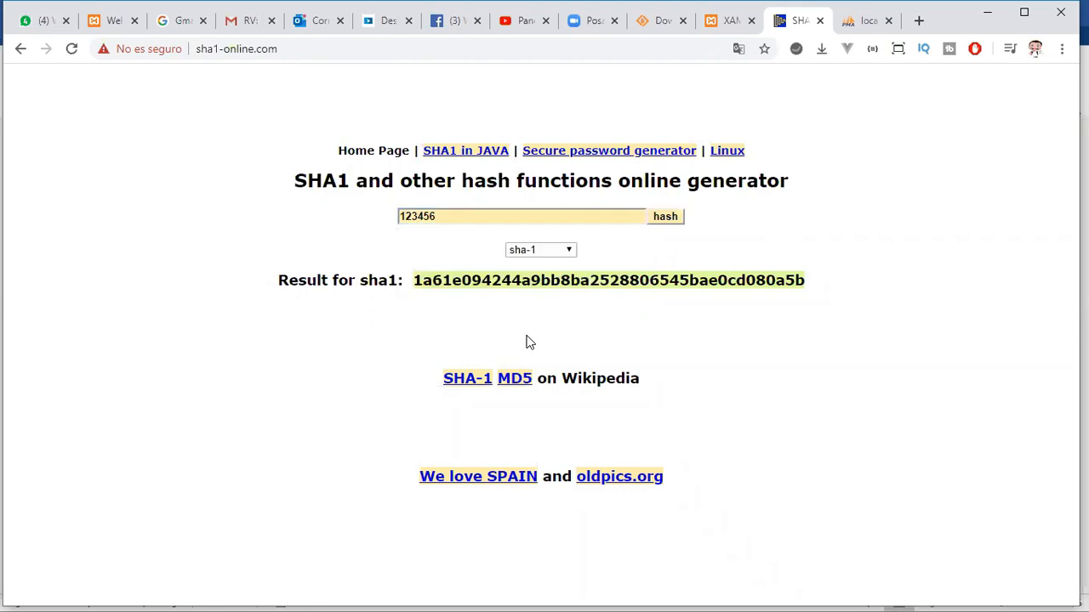
- Highlight most of the generated sha-1 hash and view the other hash algorithms offered, keeping sha-1 selected
drag(413, 280, 735, 280)
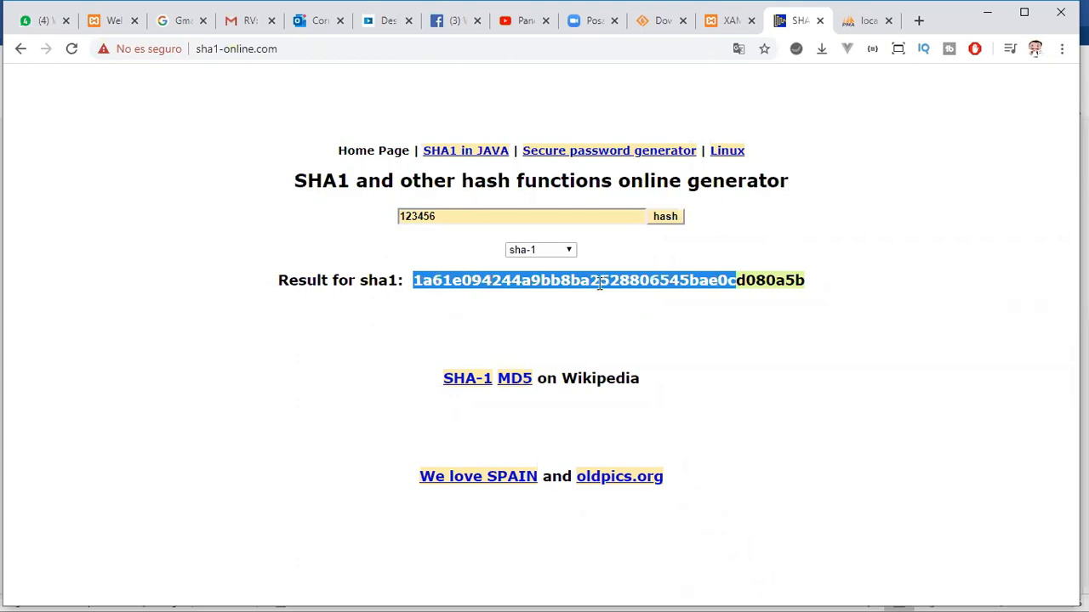
click(569, 251)
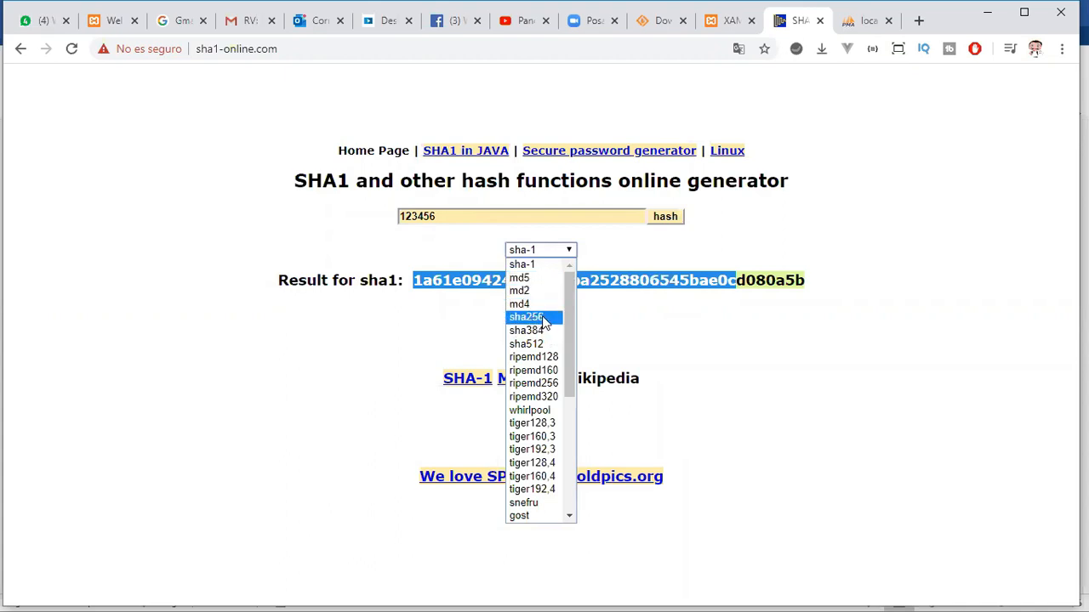
drag(573, 303, 620, 313)
click(647, 357)
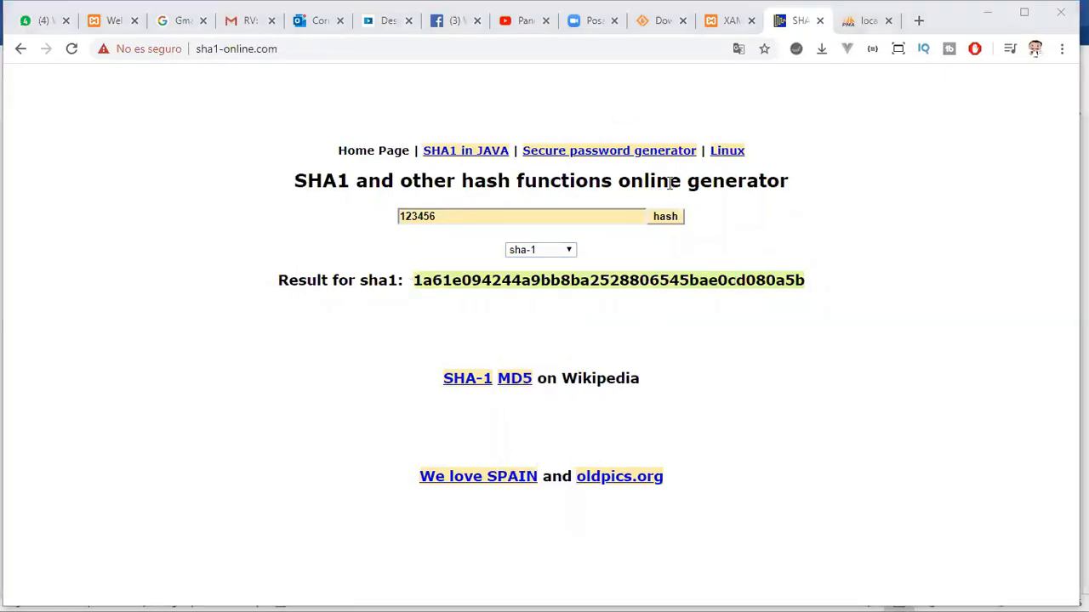
- Return to the Word document Documento1 and give the usuarios password attribute the data type Char(128)
key(alt+Tab)
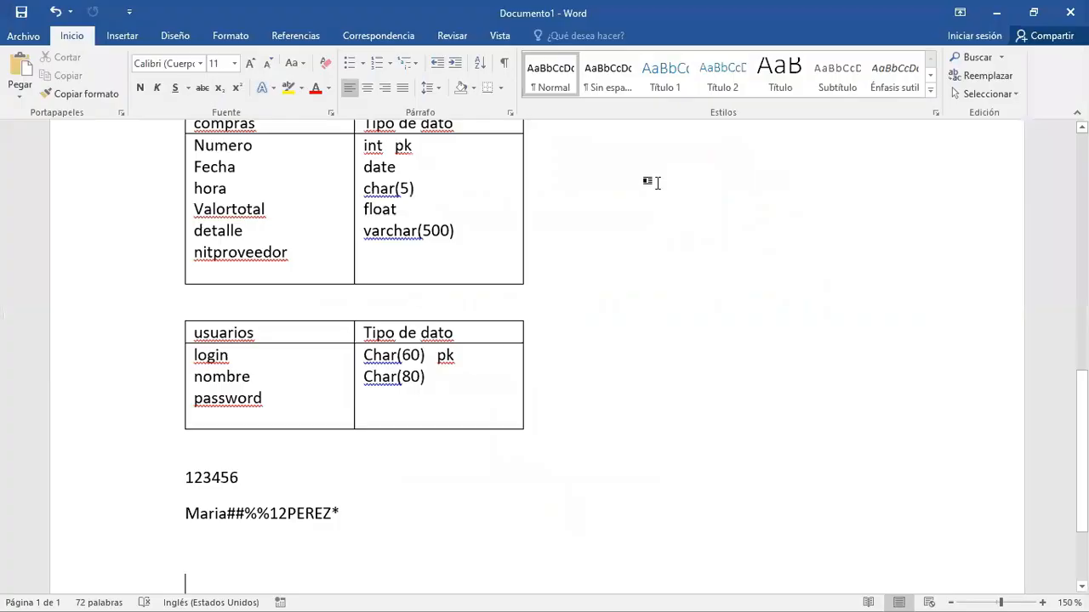
click(389, 397)
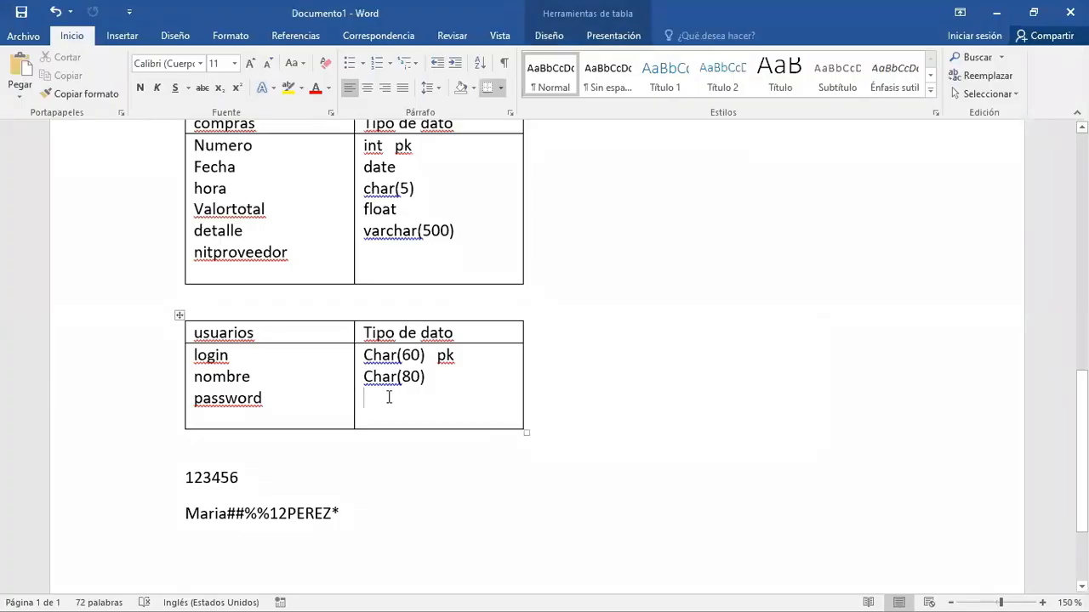
text(char()
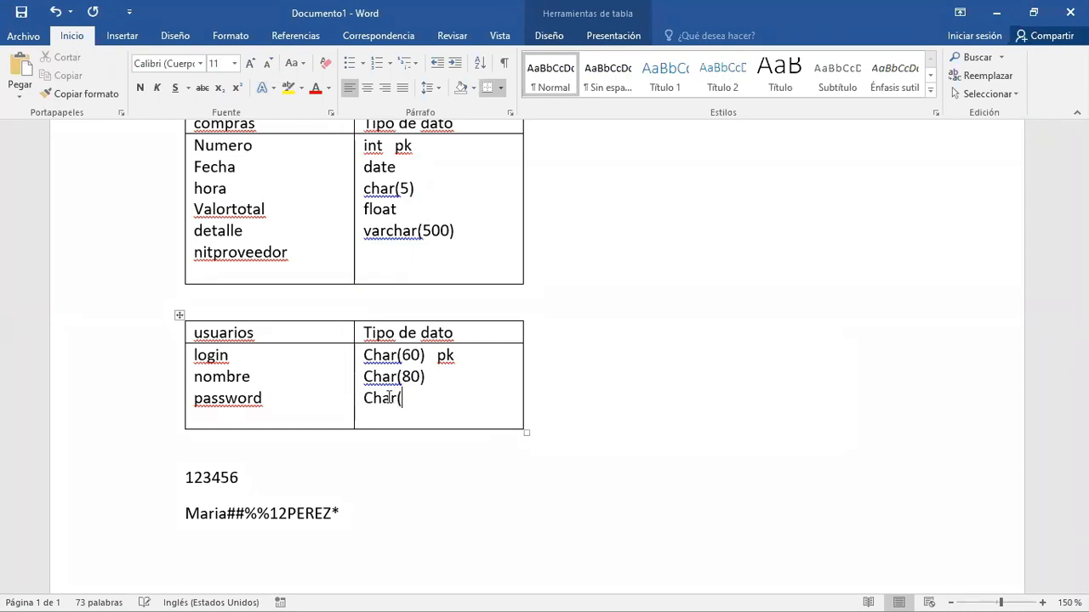
text(128))
- Switch to the Ejercicio 2 Modelado de Bases de Datos document and examine the audit requirement about purchases registered by each user
key(alt+Tab)
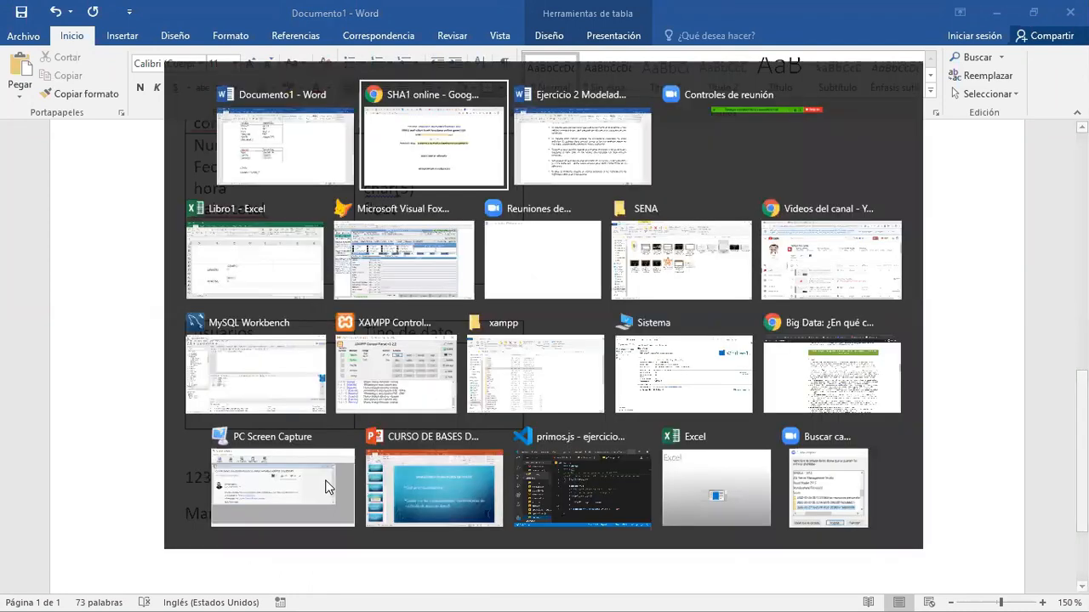
key(alt+Tab)
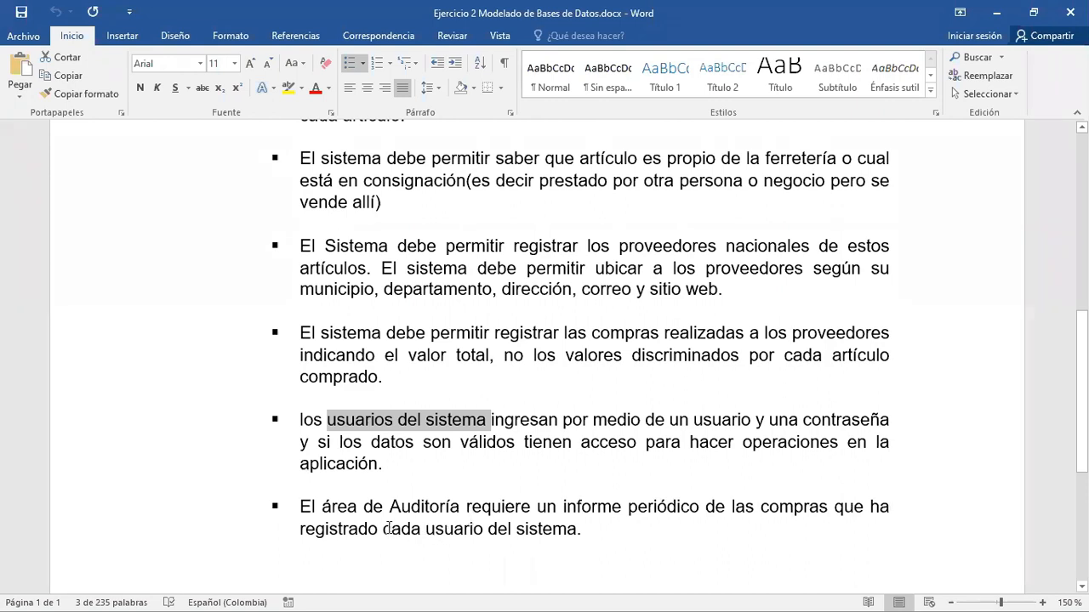
drag(384, 528, 434, 528)
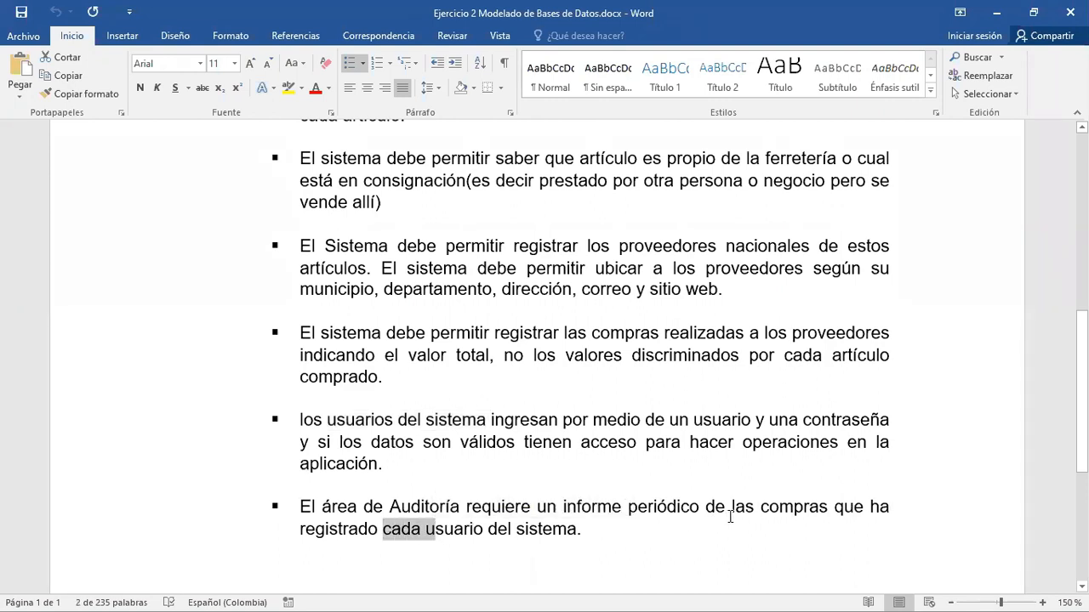
click(727, 510)
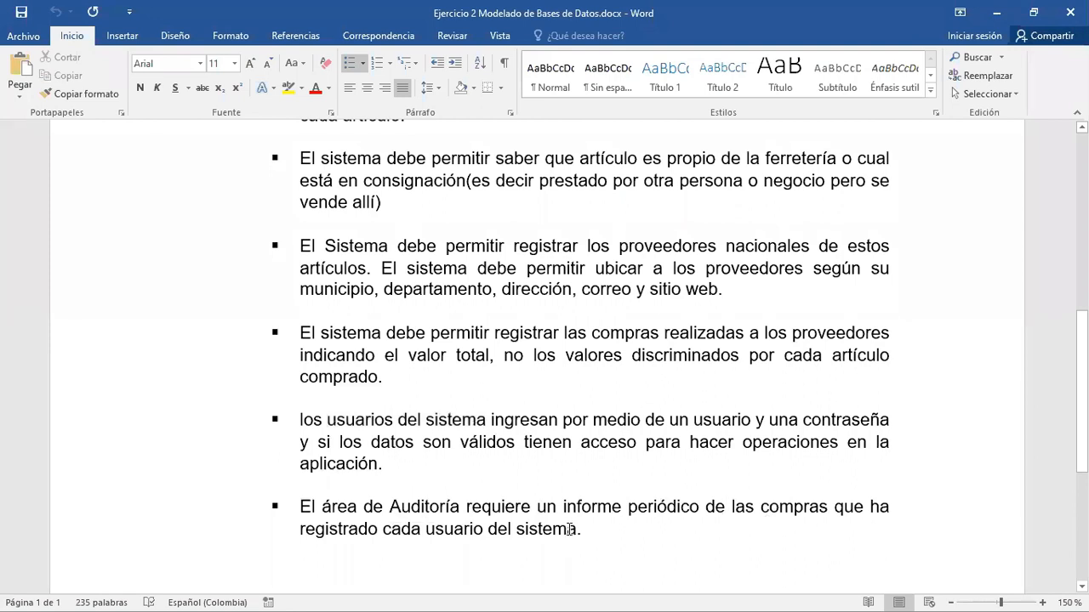
- Go back to Documento1 and add a login attribute below nitproveedor in the compras table
key(alt+Tab)
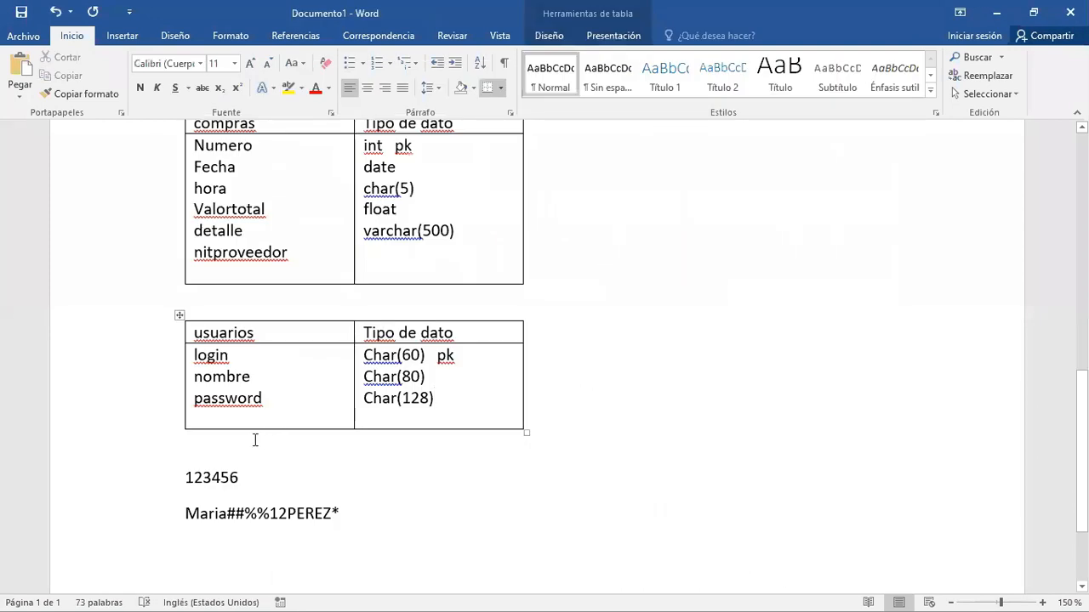
click(246, 419)
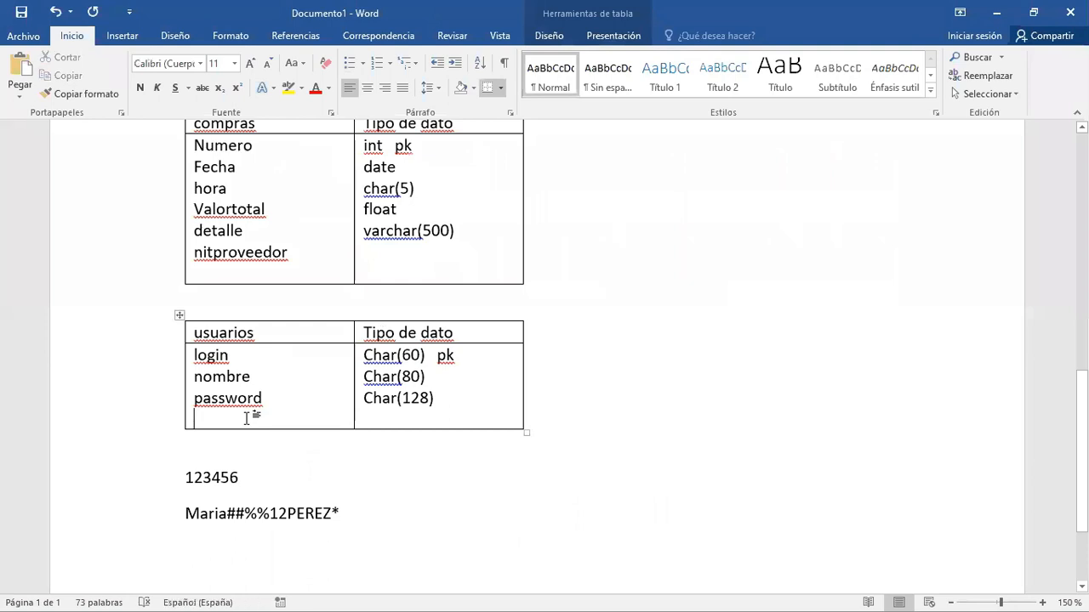
click(248, 273)
text(login)
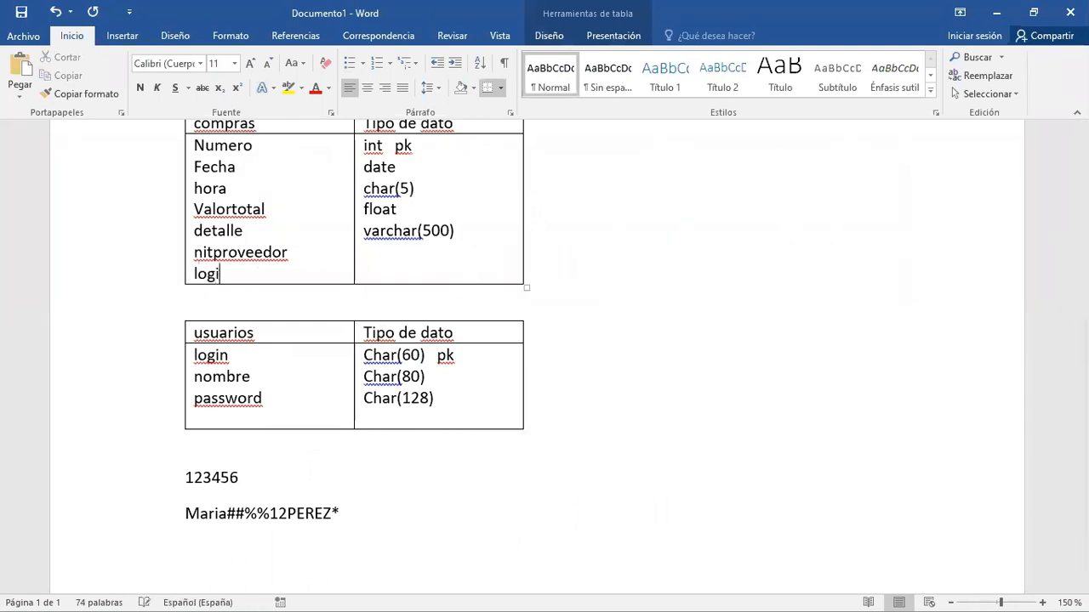
- Enter the compras data types char(20) for nitproveedor and char(60) for login
click(375, 273)
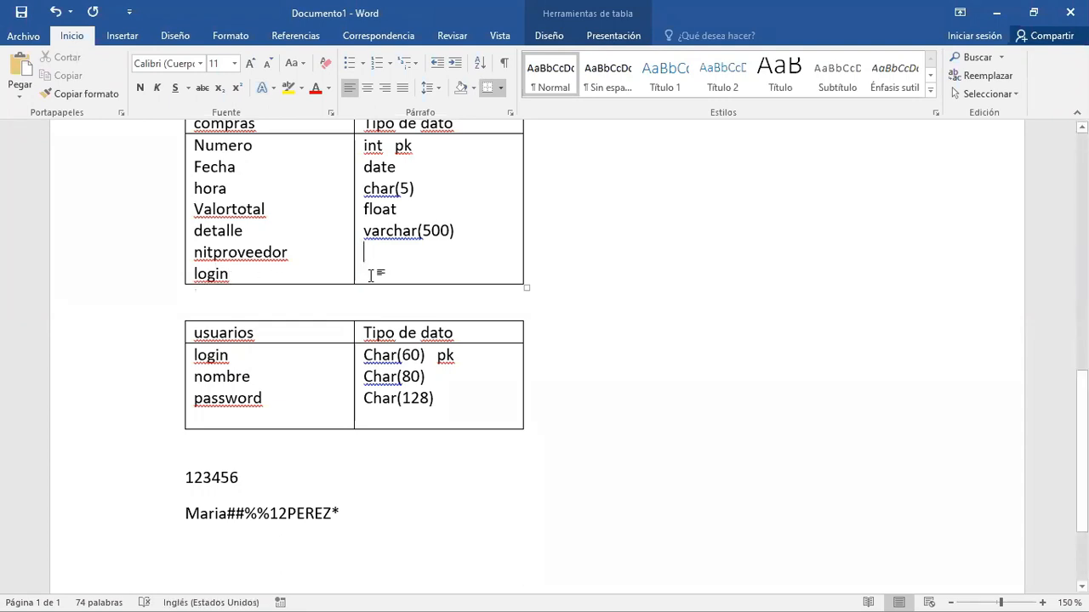
text(char(209)
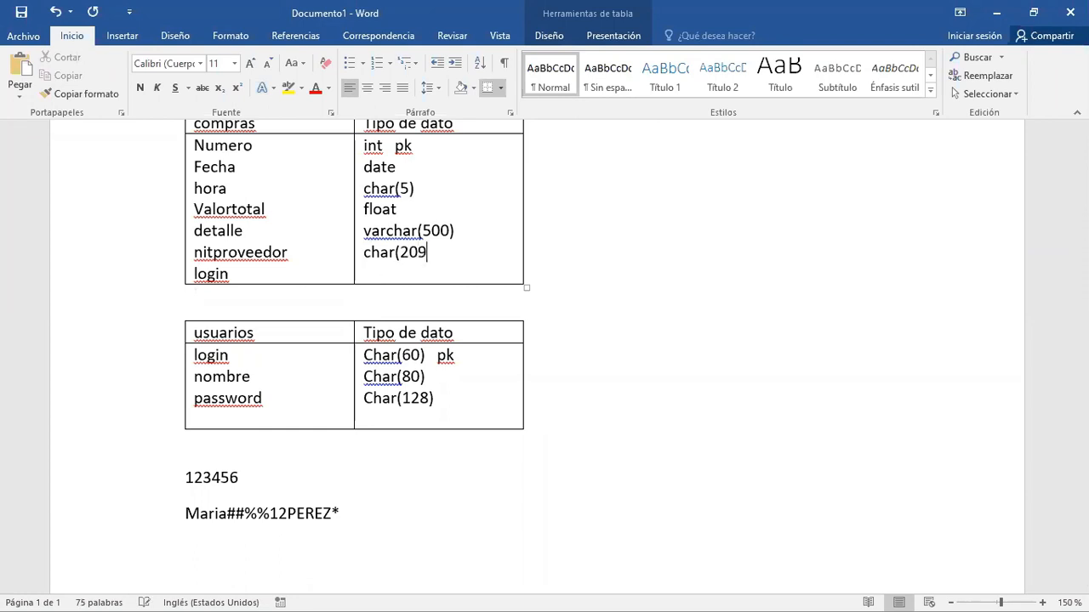
key(BackSpace)
text())
key(Down)
text(char(60))
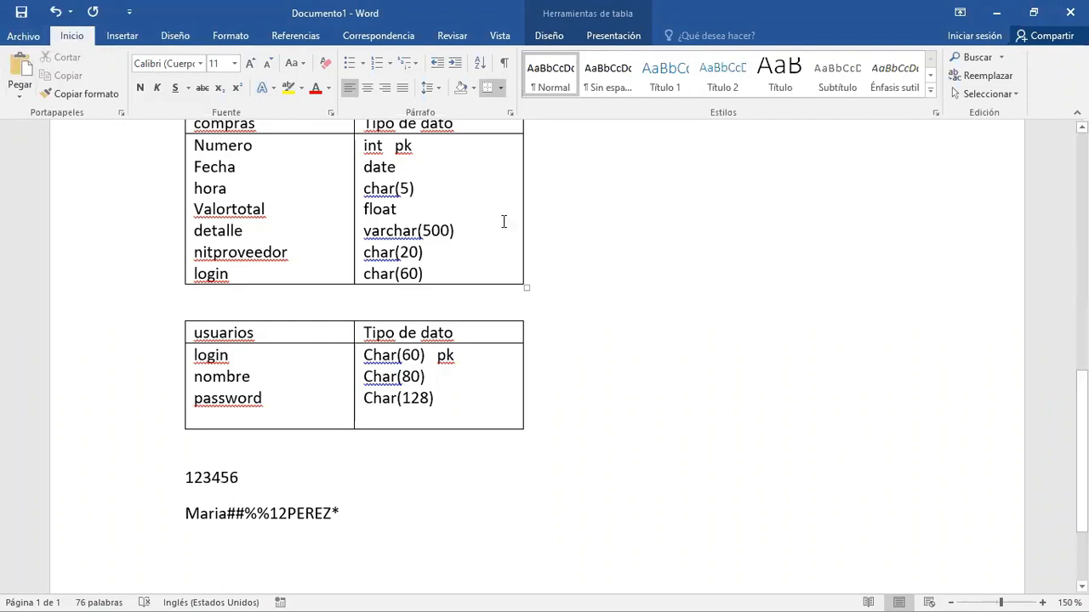
- Review the modelled tables and select the two sample password lines below the usuarios table
scroll(705, 250, up, 5)
scroll(704, 250, up, 4)
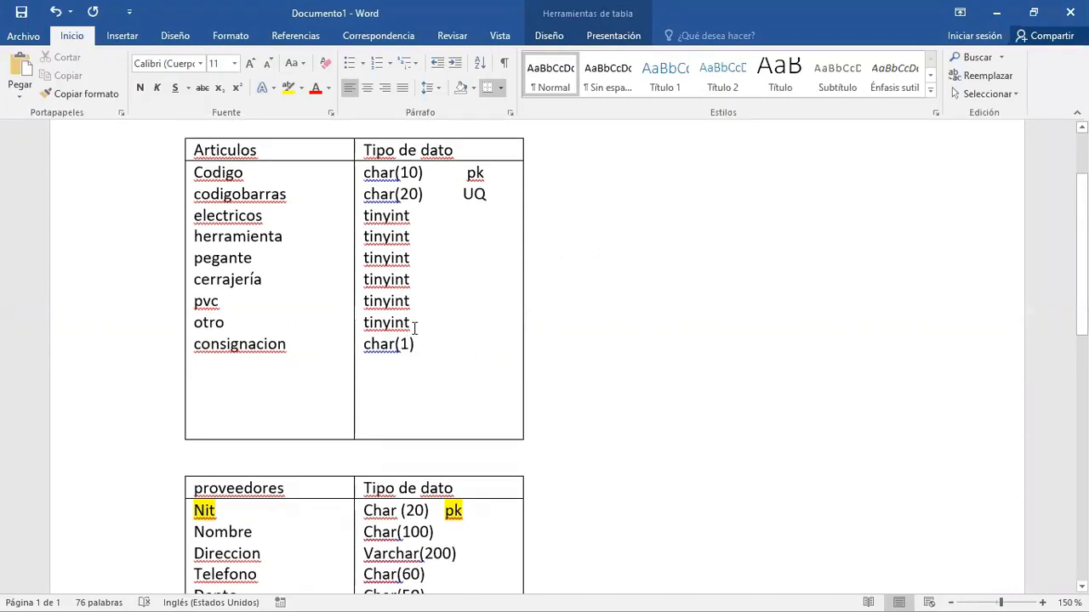
scroll(678, 290, down, 3)
scroll(677, 340, down, 8)
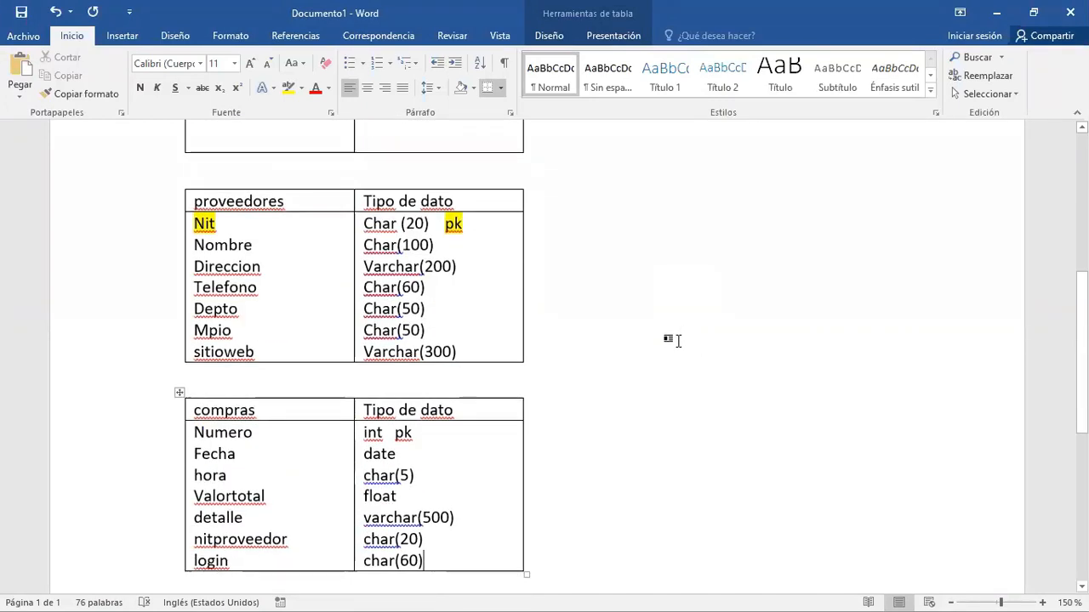
scroll(678, 339, down, 3)
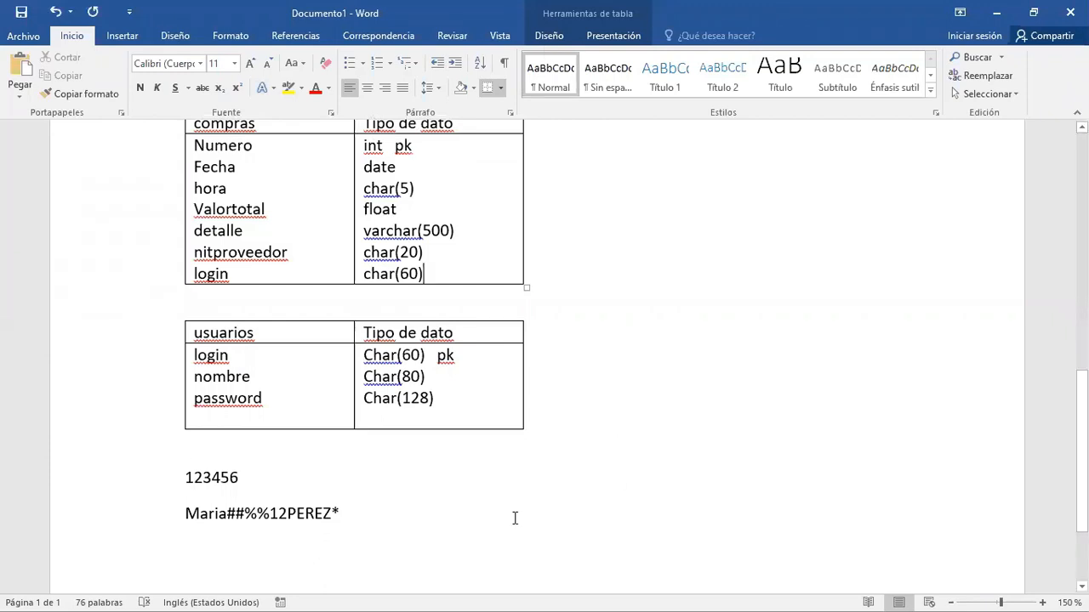
click(195, 462)
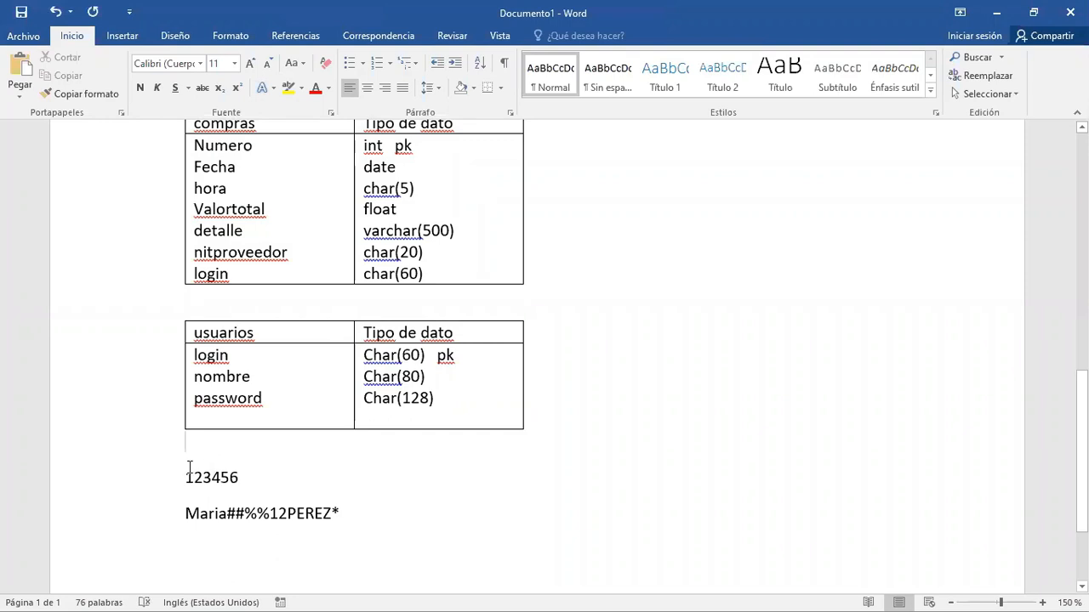
drag(313, 480, 399, 535)
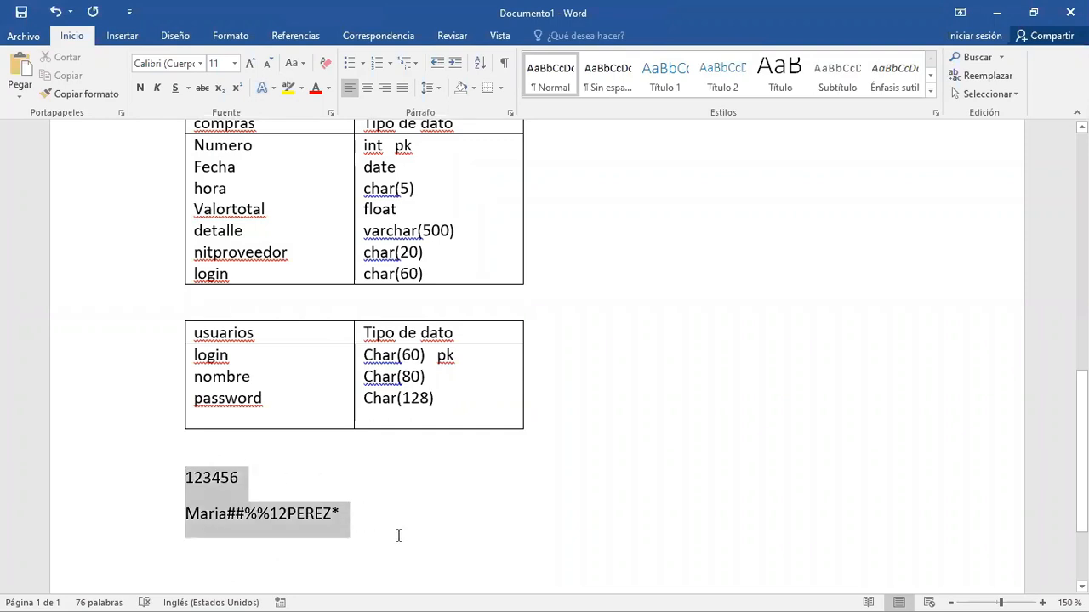